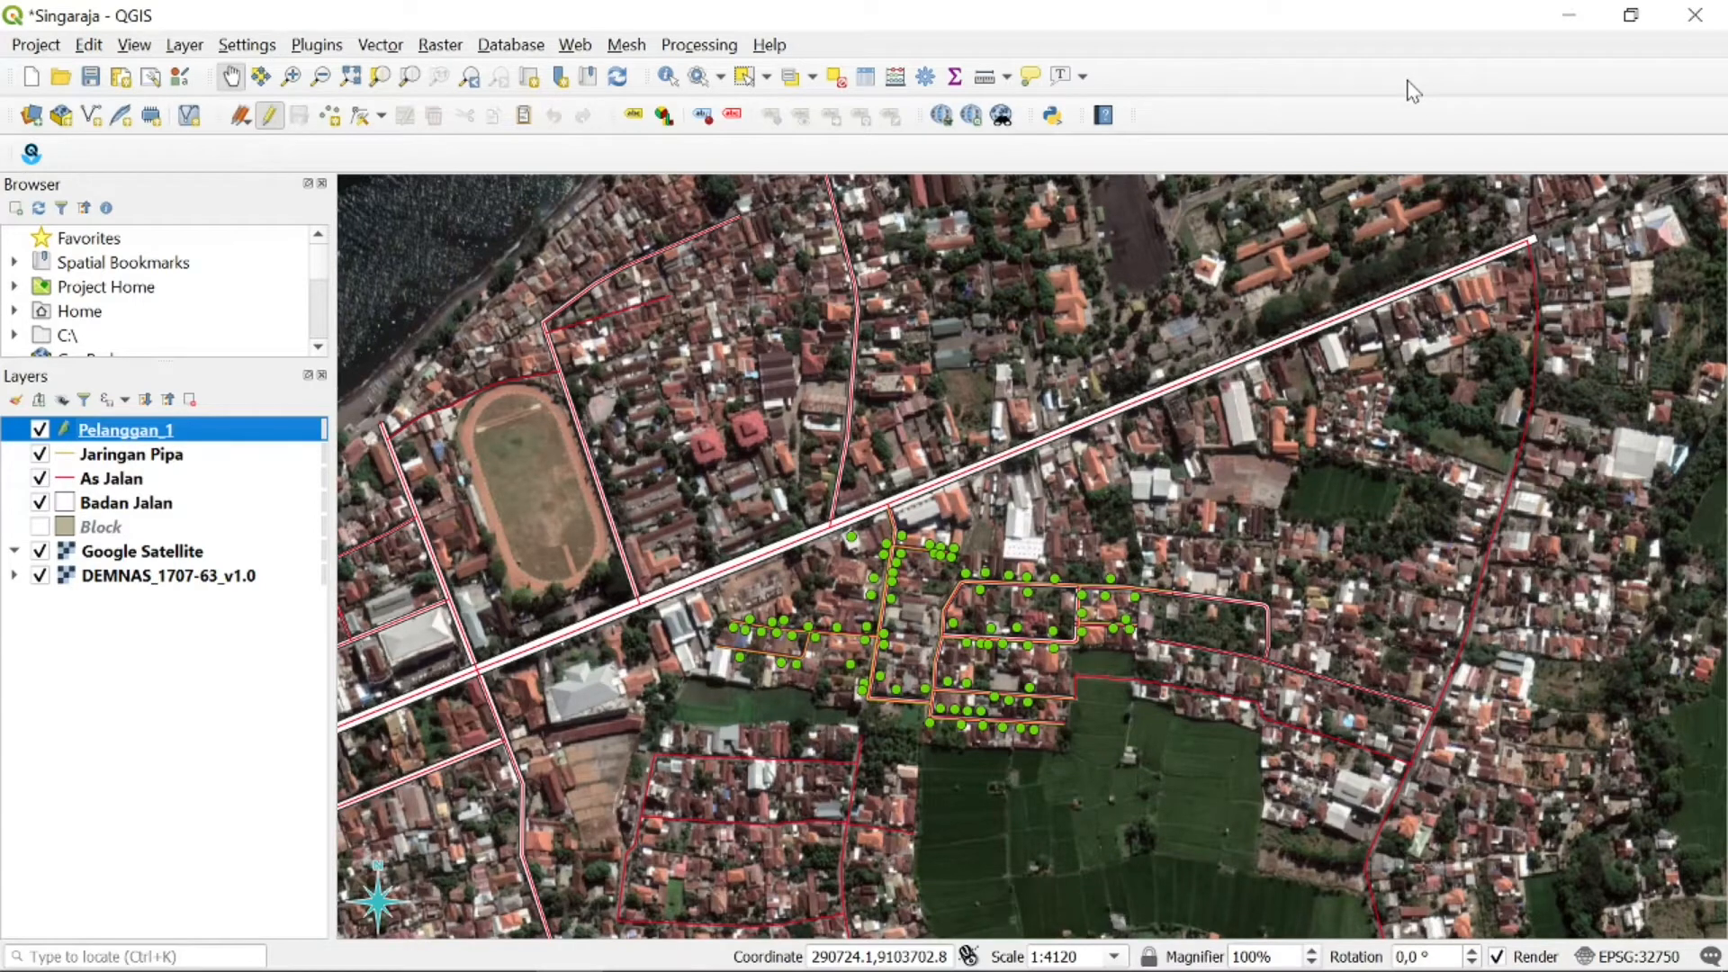
Open the attribute table of the Pelanggan_1 layer and sort its records by id in ascending order
left_click(237, 674)
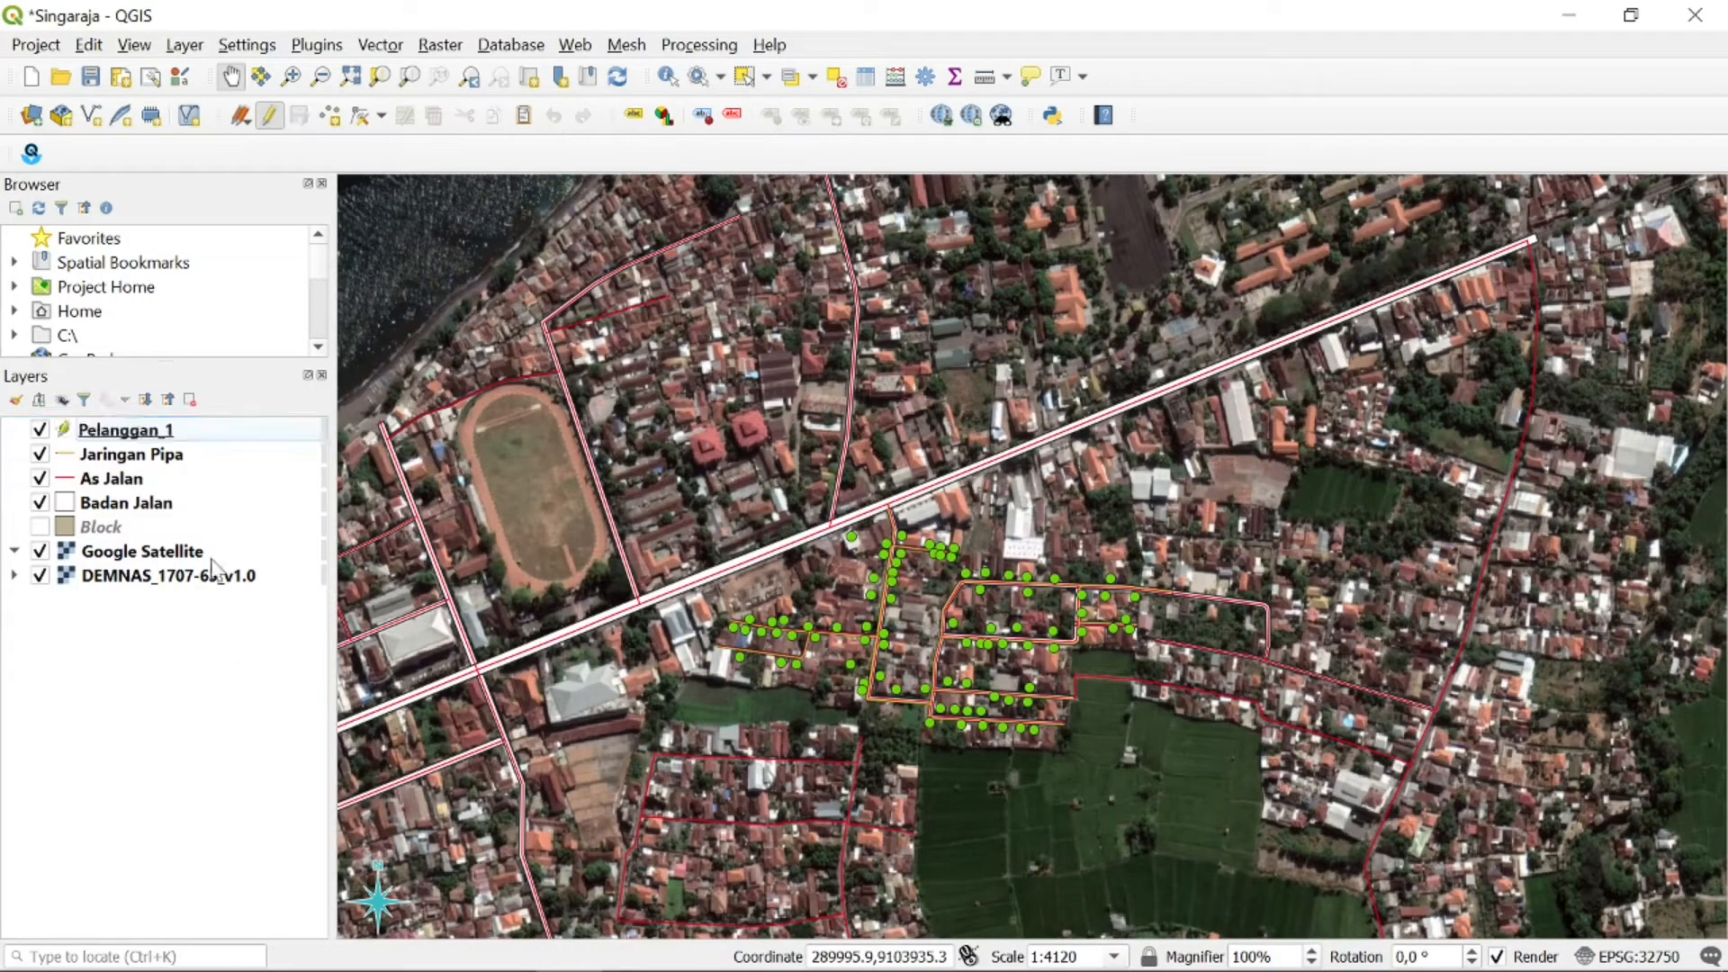
left_click(133, 433)
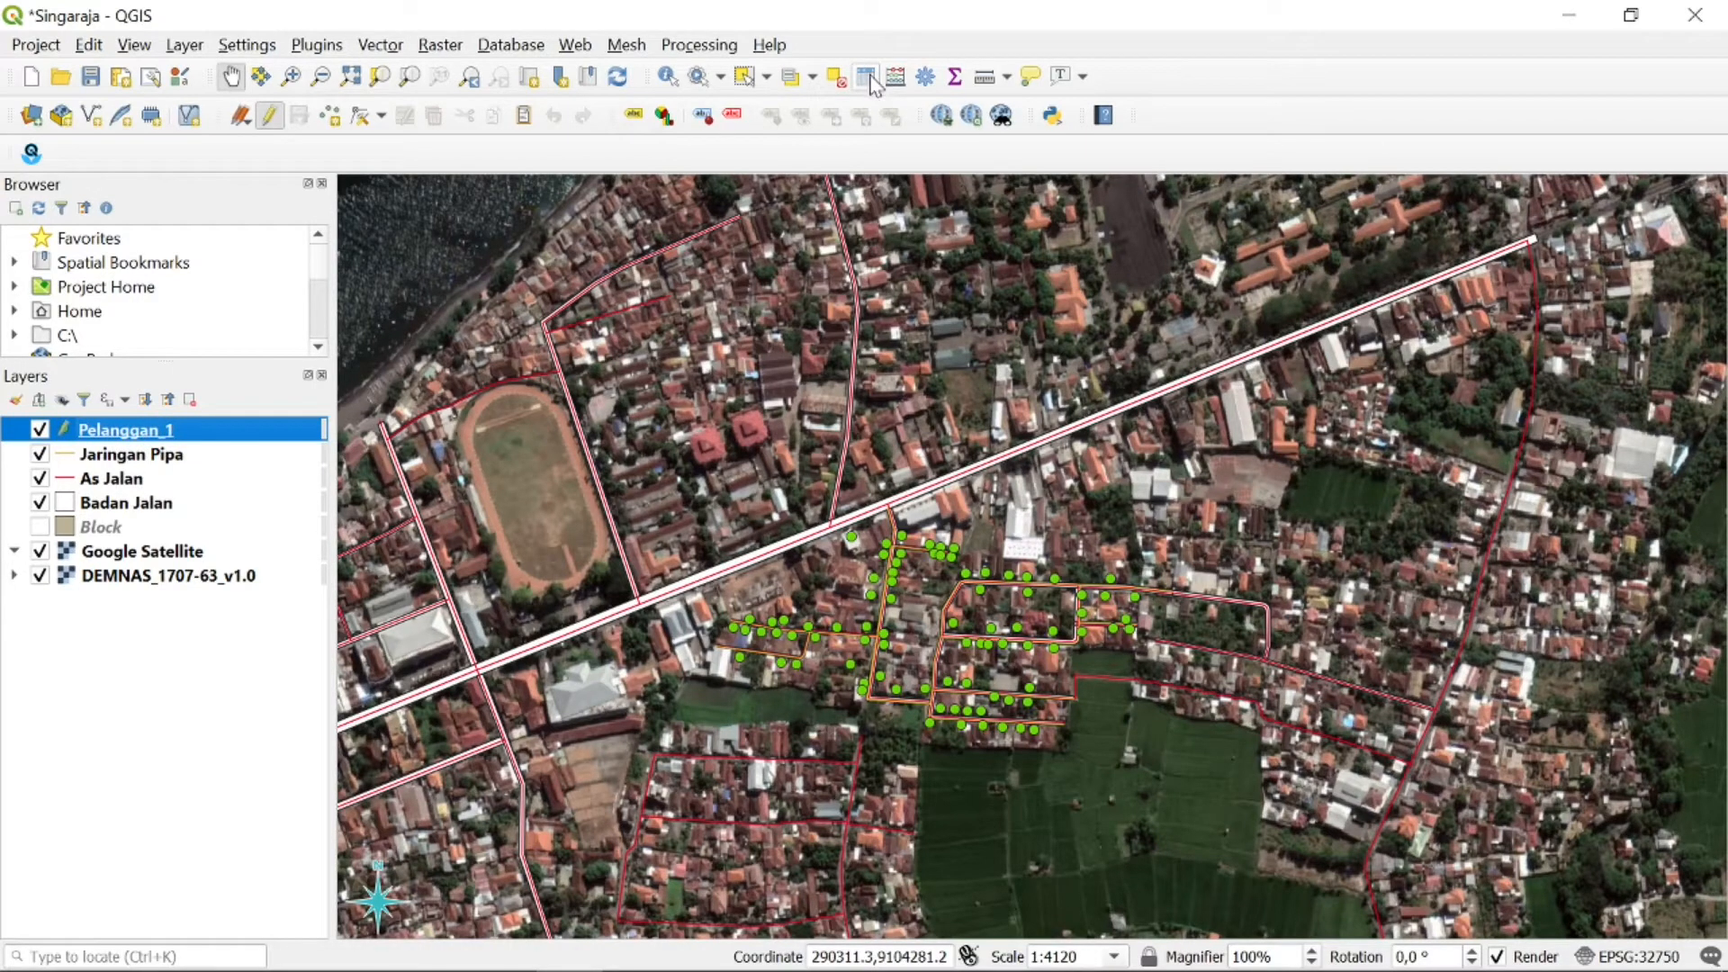
left_click(866, 81)
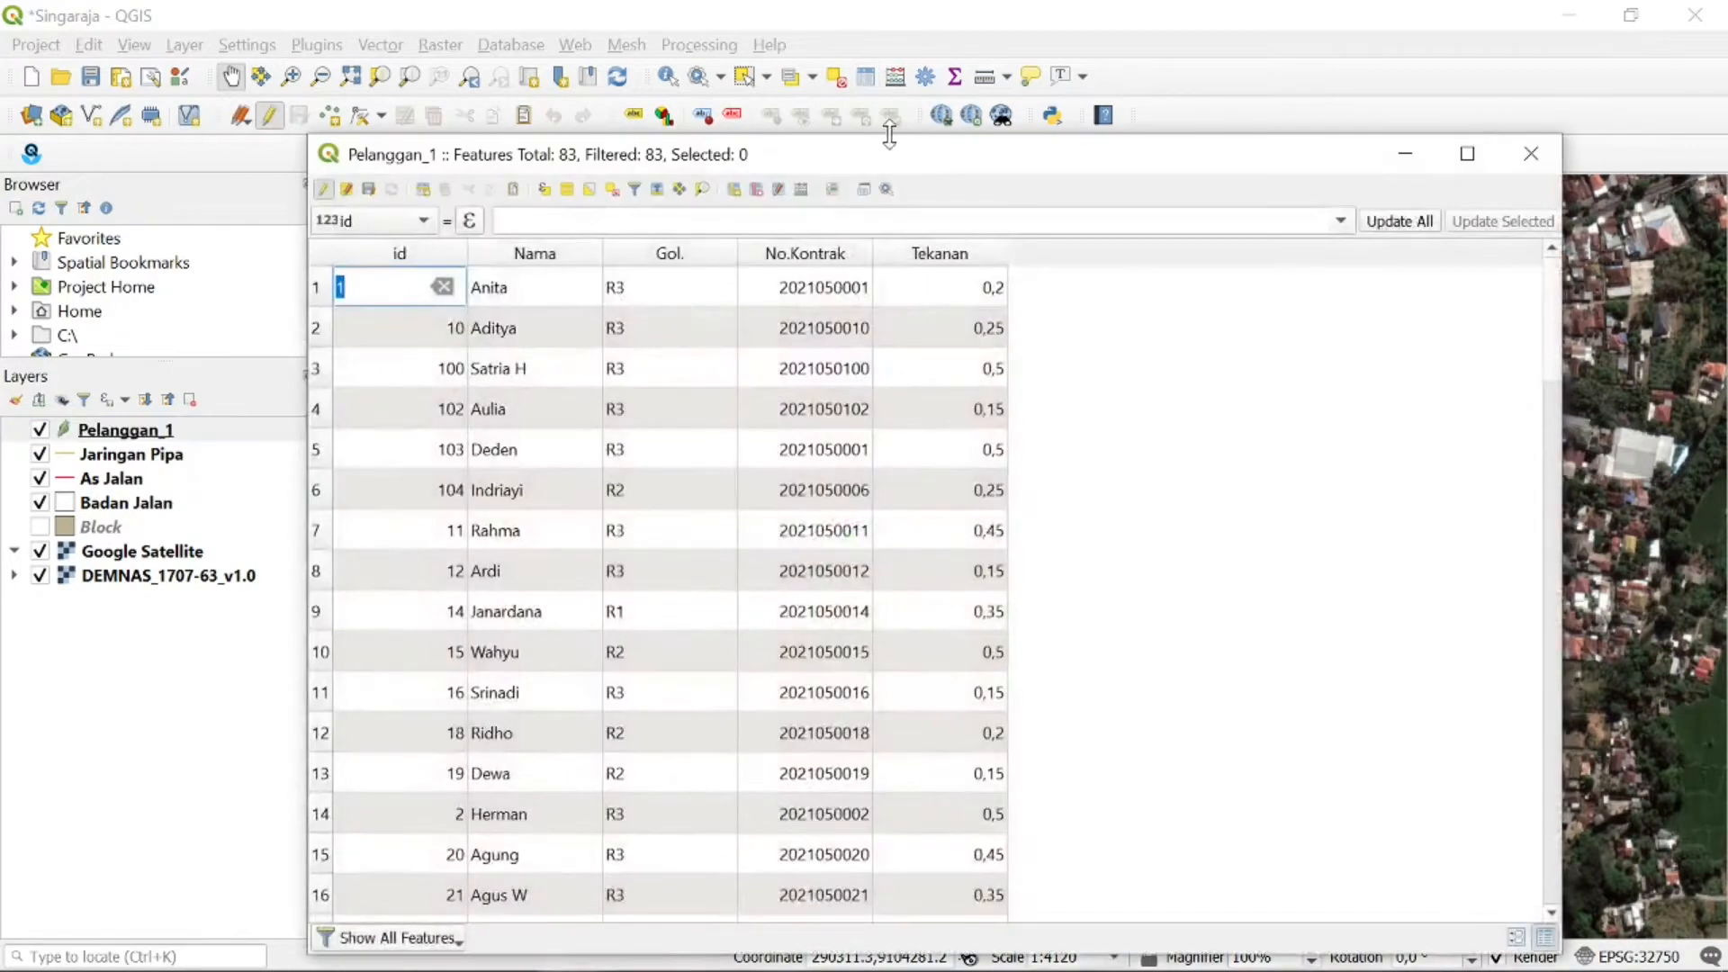
left_click(415, 225)
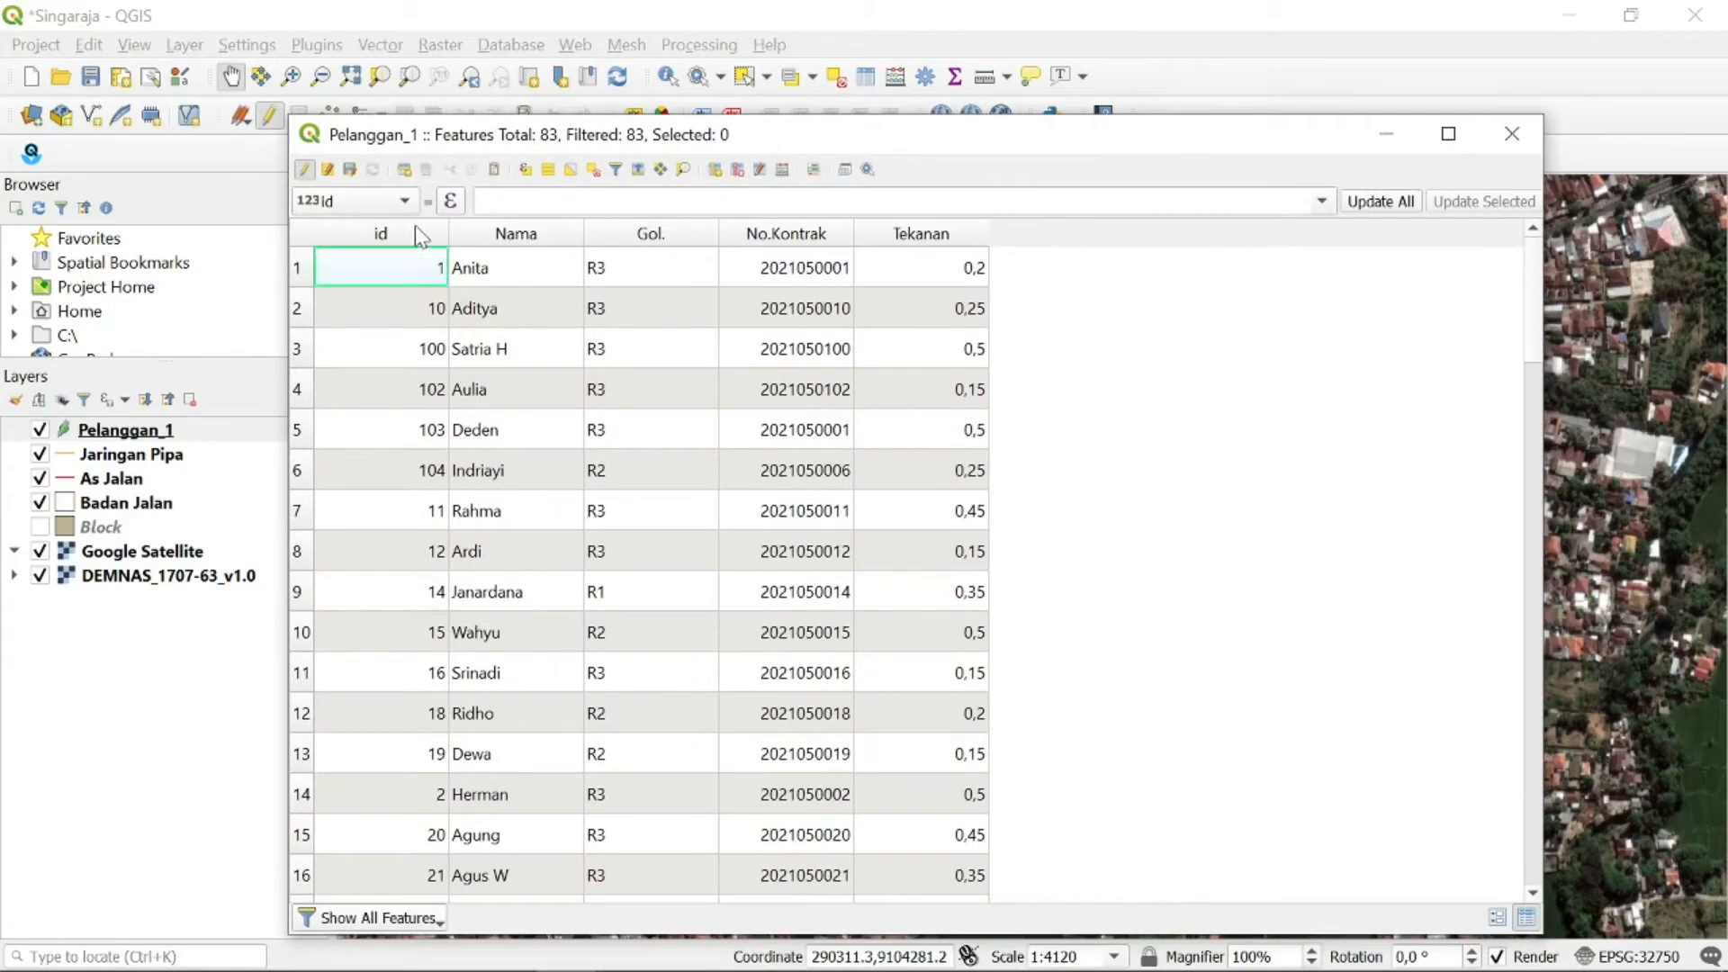
left_click(430, 227)
left_click(430, 225)
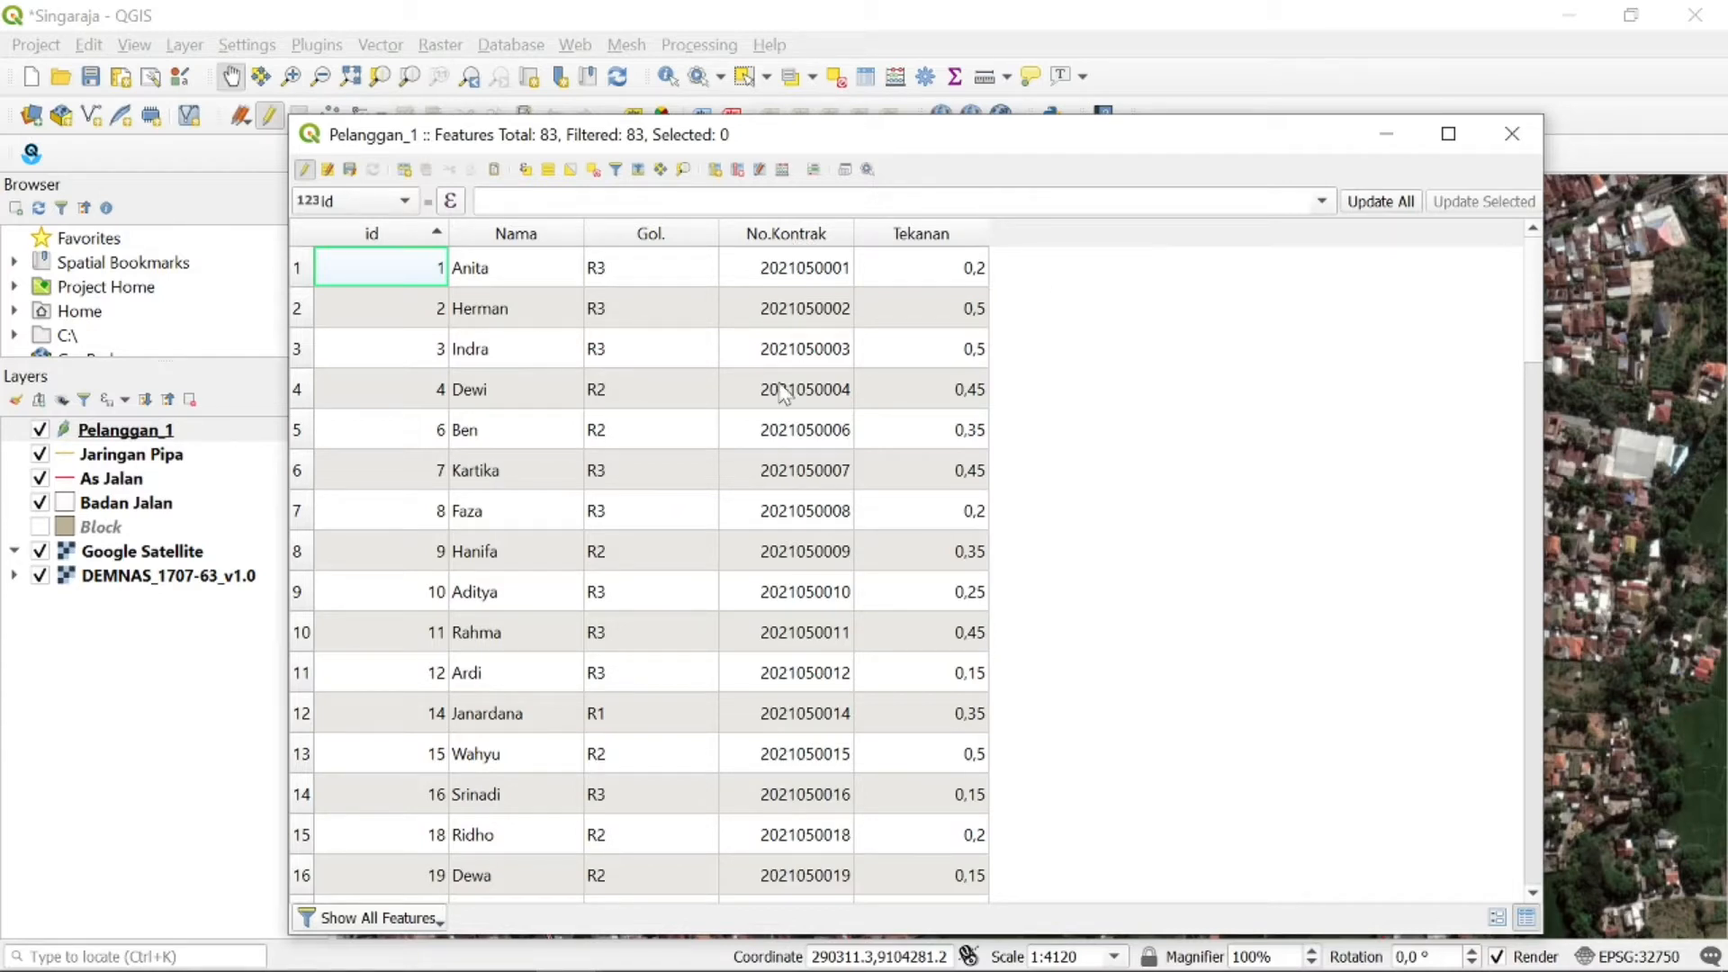
Look through the sorted customer records and their Gol., No.Kontrak and Tekanan columns
scroll(783, 395, "down", 11)
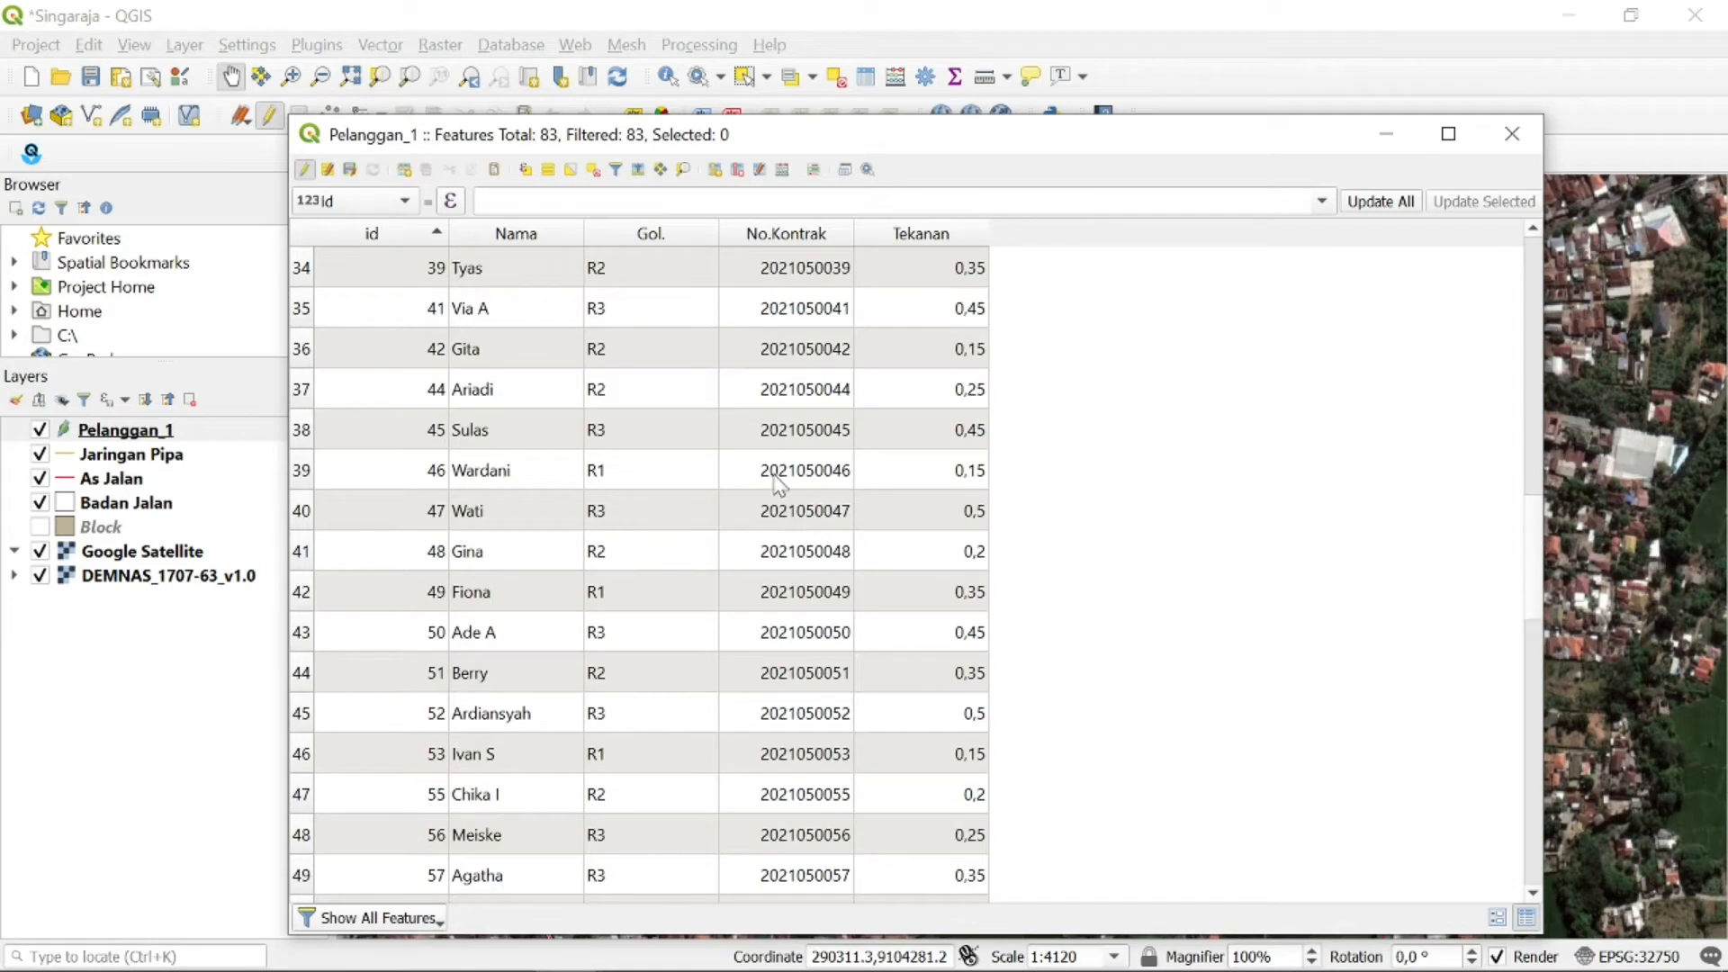
scroll(787, 540, "down", 5)
scroll(782, 548, "up", 6)
scroll(774, 558, "down", 3)
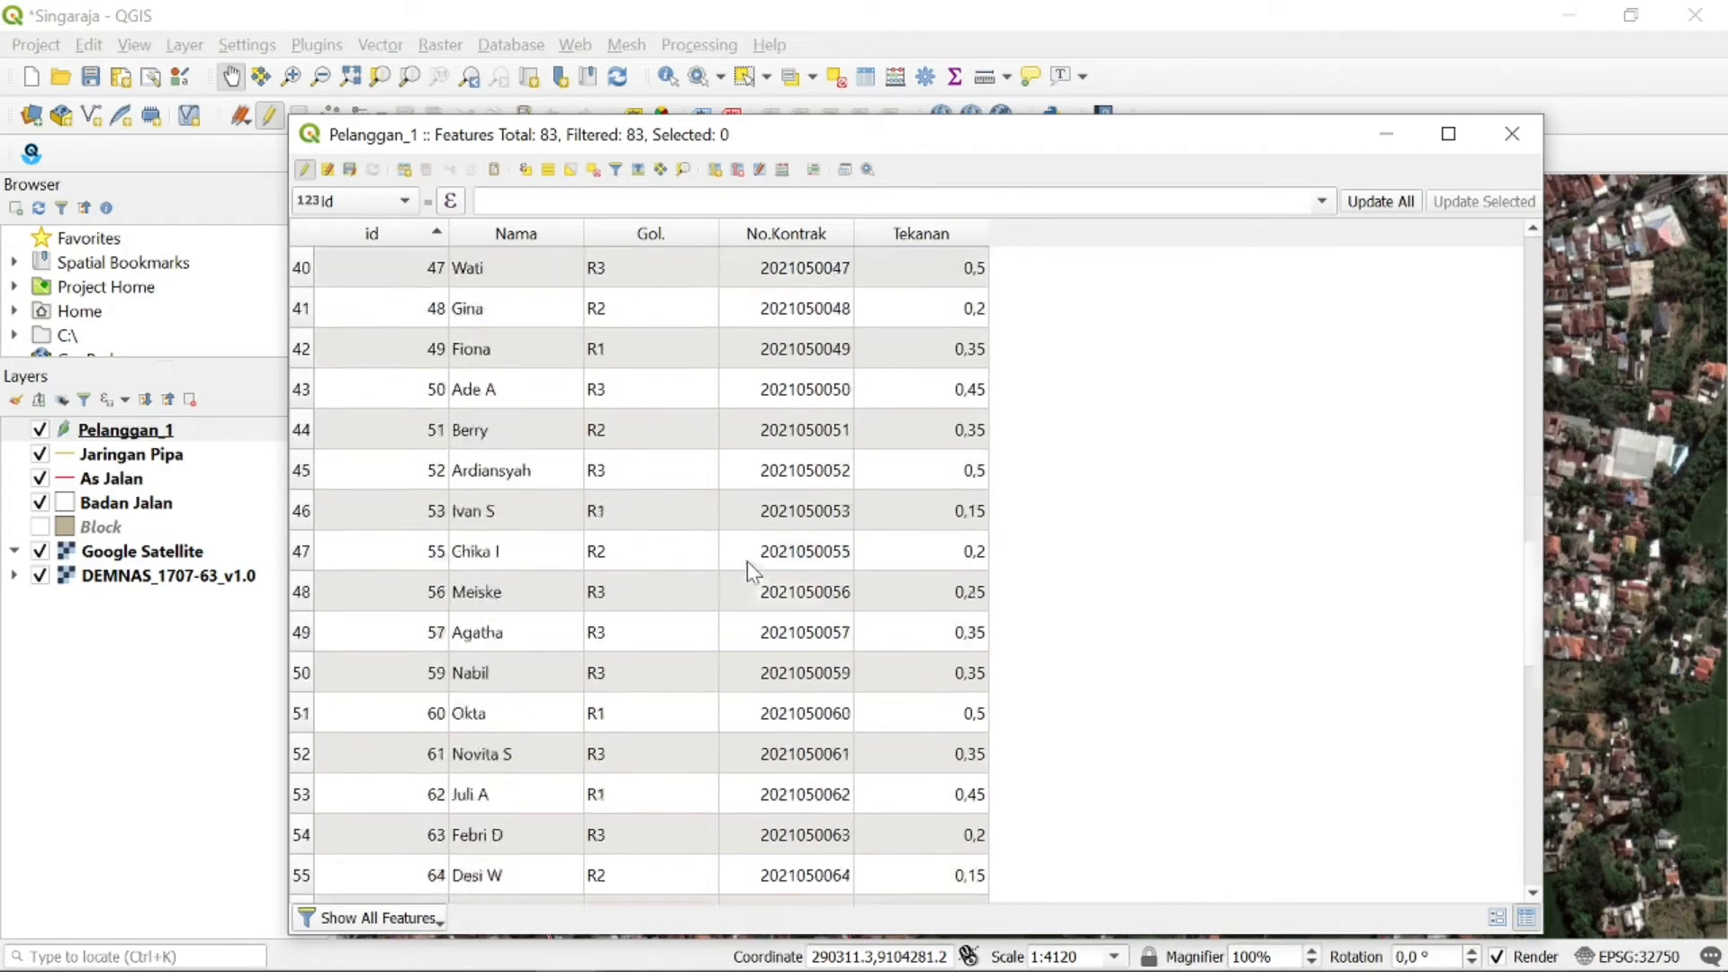
scroll(747, 562, "up", 11)
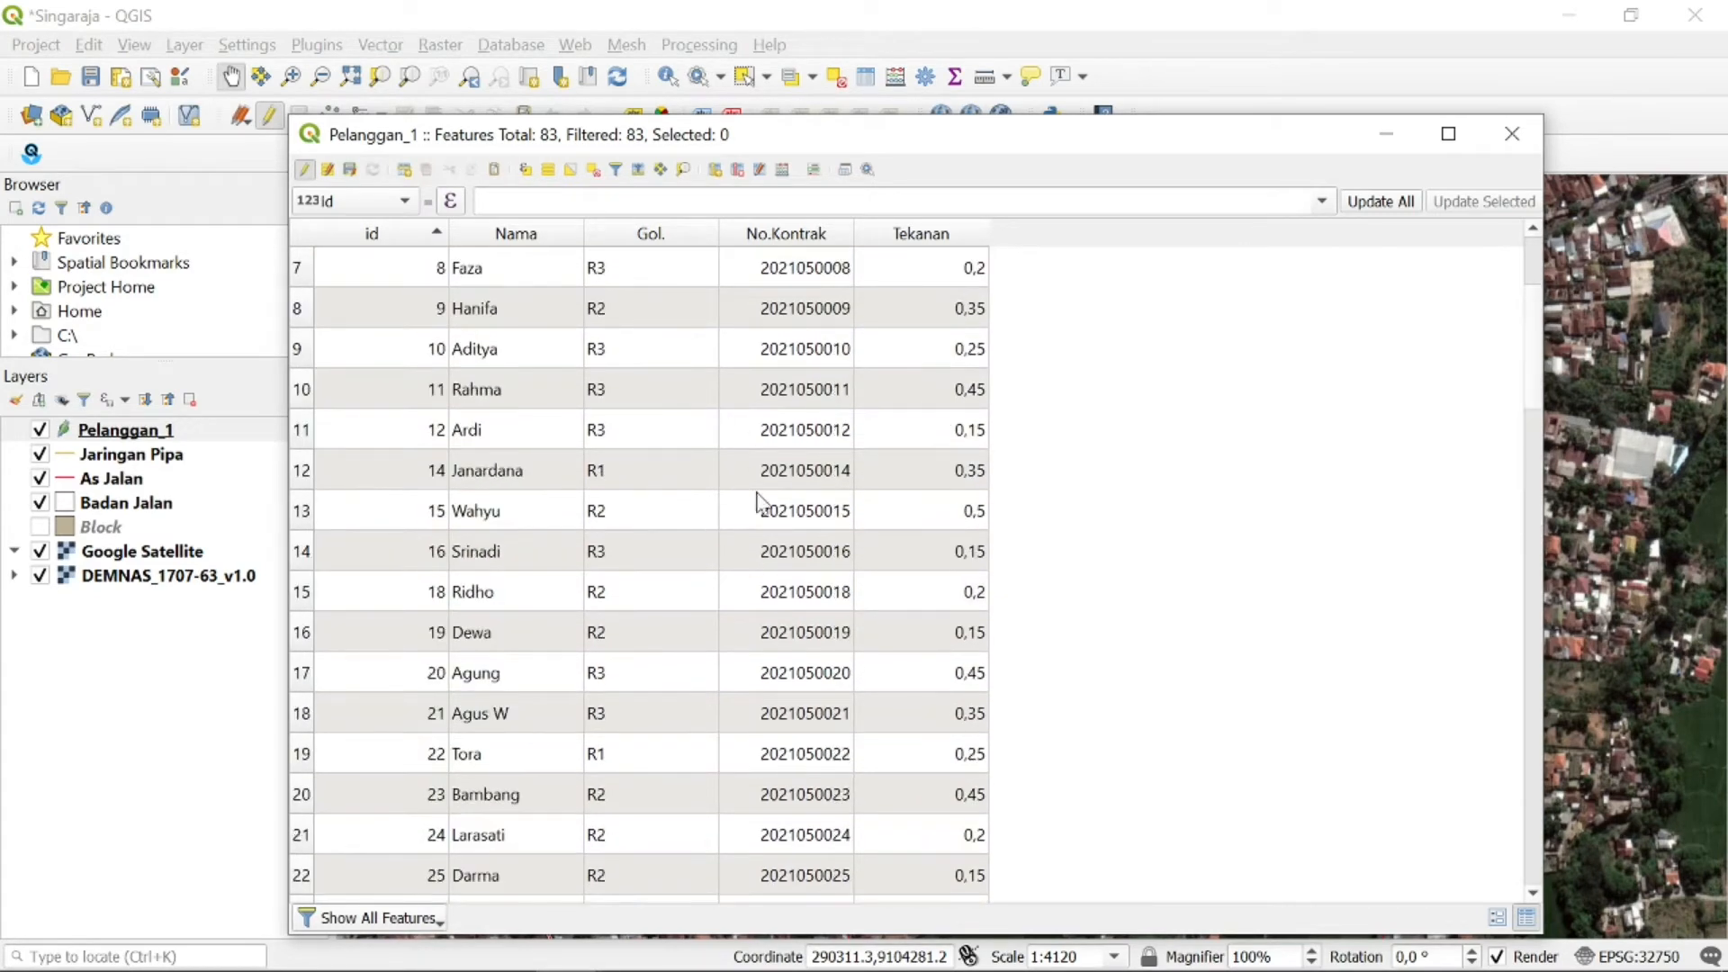
scroll(1077, 480, "up", 2)
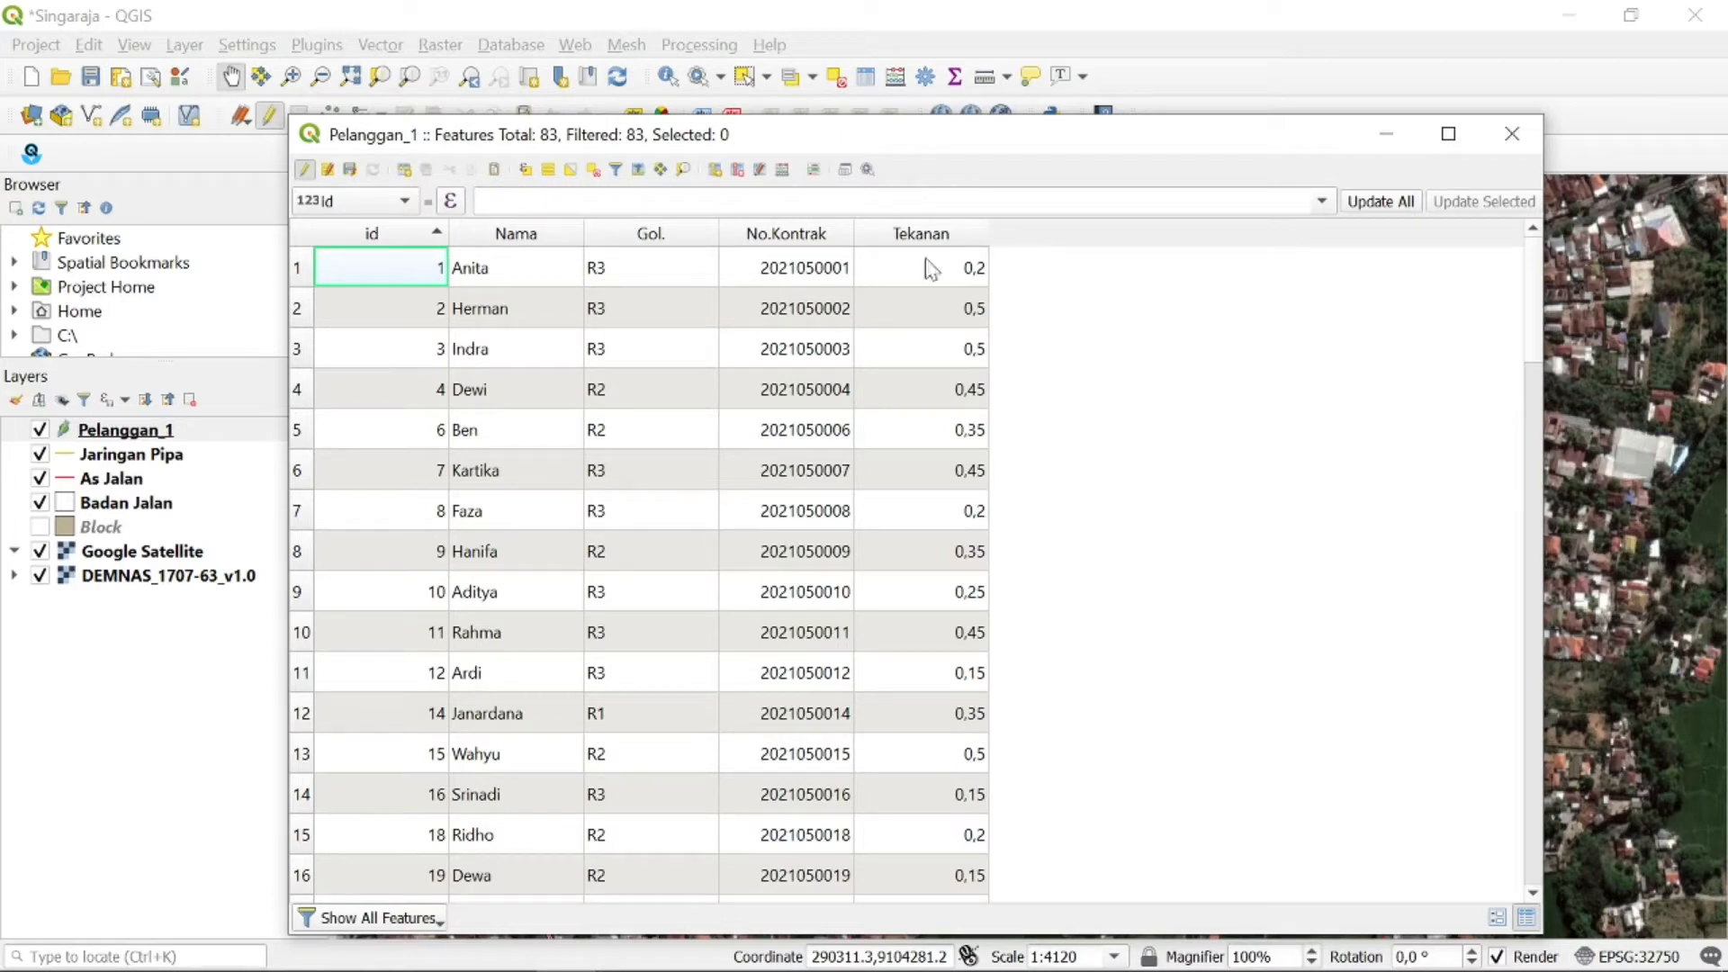
Open the Field Calculator for Pelanggan_1 and define a new whole-number field named Tarif with length 5
left_click(783, 170)
left_click_drag(819, 189, 778, 129)
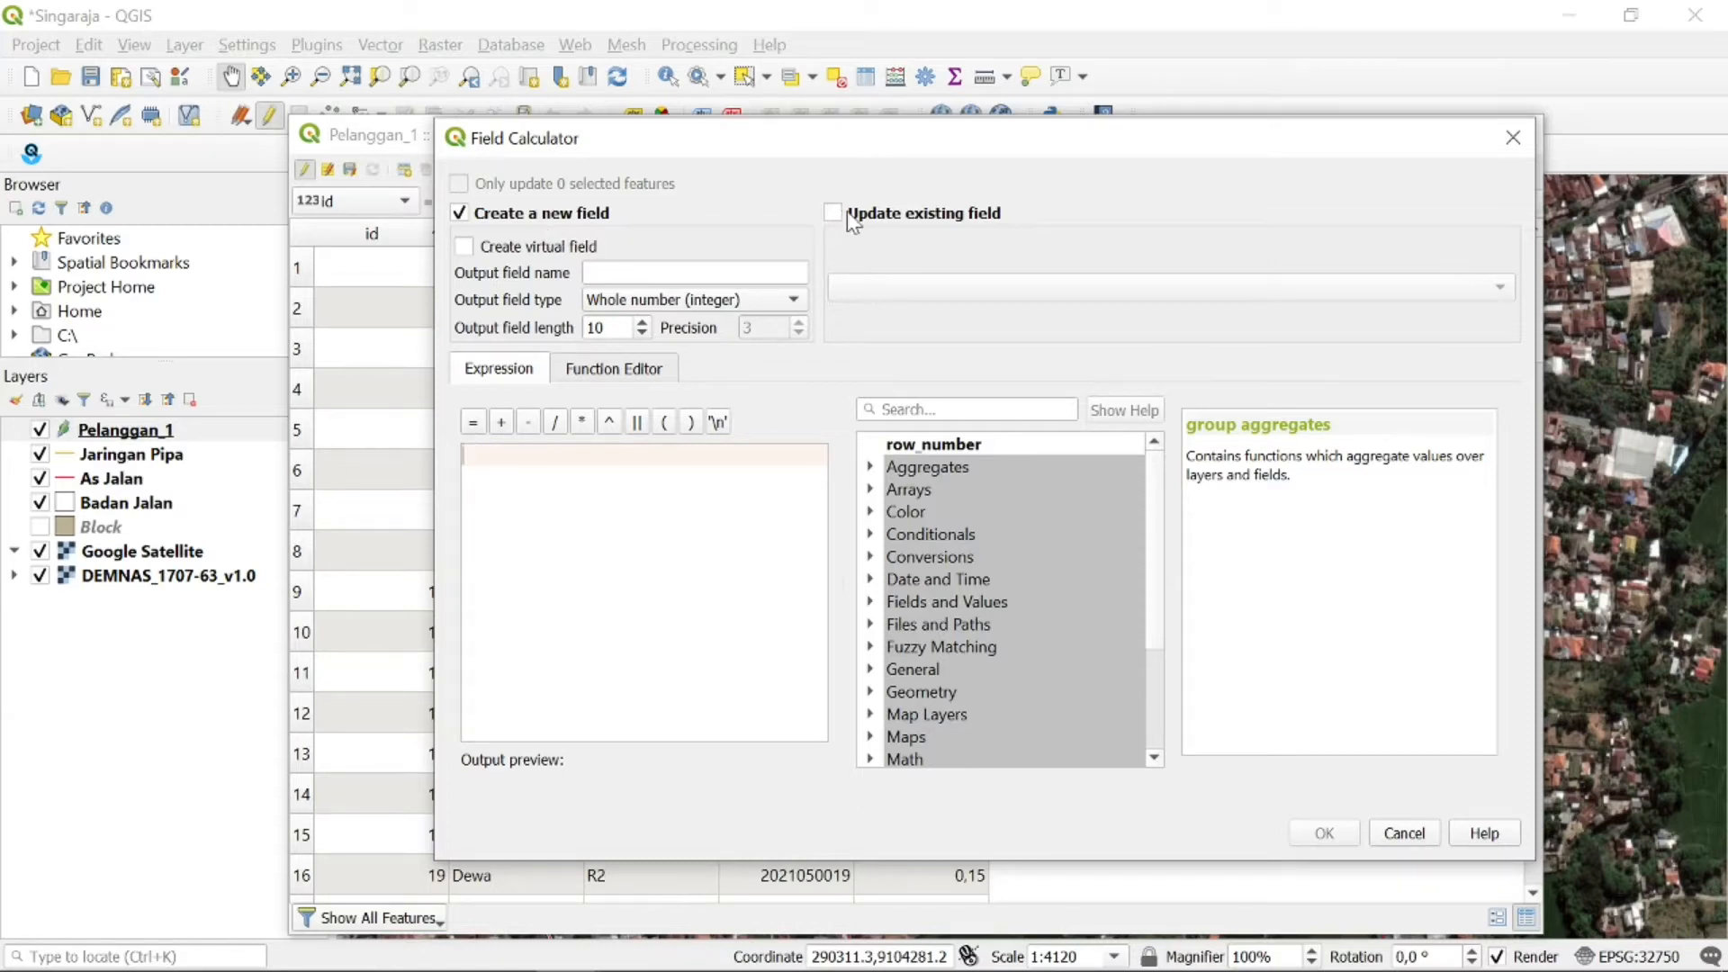
left_click_drag(892, 144, 931, 325)
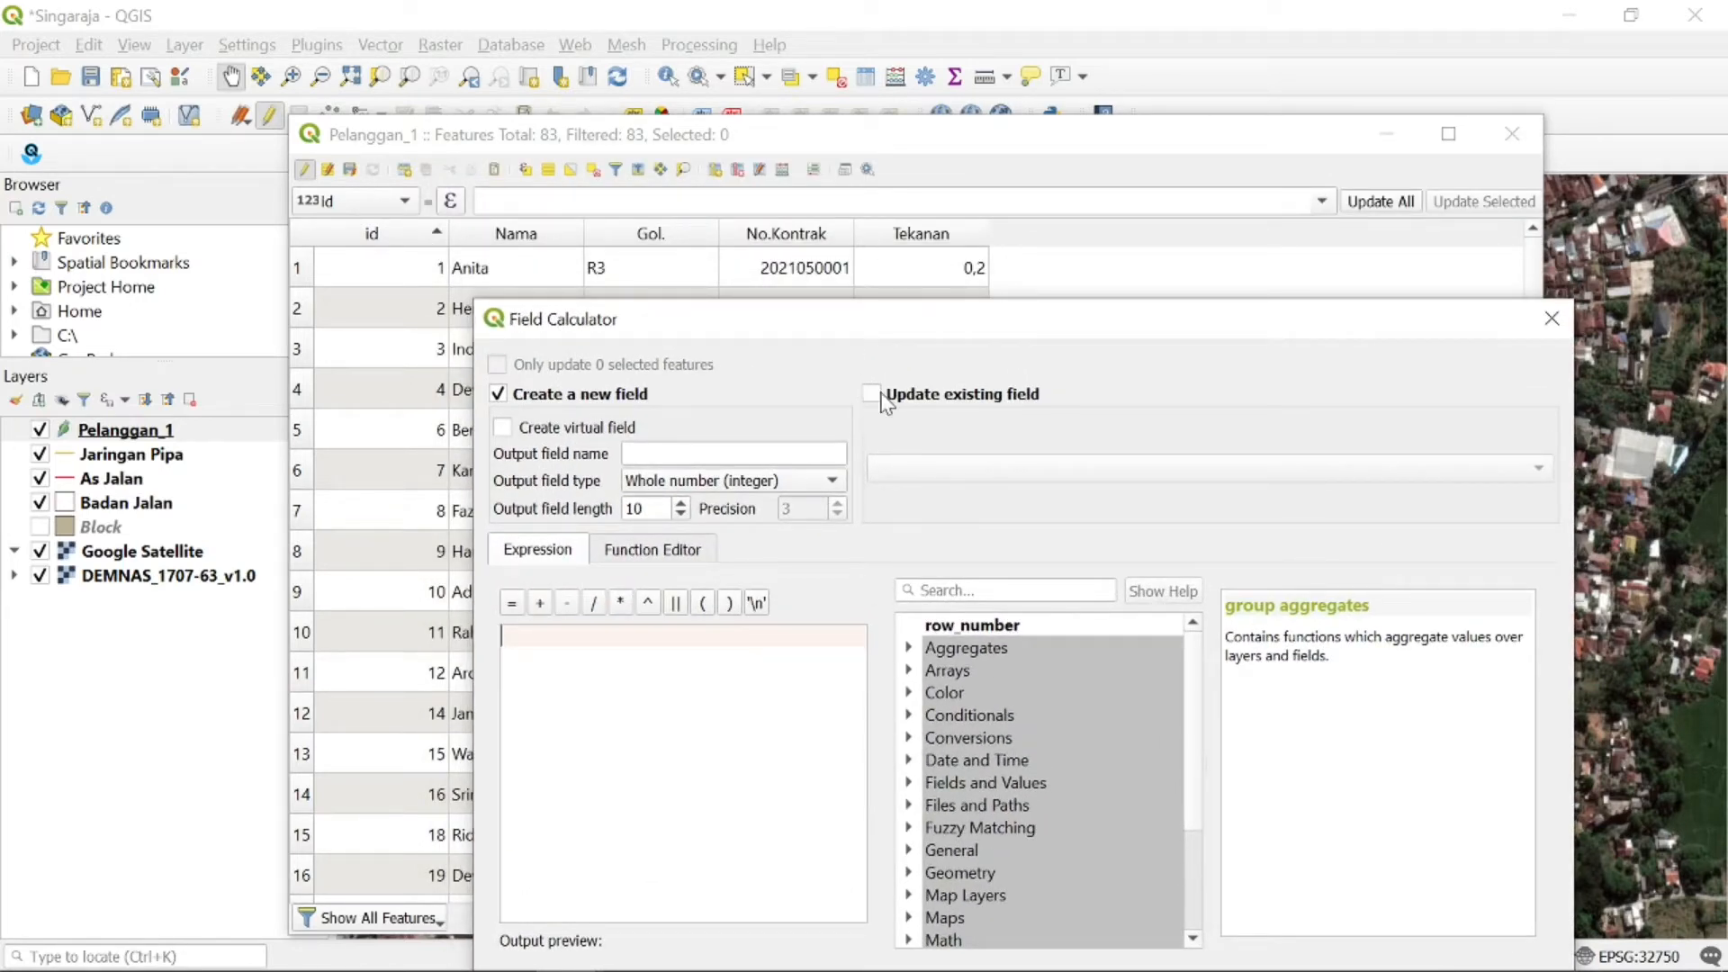
left_click_drag(925, 321, 898, 241)
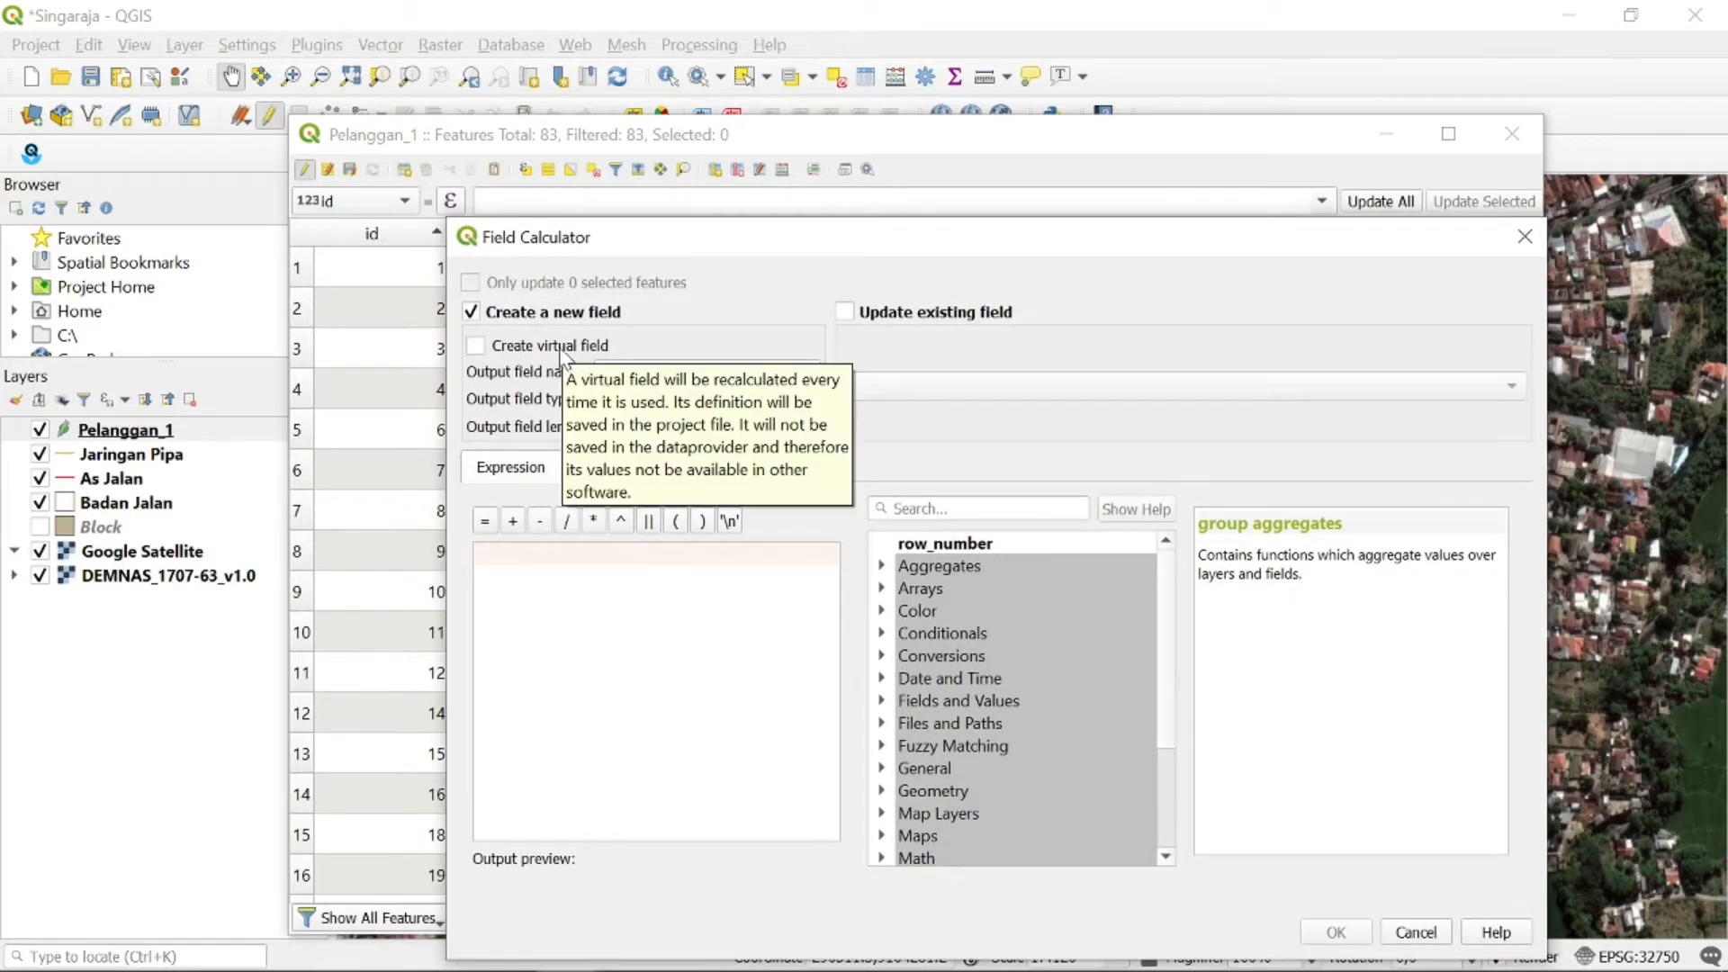
left_click_drag(767, 240, 784, 206)
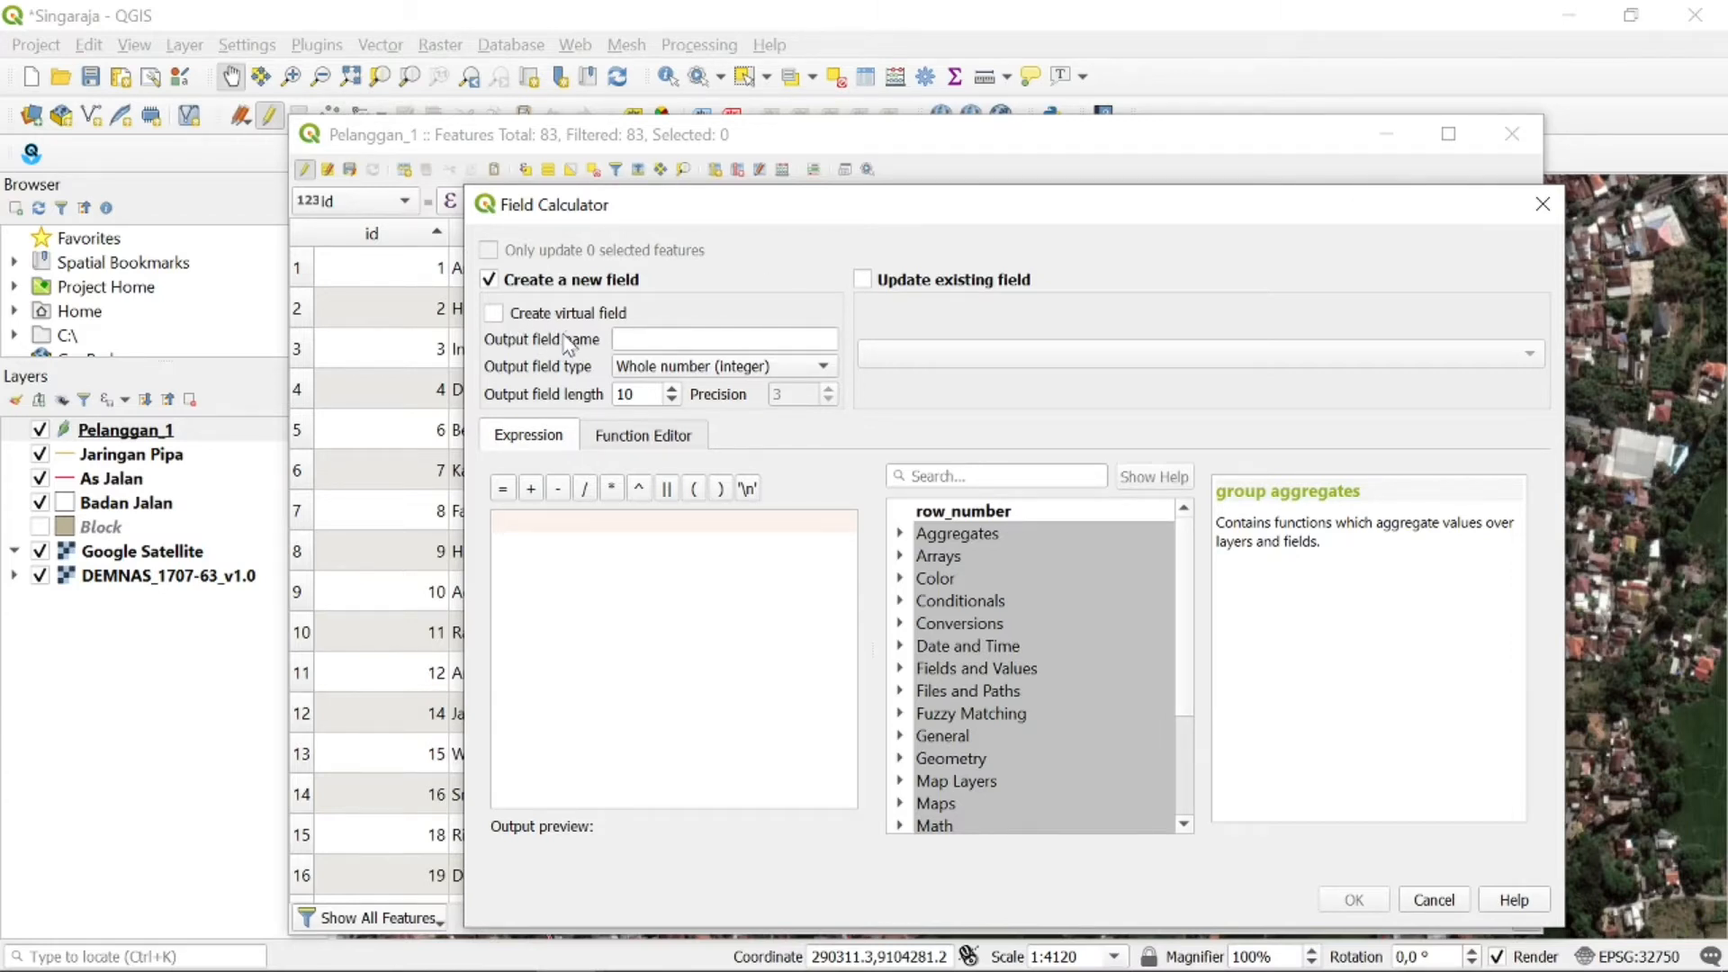
left_click(702, 339)
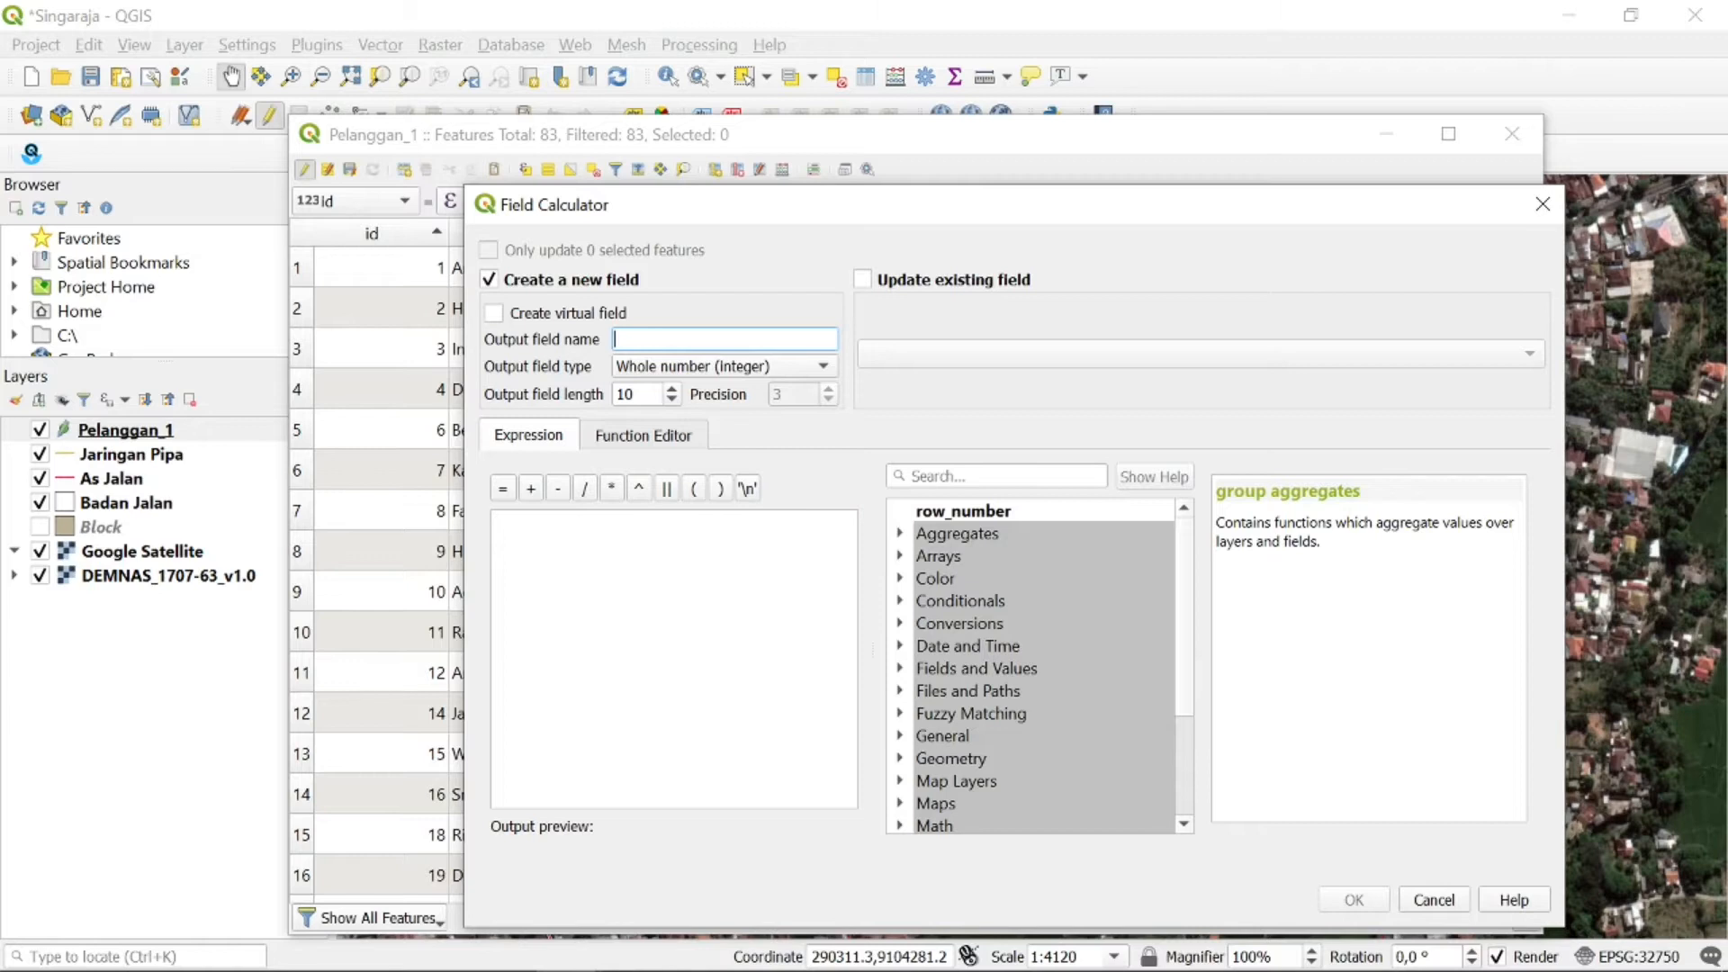
type("Tarif")
left_click(641, 559)
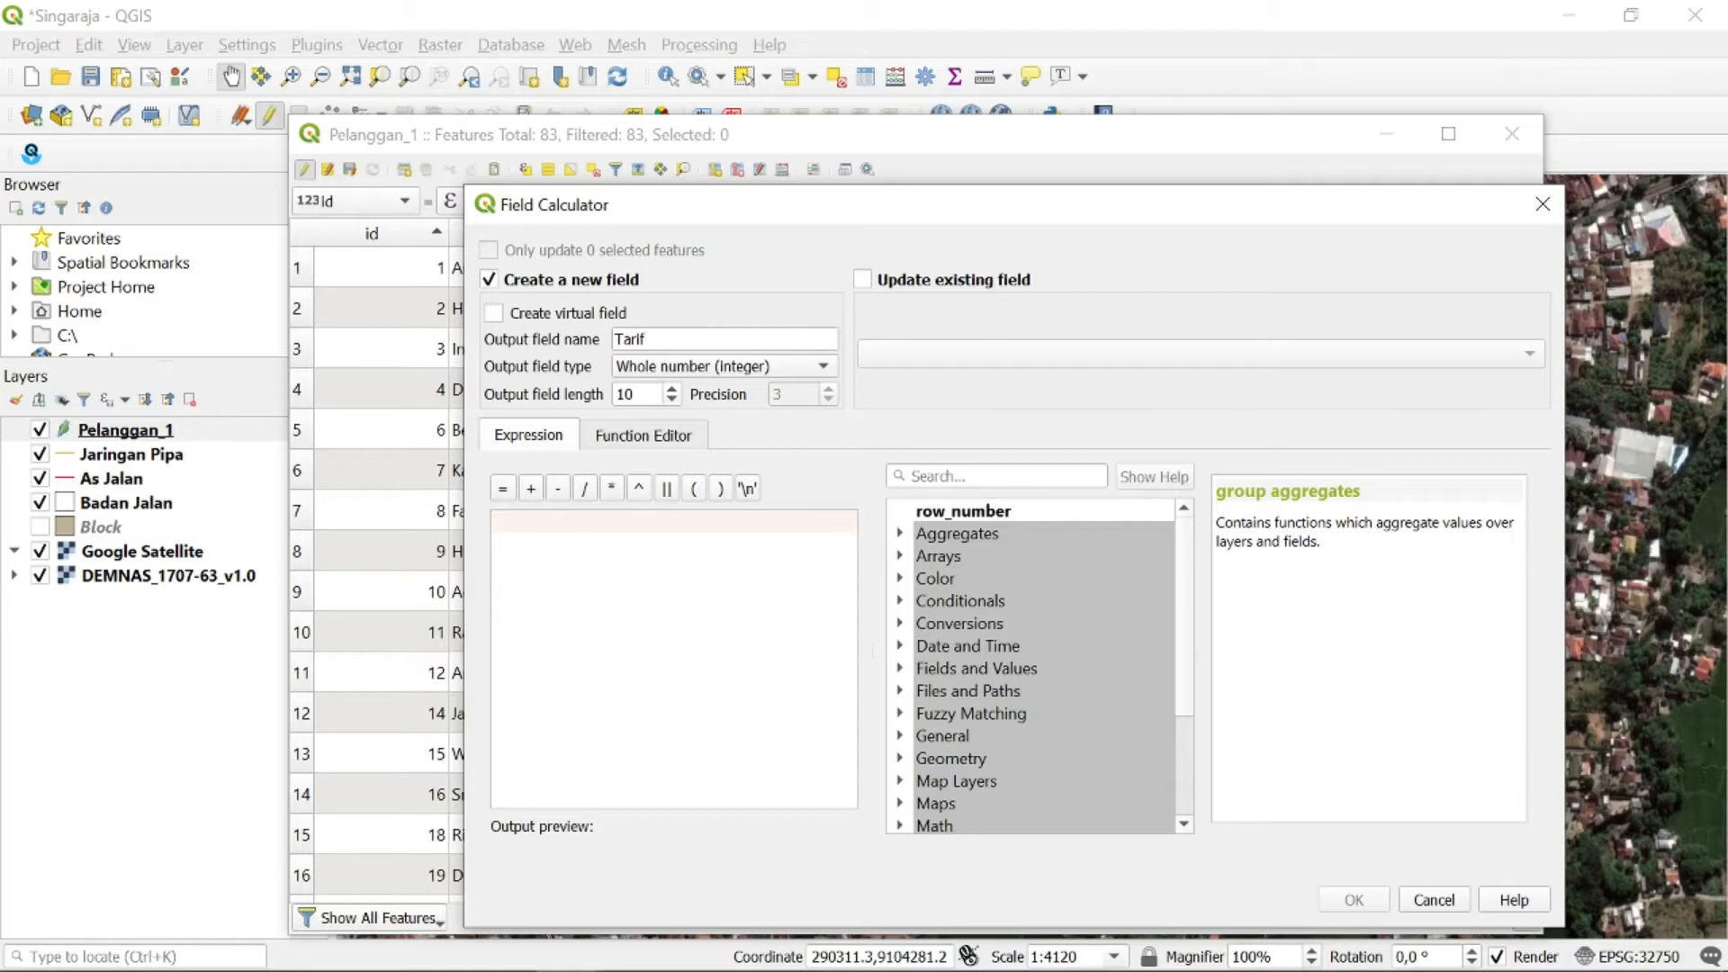
left_click_drag(637, 394, 615, 395)
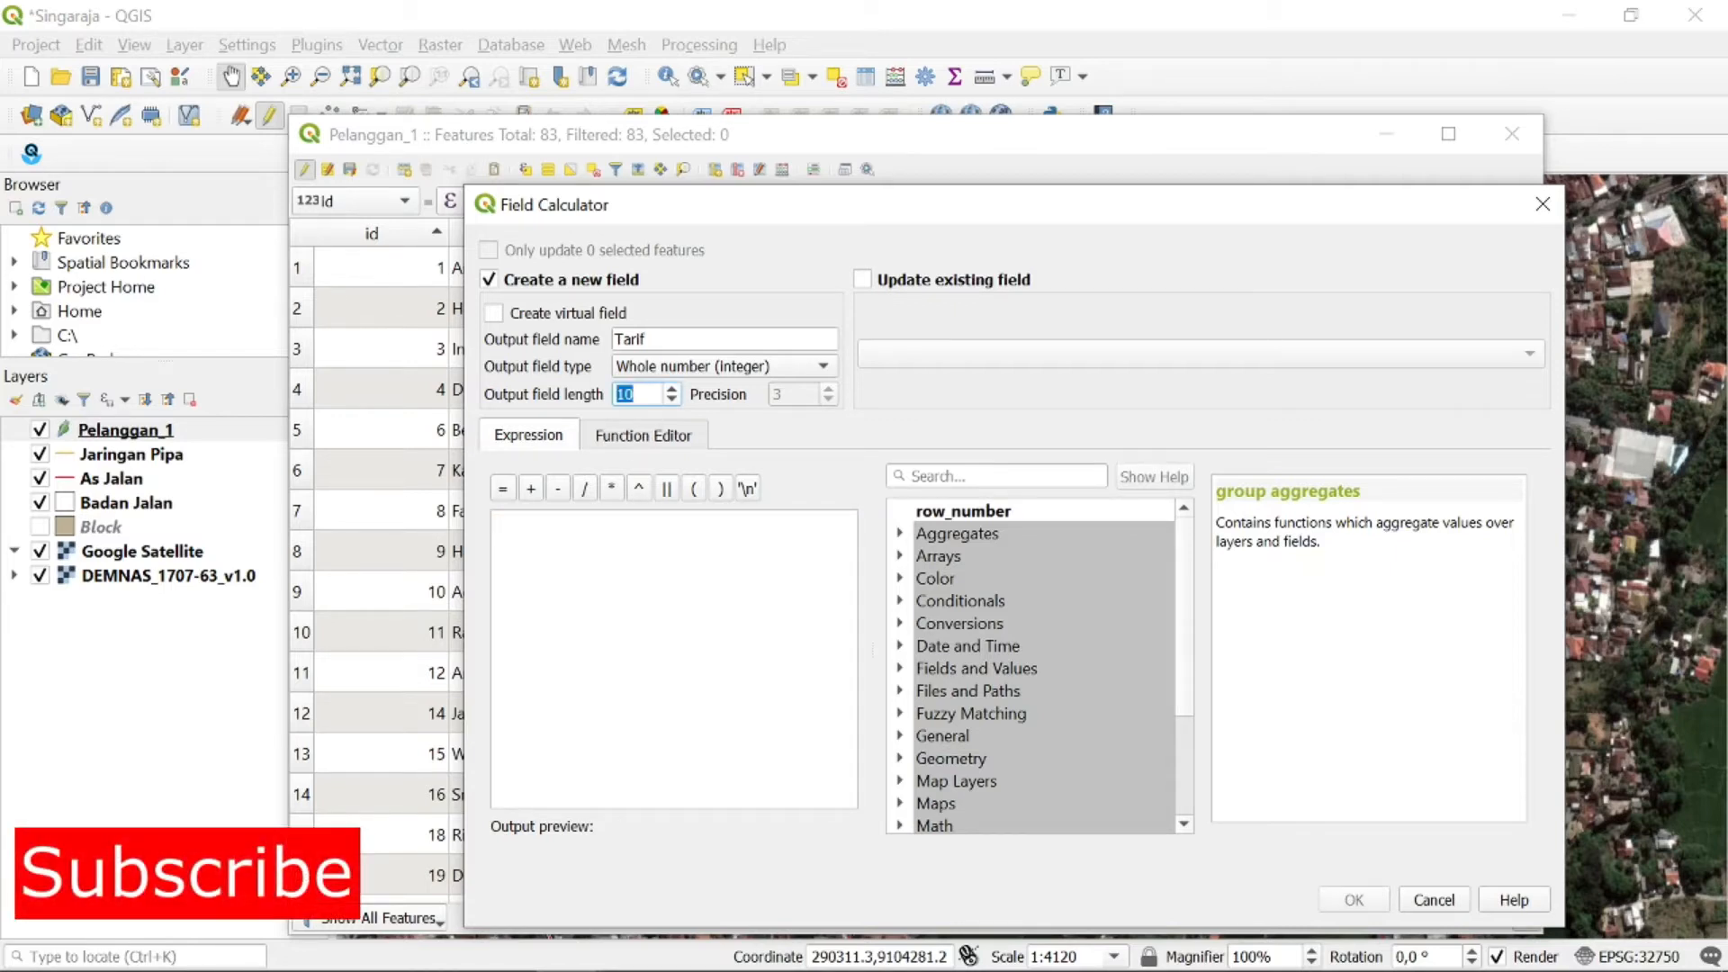
type("5")
Check the help for the CASE conditional and insert its template into the Tarif expression
left_click(575, 551)
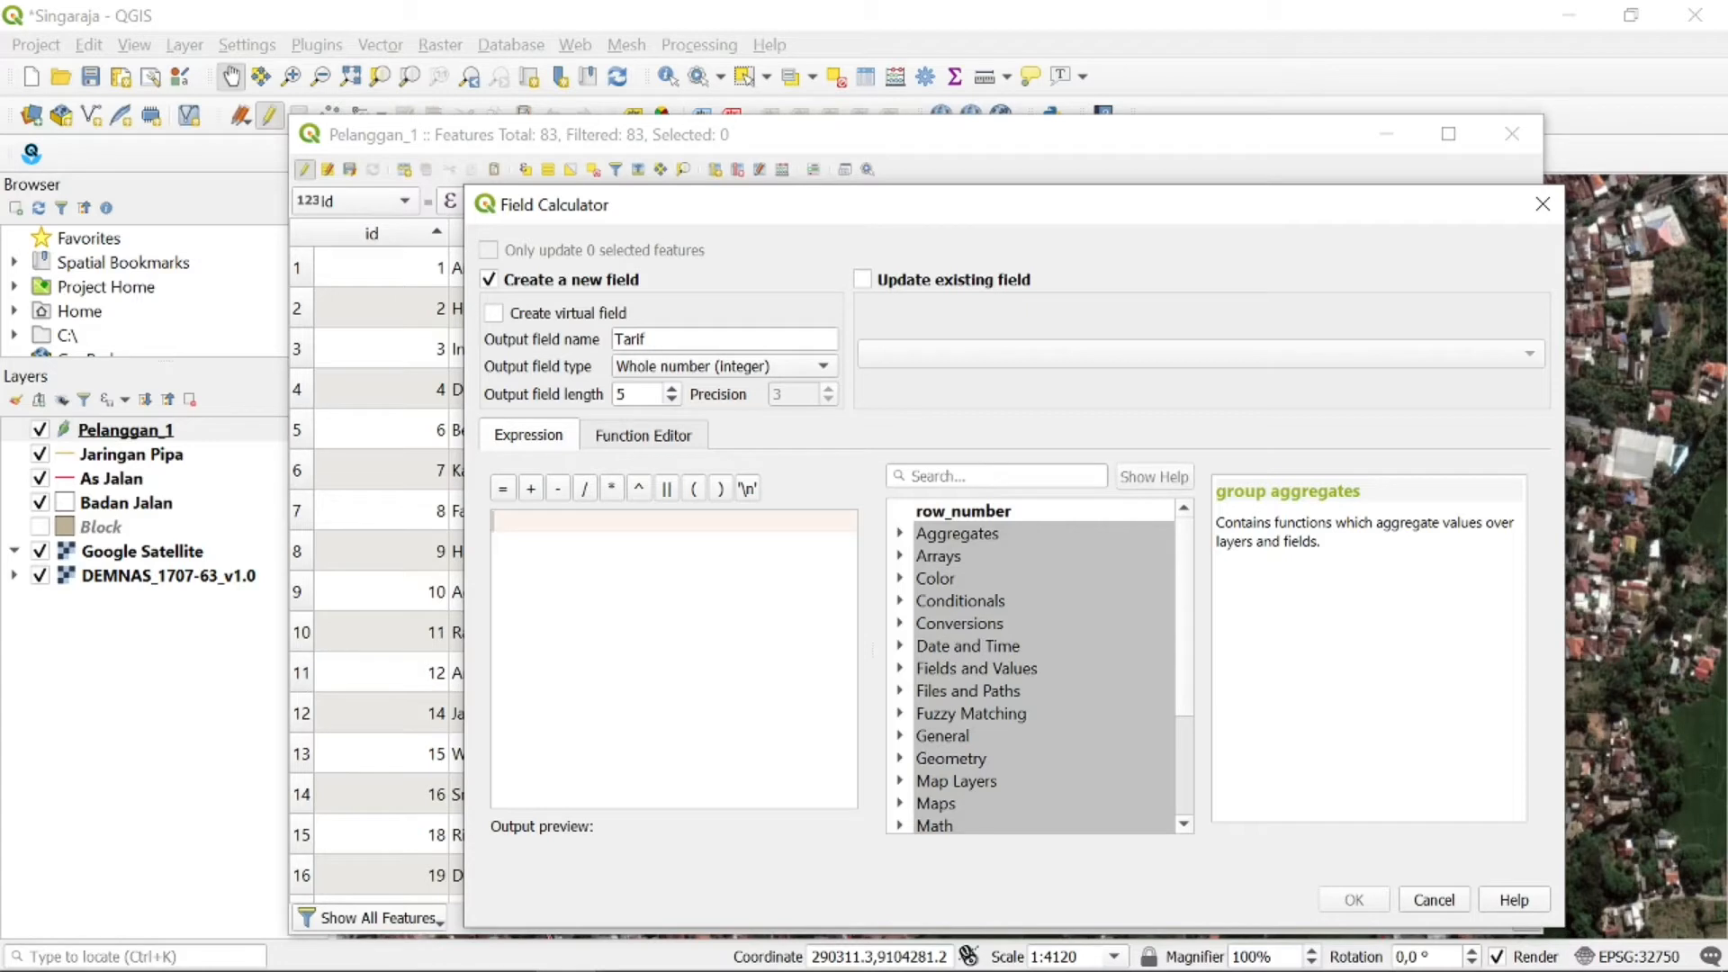
left_click(929, 603)
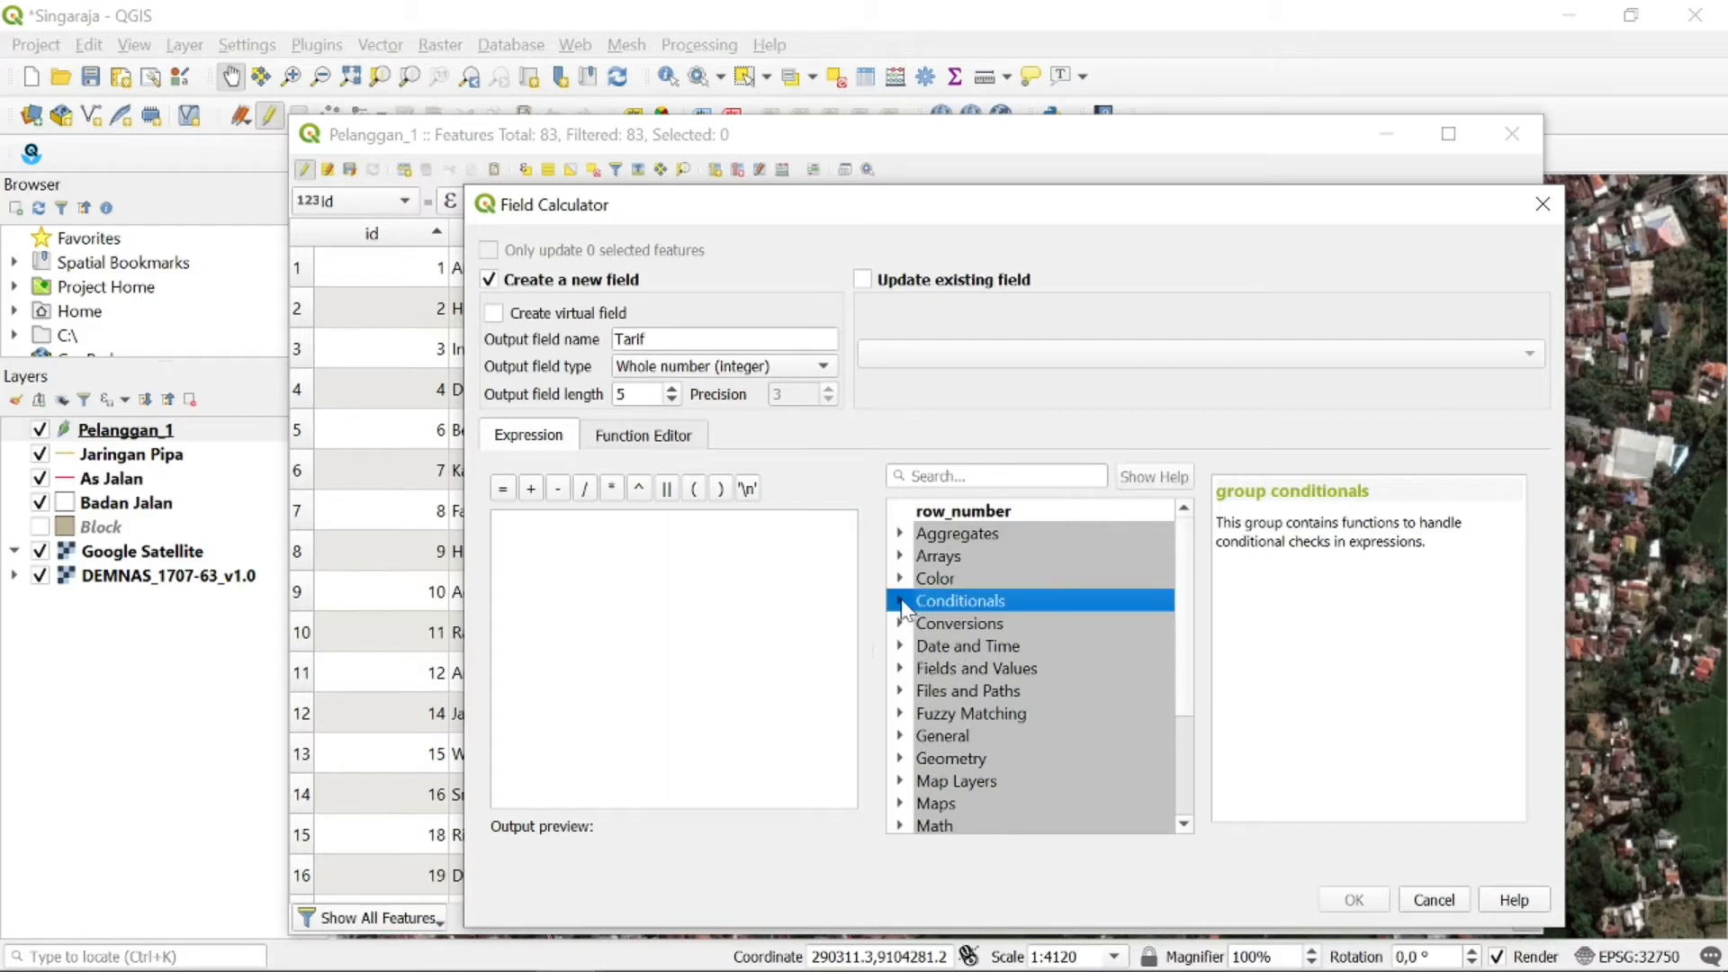
left_click(899, 600)
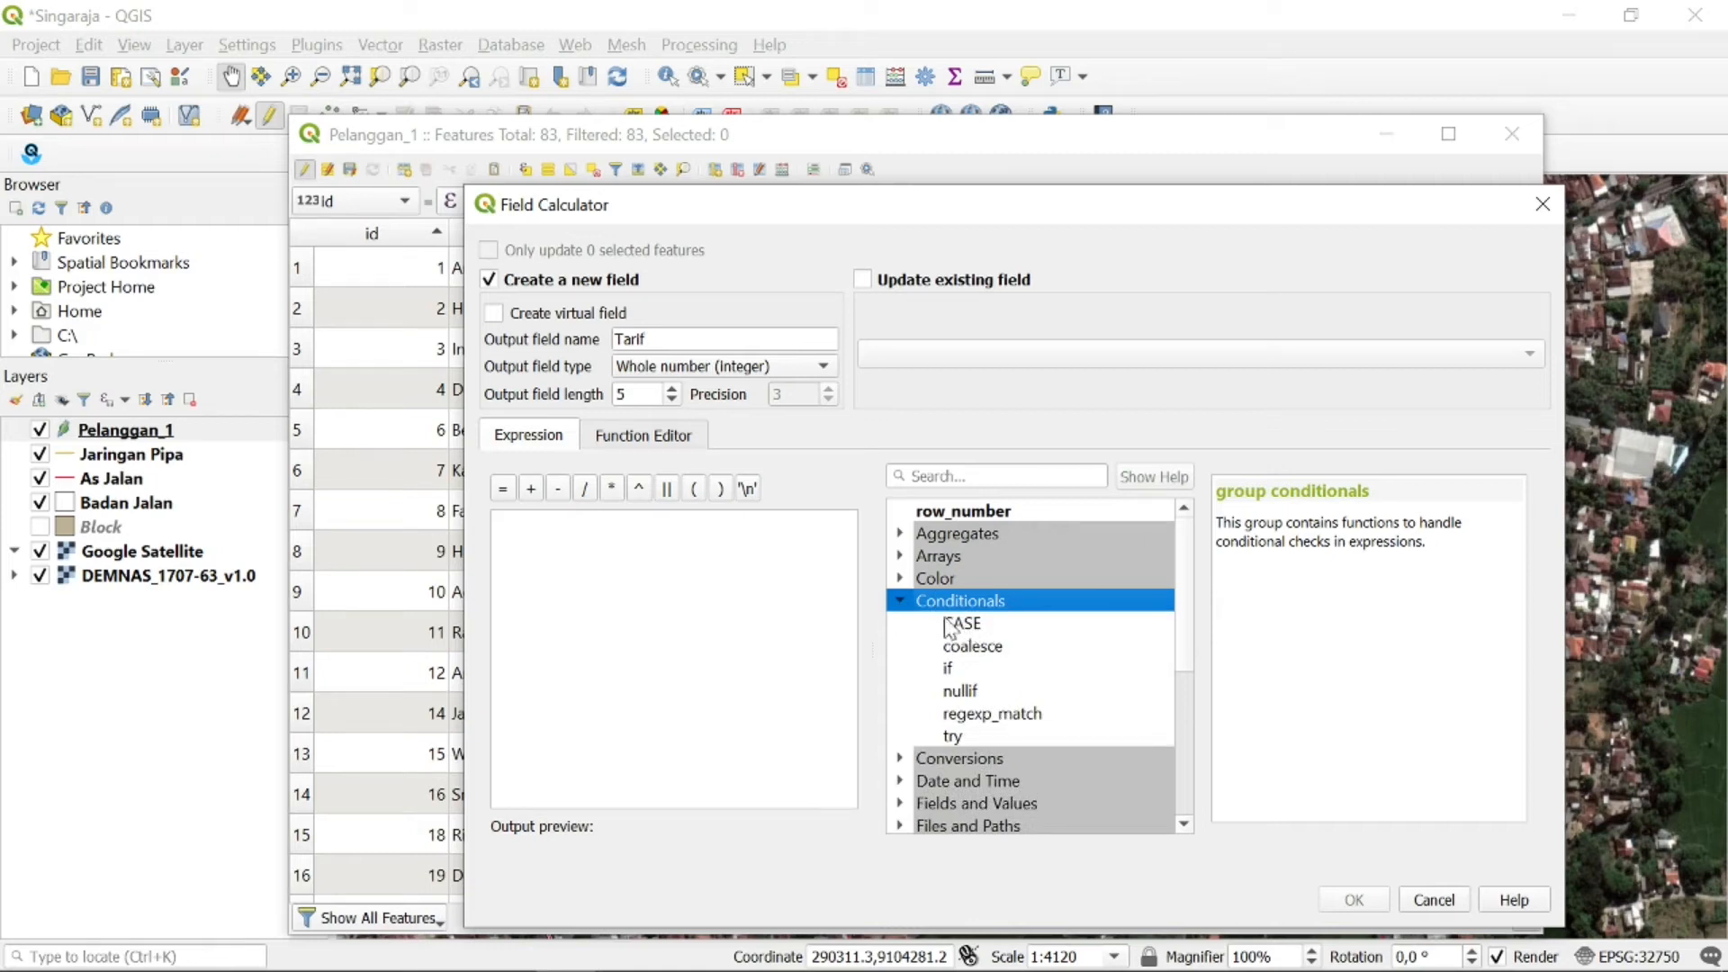
left_click(957, 623)
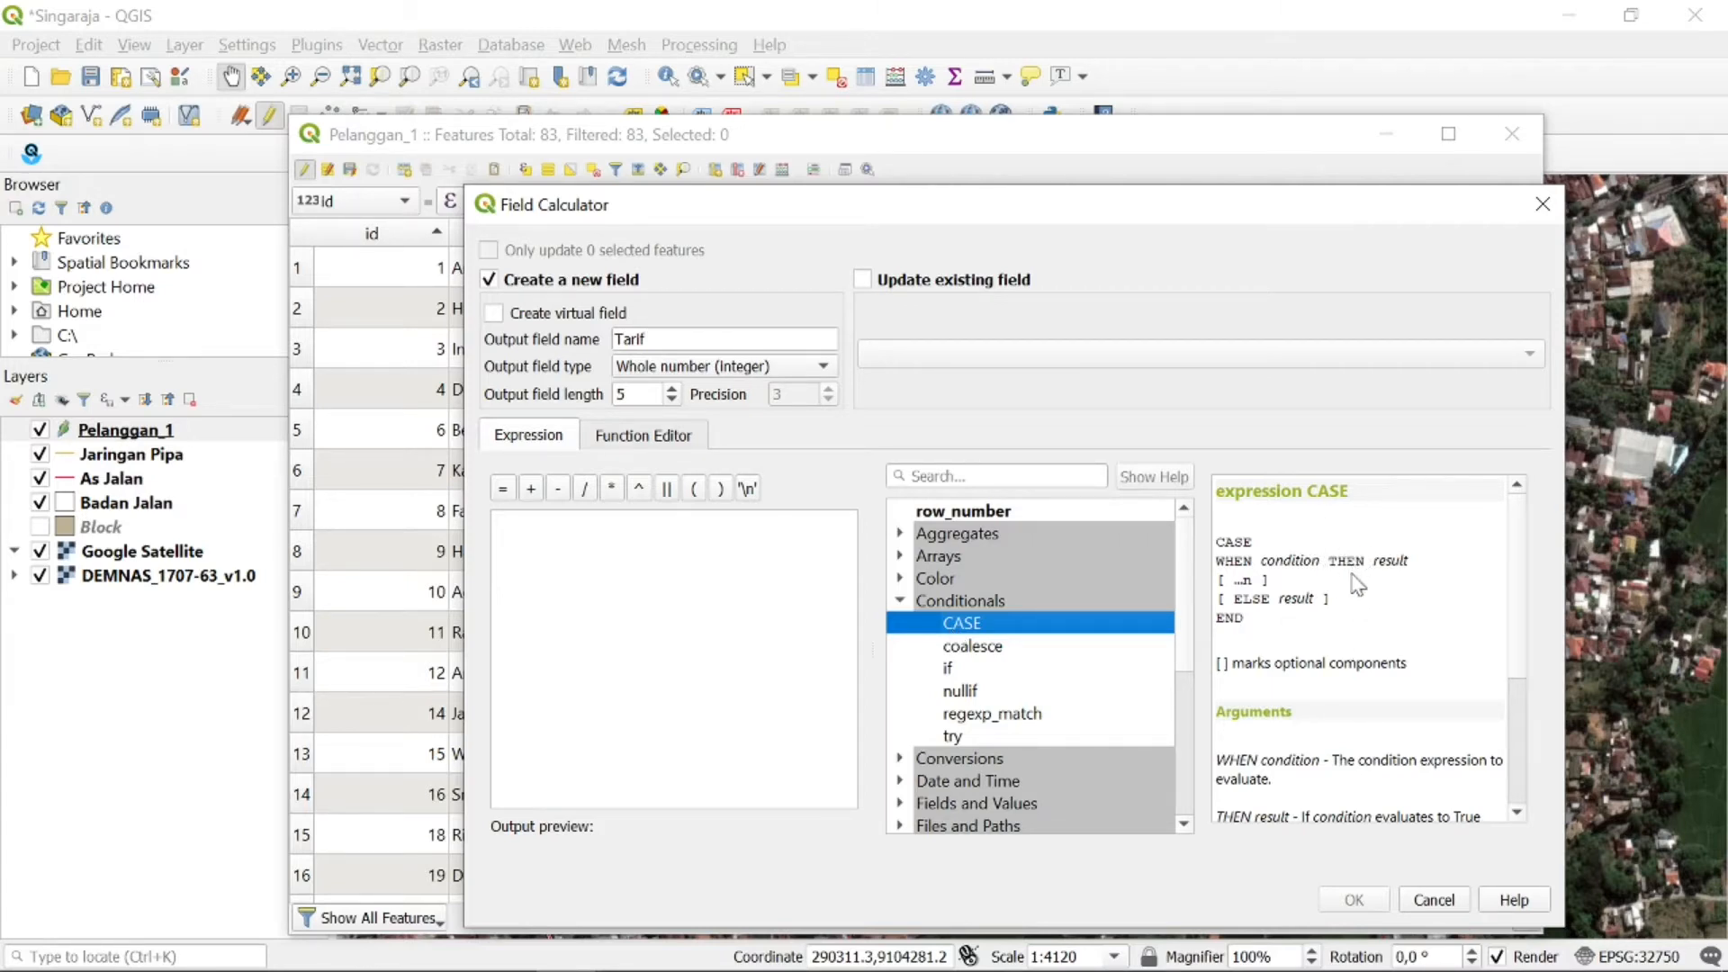
scroll(1369, 639, "down", 5)
scroll(1370, 641, "up", 4)
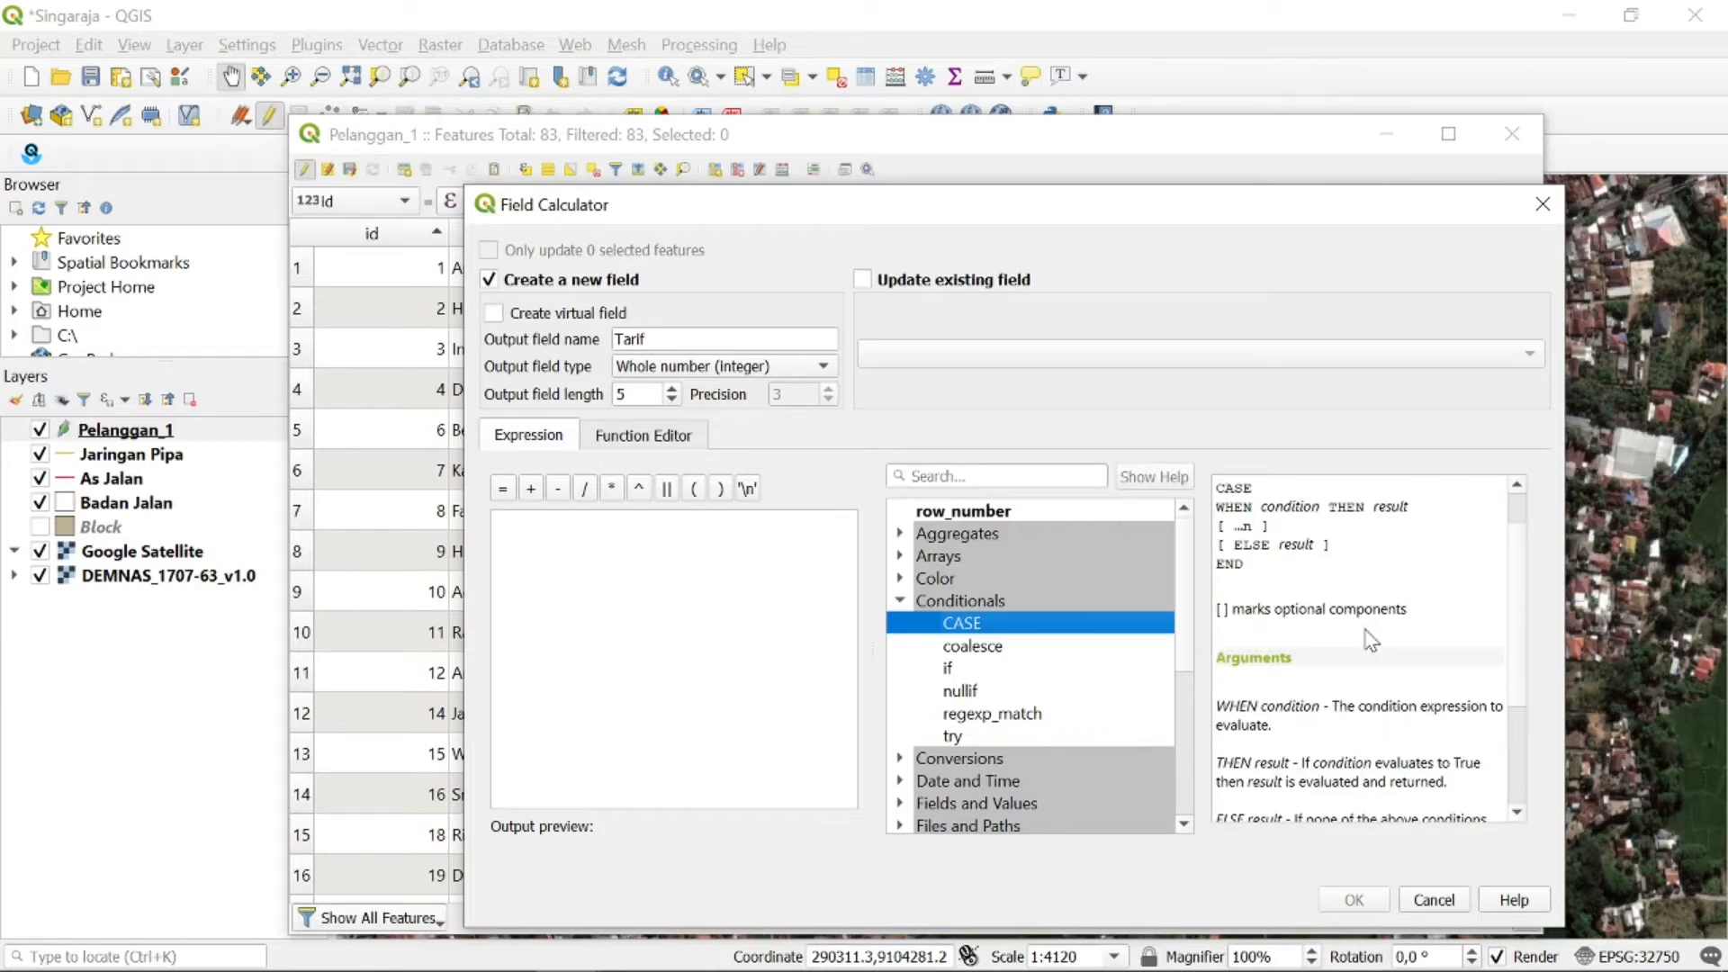
scroll(1369, 640, "down", 3)
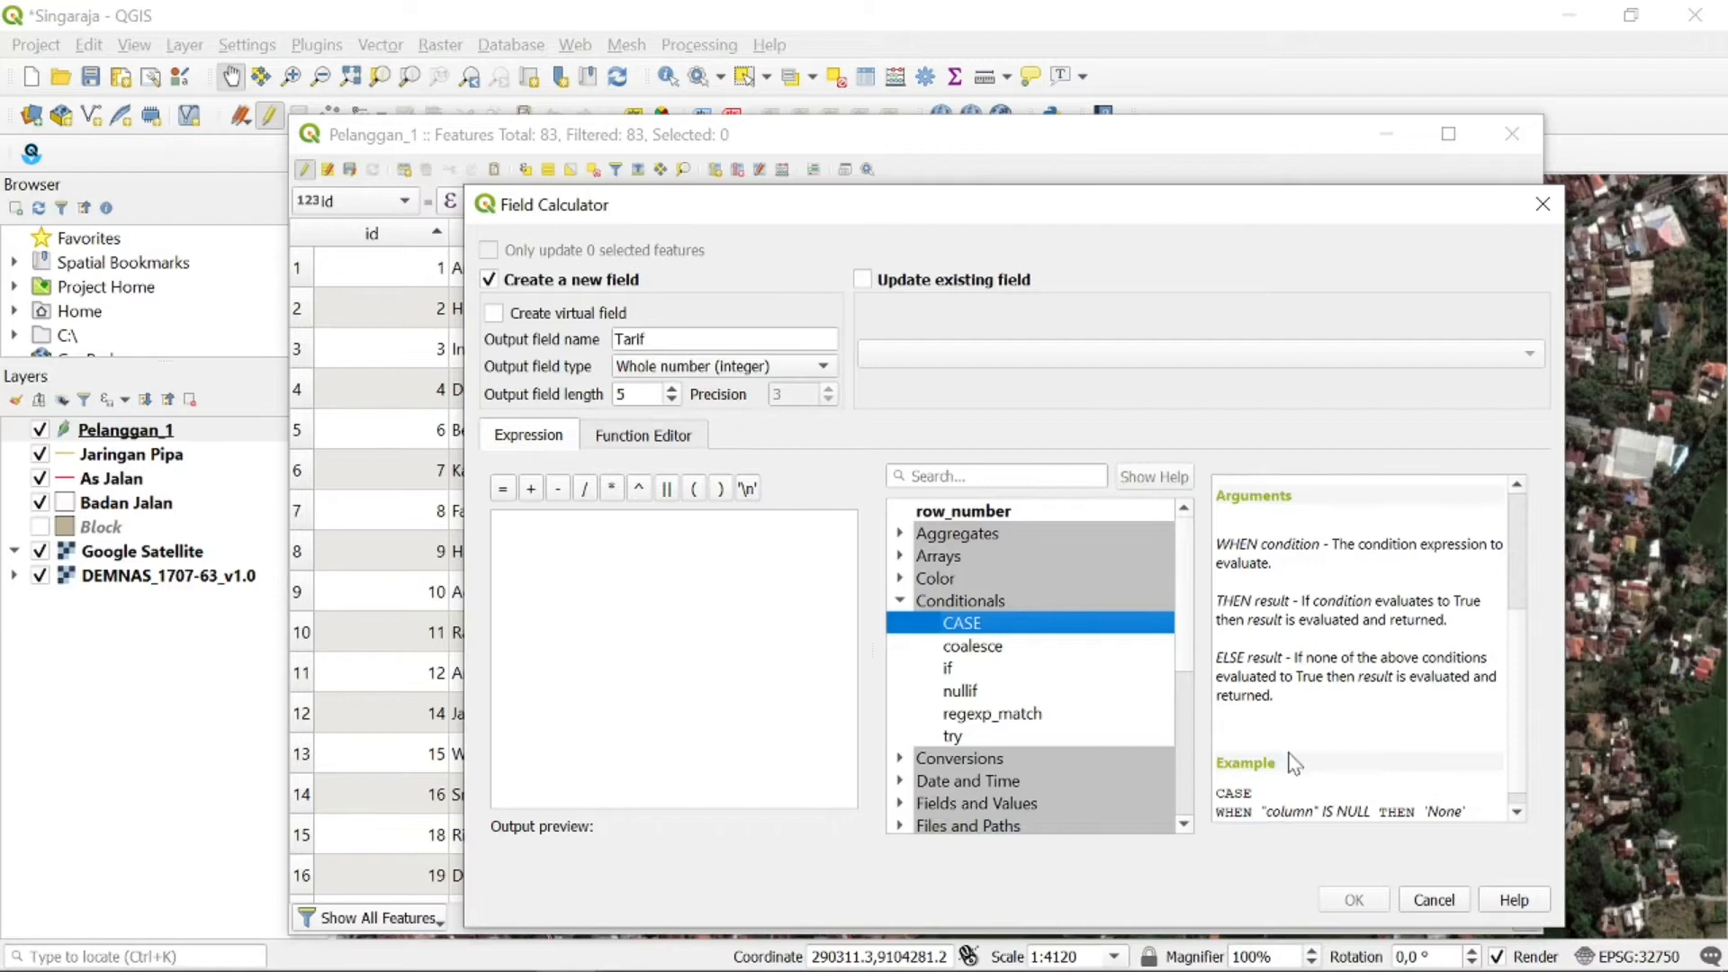
scroll(1309, 791, "down", 1)
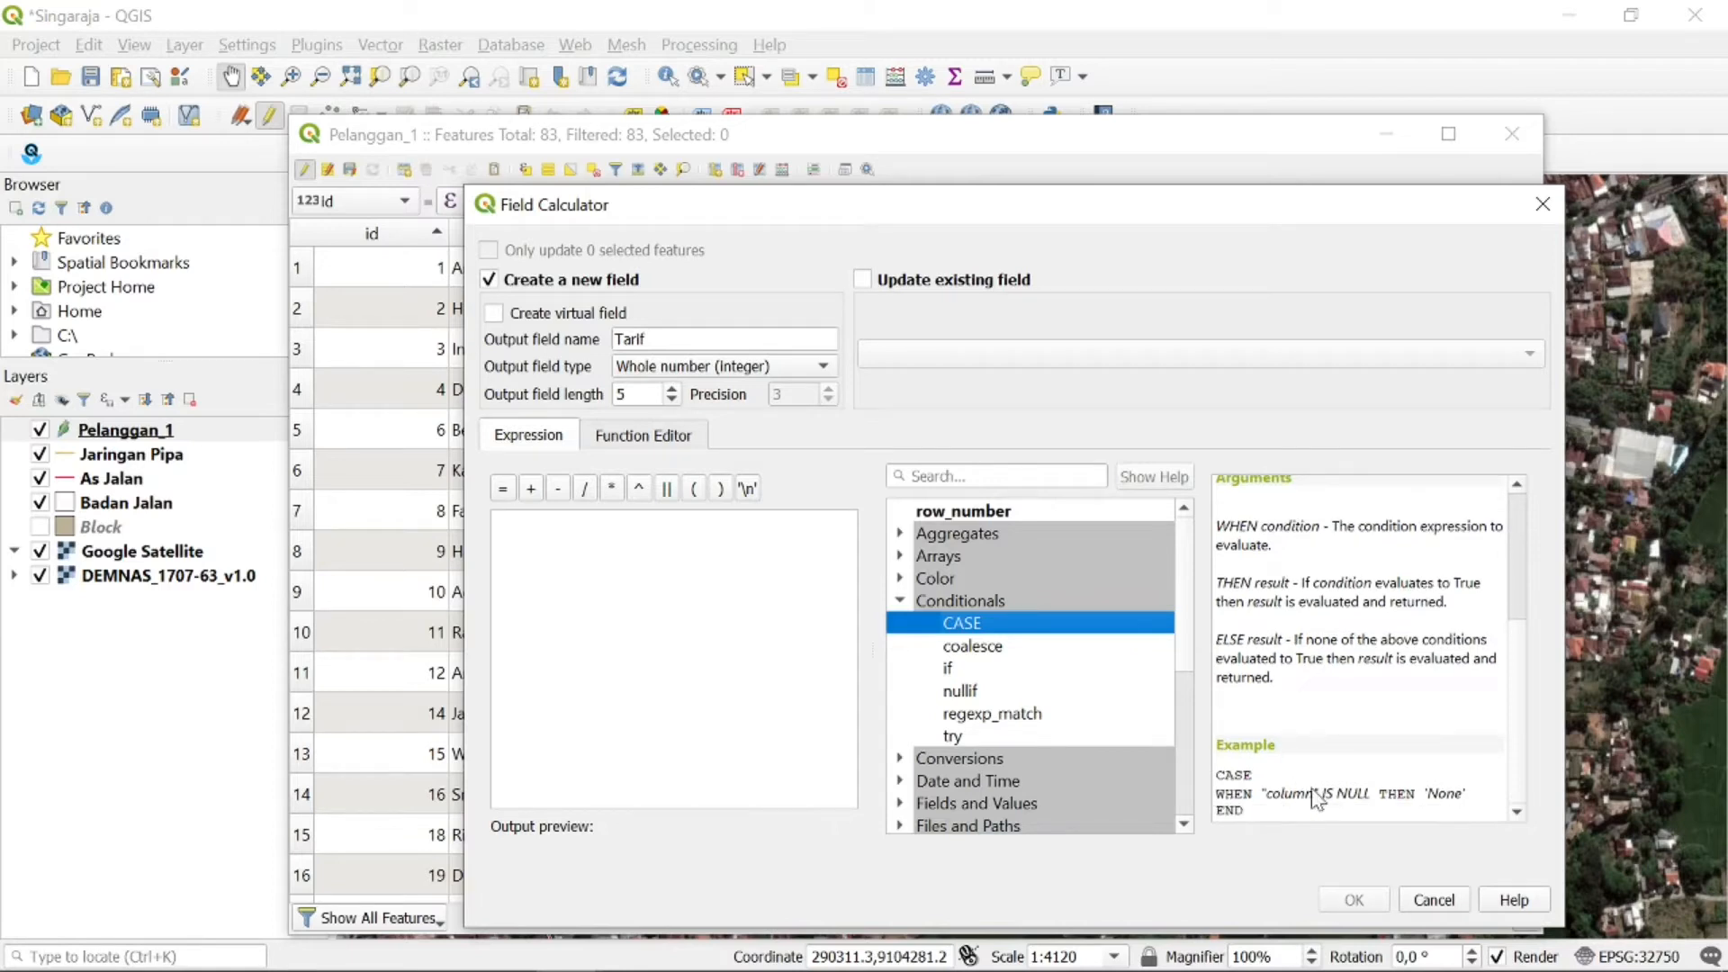
double_click(965, 622)
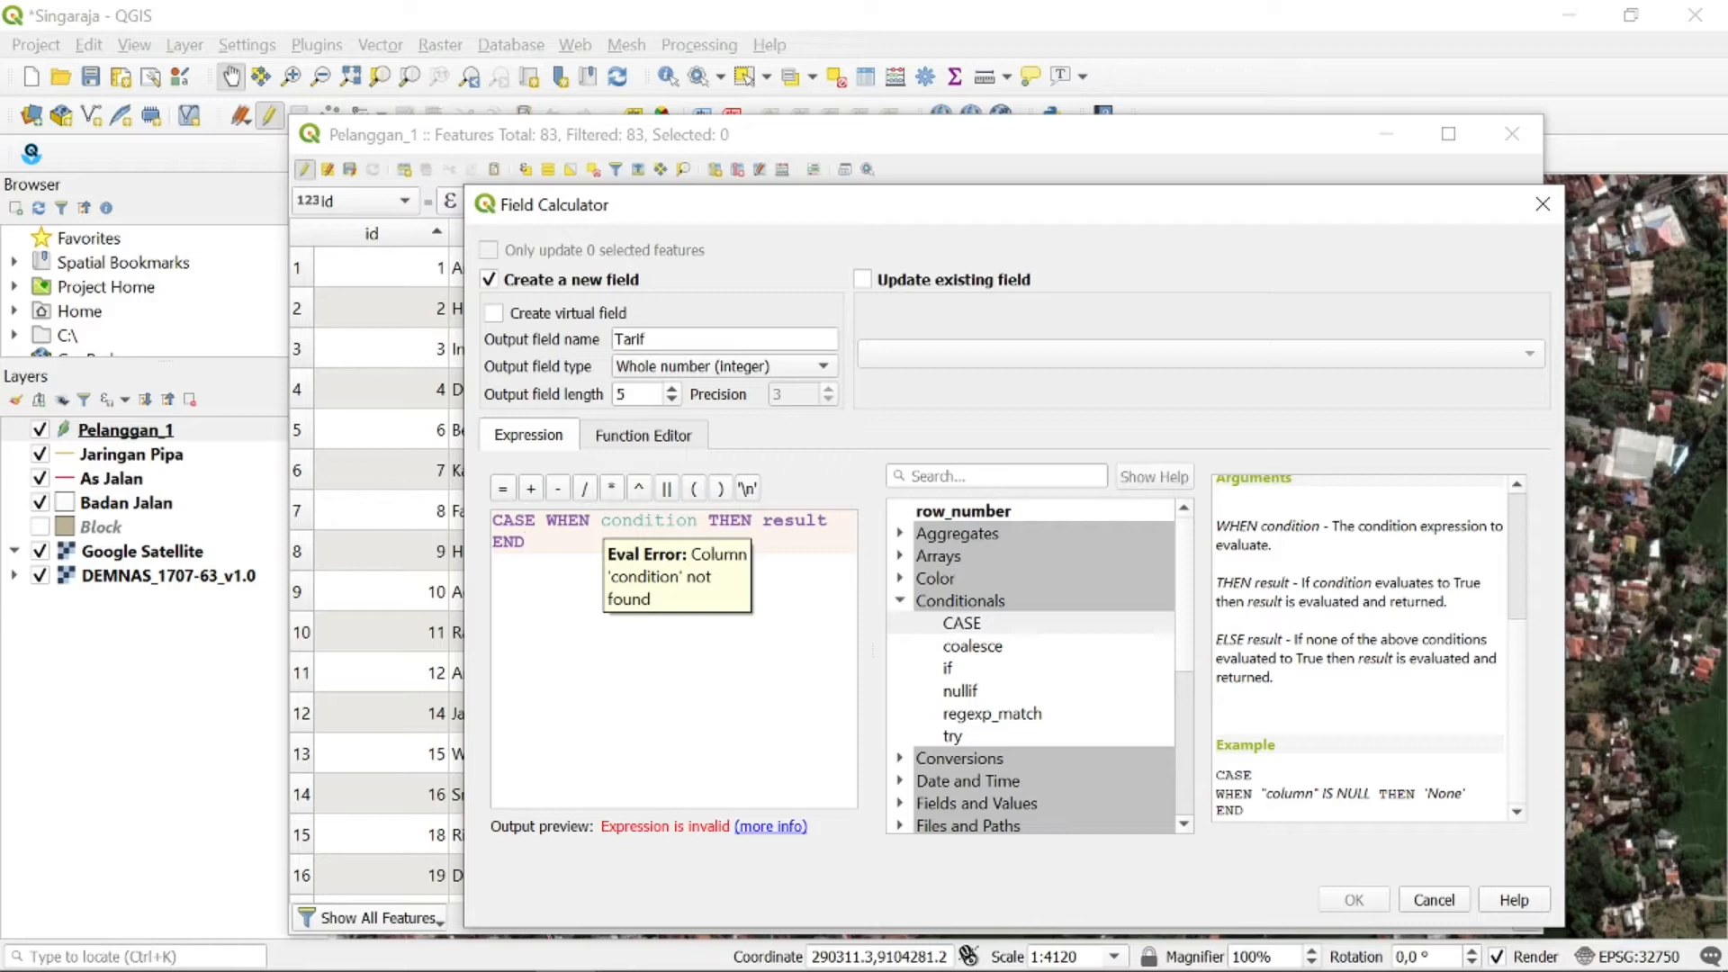
Replace the condition placeholder in the CASE expression with the Gol. field, keeping the table's Gol. column in view
left_click_drag(601, 520, 827, 520)
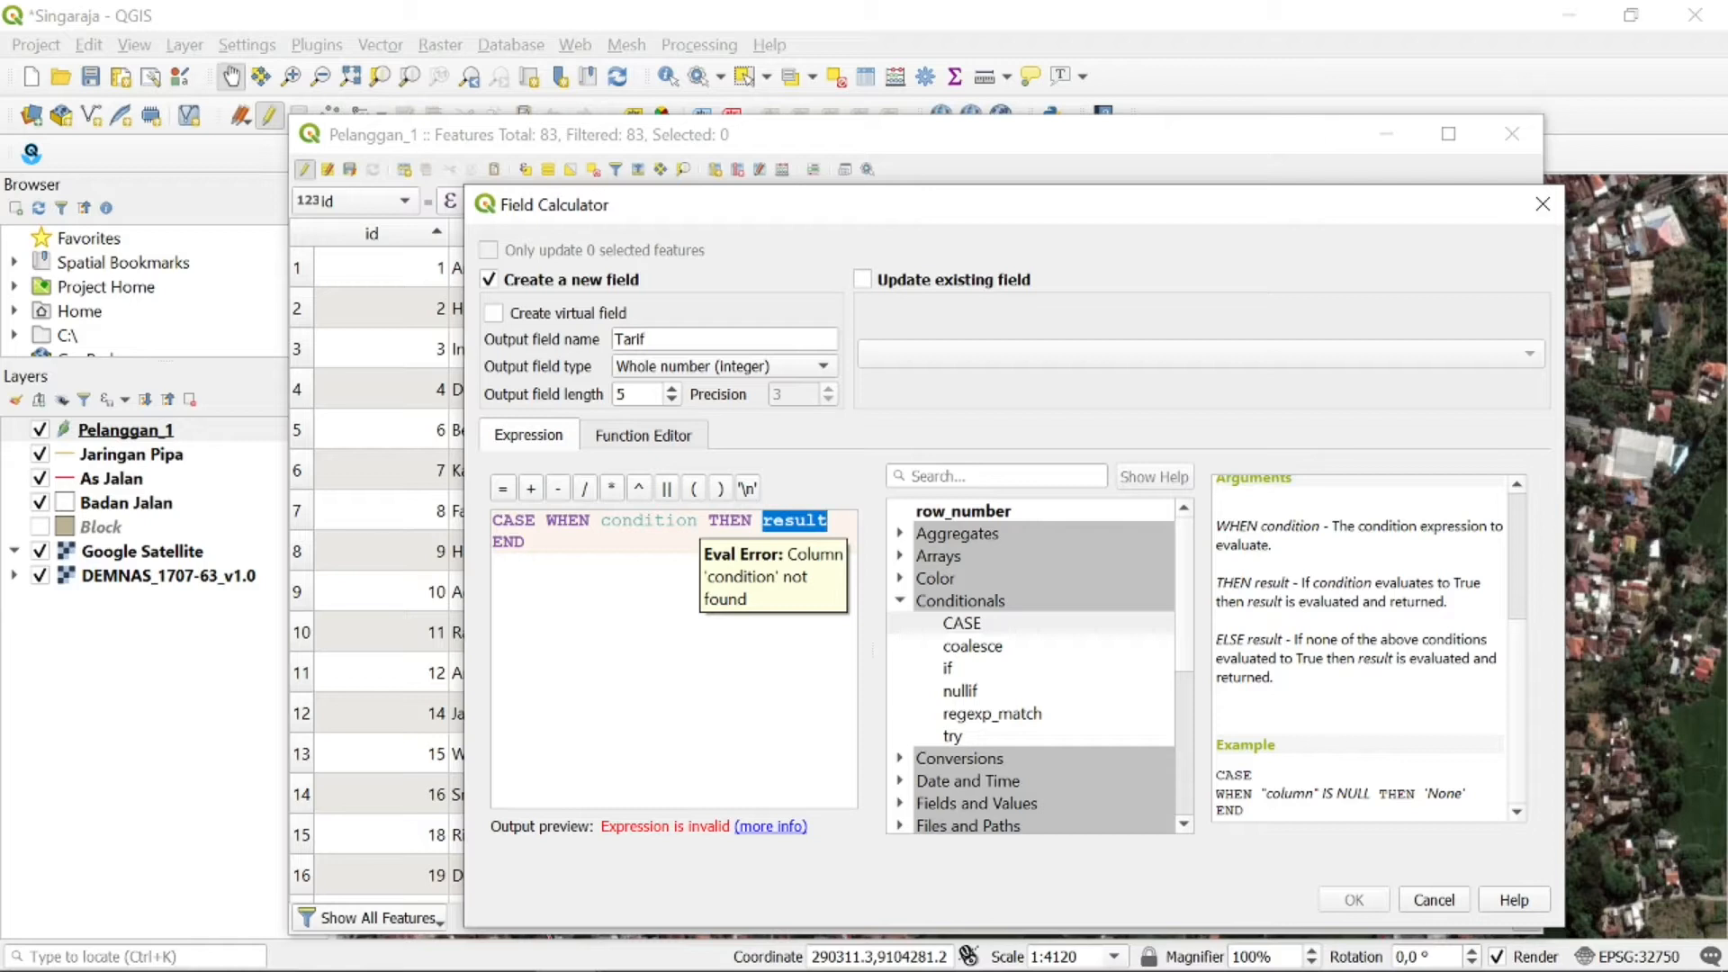
left_click(698, 521)
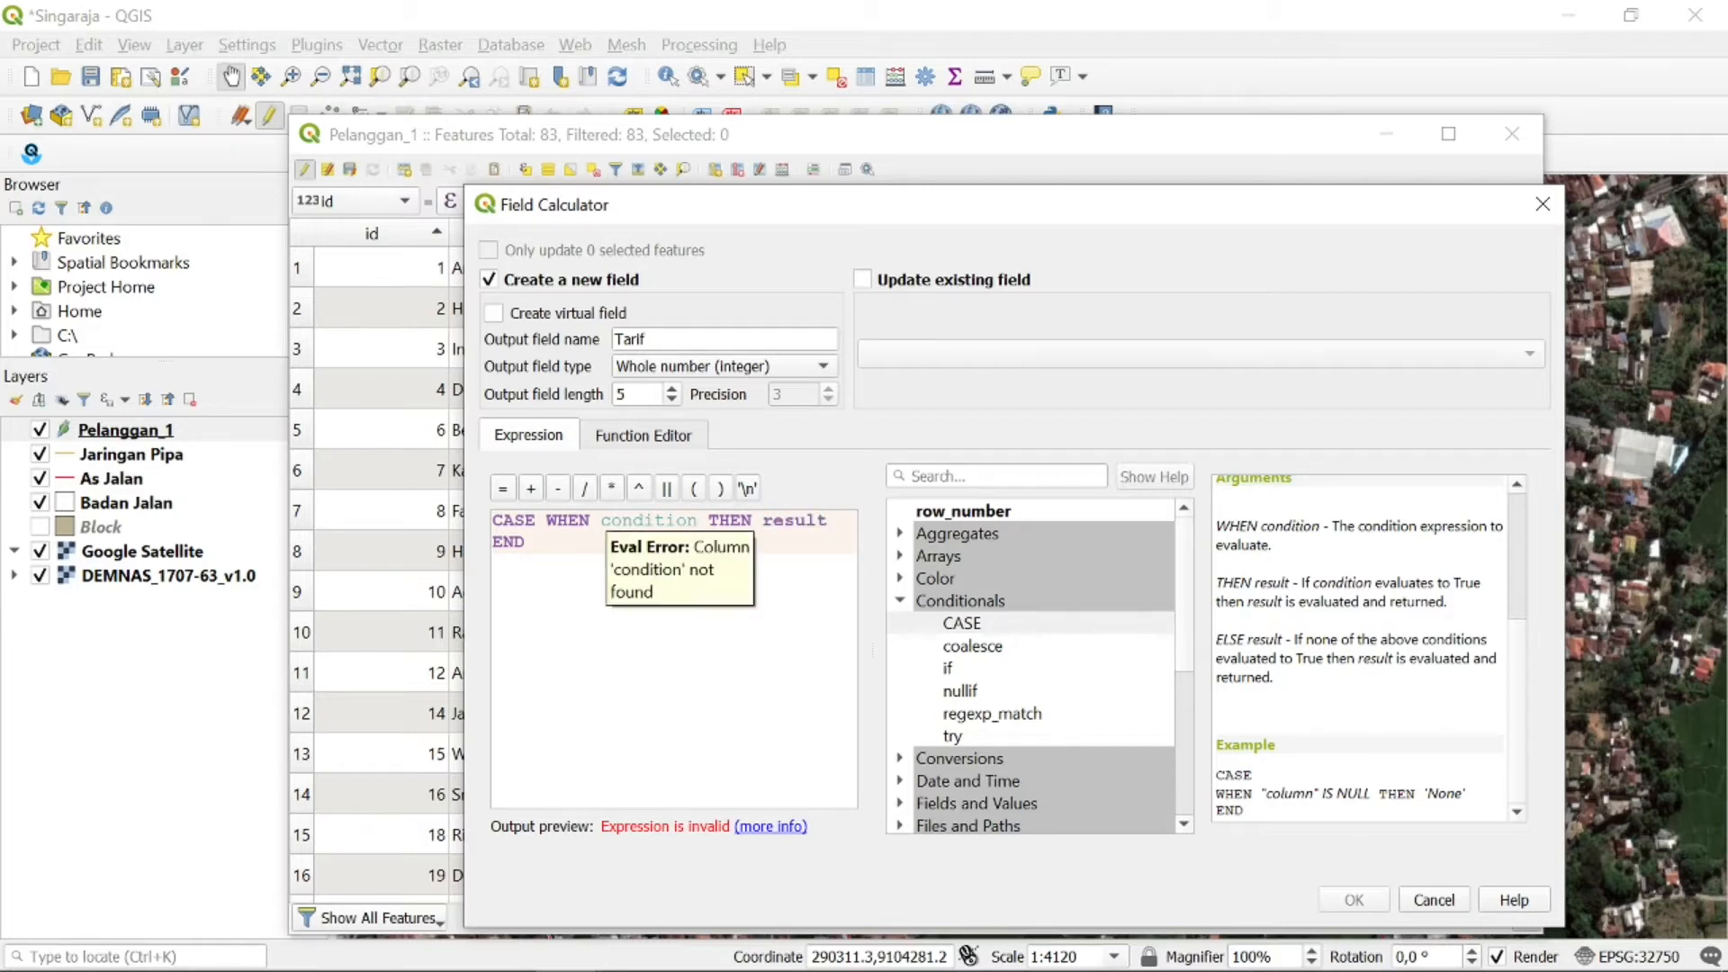
double_click(648, 520)
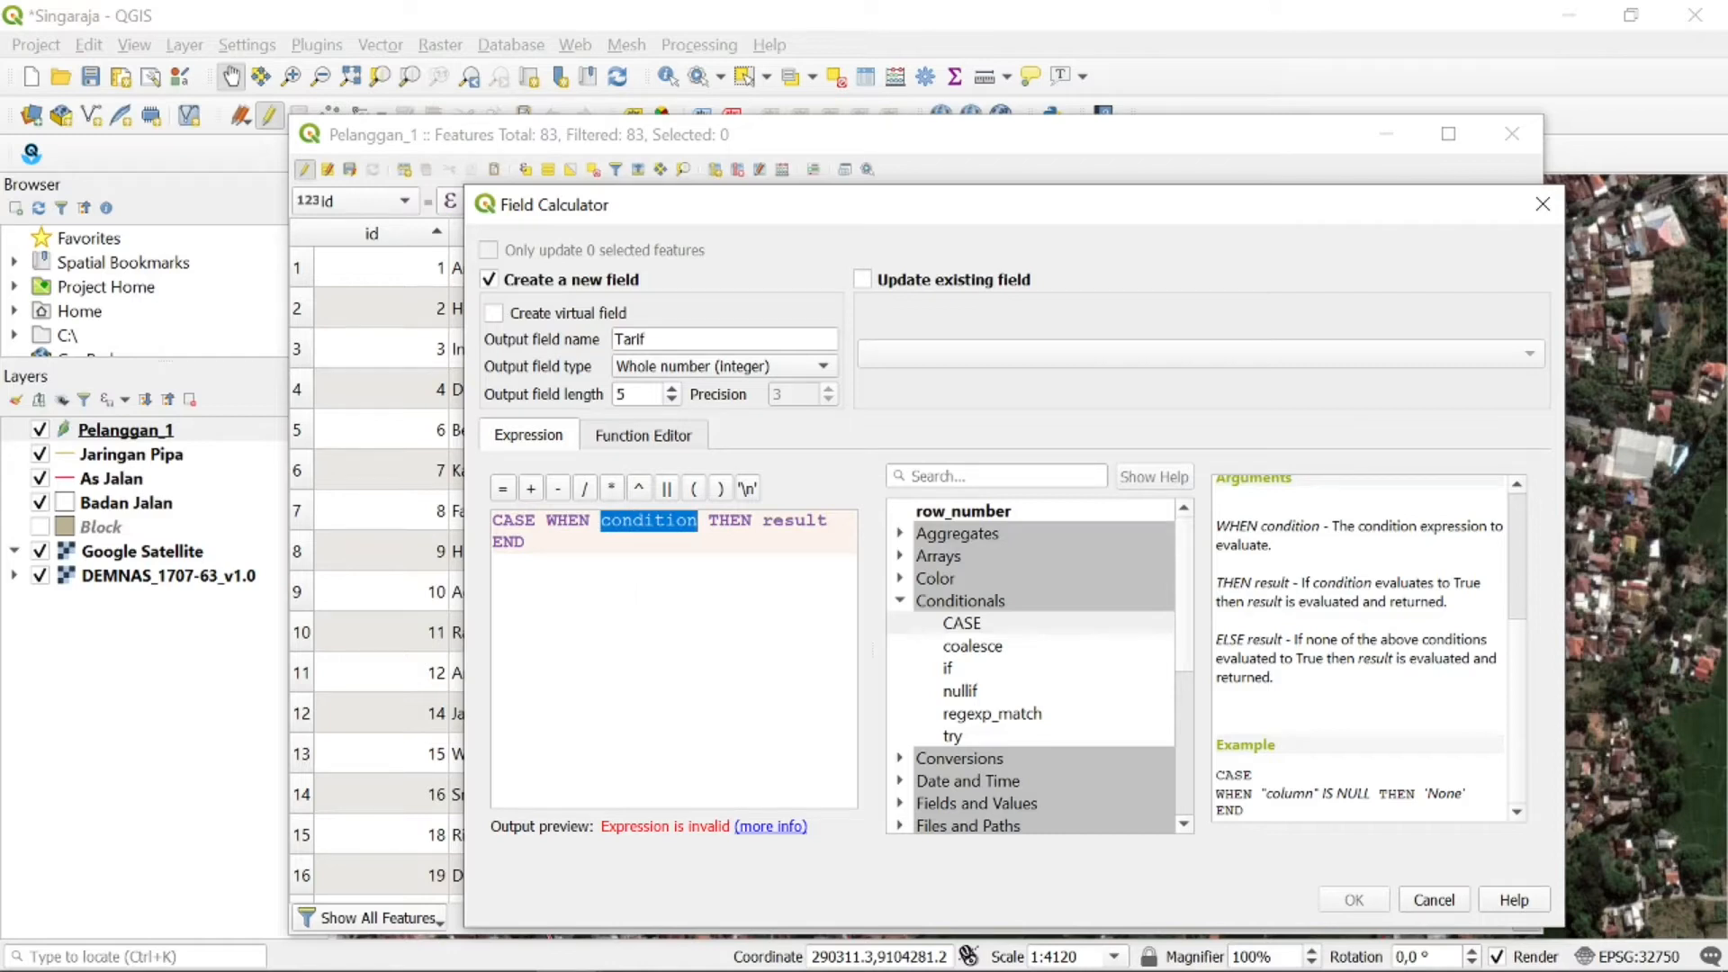
key("Delete")
left_click_drag(866, 220, 1161, 219)
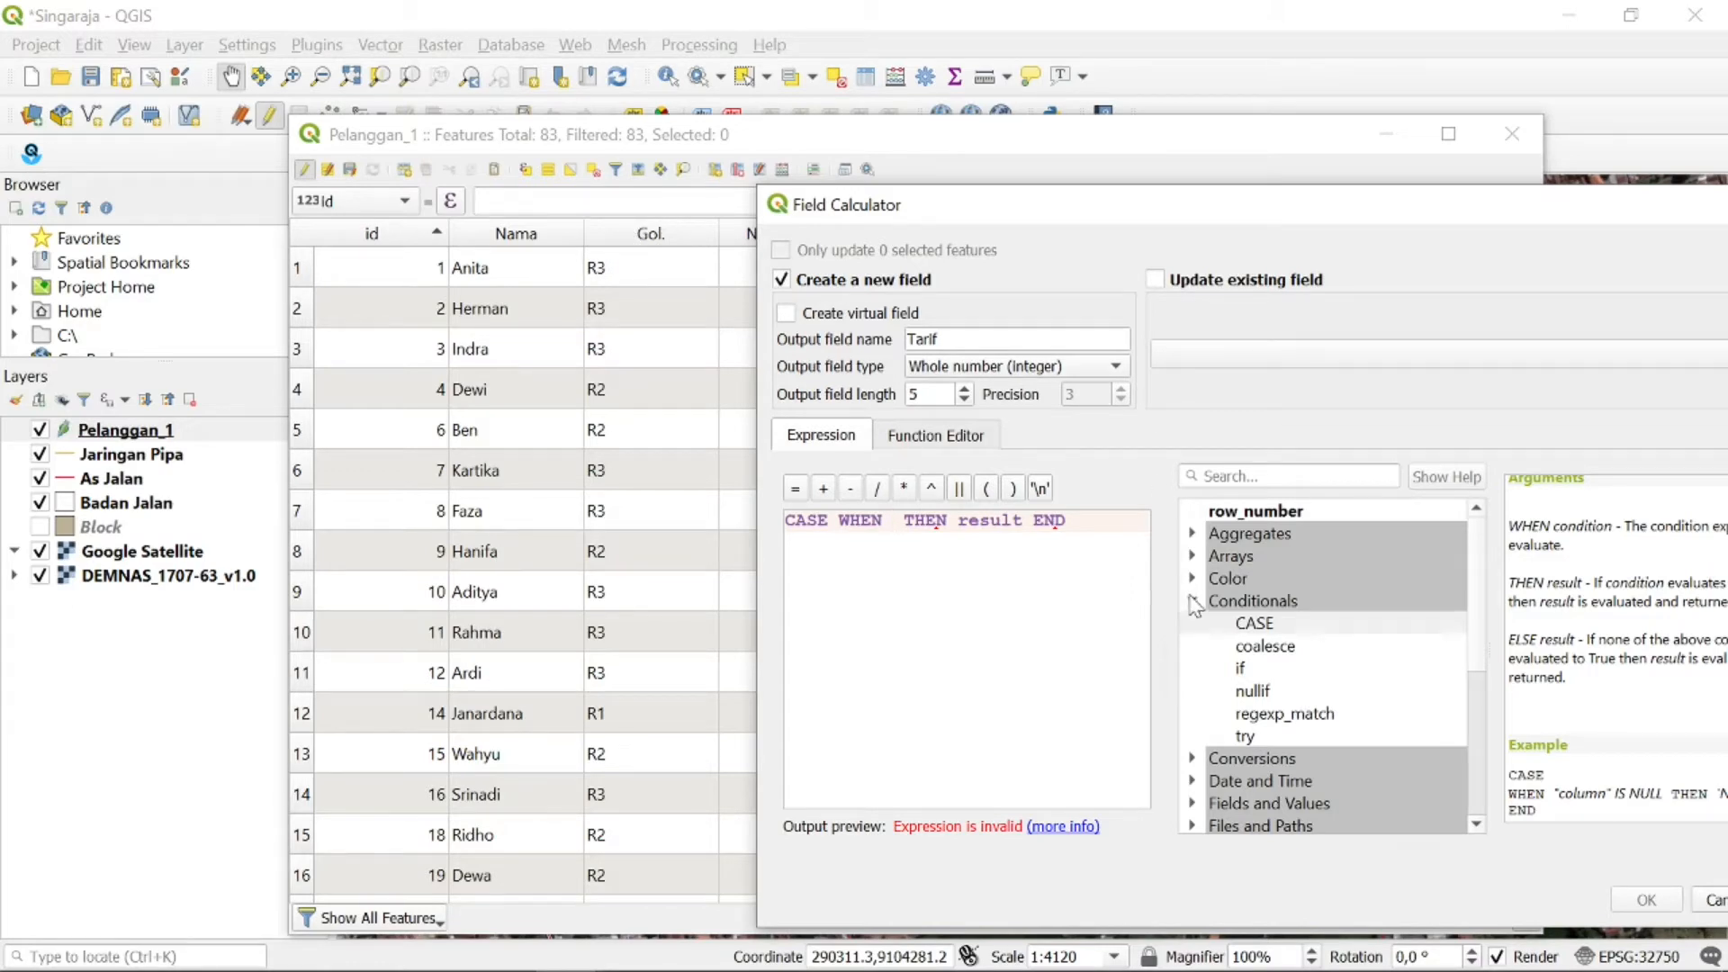
left_click(1192, 601)
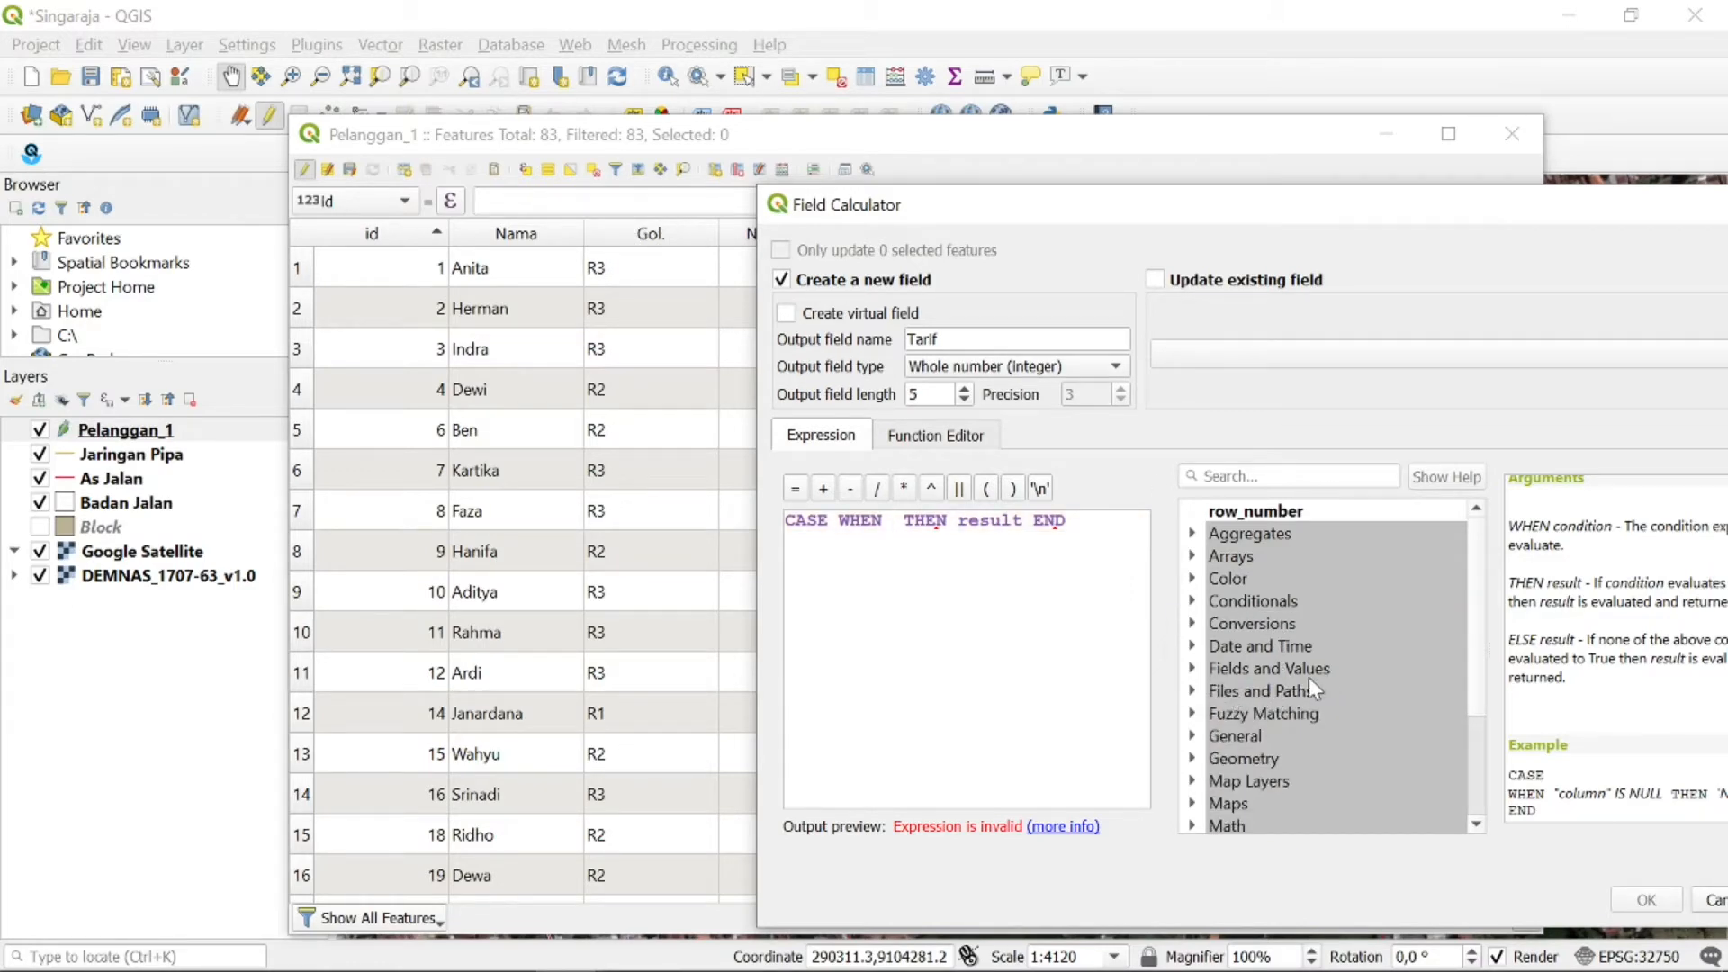
left_click(1192, 667)
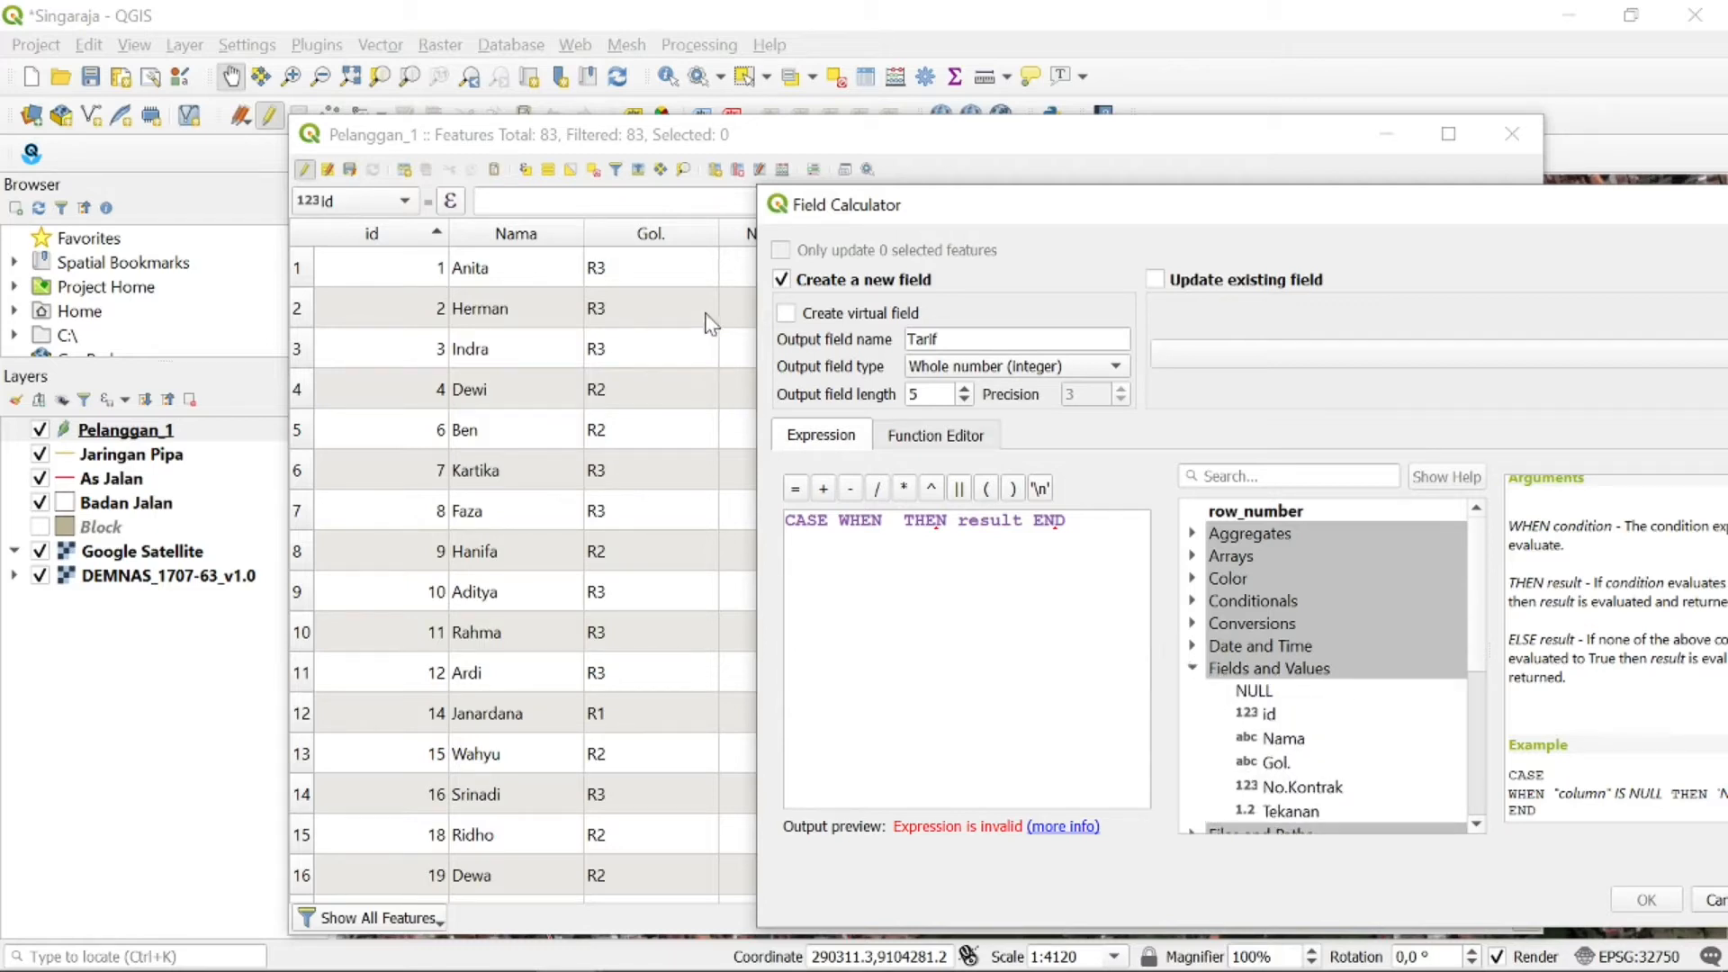
left_click(1270, 763)
double_click(1283, 763)
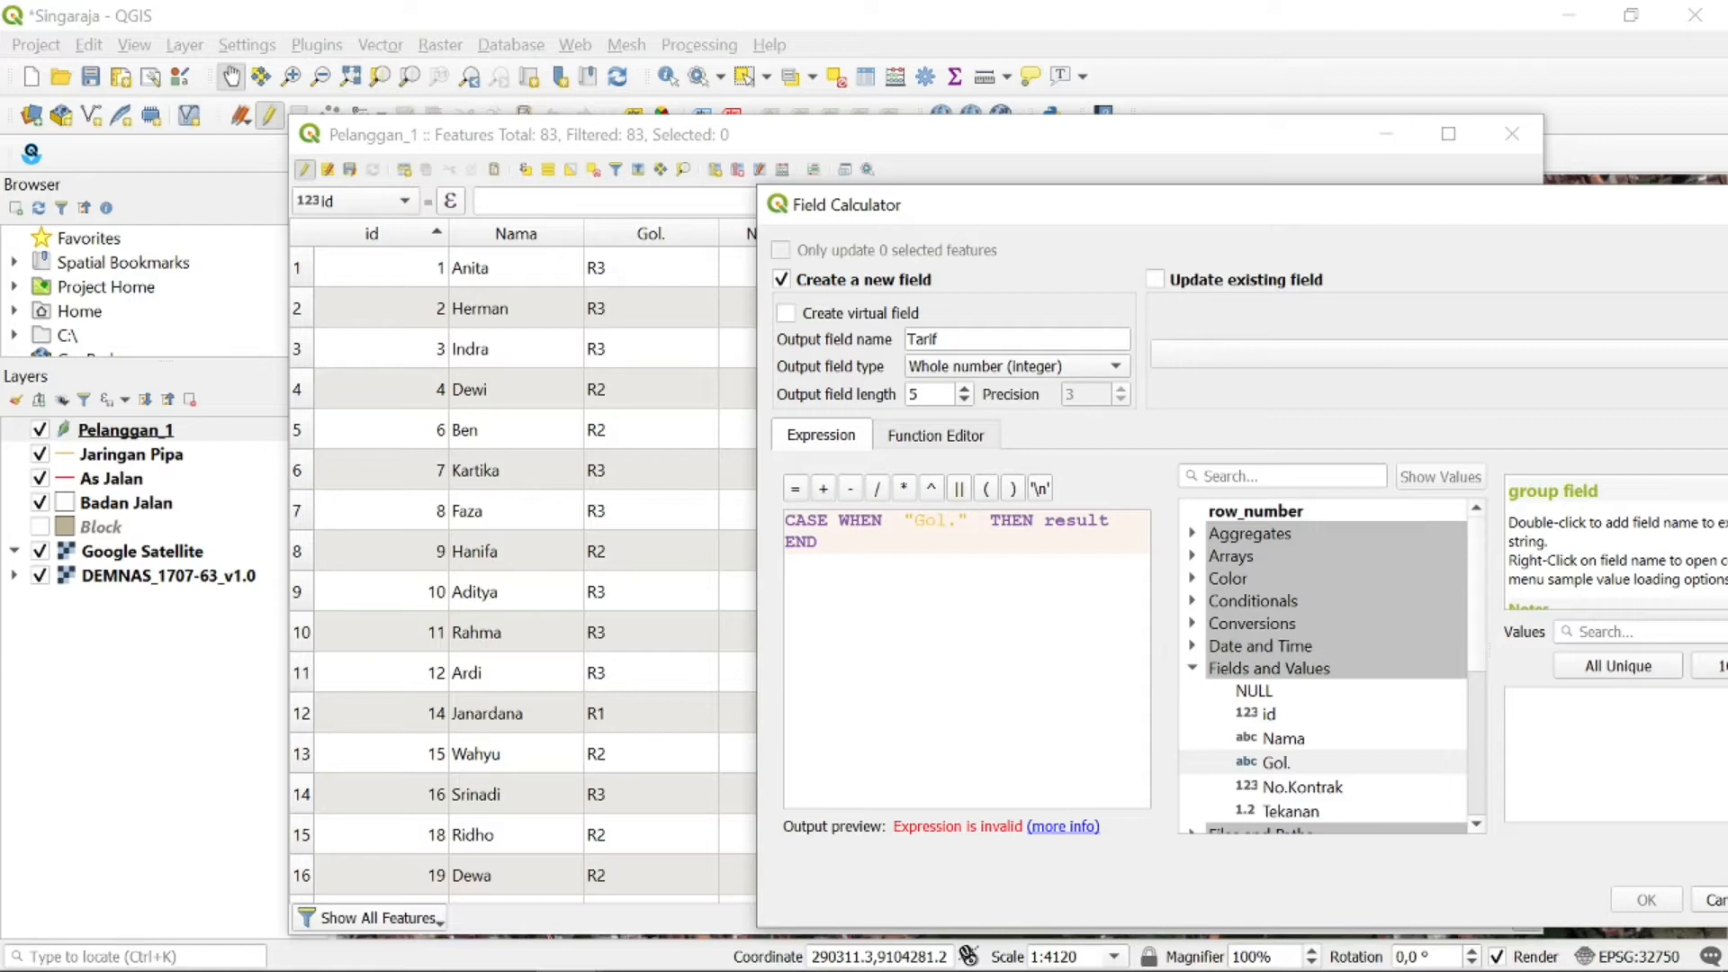
key("shift+Left")
key("shift+Left")
key("shift+Left")
key("shift+Left")
key("shift+Left")
key("shift+Left")
left_click(978, 521)
key("shift+Left")
key("shift+Left")
key("shift+Left")
key("shift+Left")
key("shift+Left")
key("shift+Left")
left_click(978, 521)
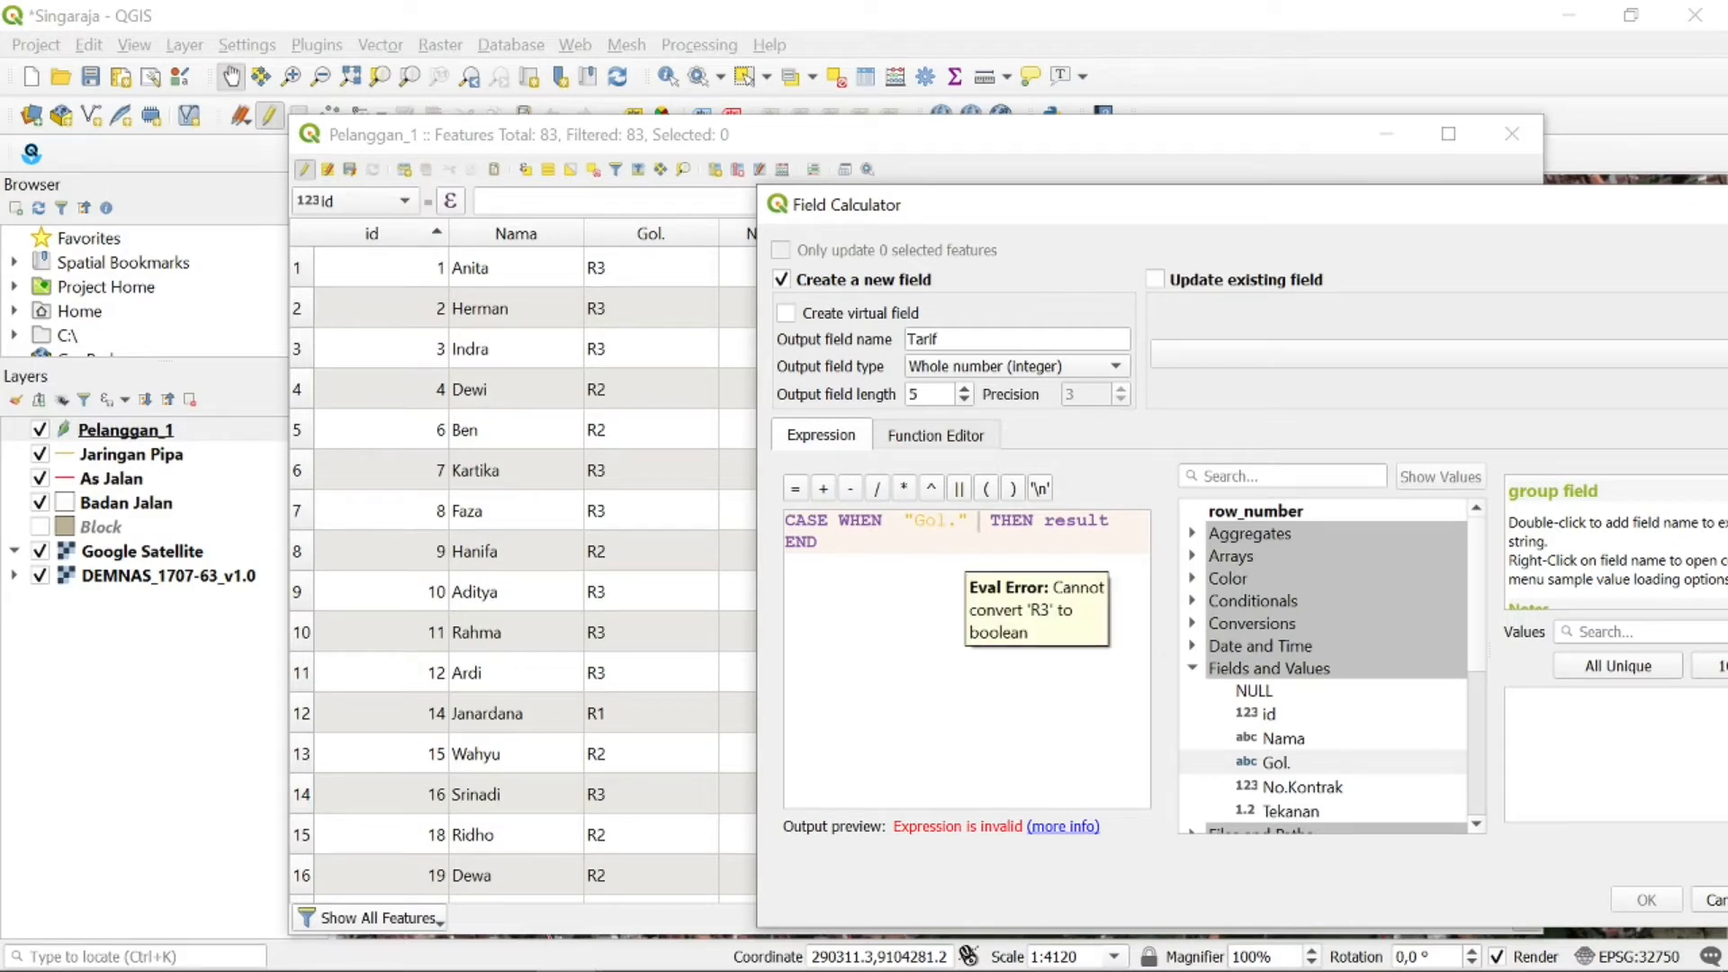
left_click_drag(904, 520, 970, 520)
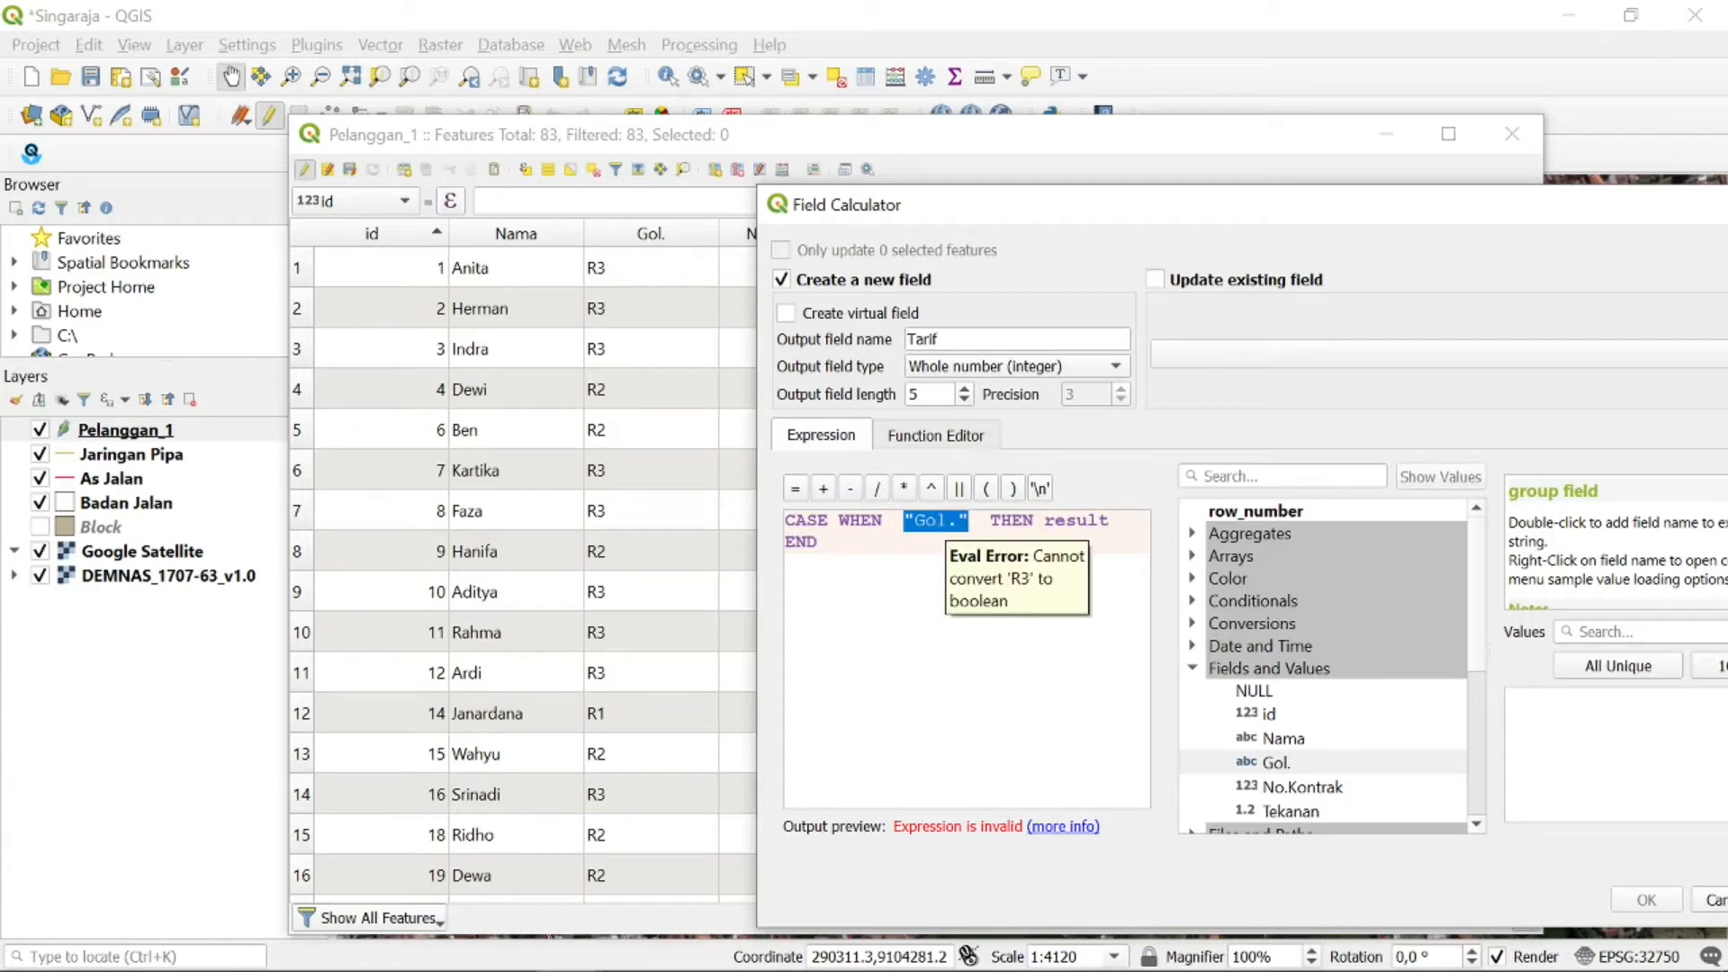
Complete the Tarif expression's WHEN condition so that the Gol. field equals 'R3'
left_click(979, 522)
type("=")
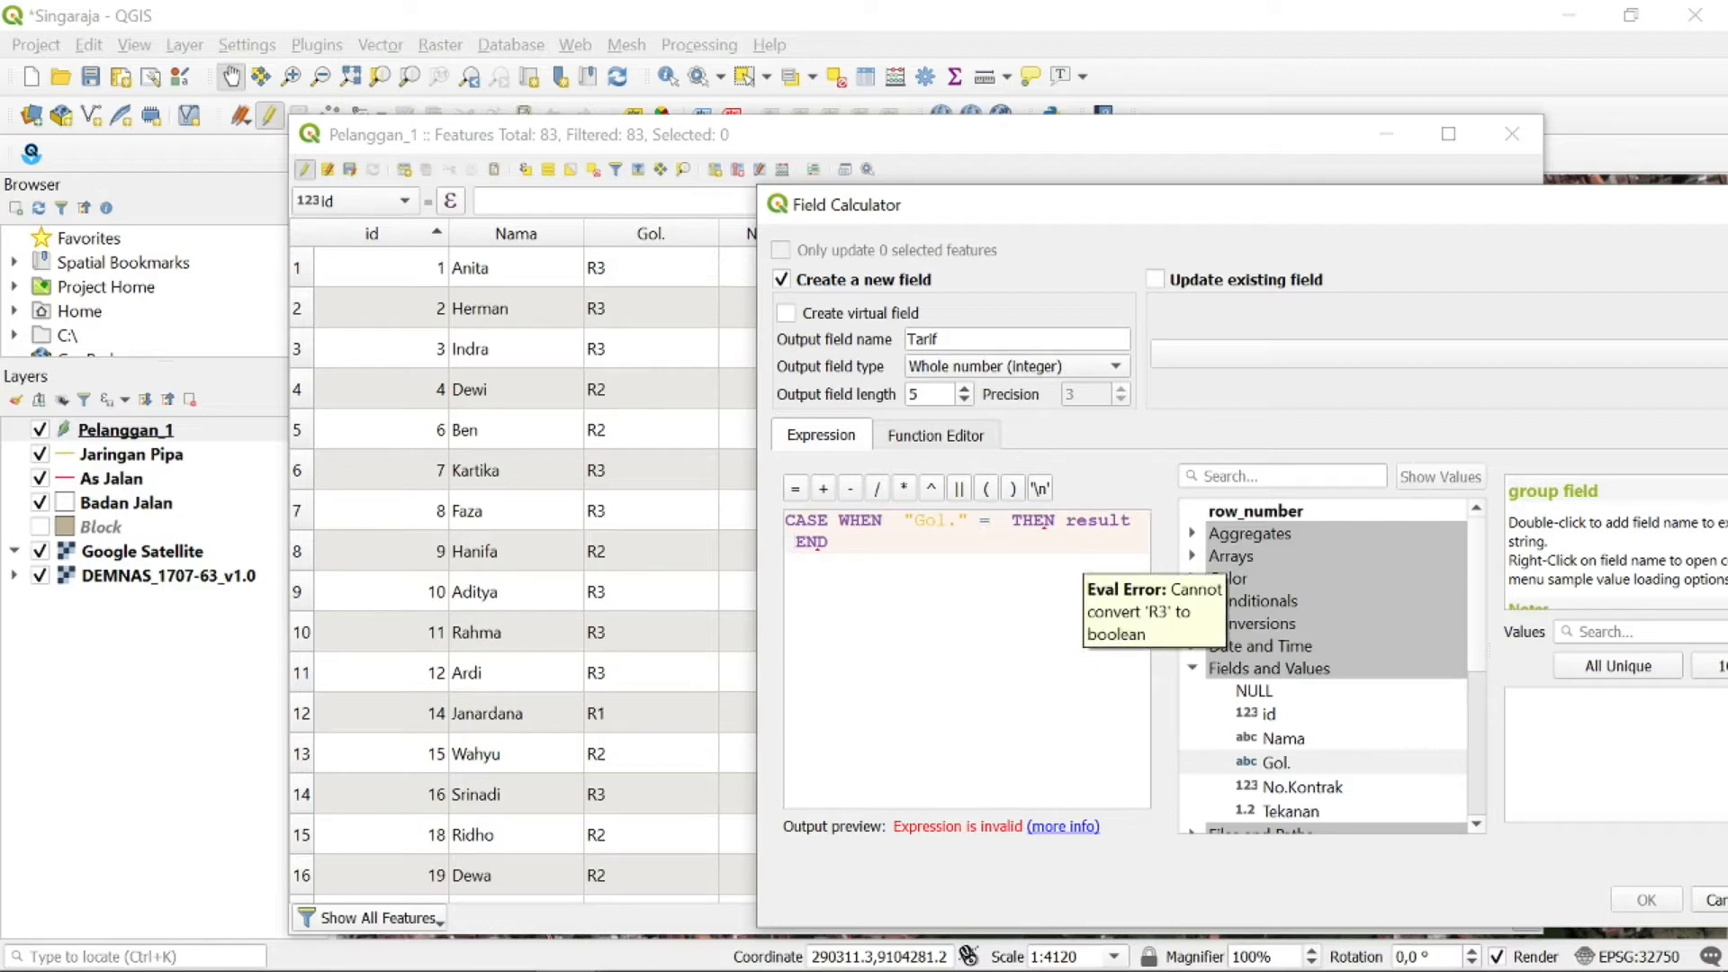
type(" 'R3")
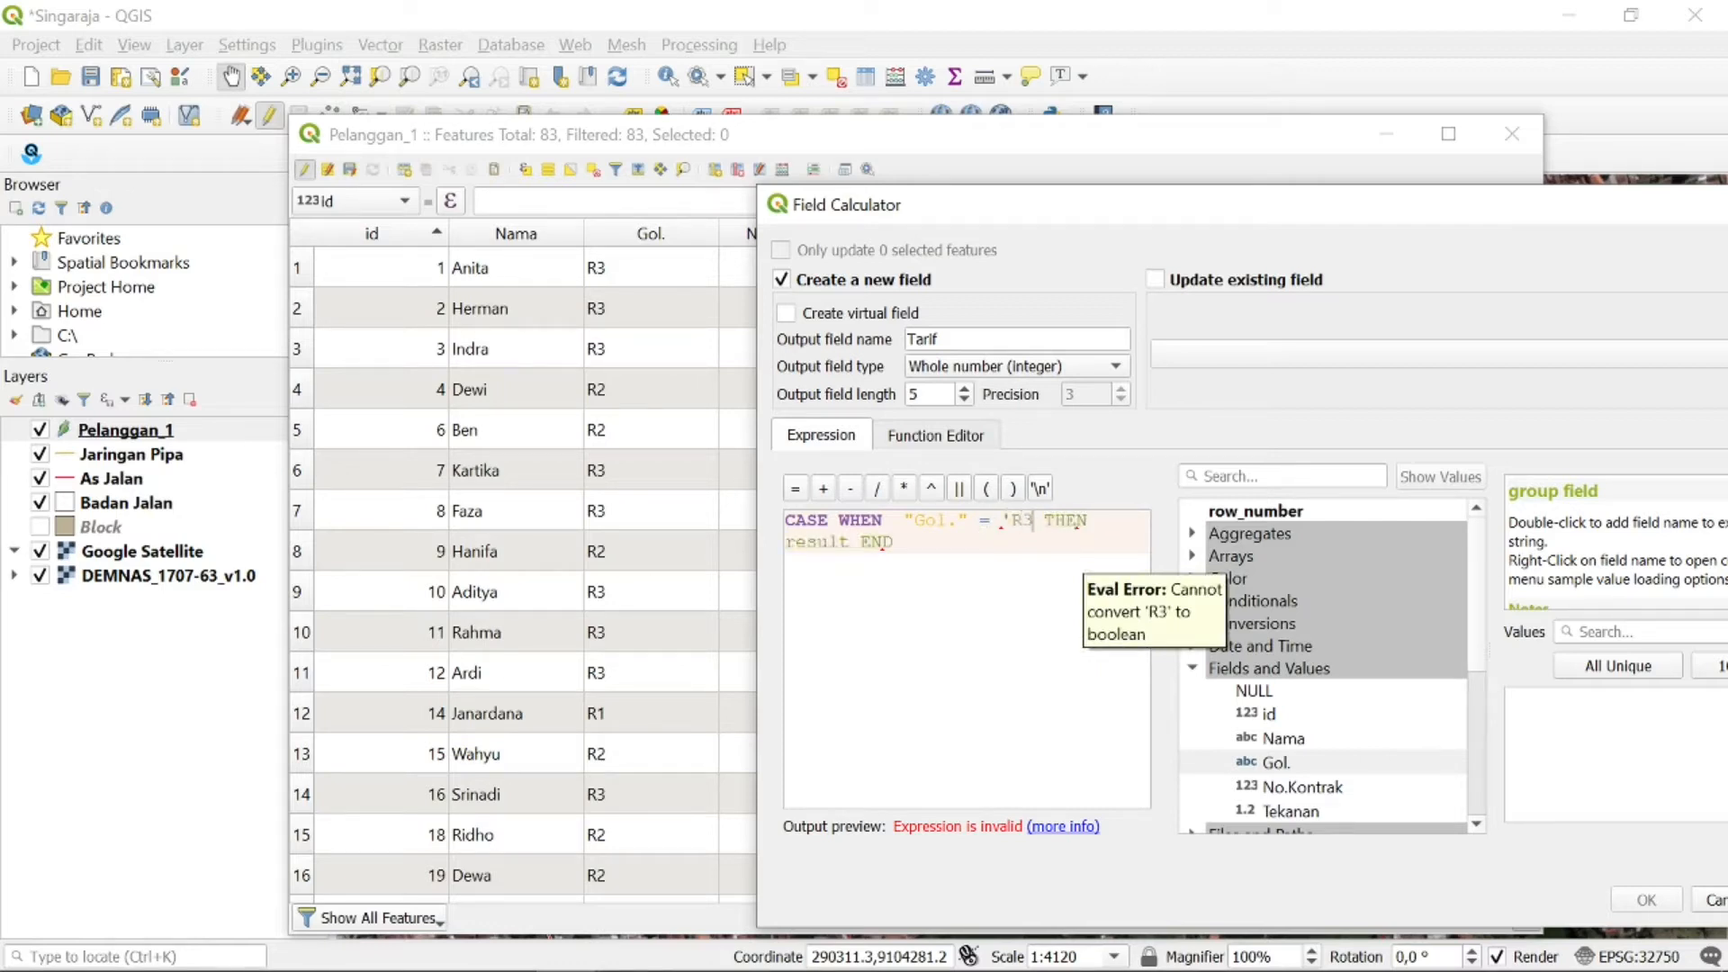
type("'")
left_click_drag(1041, 219, 1029, 237)
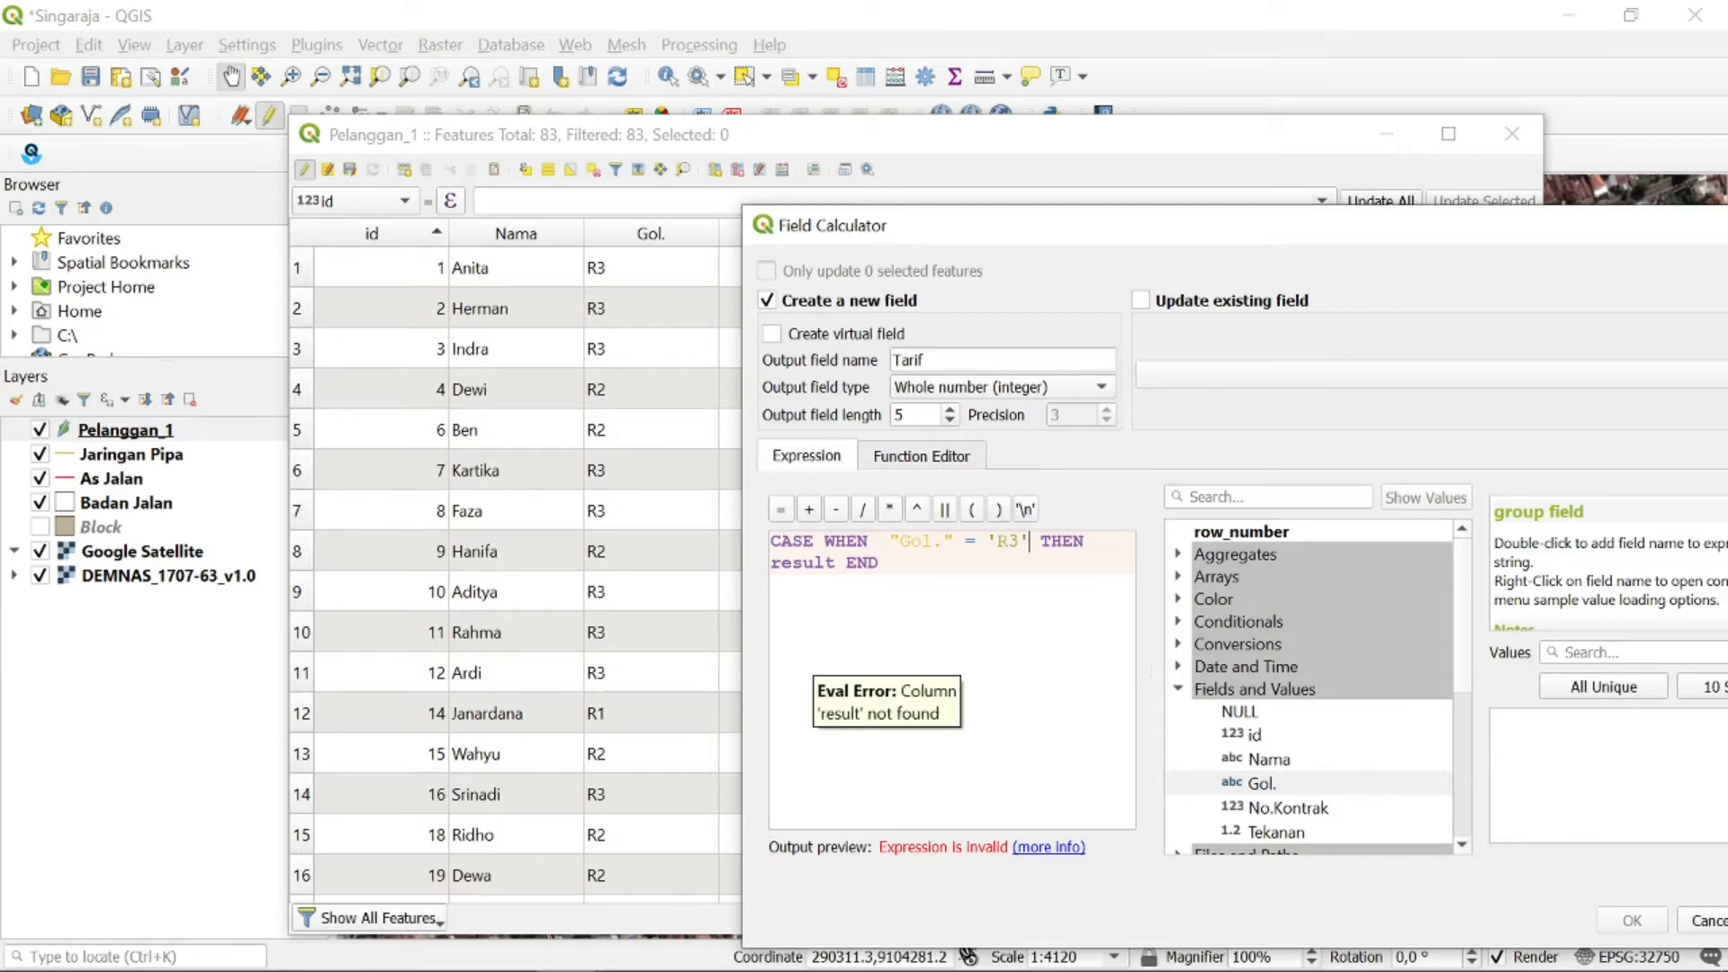
left_click(1028, 388)
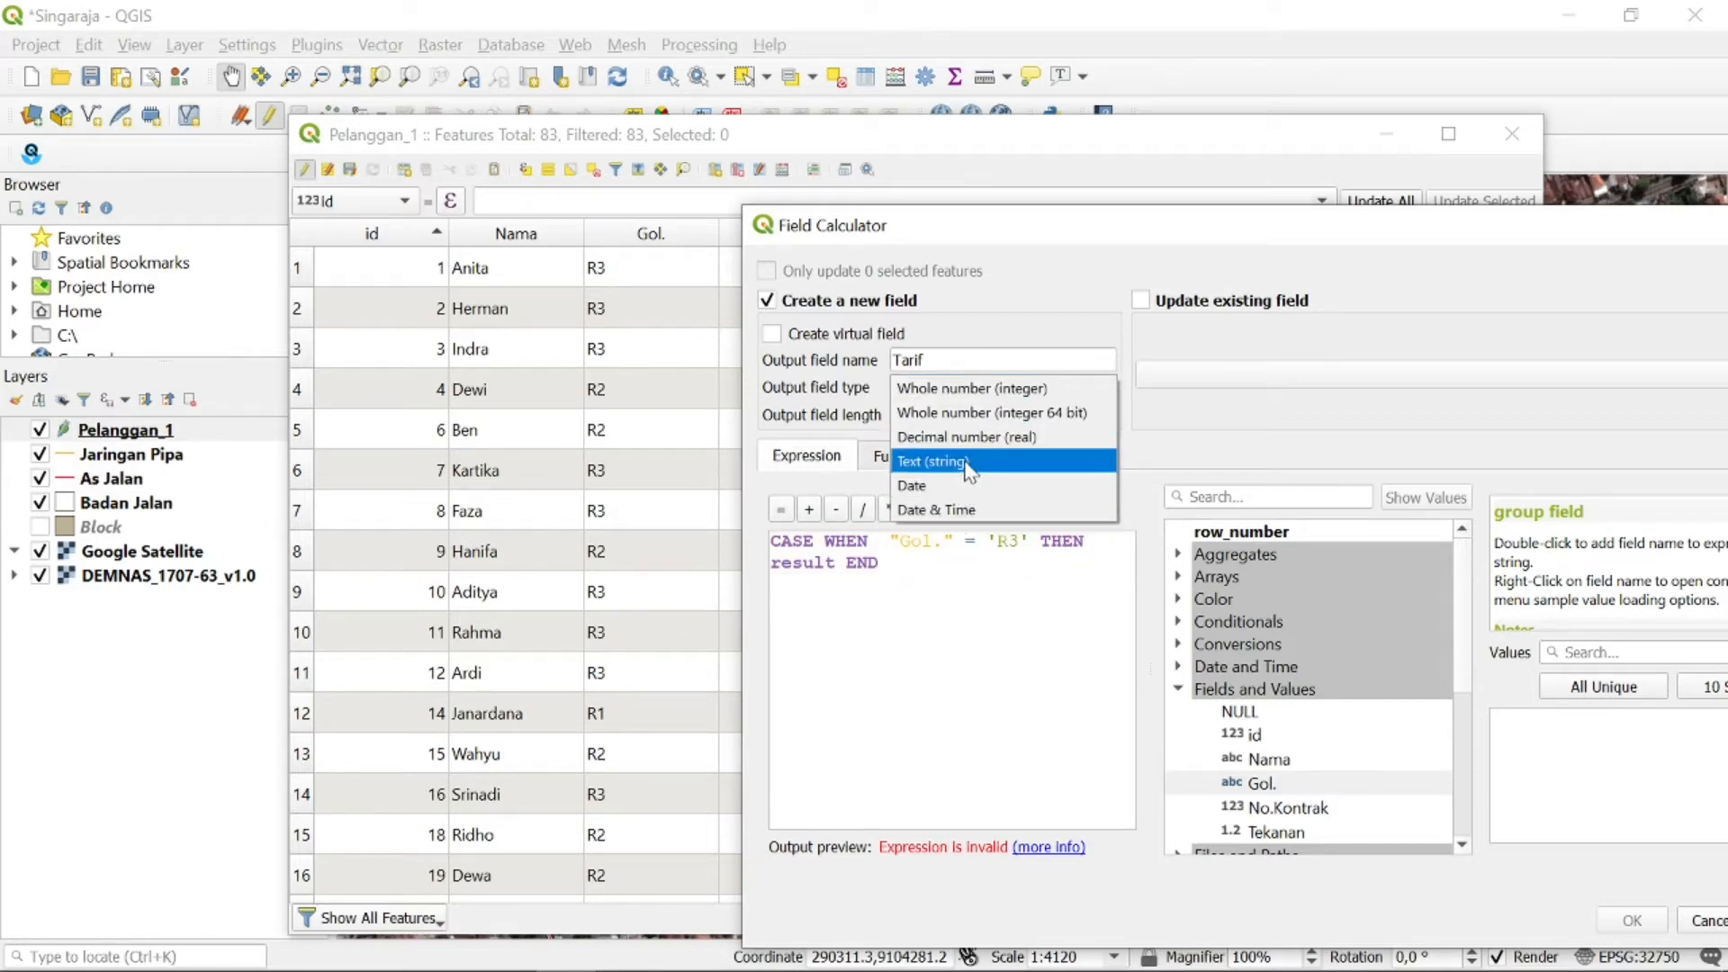
left_click(976, 388)
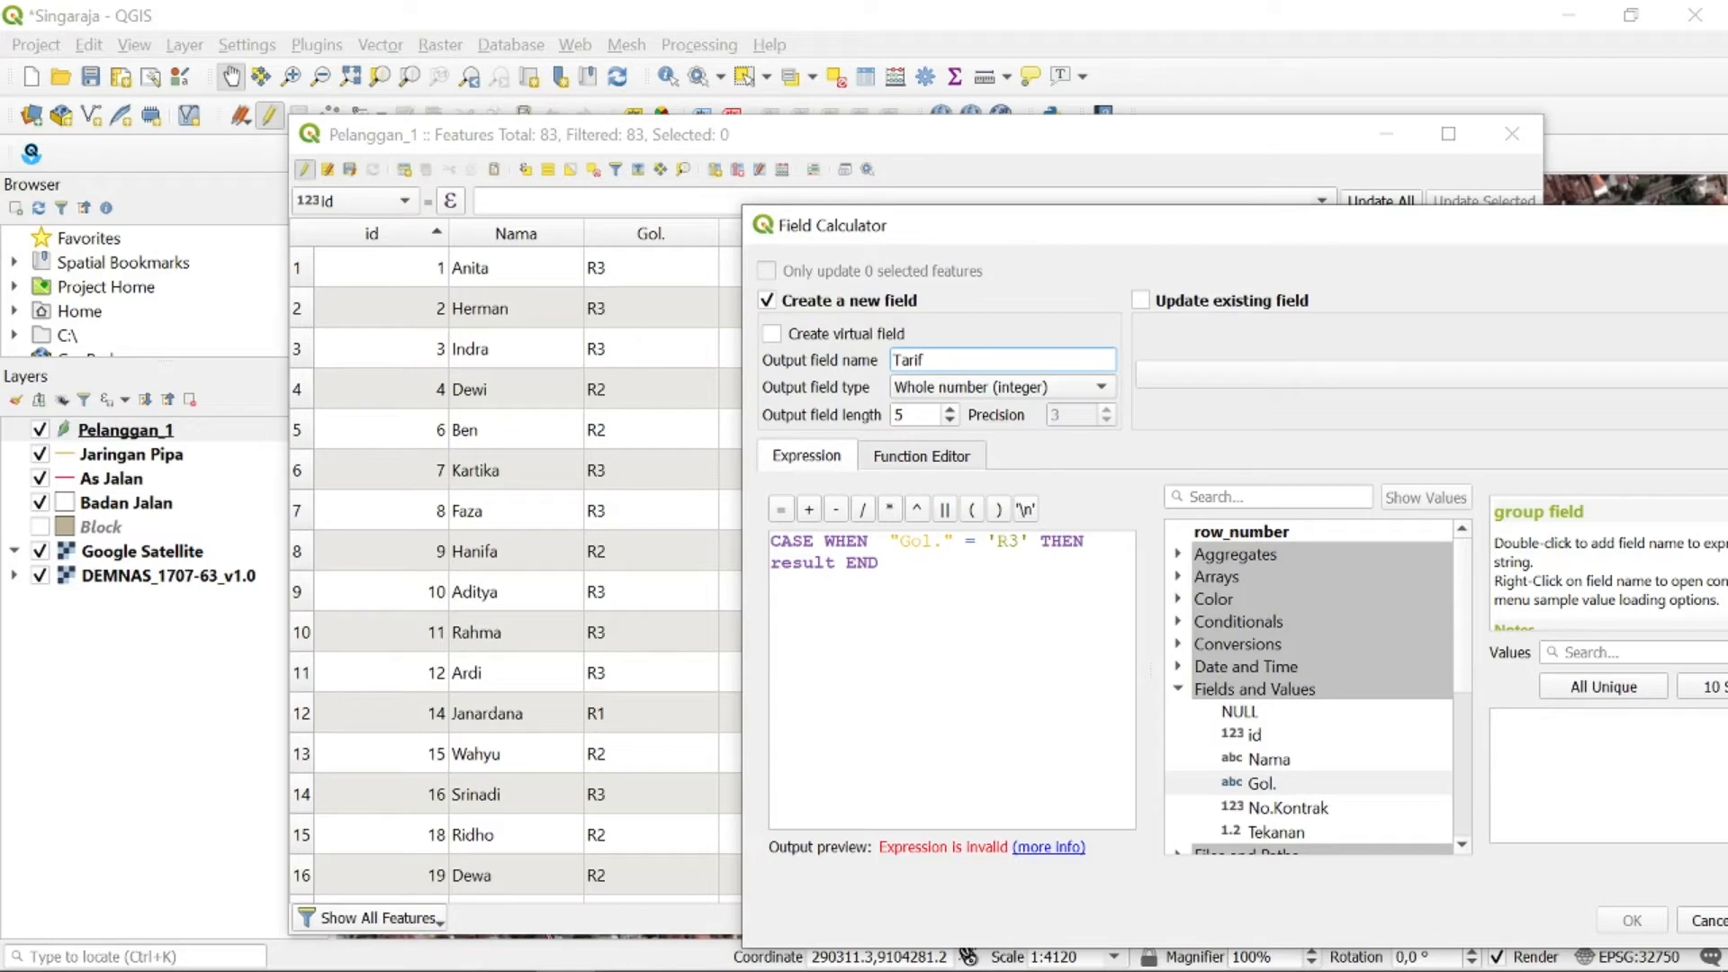
left_click_drag(987, 542, 997, 542)
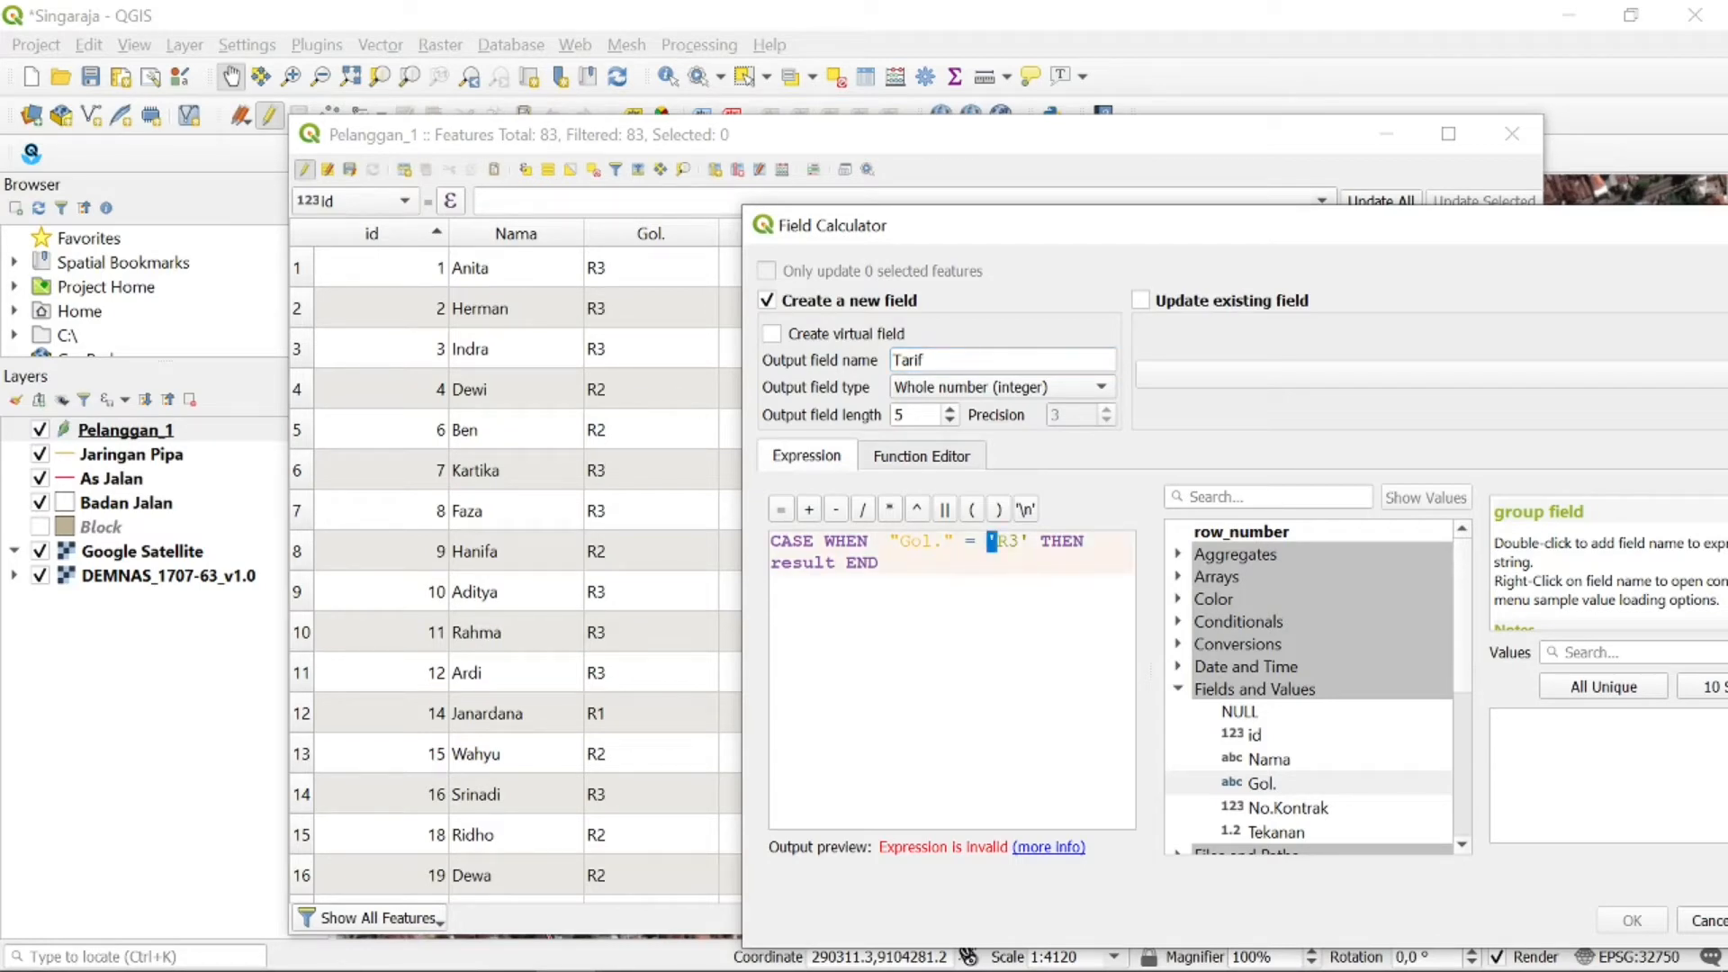
left_click_drag(1030, 542, 1018, 541)
left_click(1028, 543)
Replace the result placeholder with 1200 for class R3 and add blank lines before END for more conditions
left_click_drag(771, 562, 833, 562)
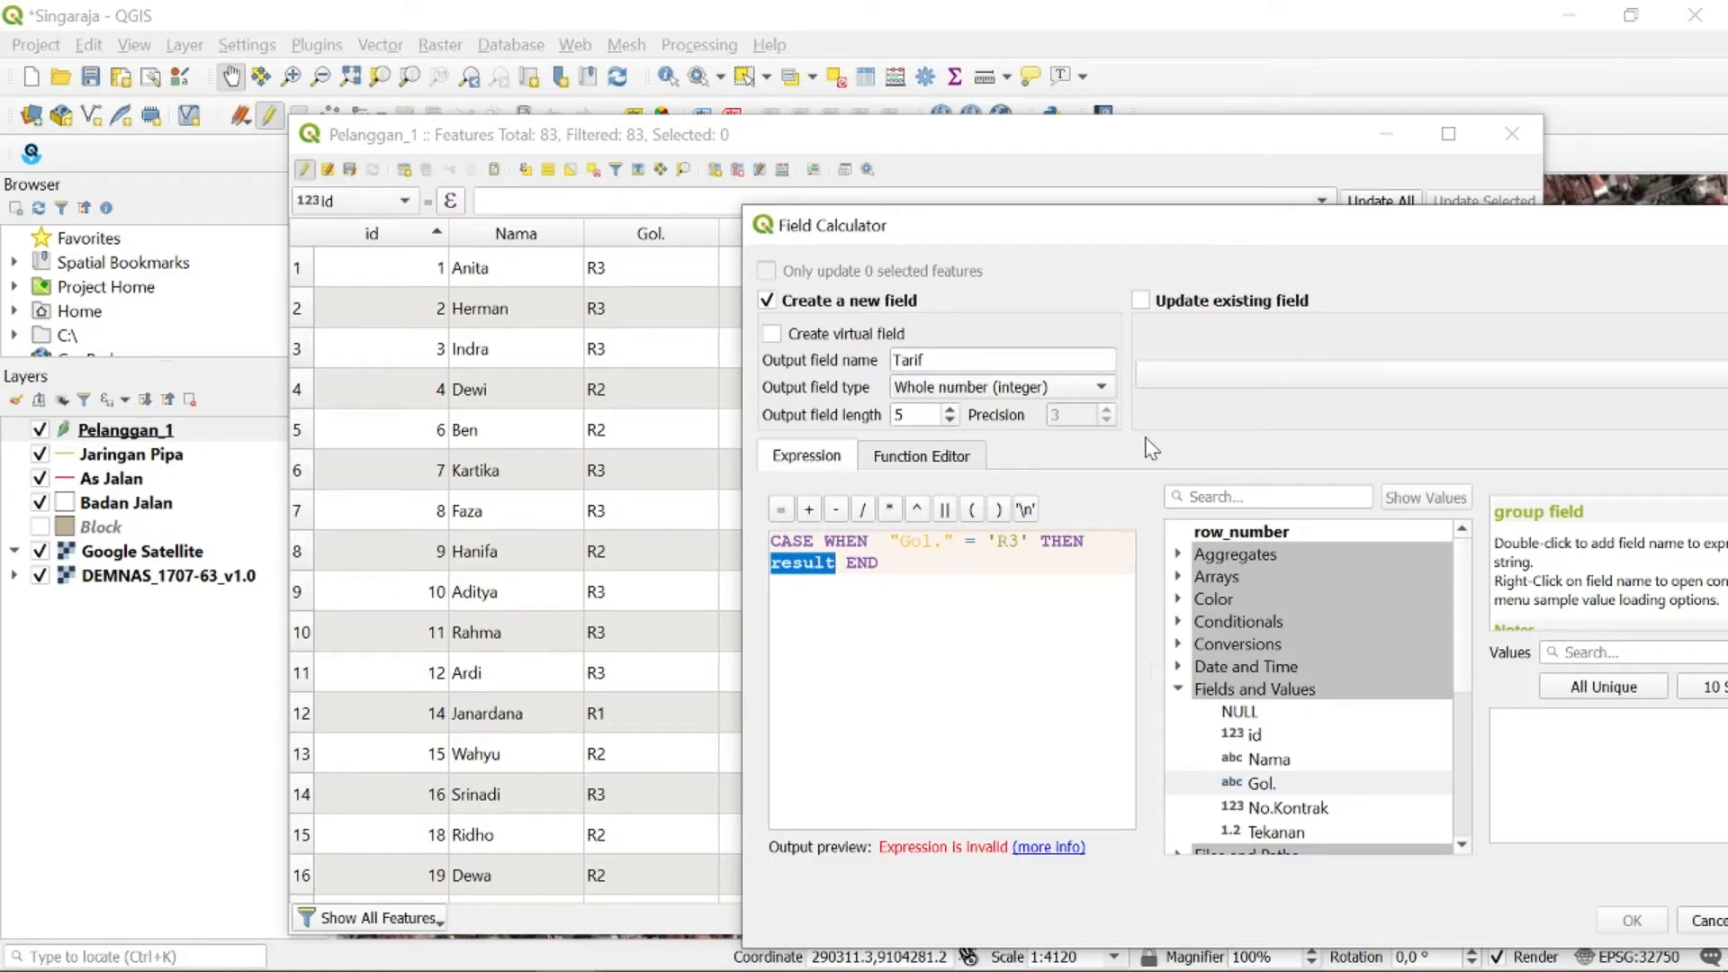
key("BackSpace")
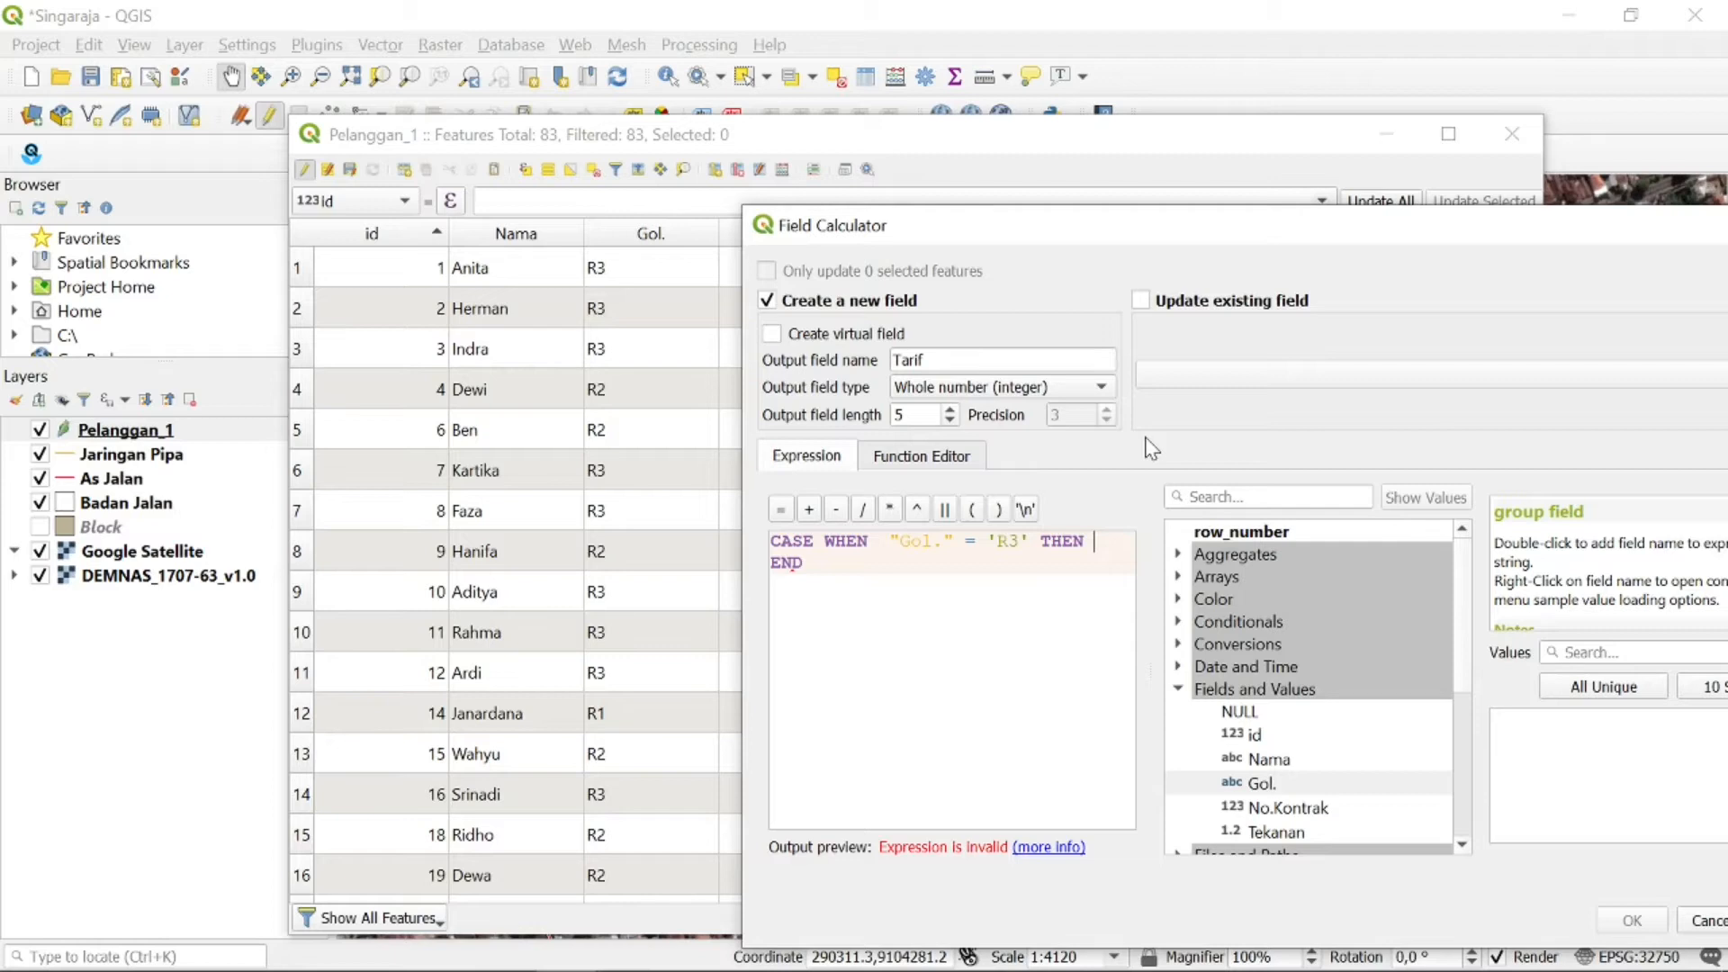
type("1200")
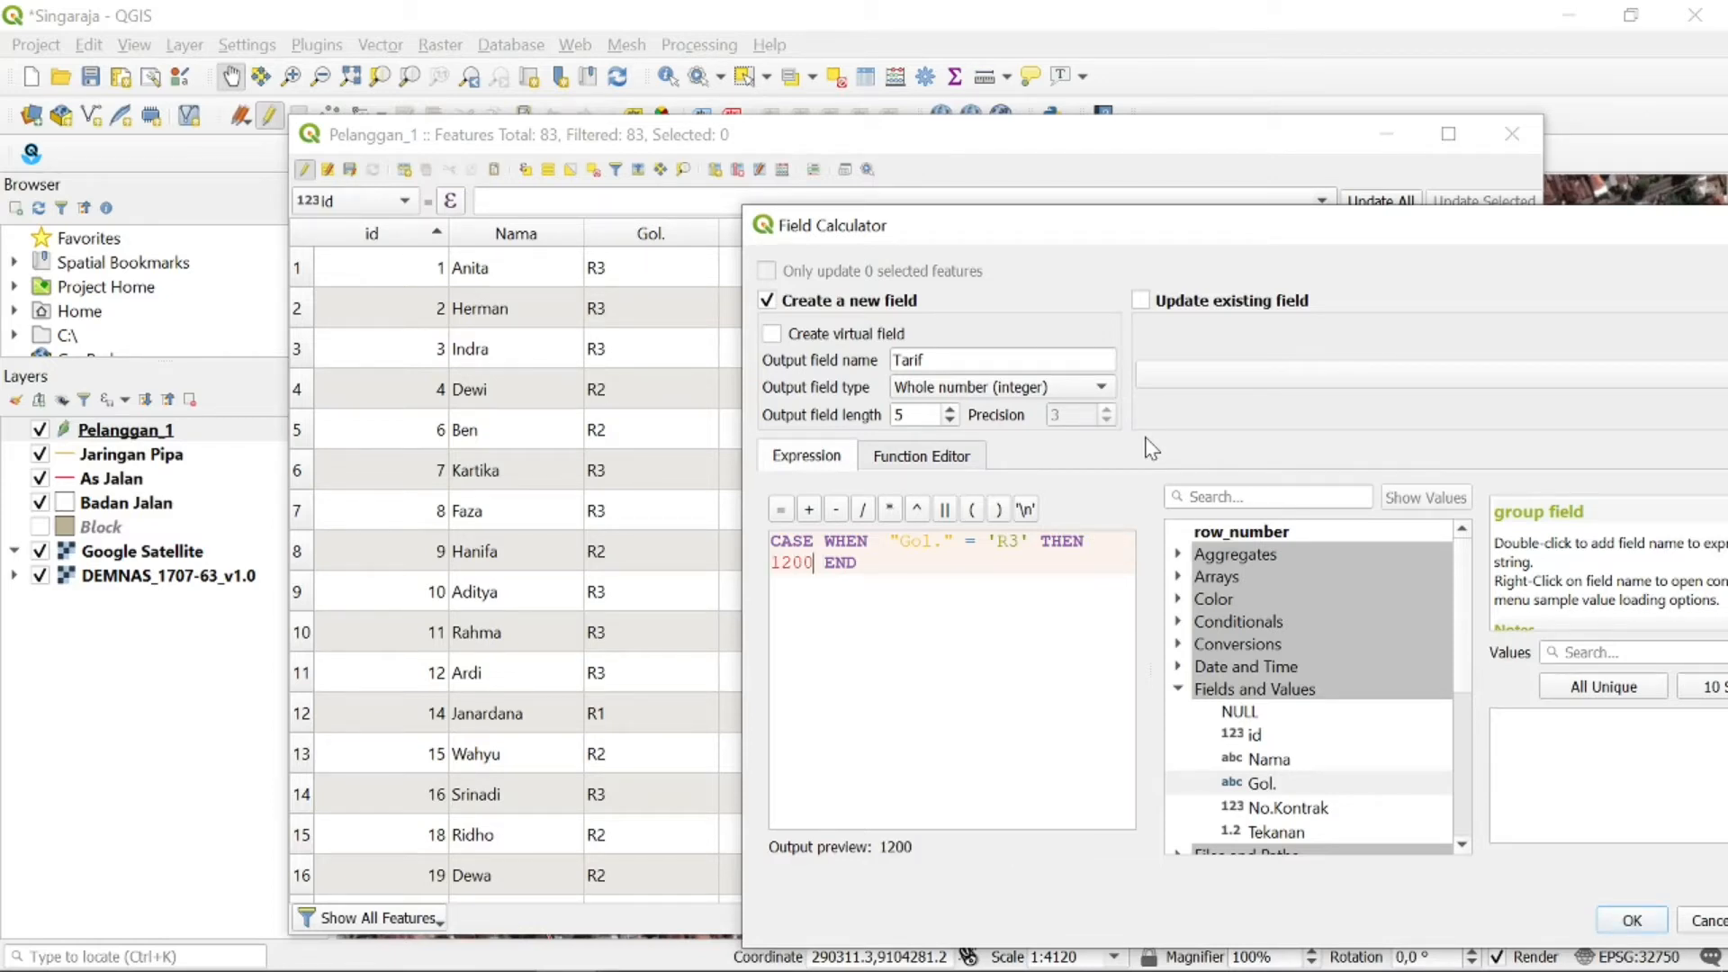
key("Return")
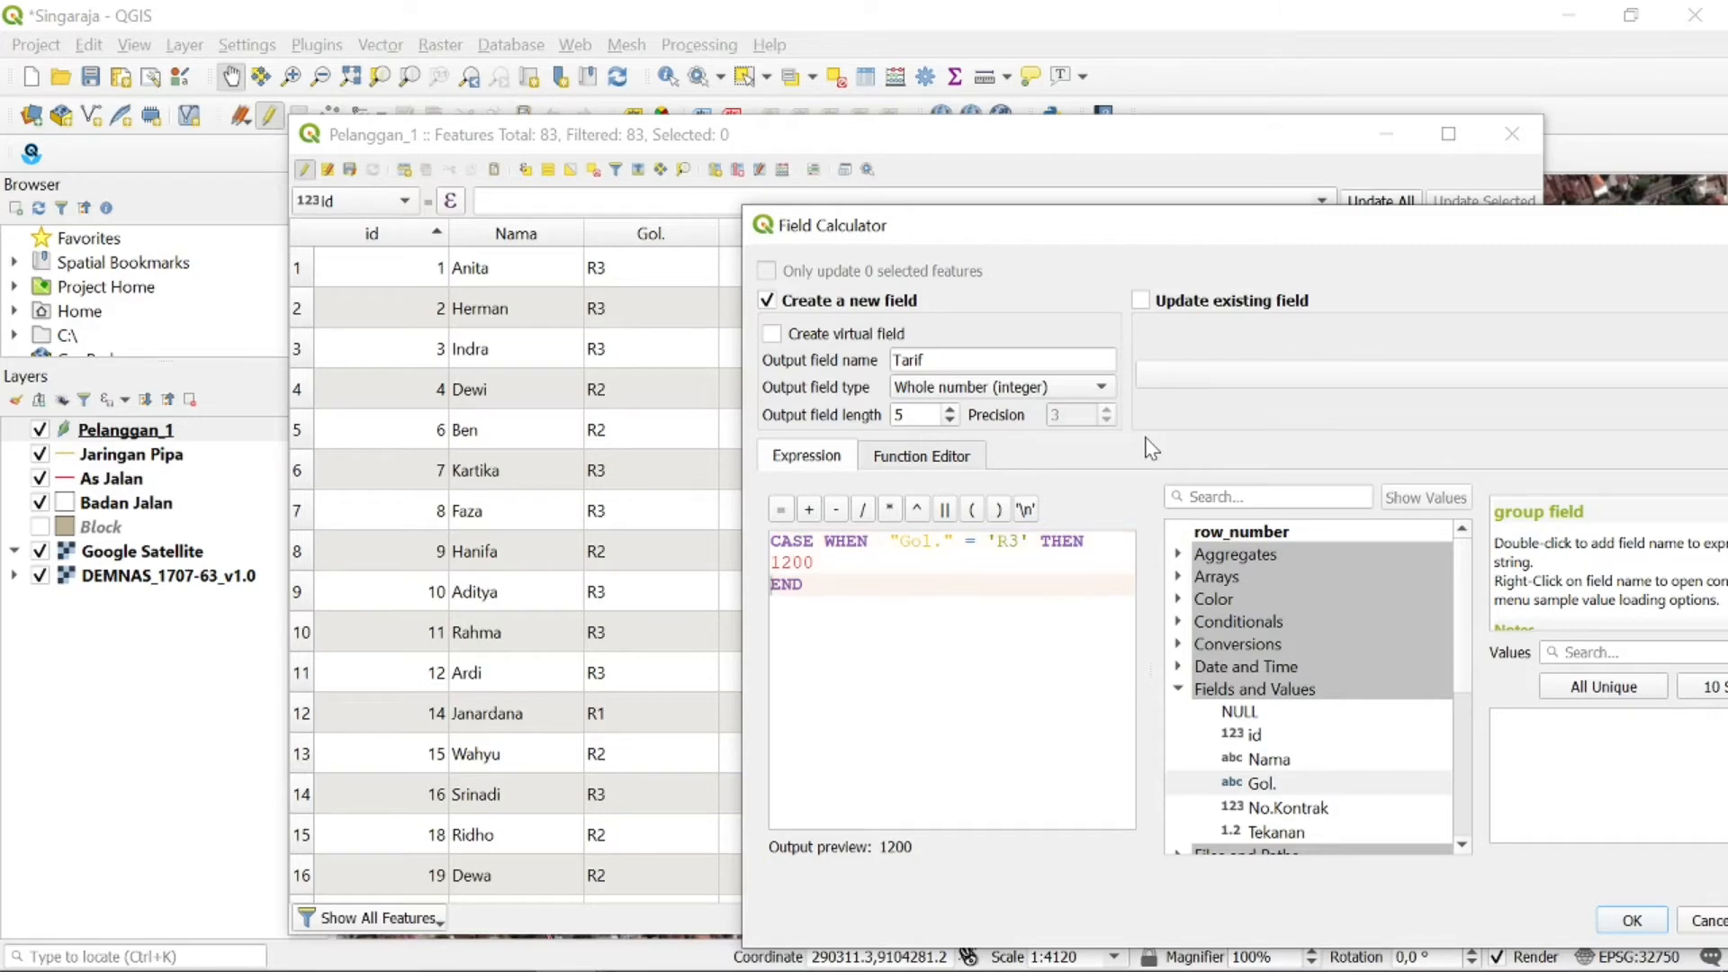
key("Return")
key("Return")
key("Return")
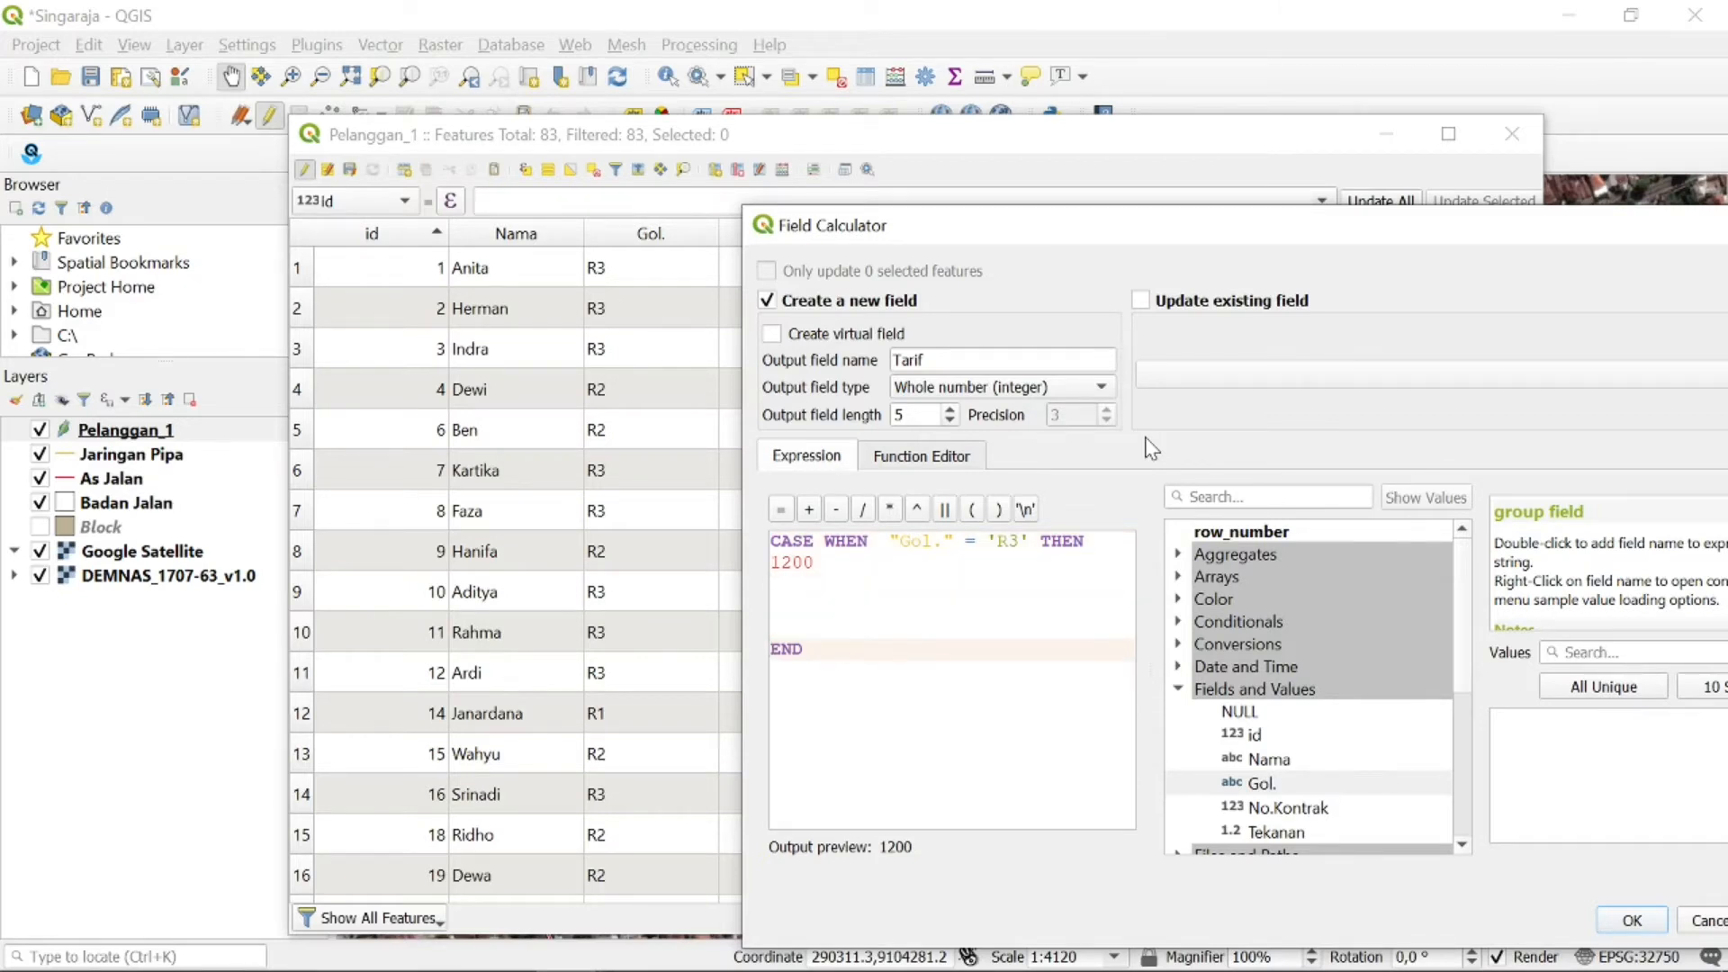
Copy the whole R3 WHEN clause and paste it on the line below the first one
left_click(824, 563)
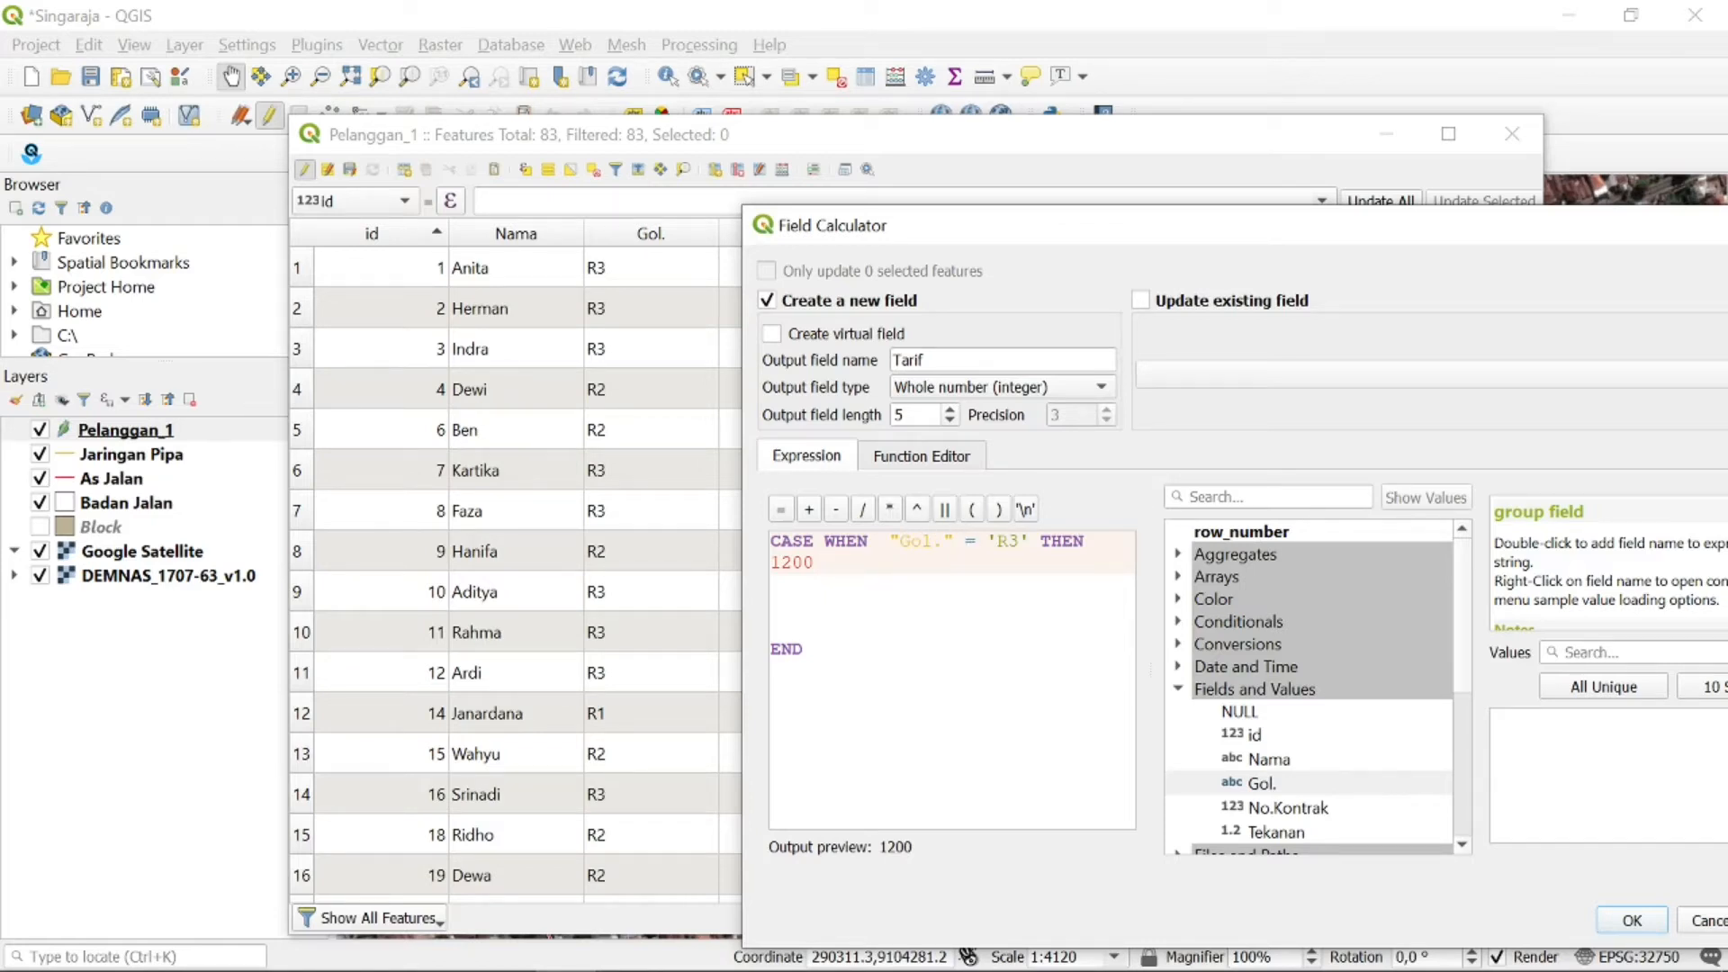
left_click_drag(771, 564, 815, 564)
left_click(814, 563)
key("shift+Left")
key("shift+Left")
key("shift+Left")
key("shift+Left")
key("Right")
key("shift+Up")
key("ctrl+c")
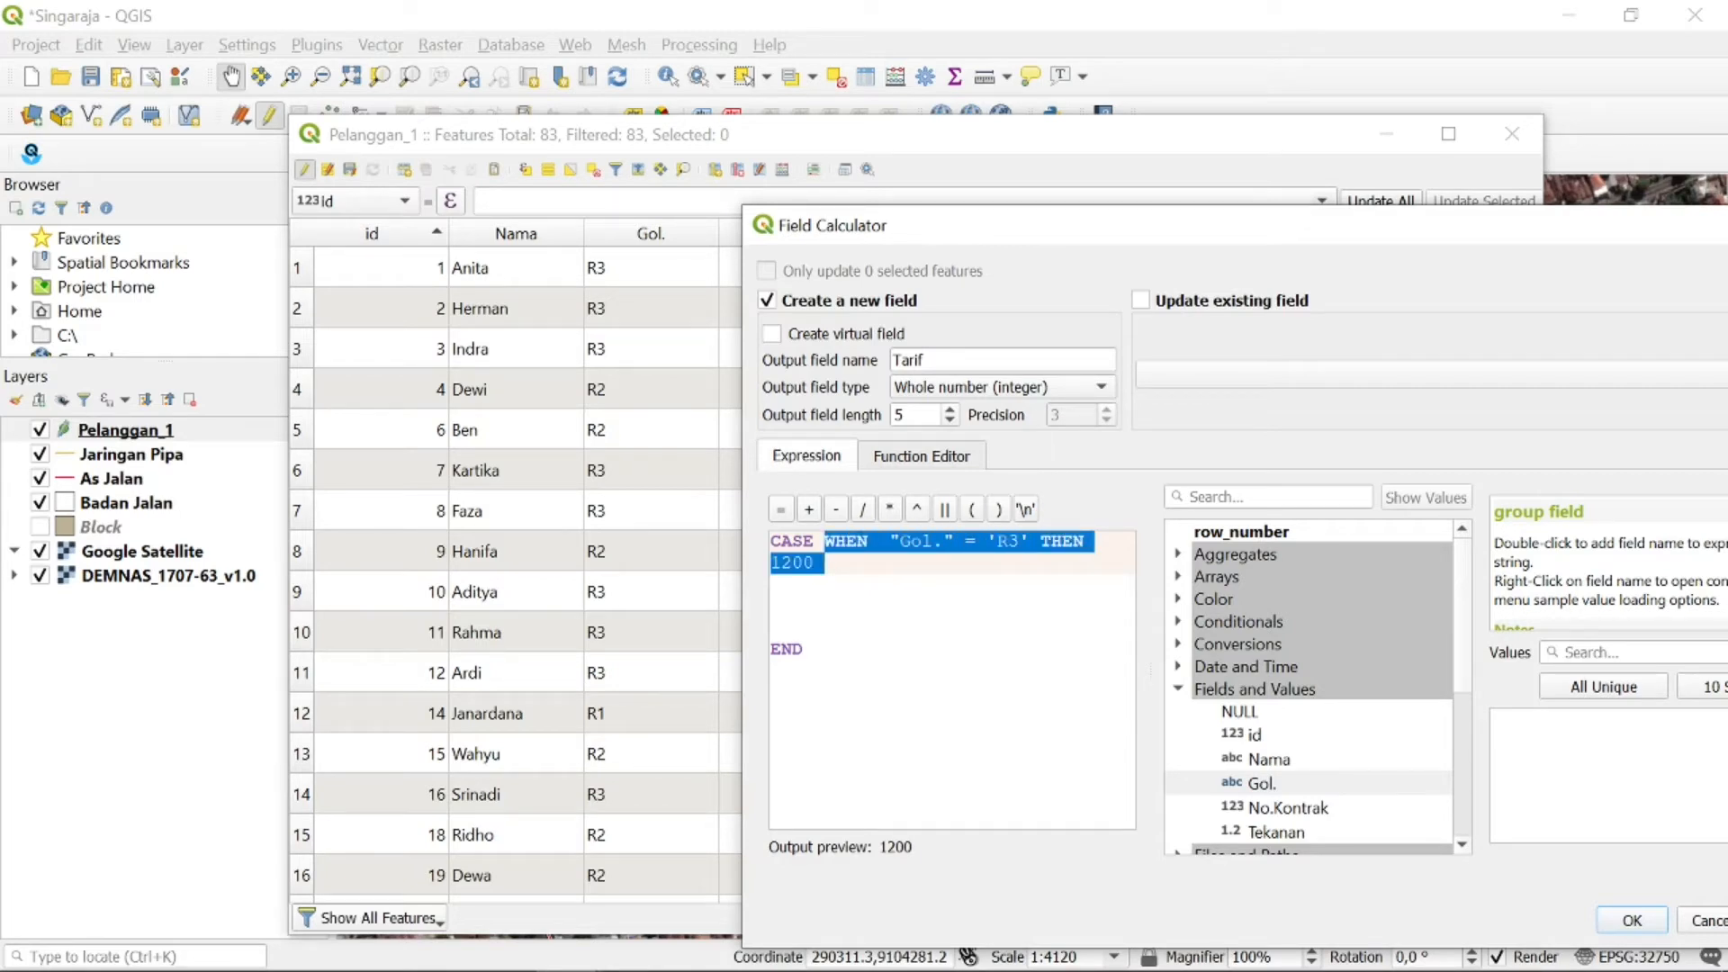
left_click(772, 585)
key("ctrl+v")
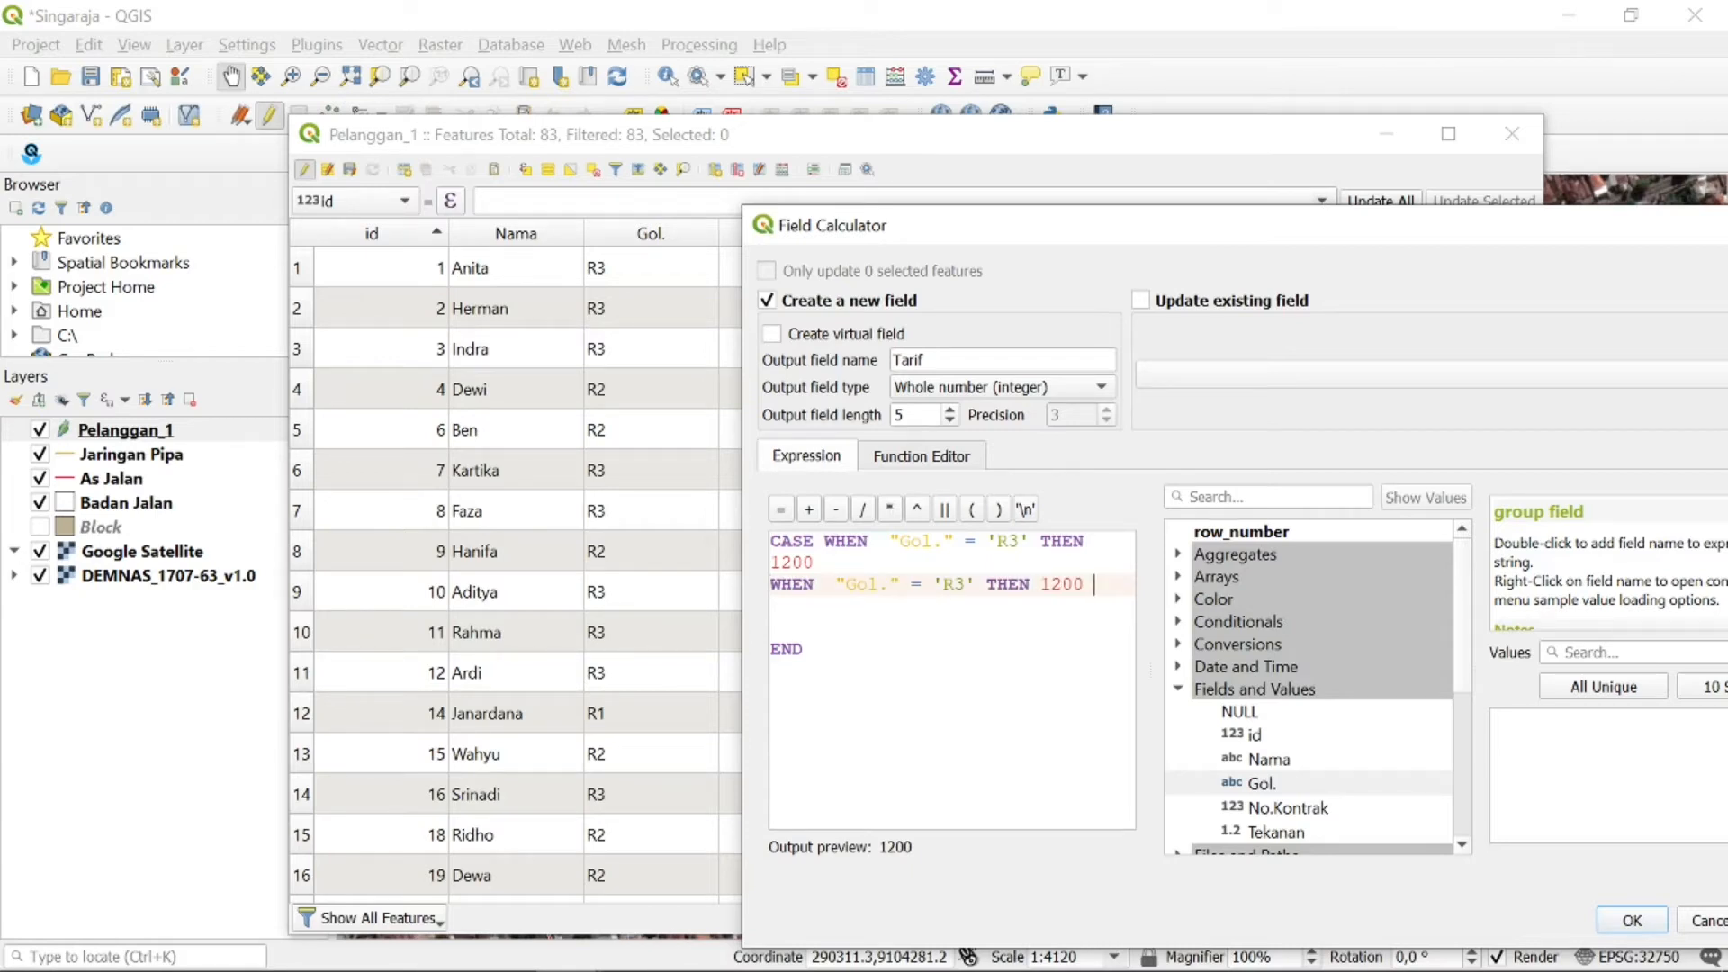
Edit the pasted clause so that Gol. 'R2' returns 900, and add a new line below it
left_click_drag(943, 585, 965, 585)
left_click(965, 584)
key("BackSpace")
type("2")
left_click_drag(1085, 584, 1041, 583)
type("900")
key("Return")
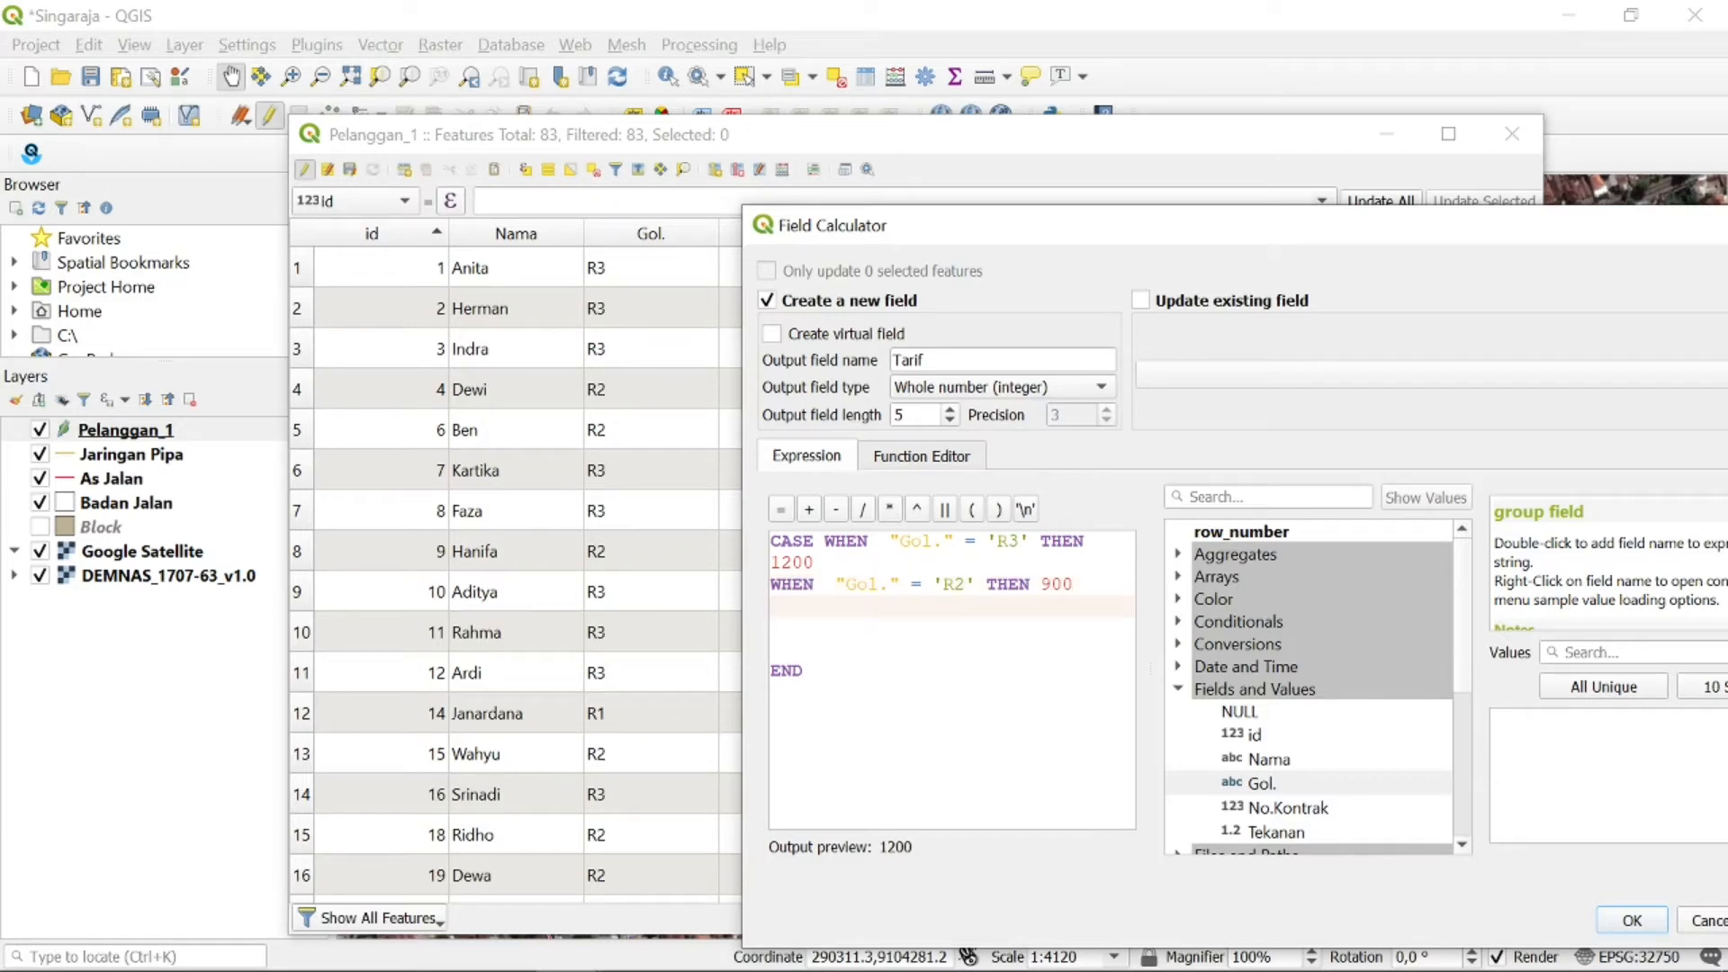
Add a third WHEN clause from the copied one so that Gol. 'R1' returns 600
key("ctrl+v")
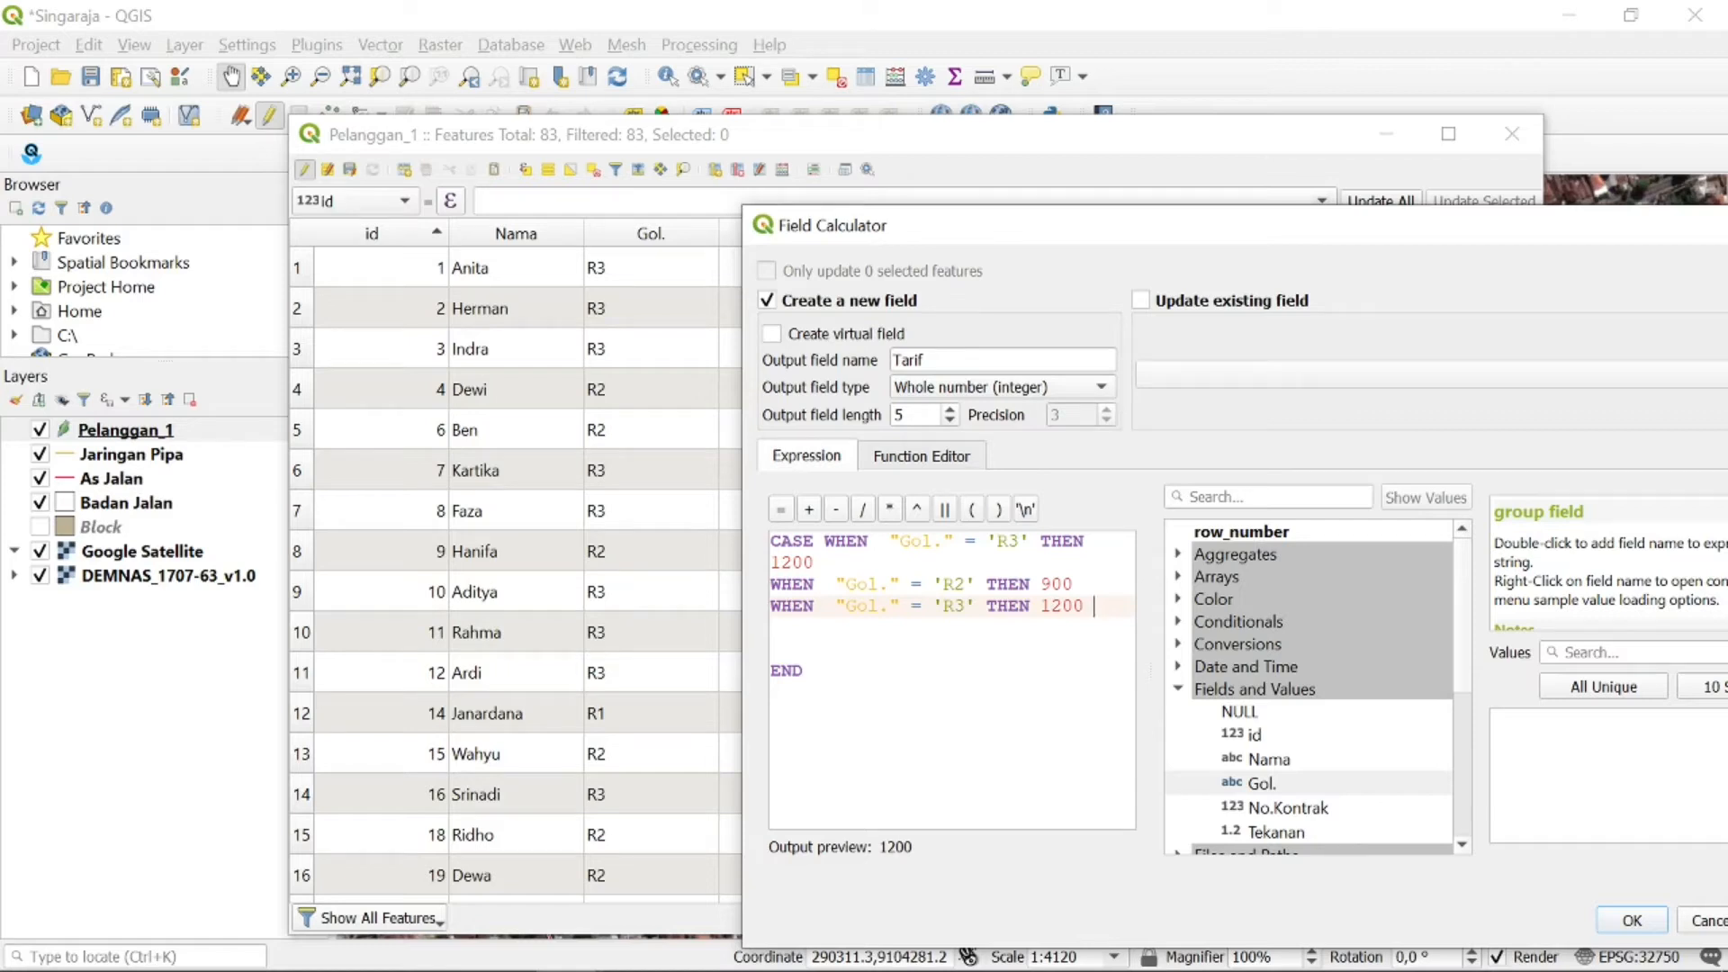
key("BackSpace")
type("1")
key("shift+Left")
key("shift+Left")
key("shift+Left")
key("shift+Left")
type("600")
Put CASE on its own line above the WHEN clauses and remove the blank lines before END
left_click(825, 542)
key("Return")
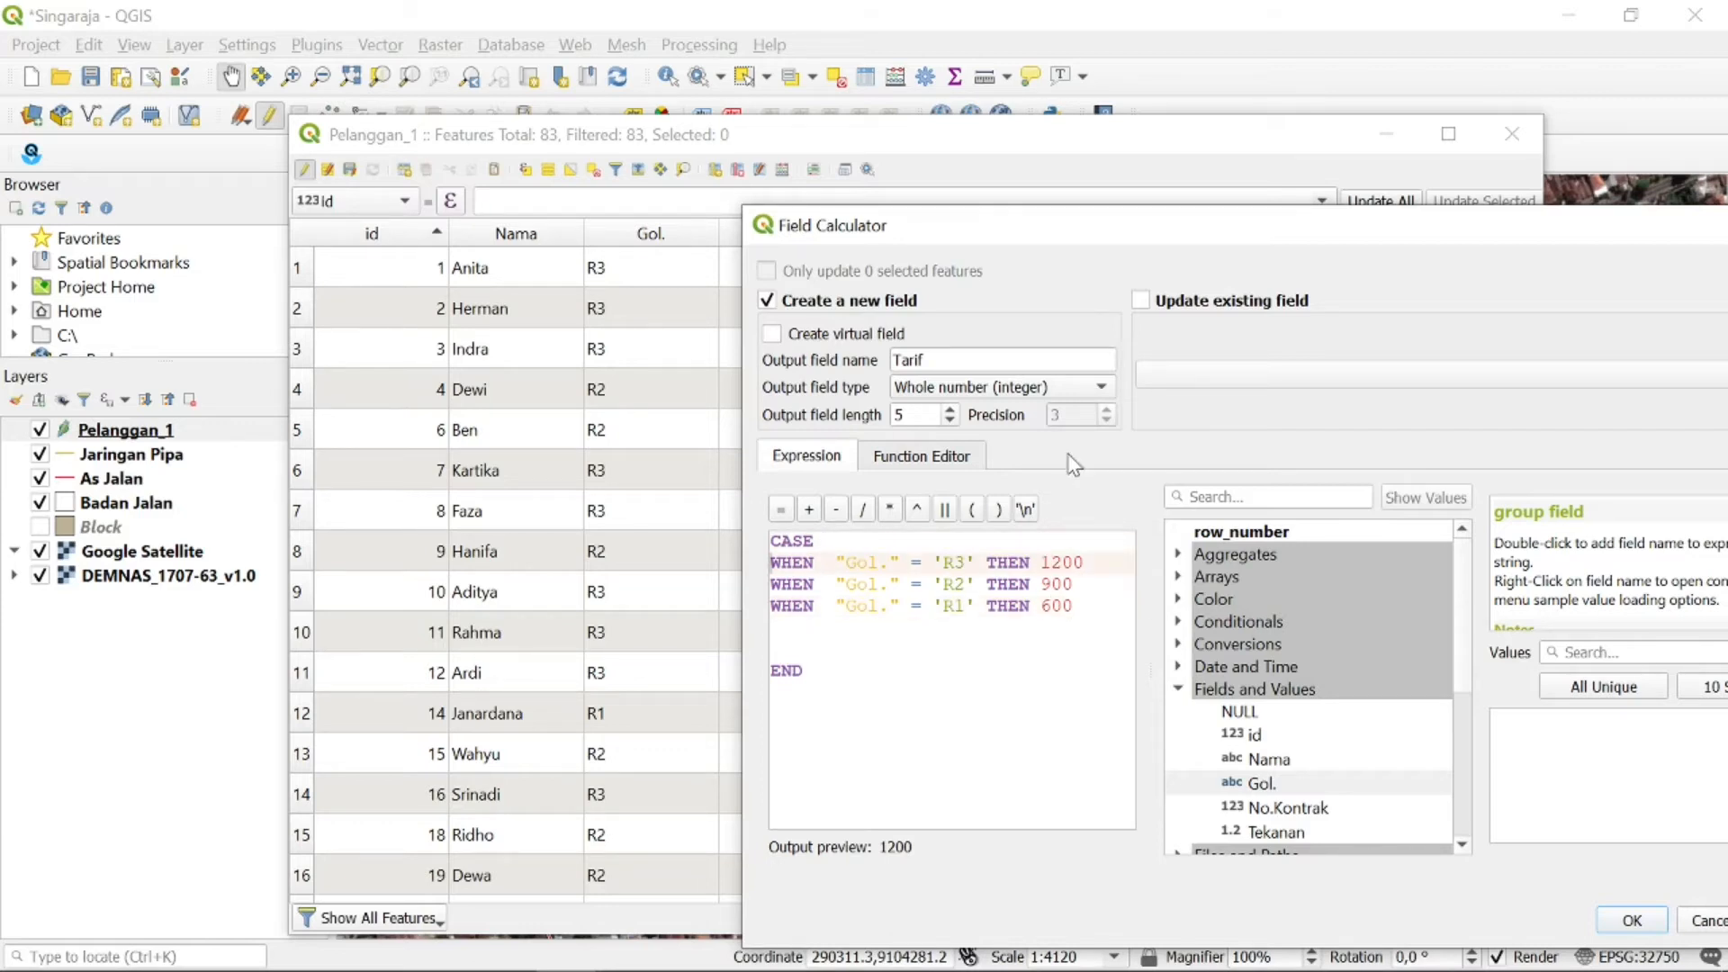
left_click(773, 649)
key("BackSpace")
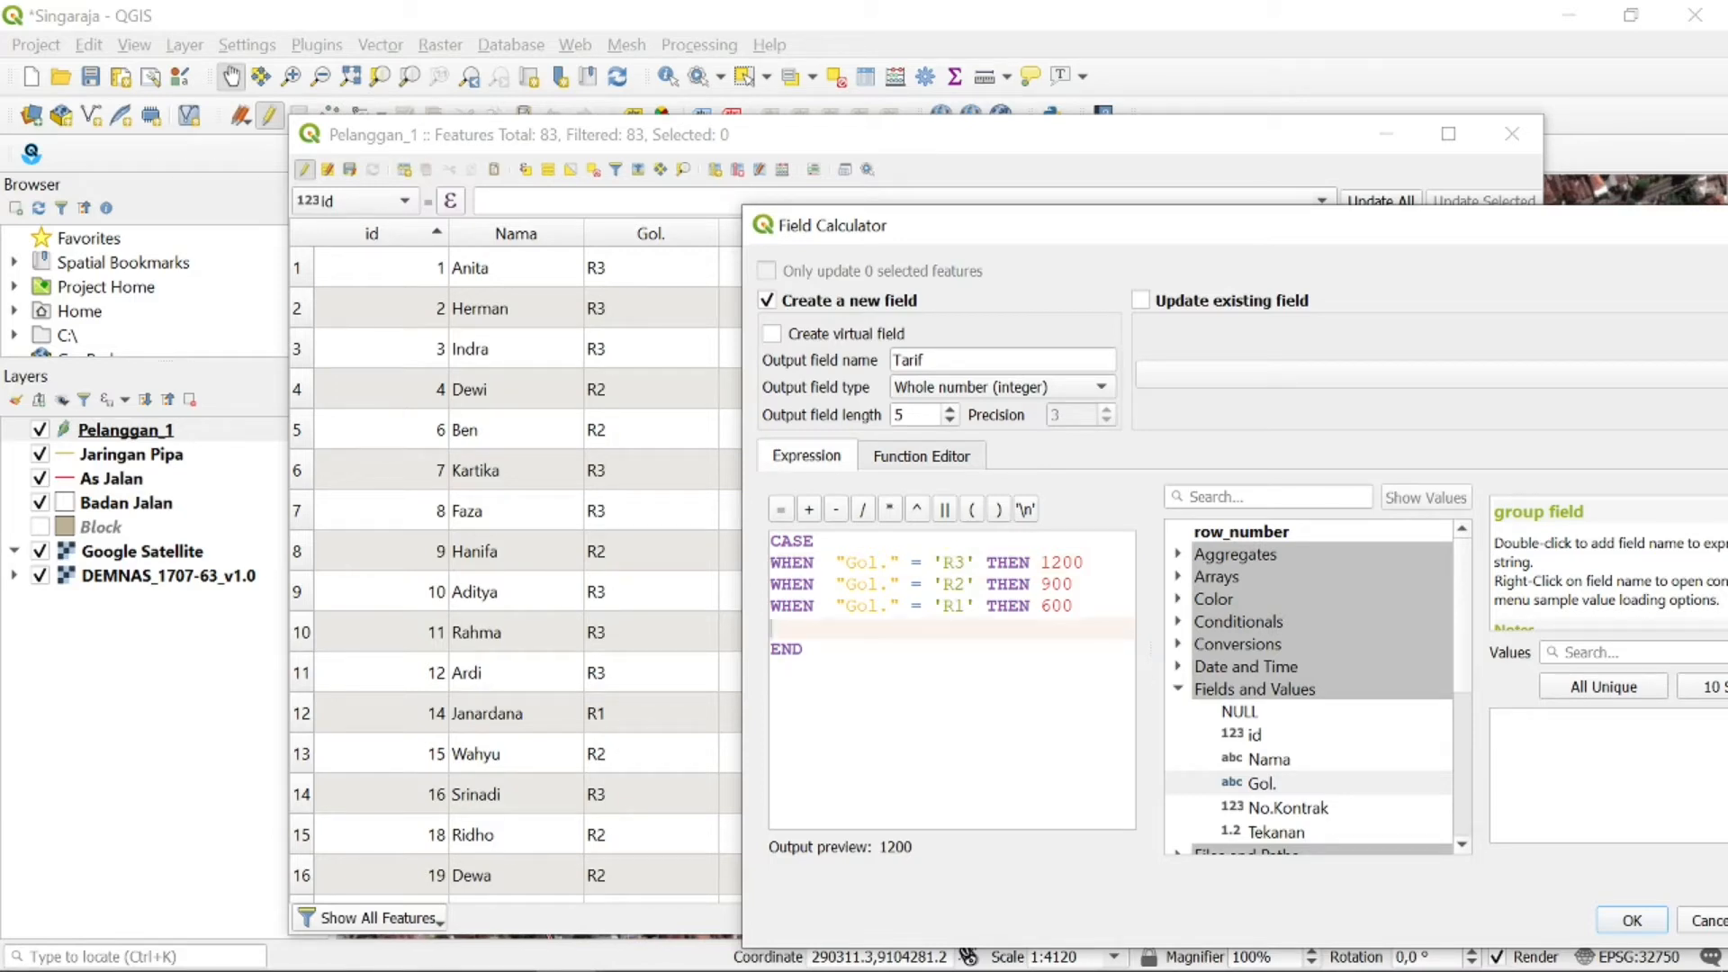
key("BackSpace")
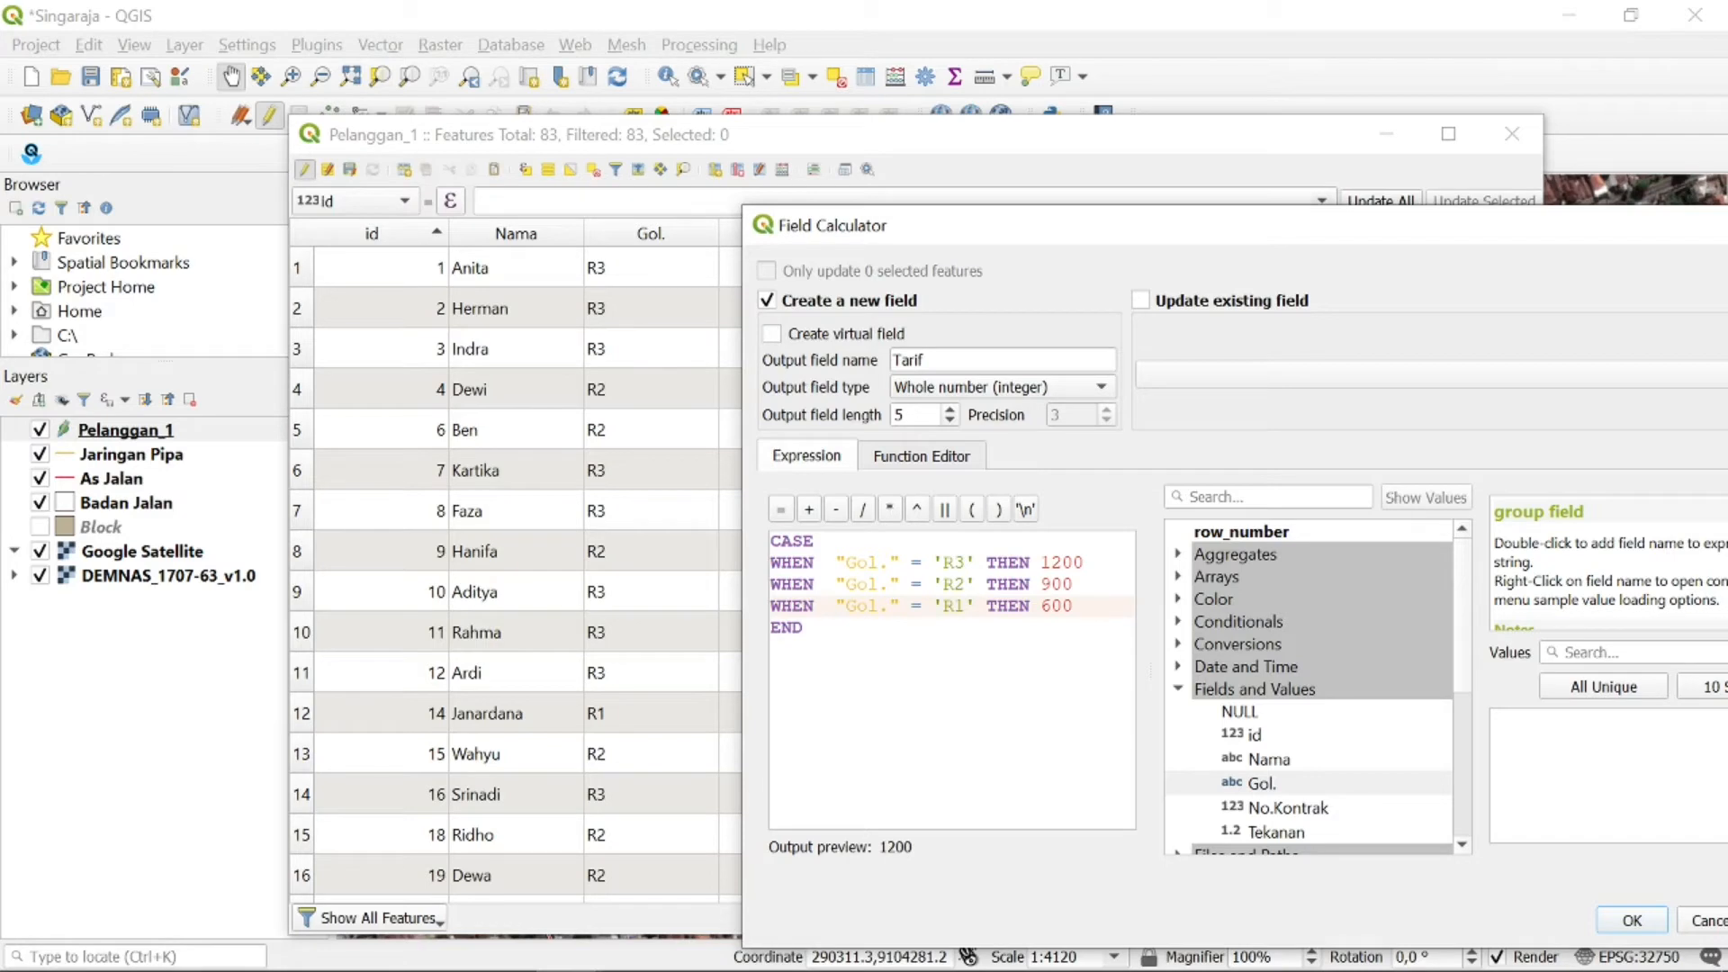
left_click(824, 541)
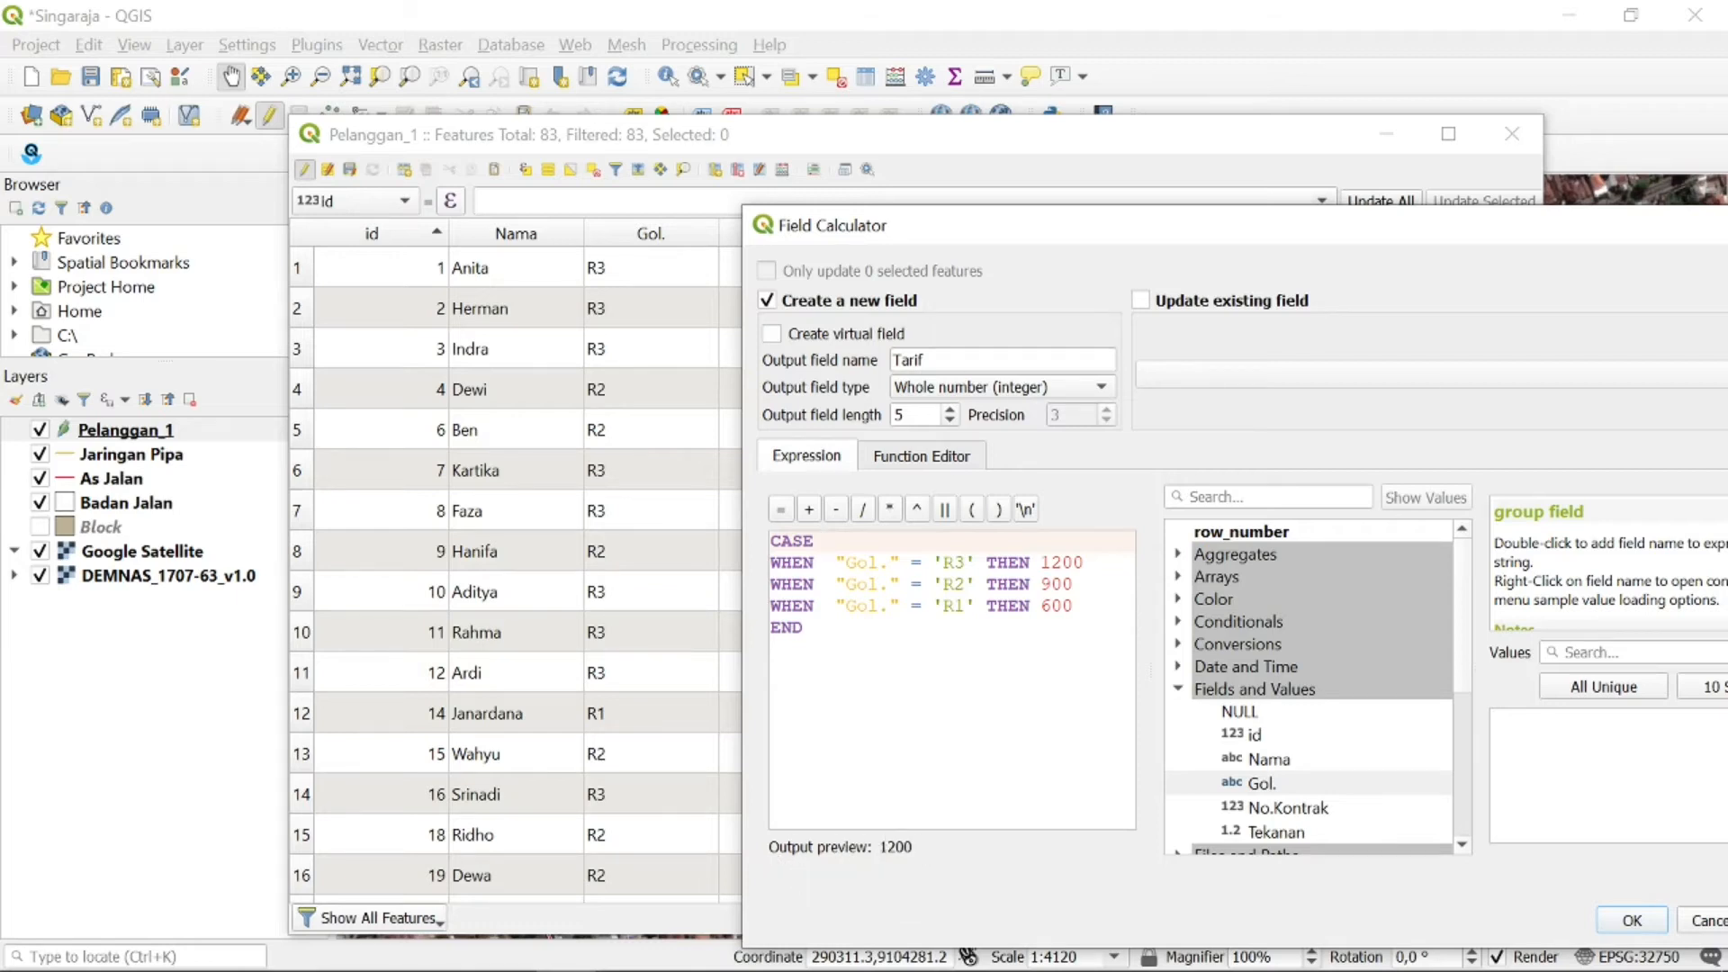
Run the Field Calculator to create the Tarif field from the CASE expression
left_click_drag(995, 258, 988, 321)
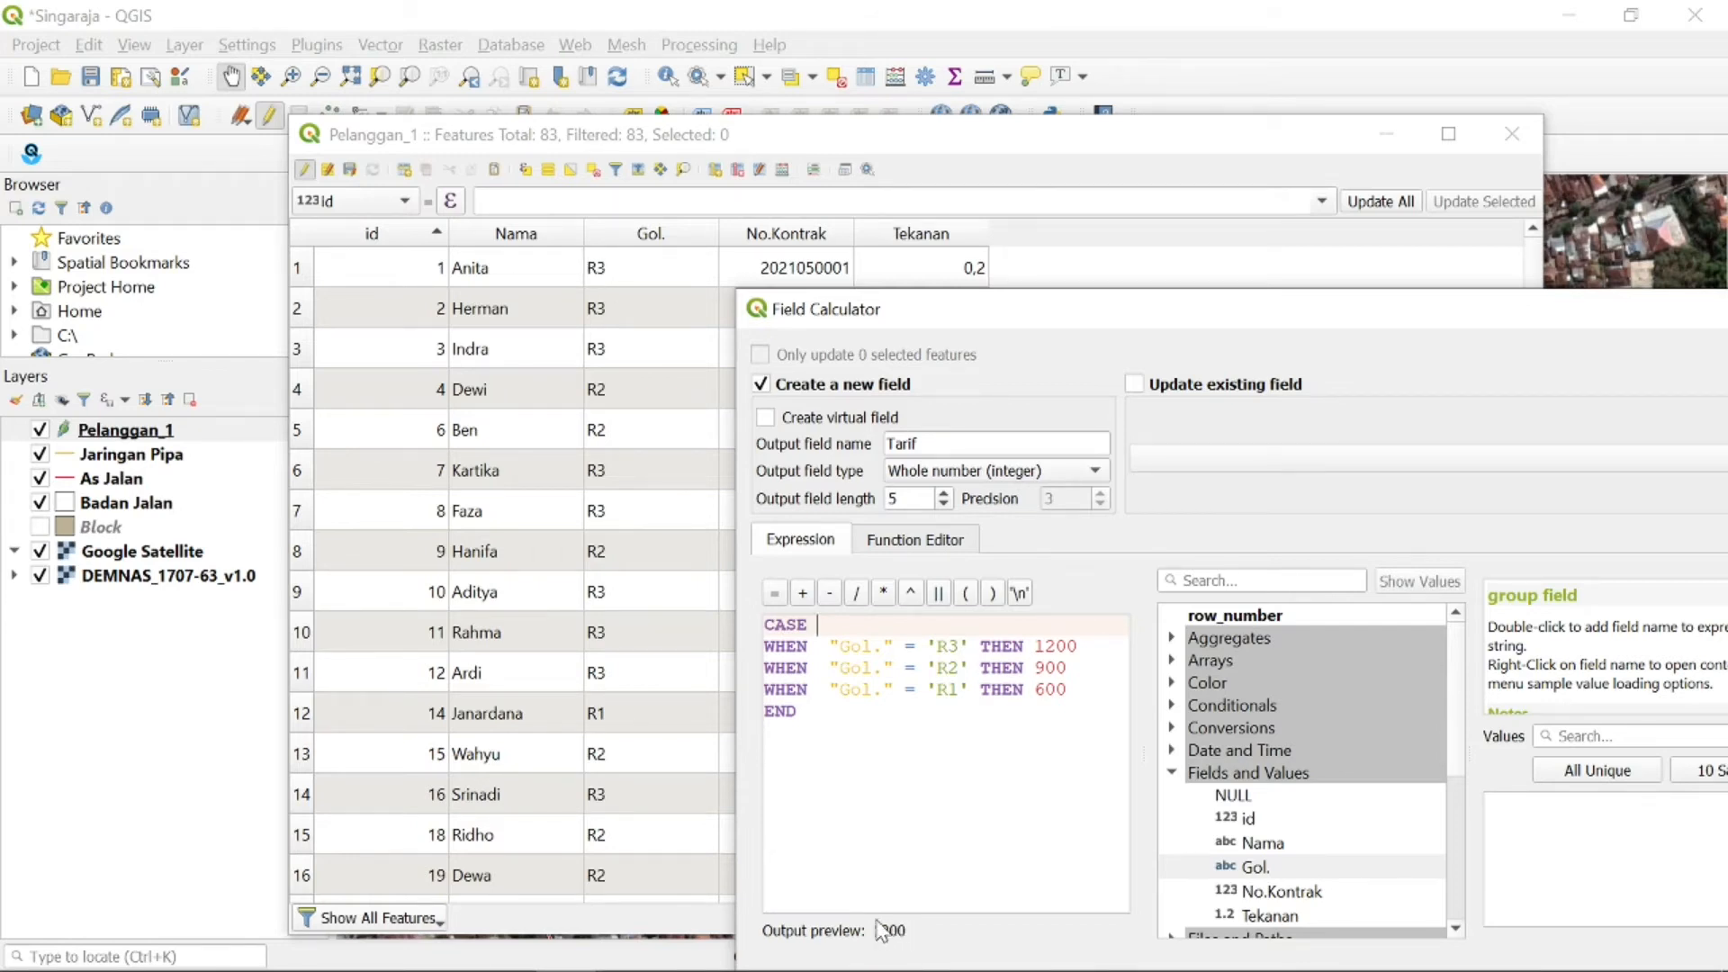
left_click_drag(953, 322, 888, 236)
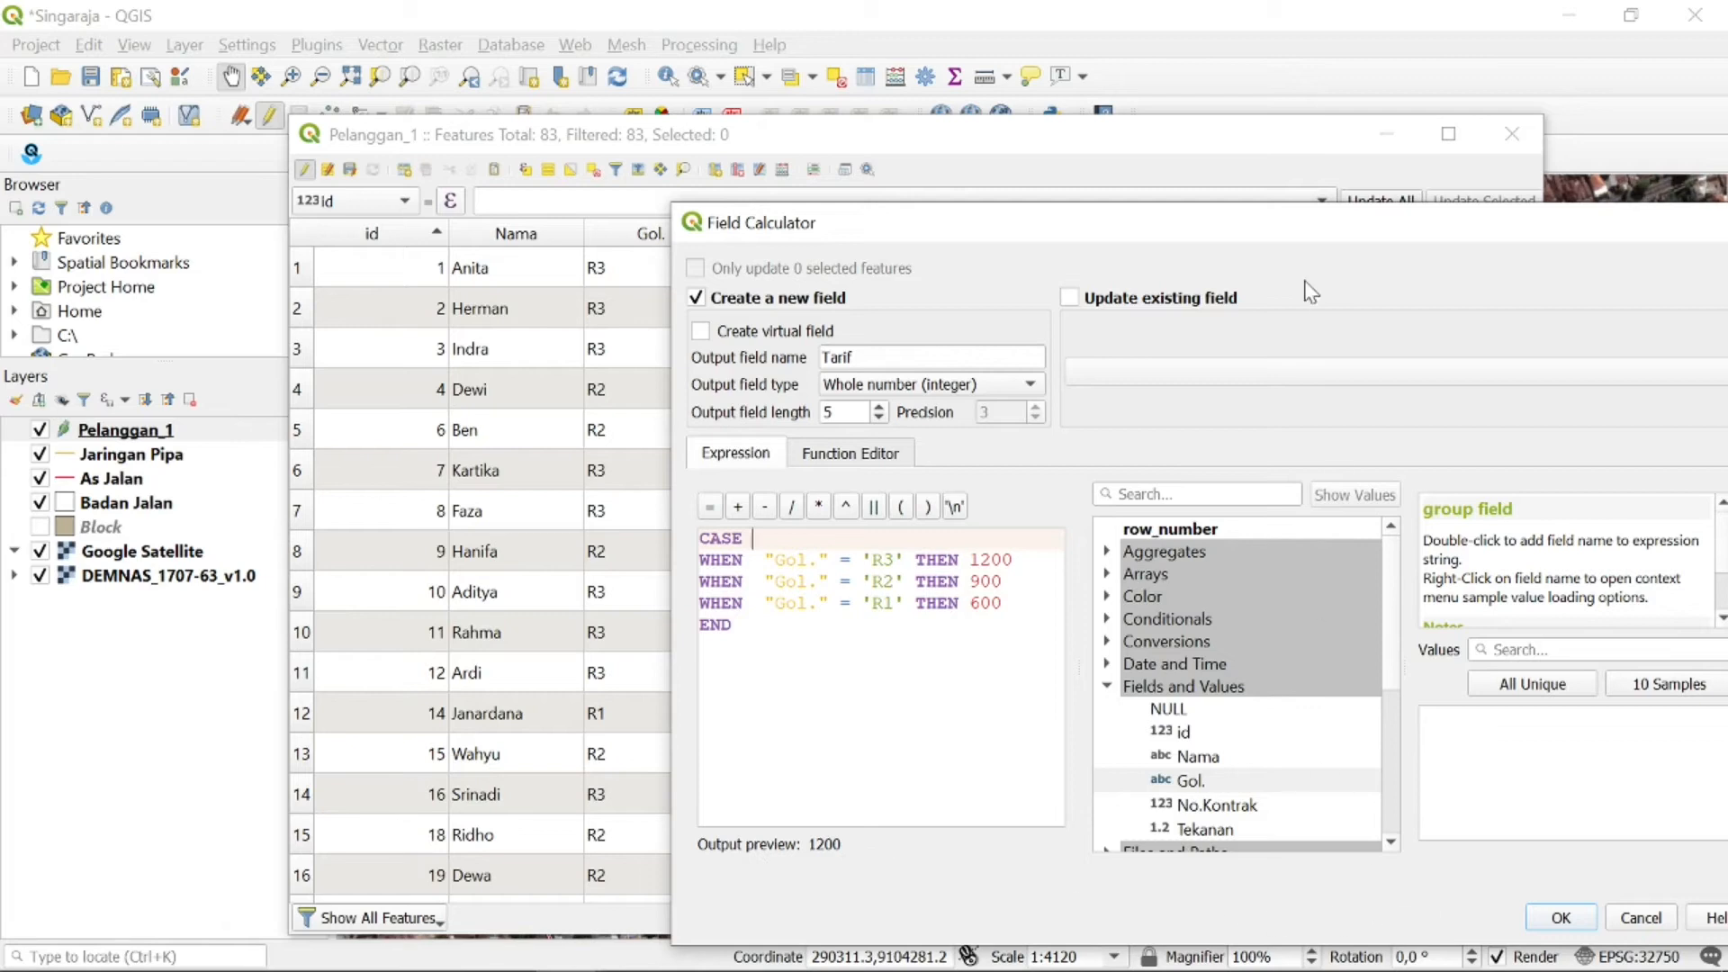
left_click_drag(1313, 238, 1097, 179)
left_click(1349, 857)
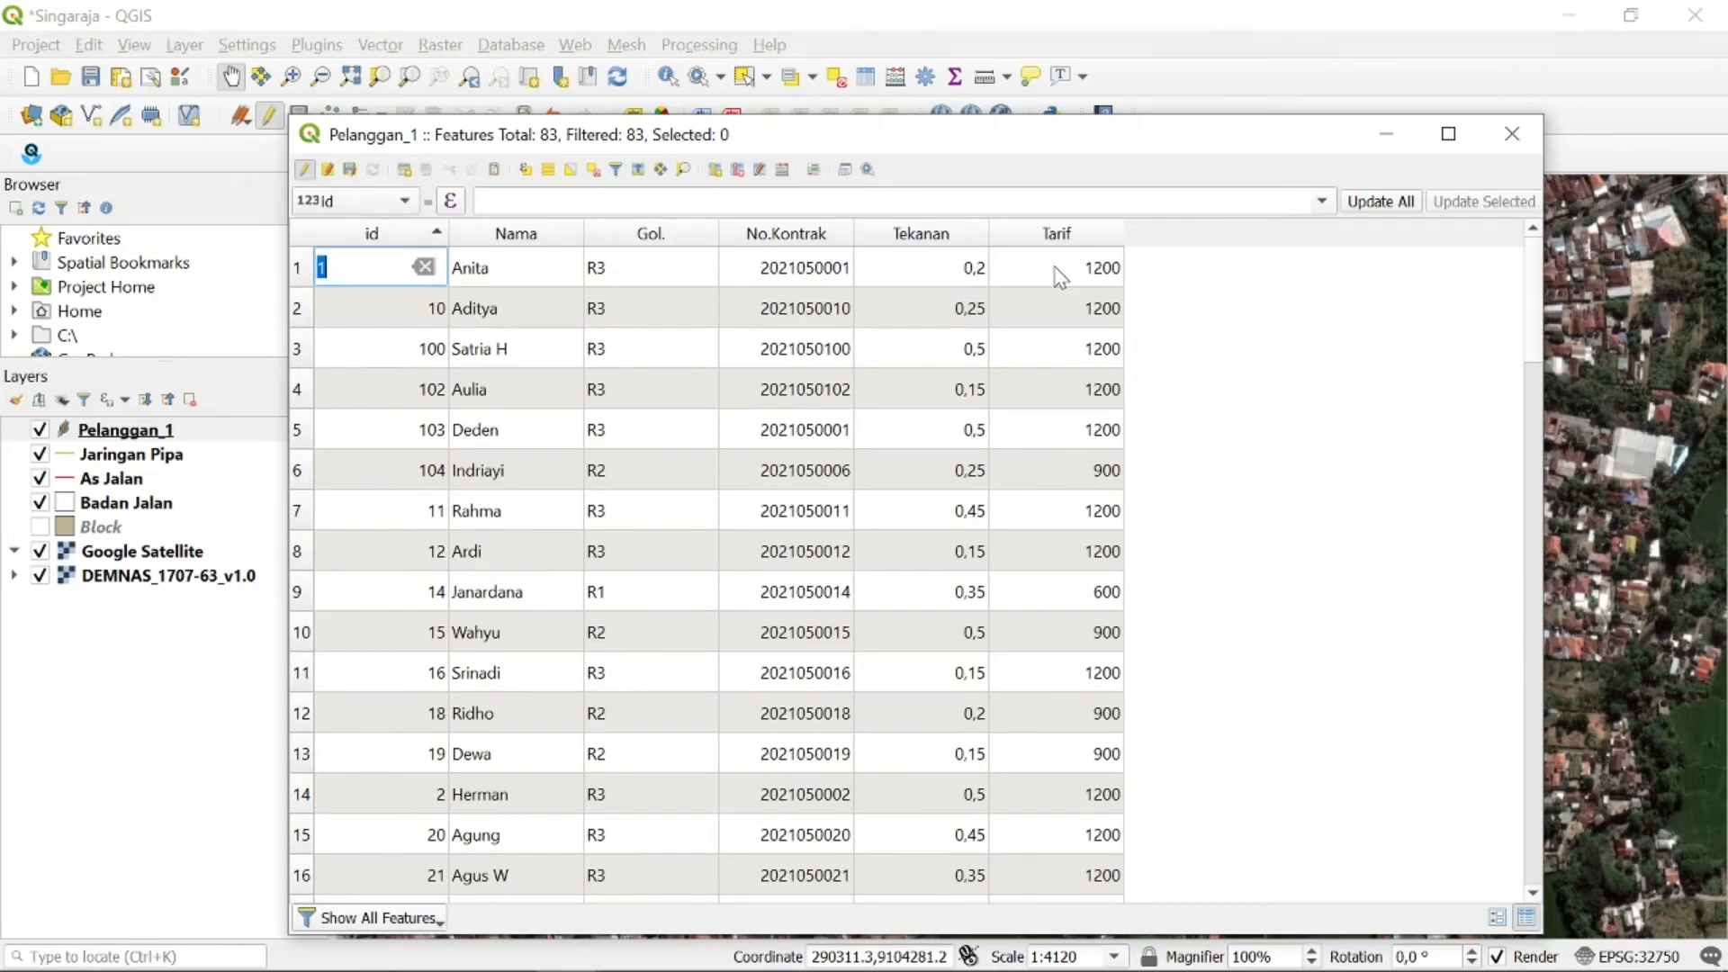
Sort the attribute table by id in ascending order and review the Tarif values against the Gol. column
left_click(435, 236)
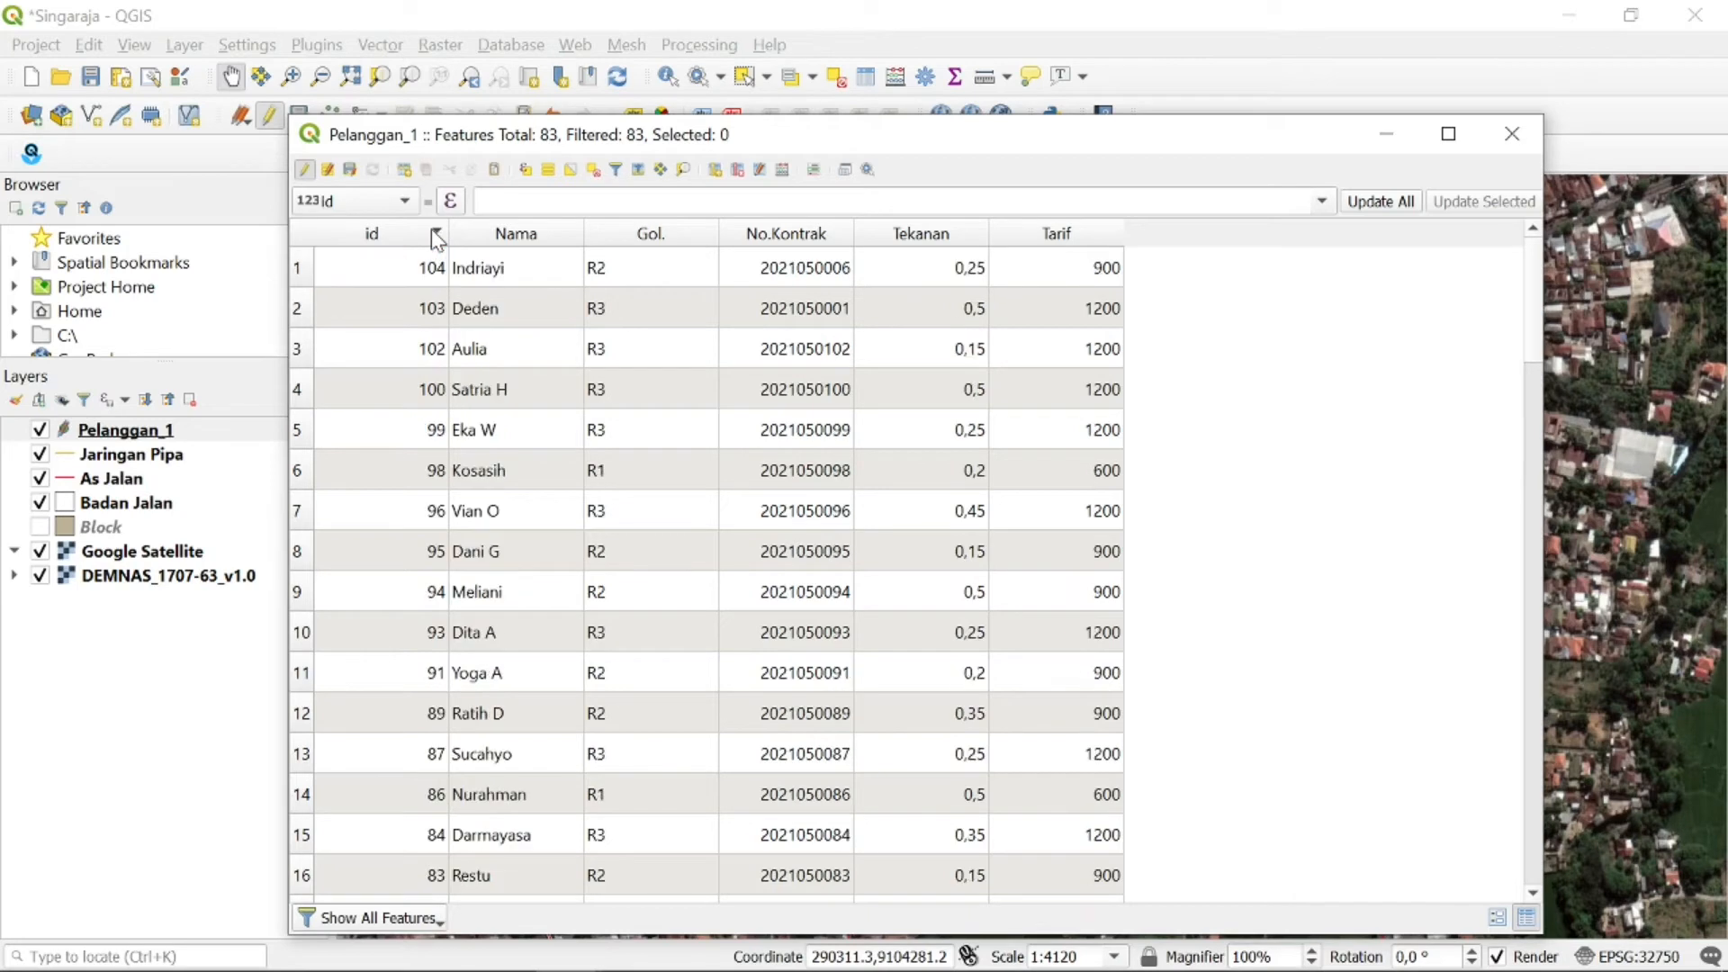
left_click(435, 236)
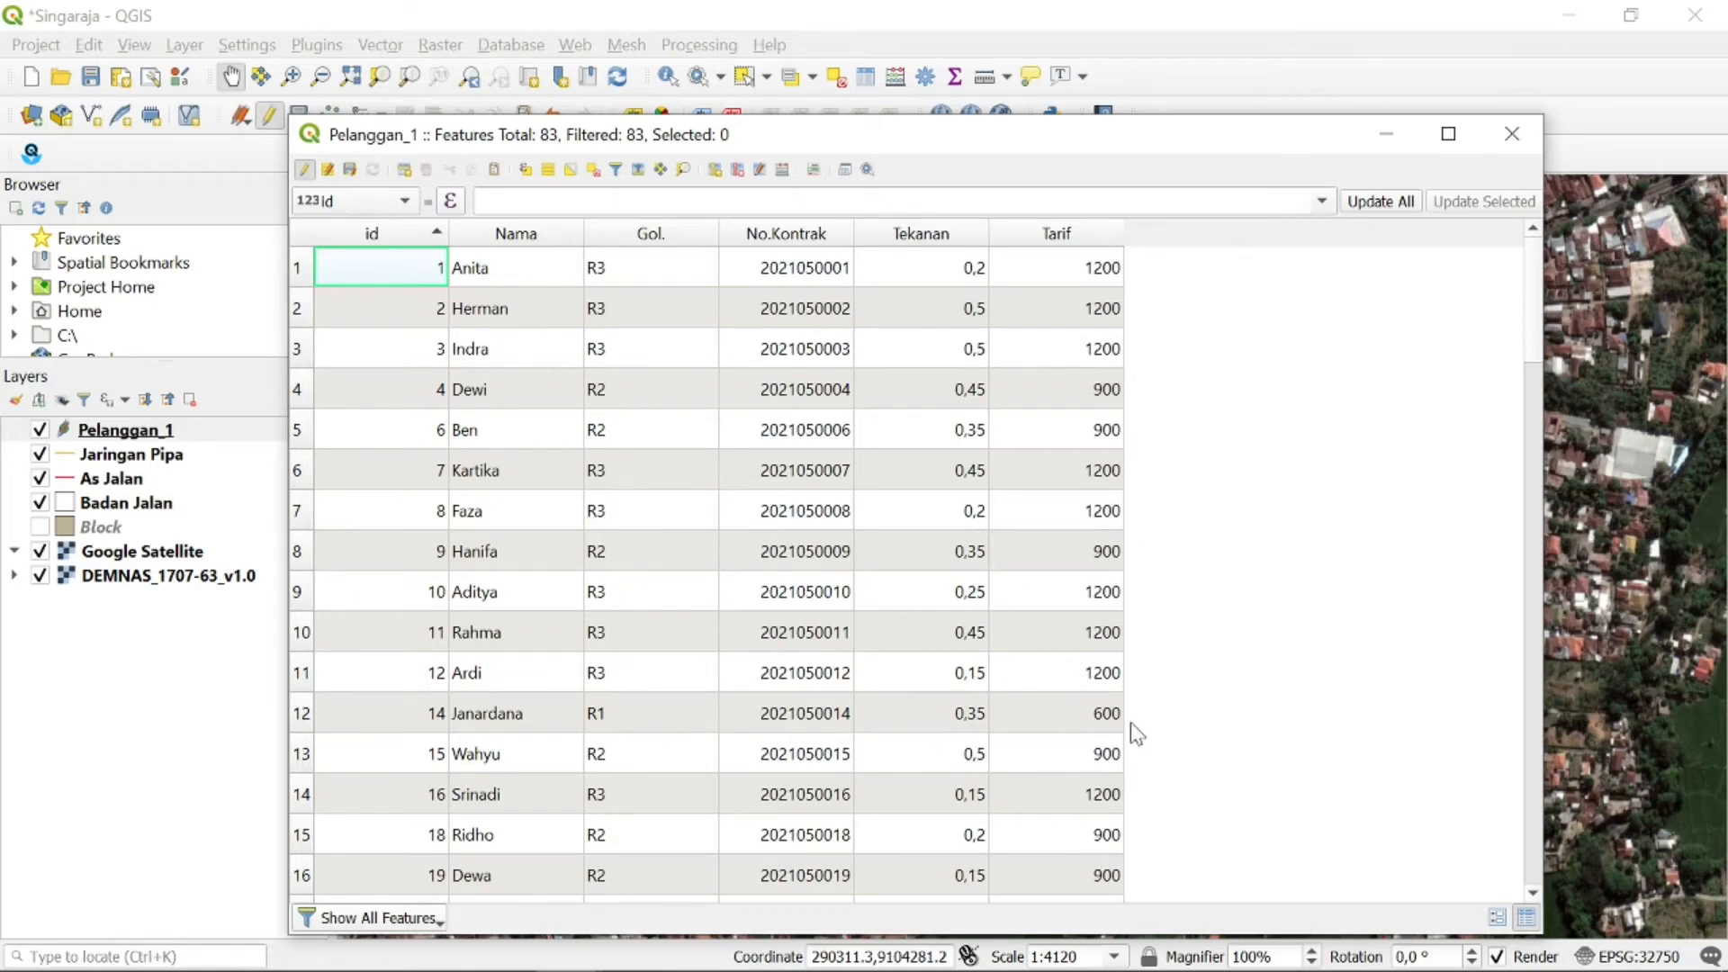
scroll(1044, 590, "down", 16)
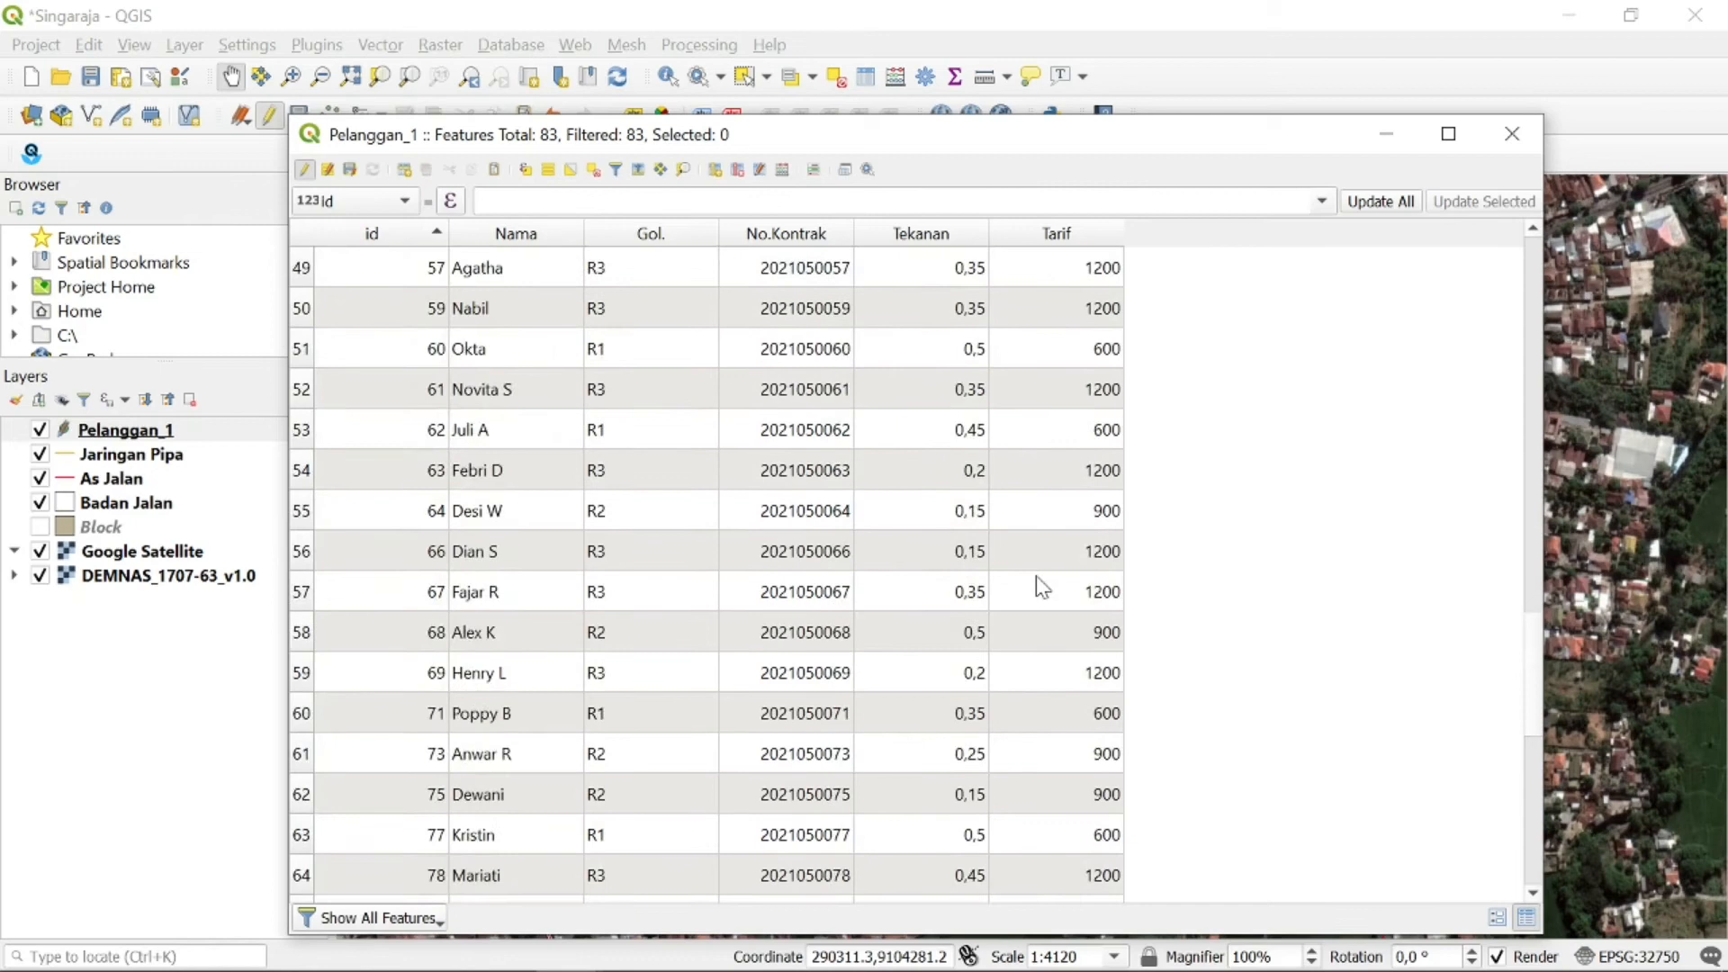
scroll(1039, 583, "down", 6)
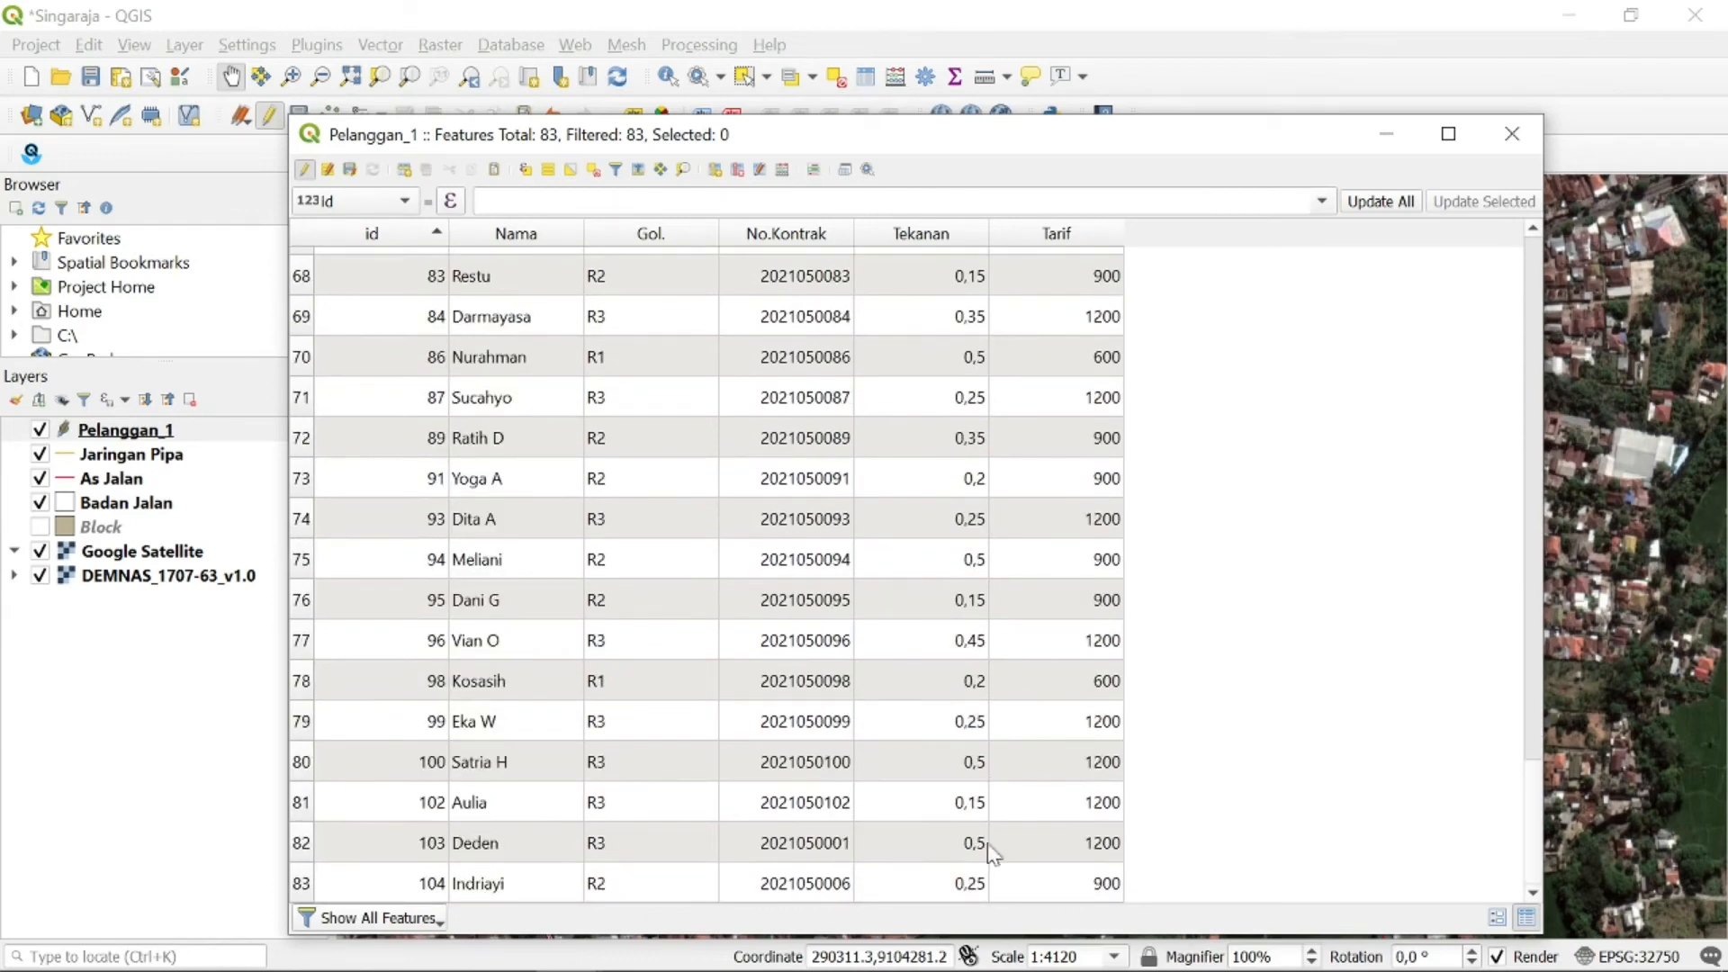
scroll(1055, 779, "up", 20)
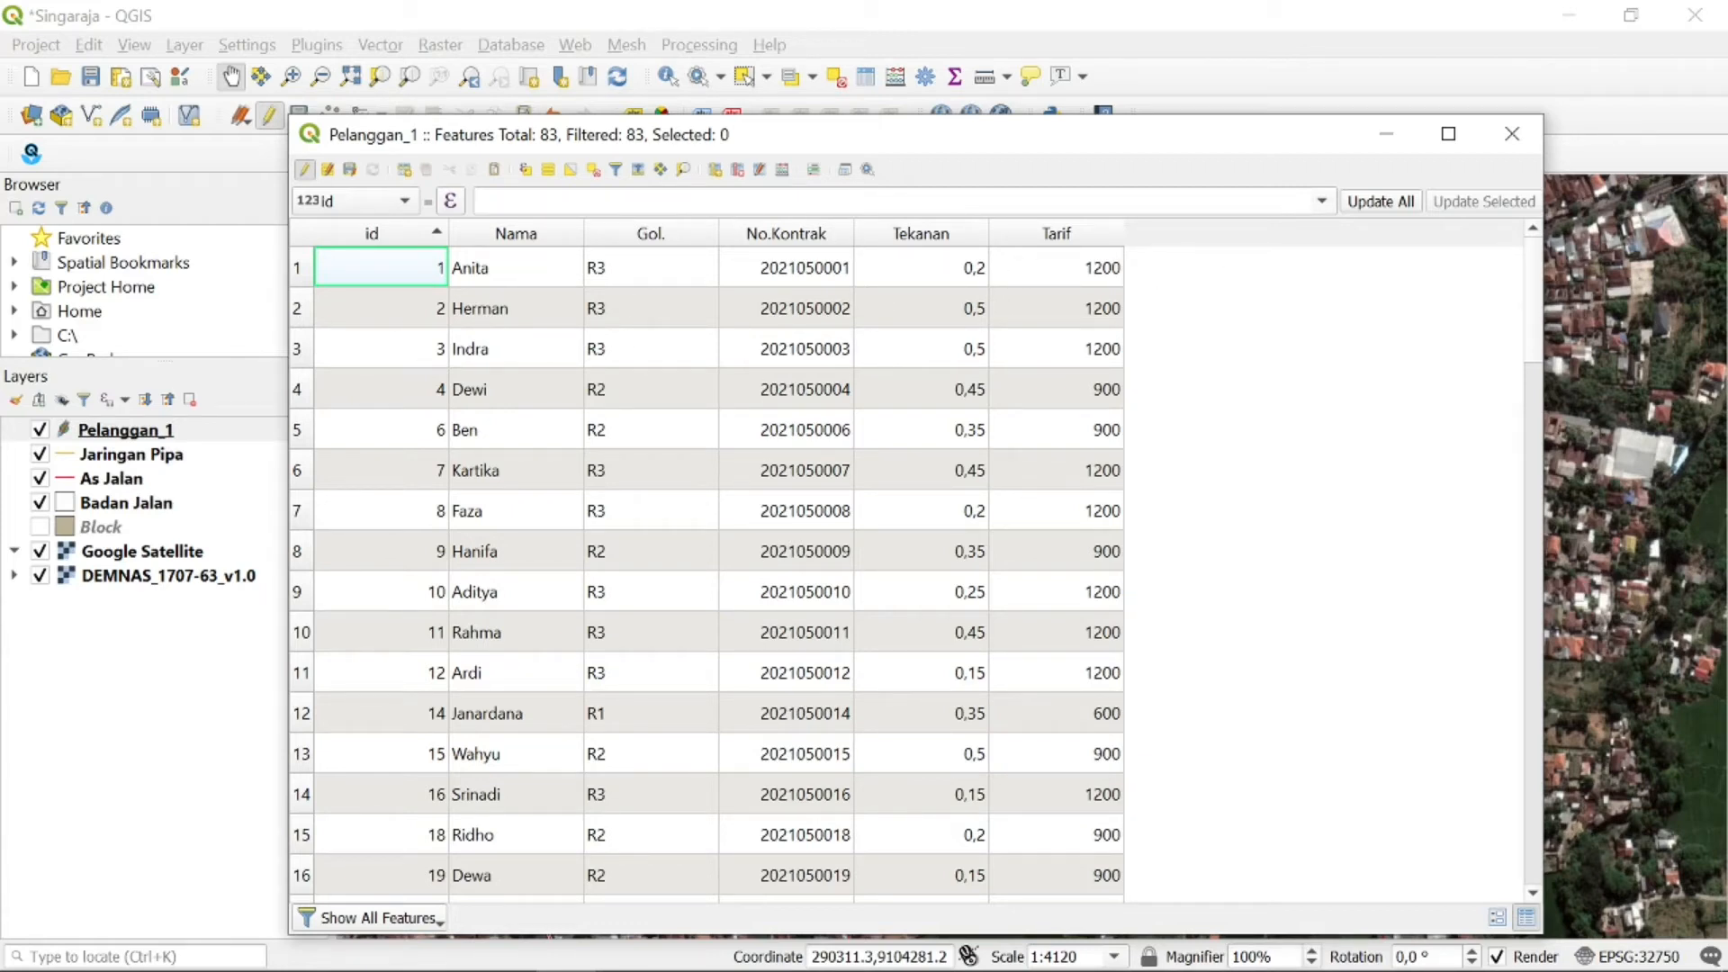
Open the Field Calculator for Pelanggan_1 and define a new whole-number field named Diskon with length 5
left_click(783, 169)
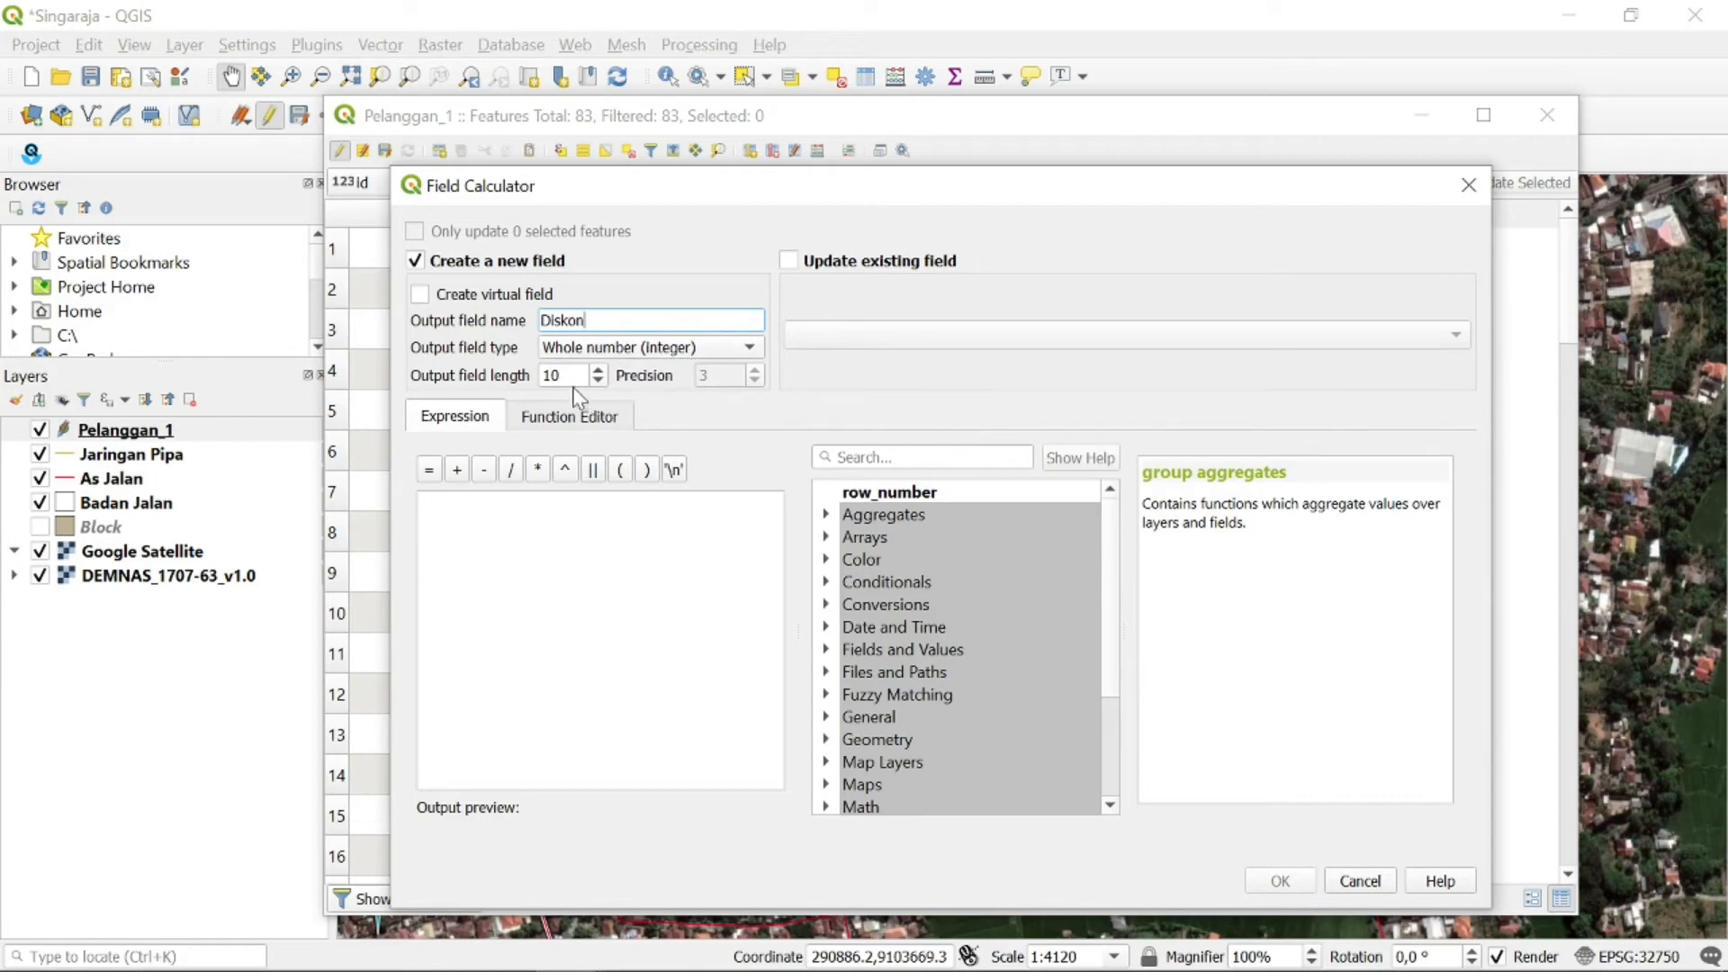
key("Tab")
key("Tab")
key("BackSpace")
type("6")
left_click_drag(792, 193, 815, 324)
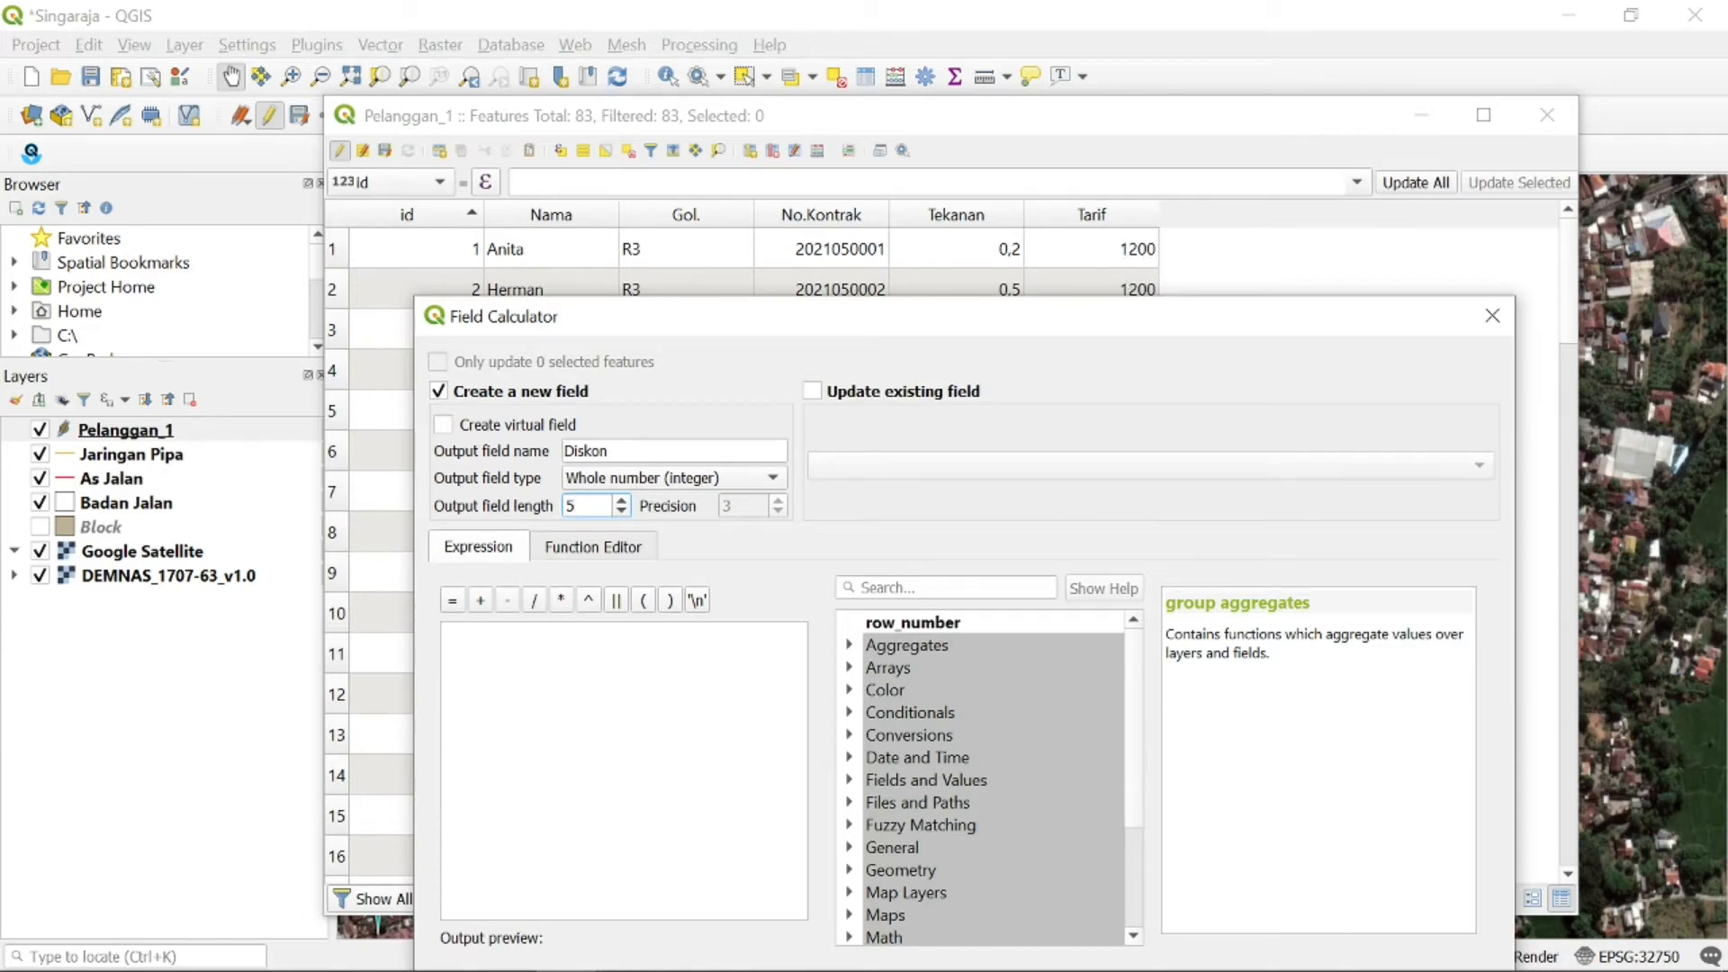
left_click_drag(781, 336, 788, 206)
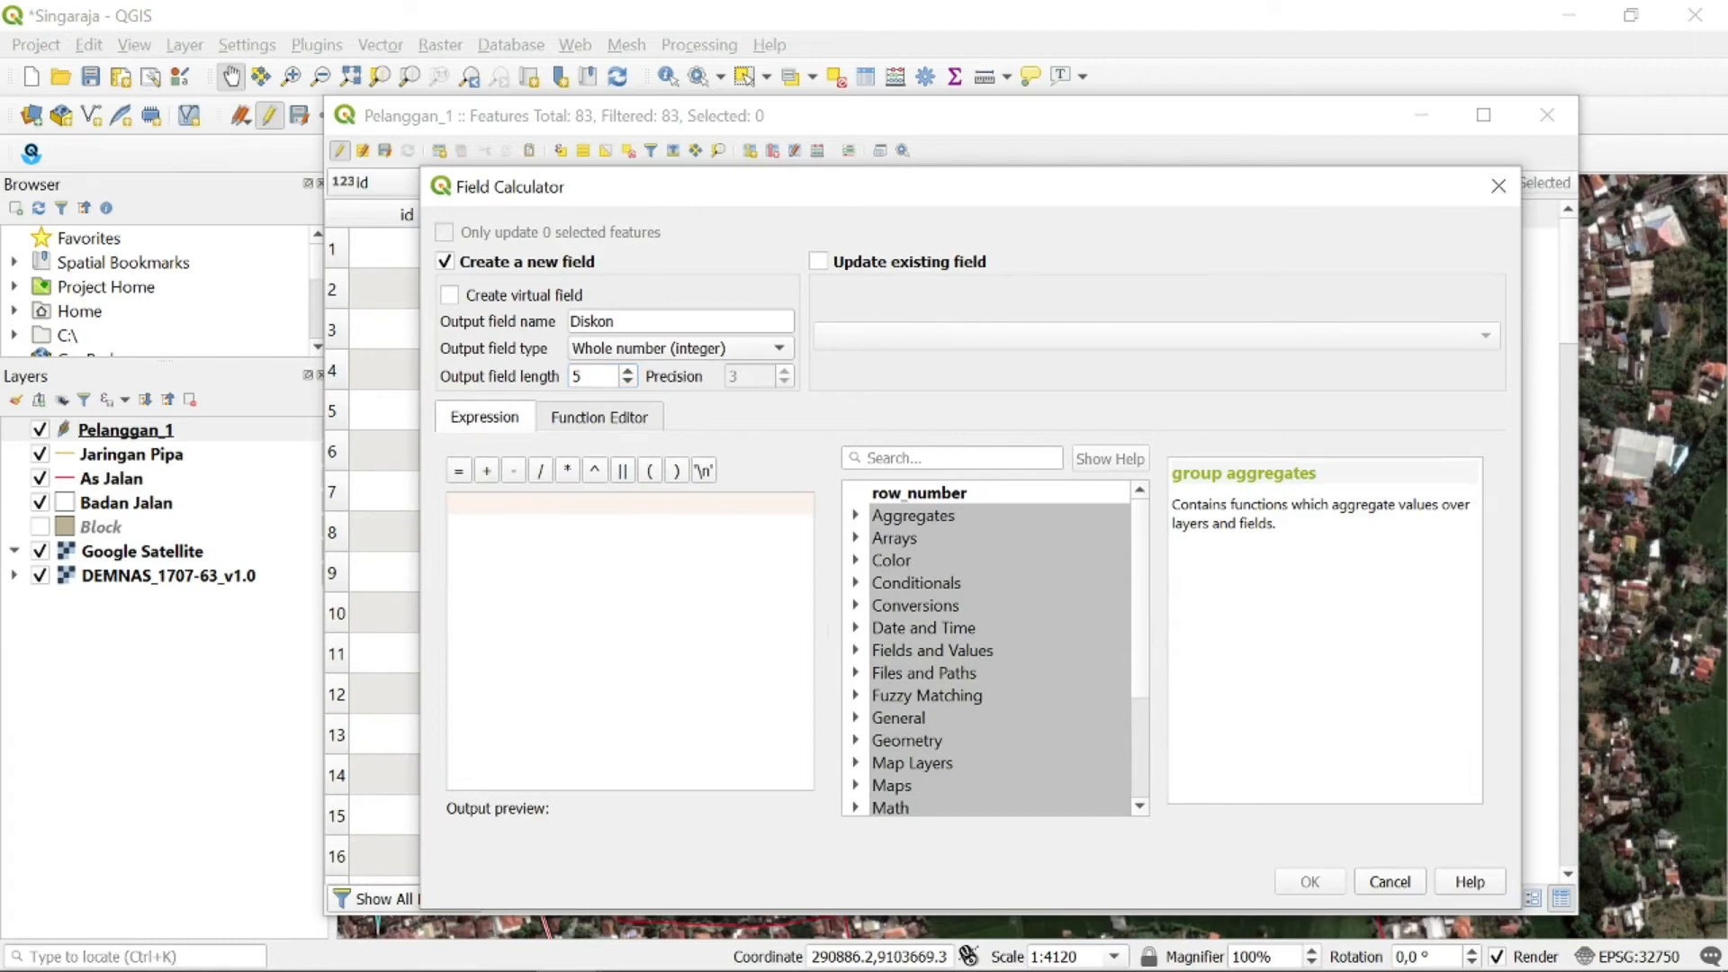
Insert the CASE conditional template into the Diskon expression and clear its condition placeholder
left_click(862, 584)
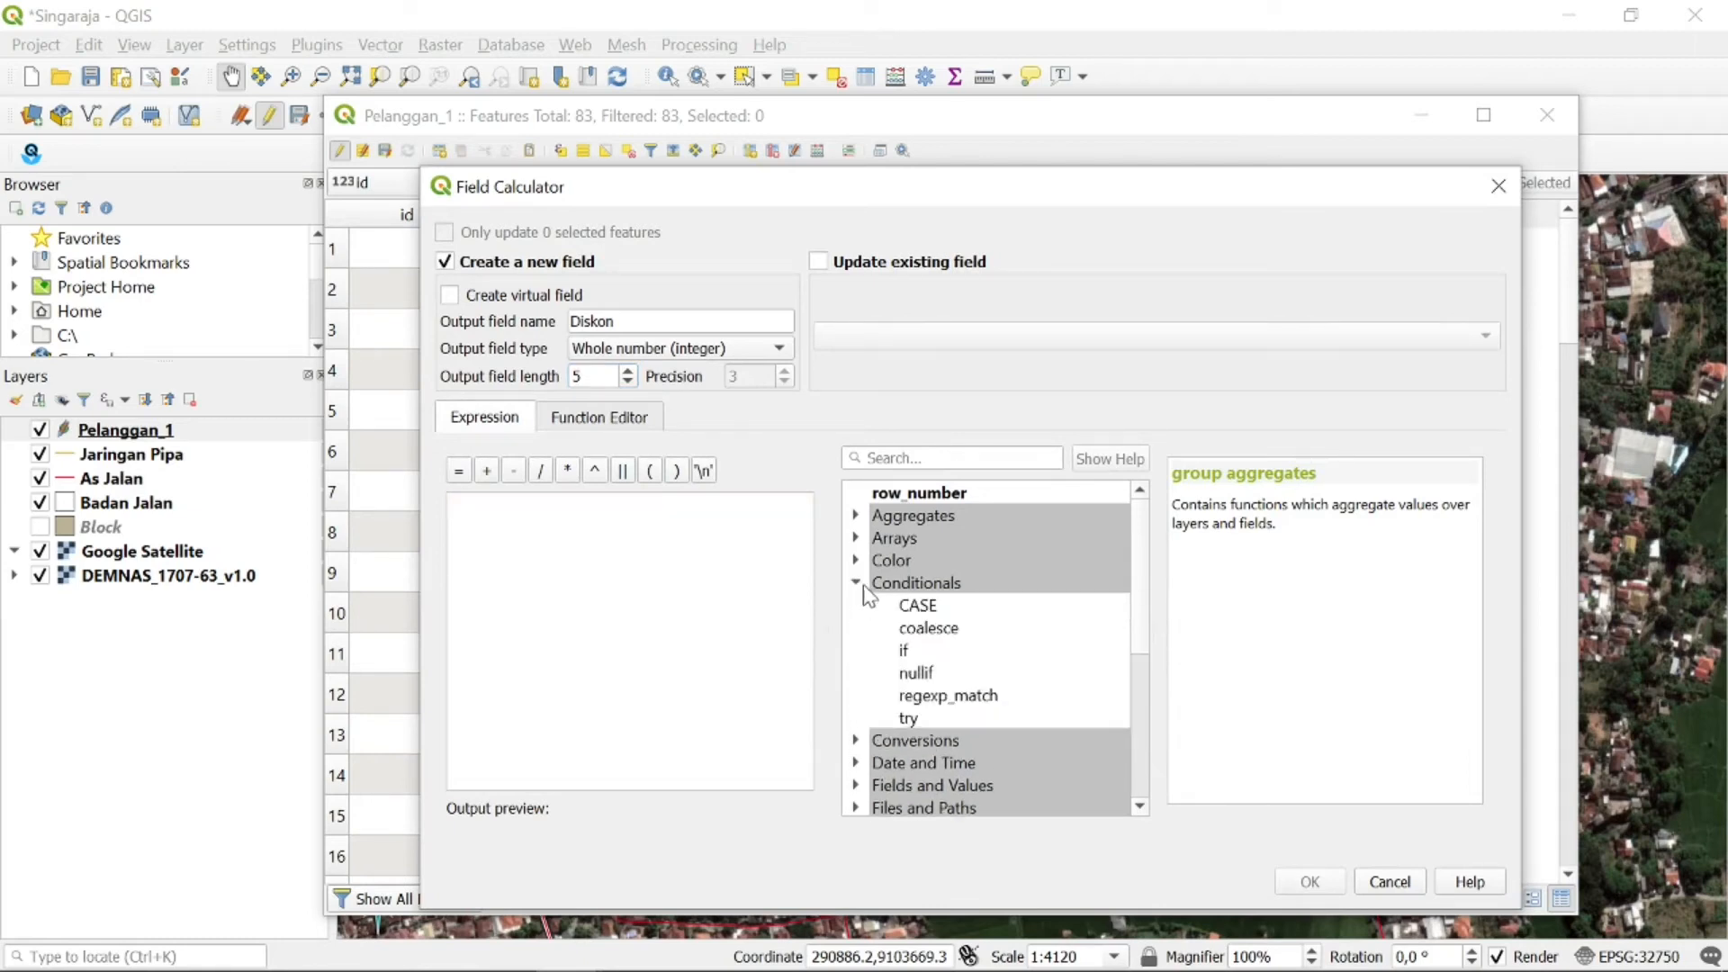
left_click(916, 609)
double_click(925, 610)
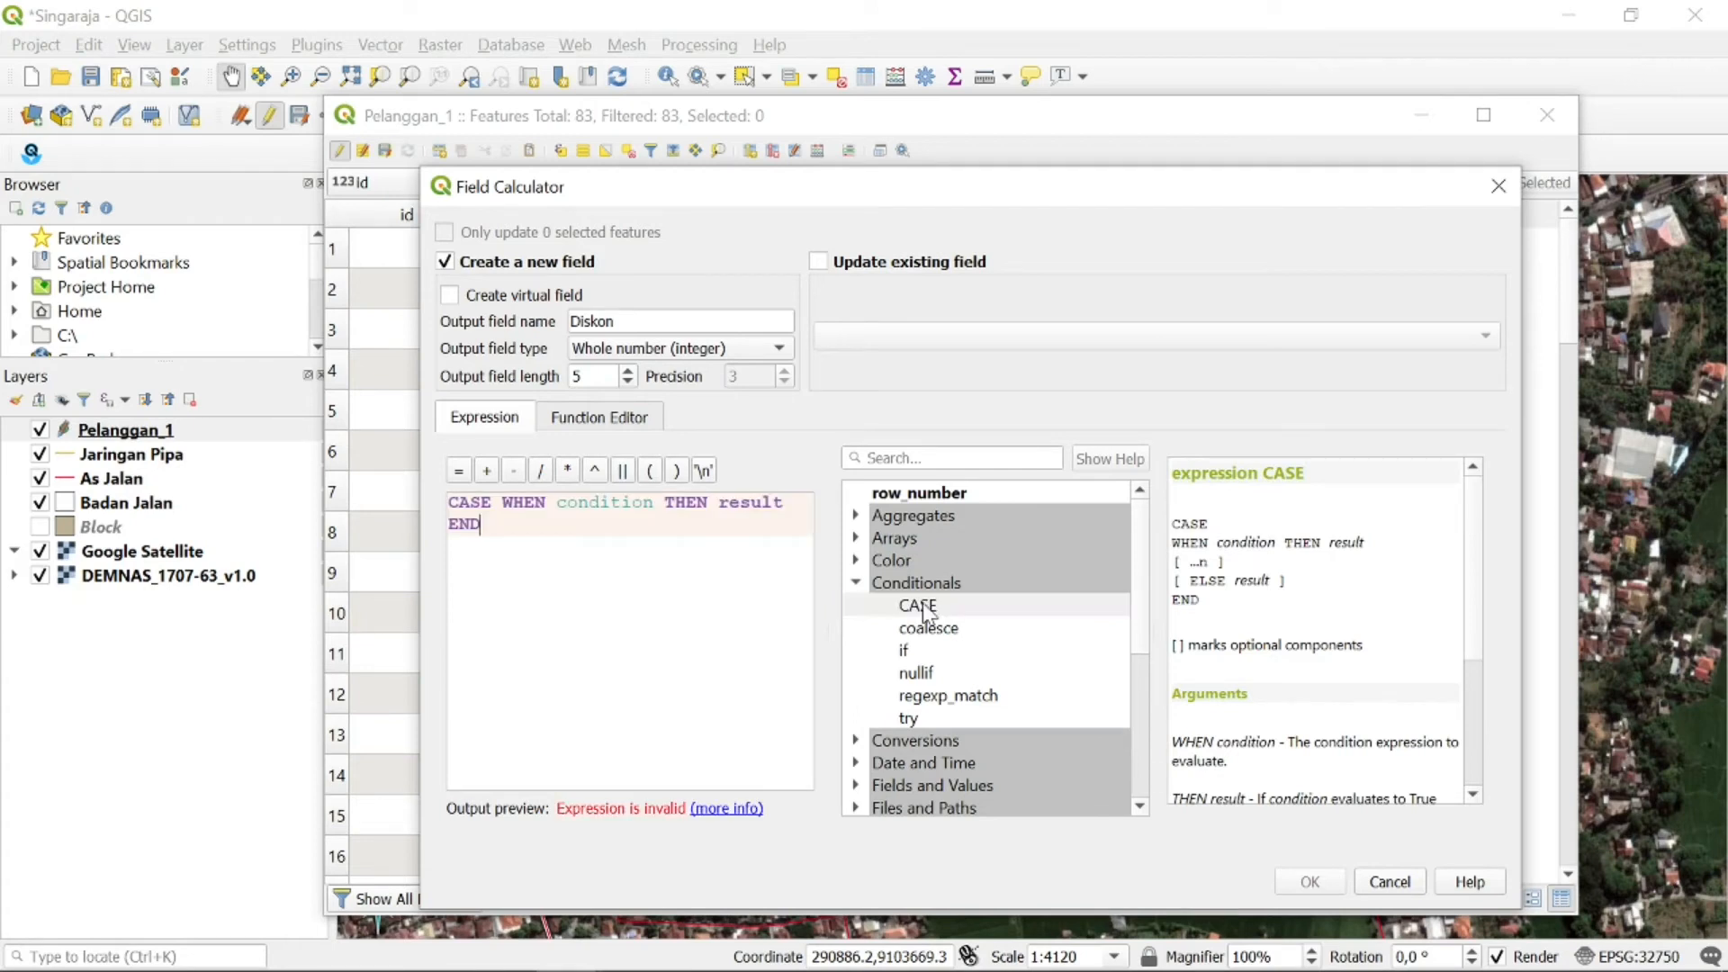
left_click_drag(556, 502, 653, 502)
key("BackSpace")
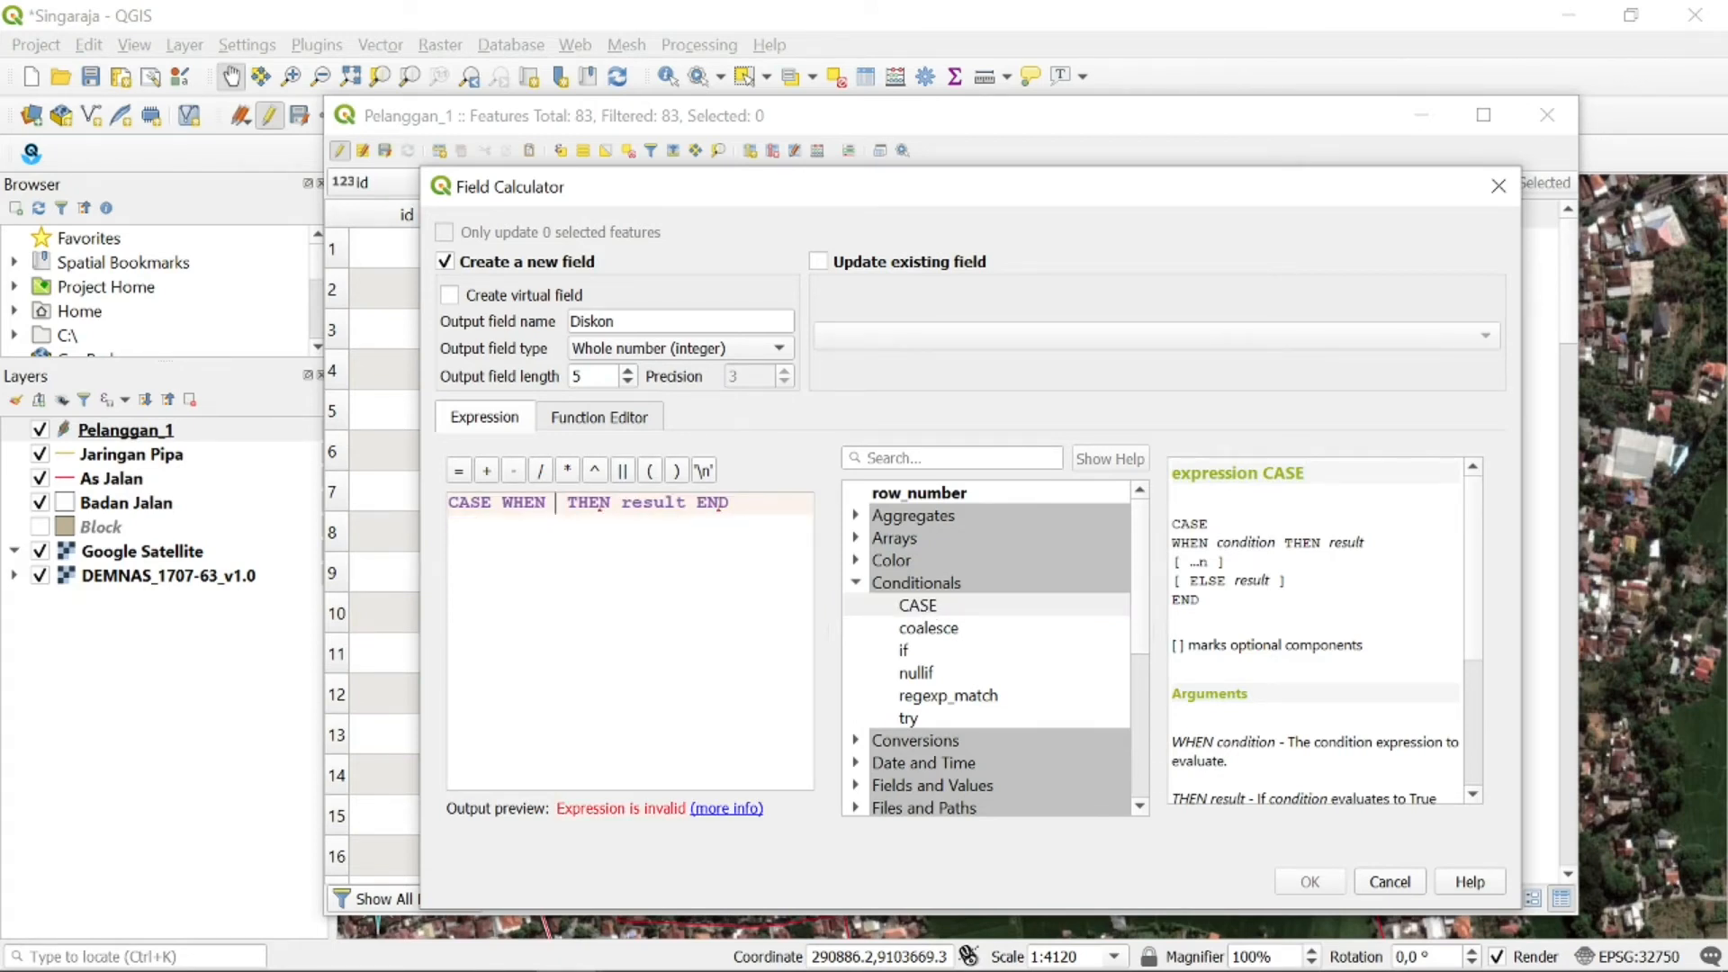
left_click(856, 583)
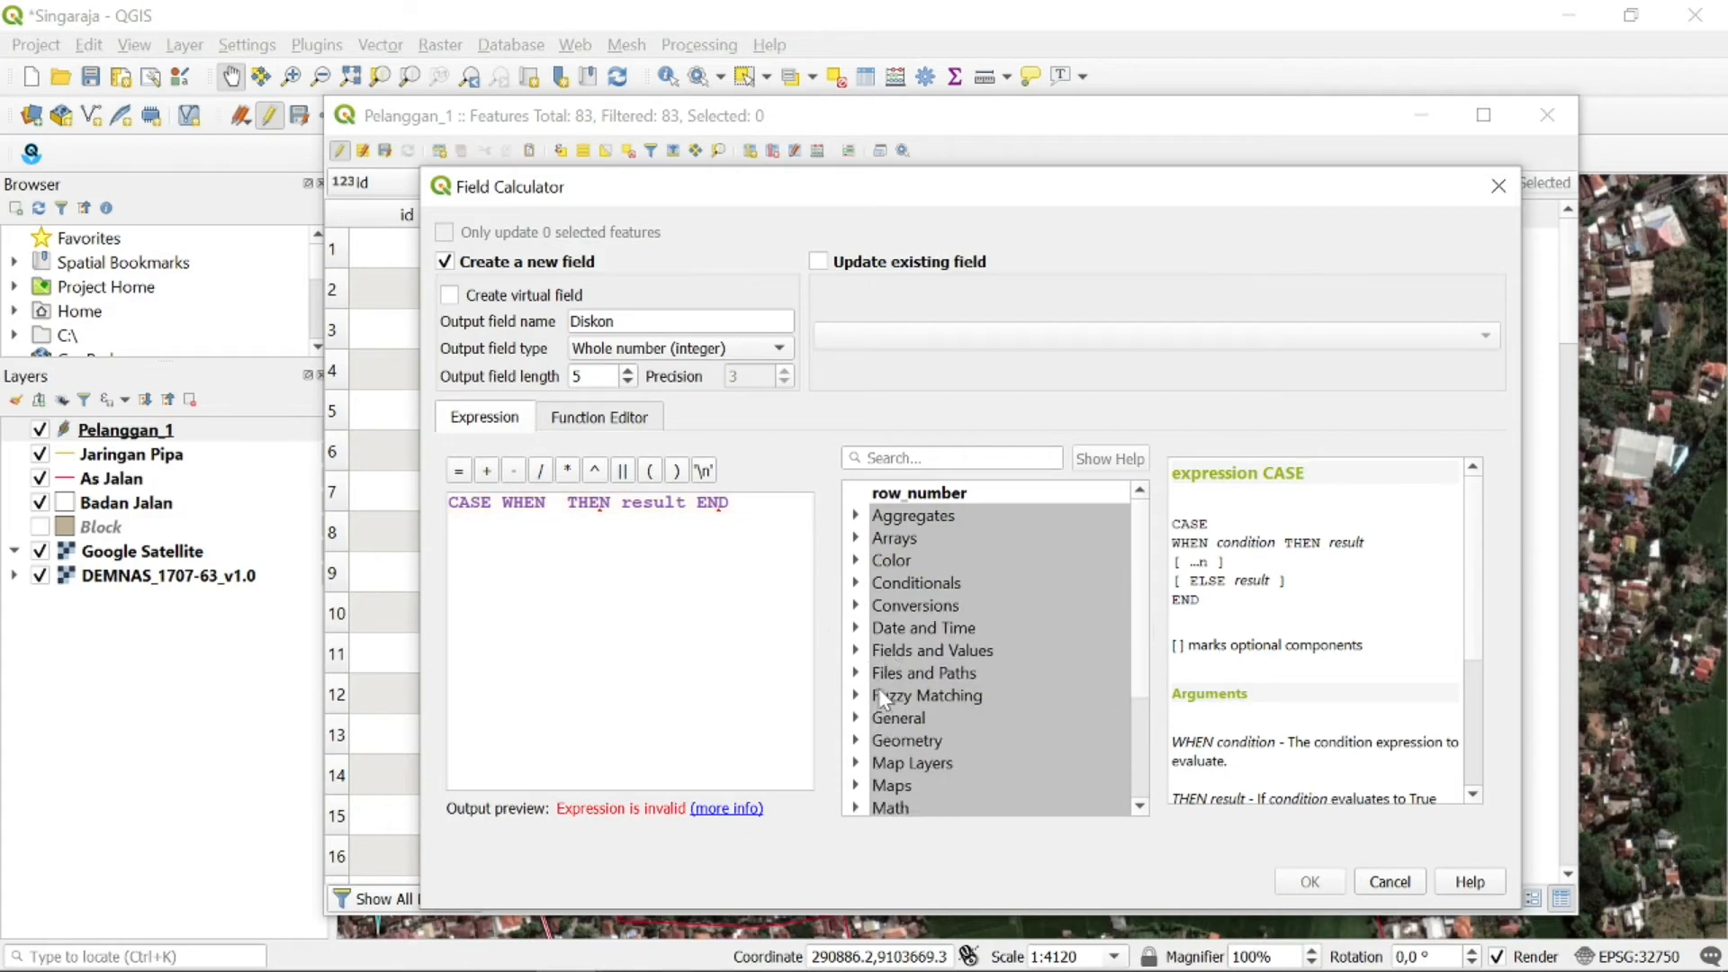
Set the CASE condition of the Diskon expression to "Gol." = 'R3'
left_click(856, 650)
left_click(940, 745)
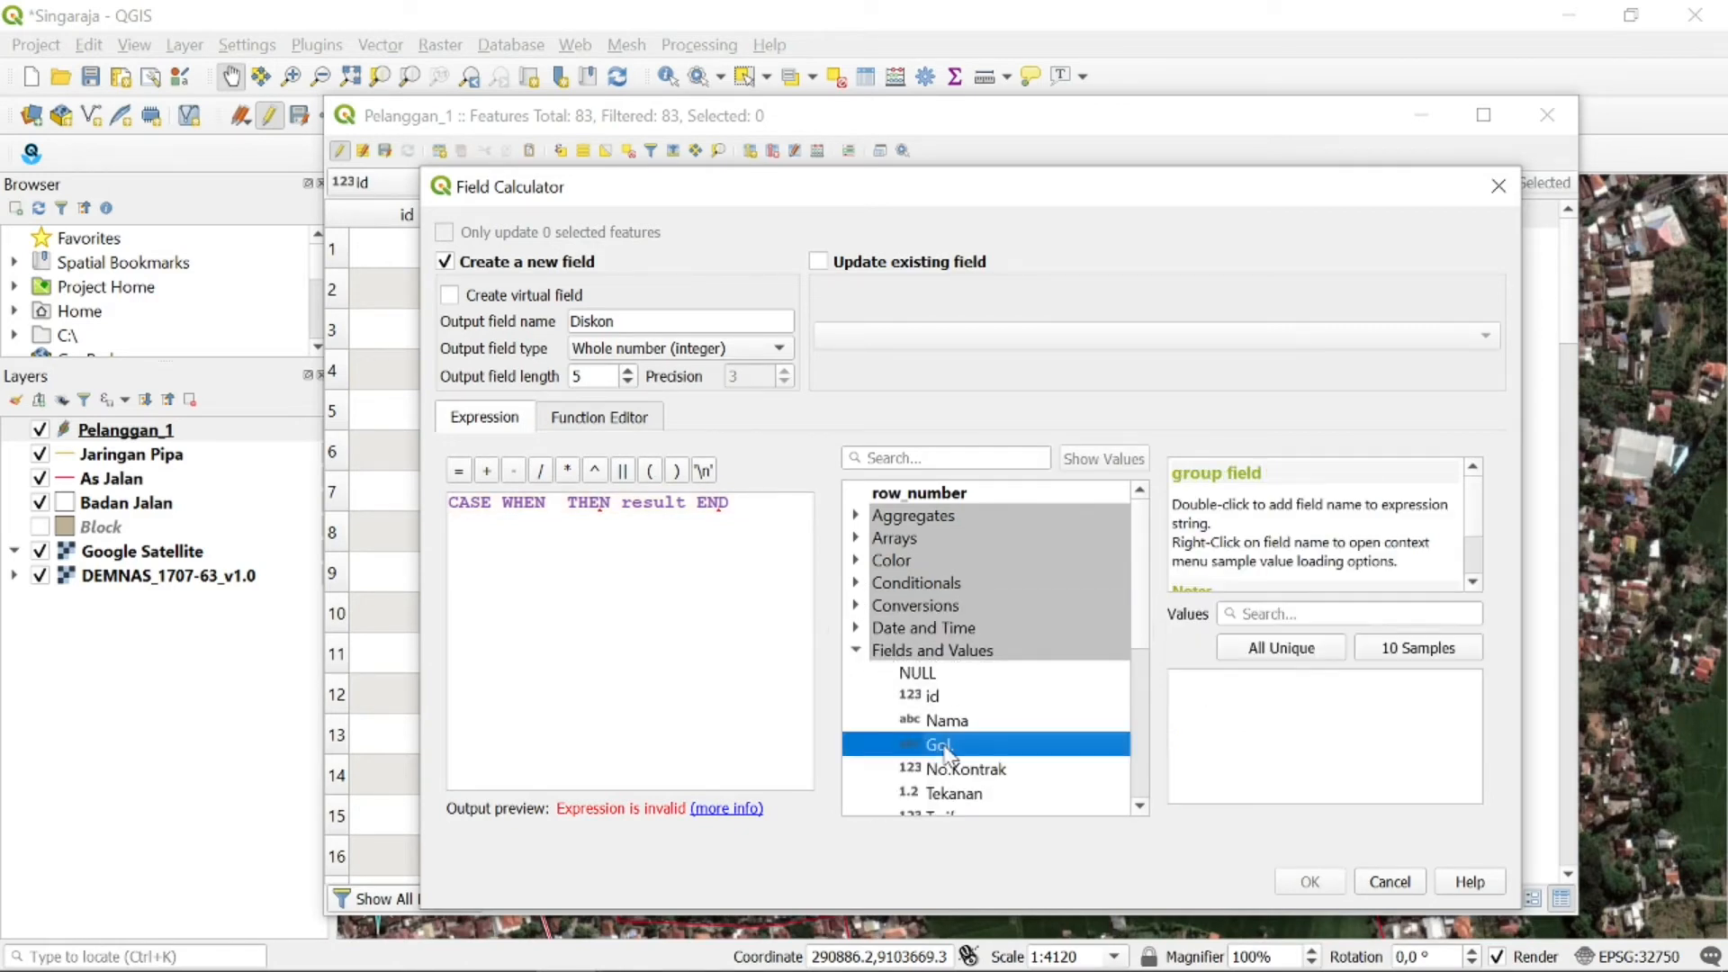
double_click(940, 745)
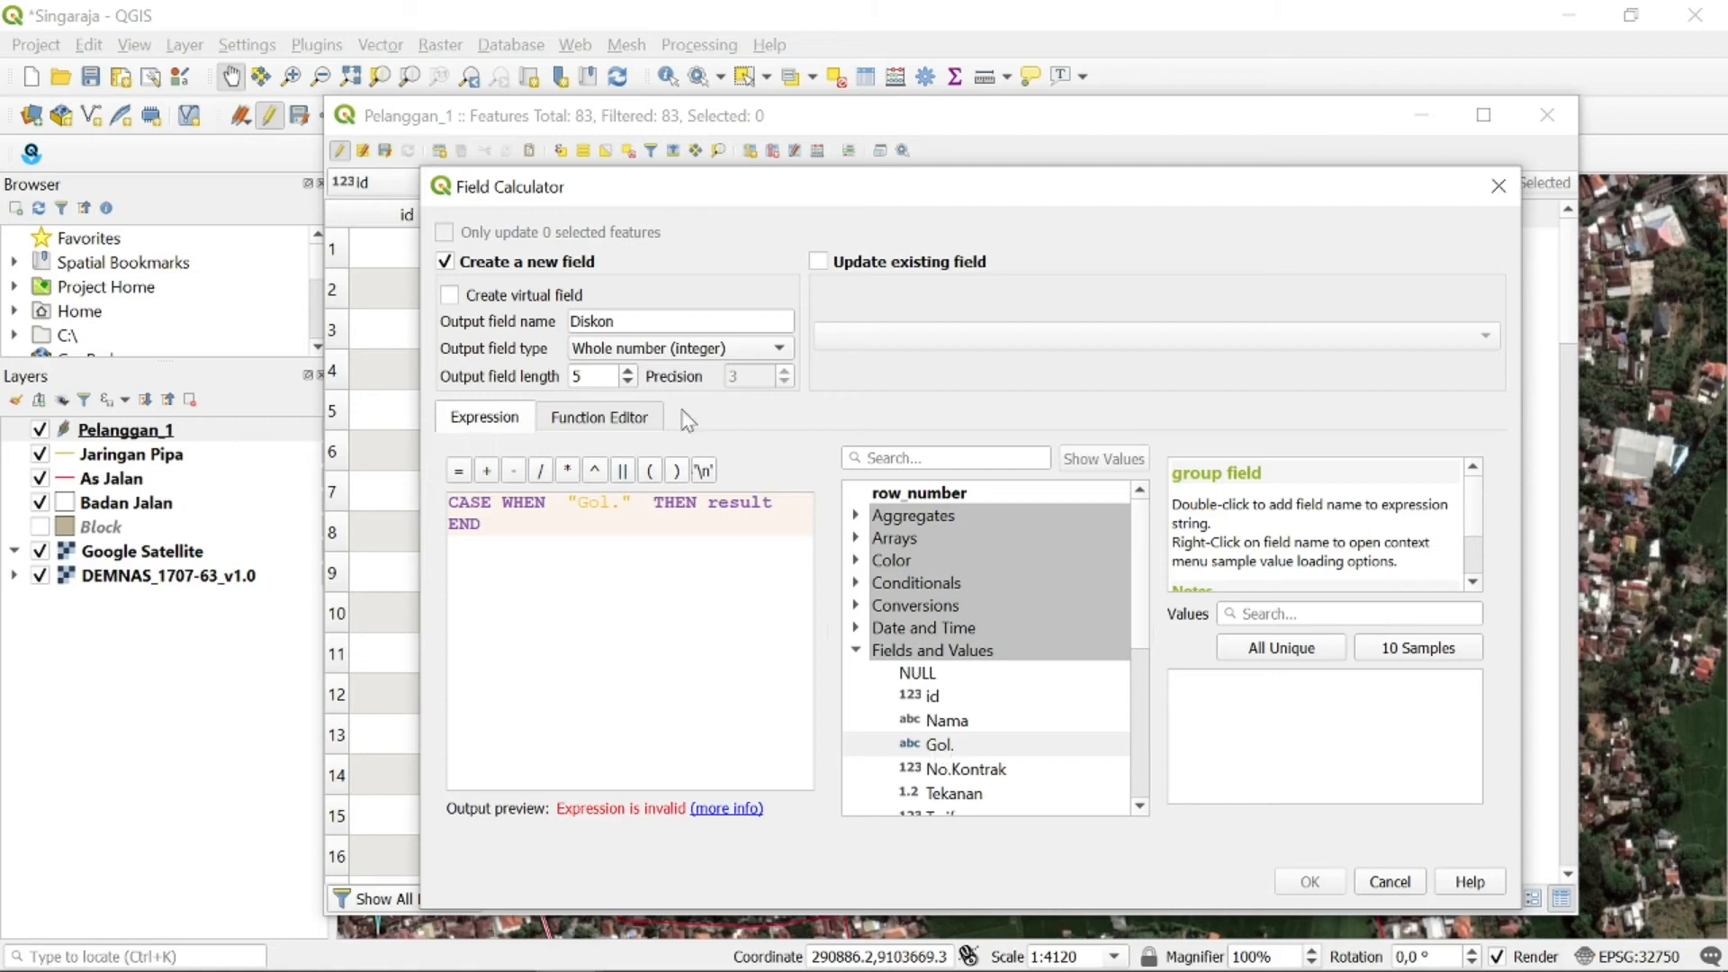
left_click_drag(743, 192, 796, 286)
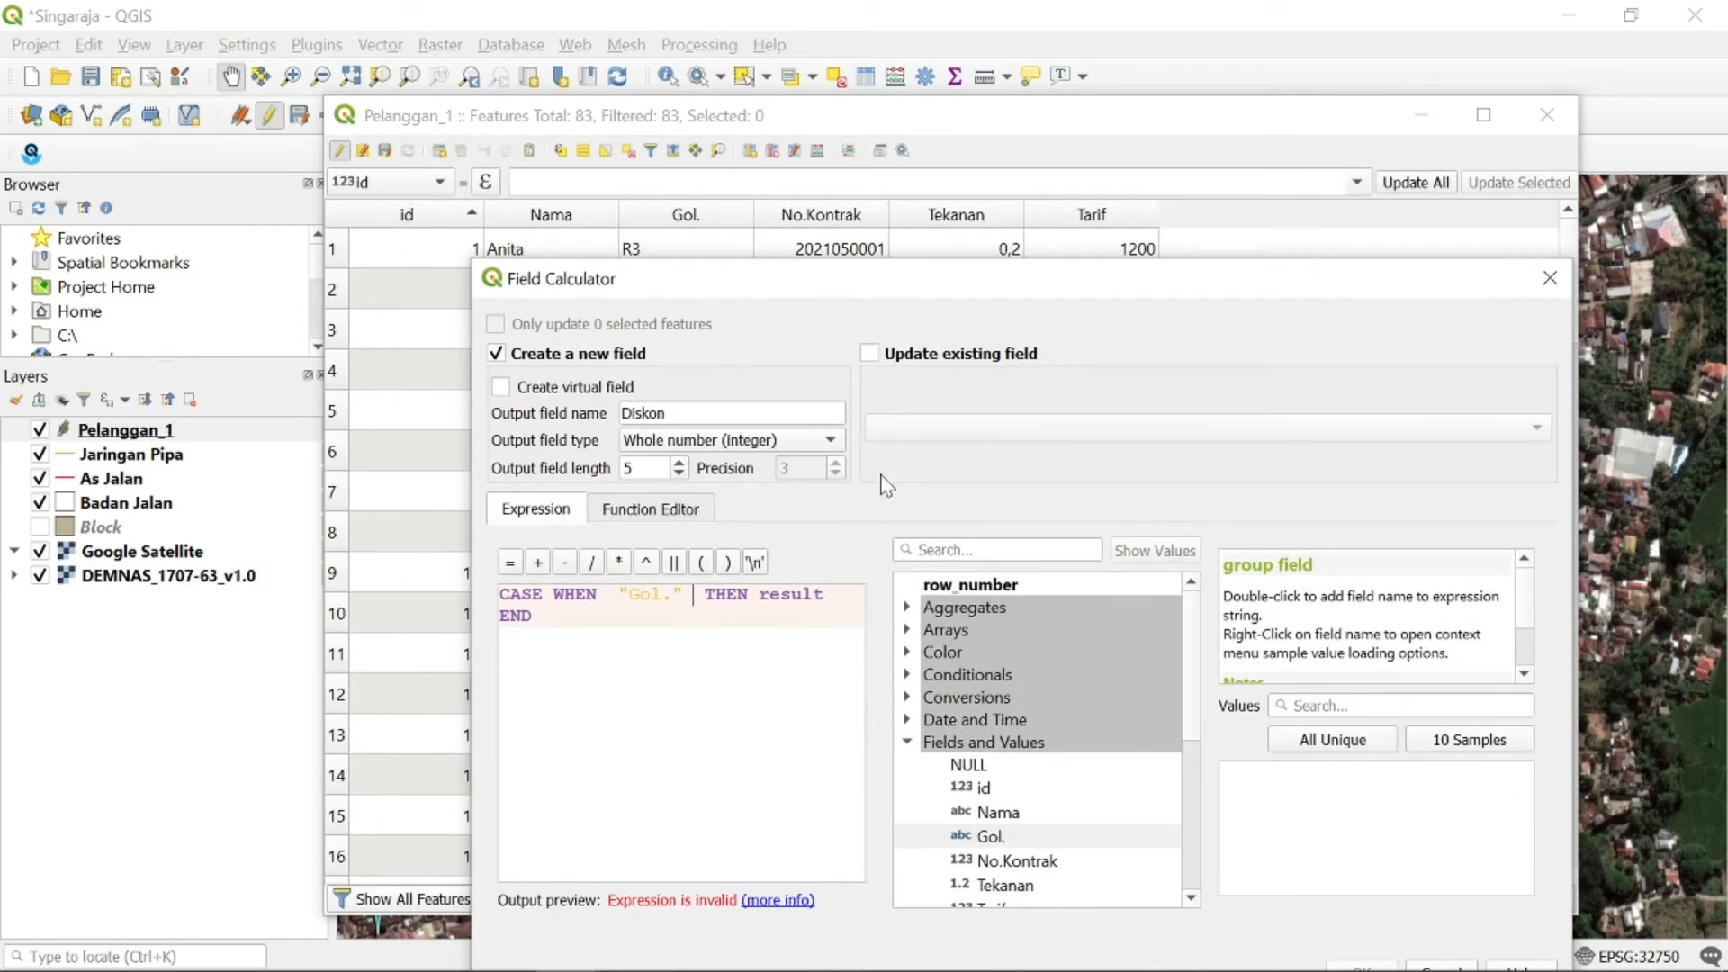
type("=")
type(" 'R3")
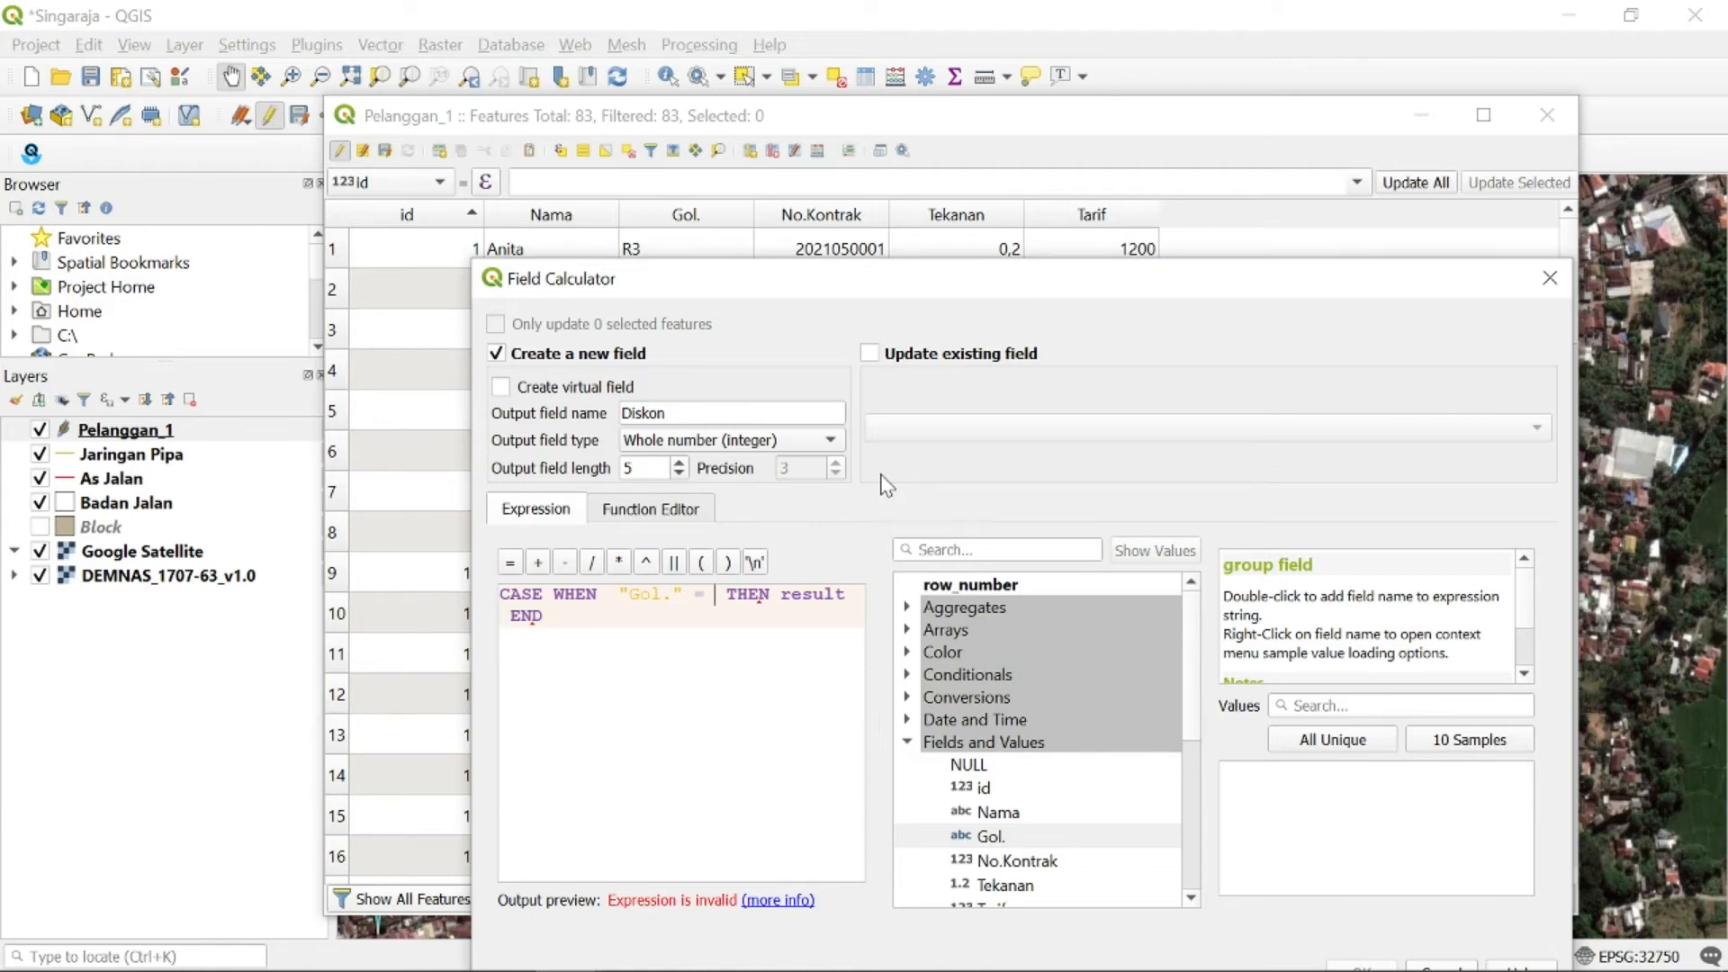
type("'")
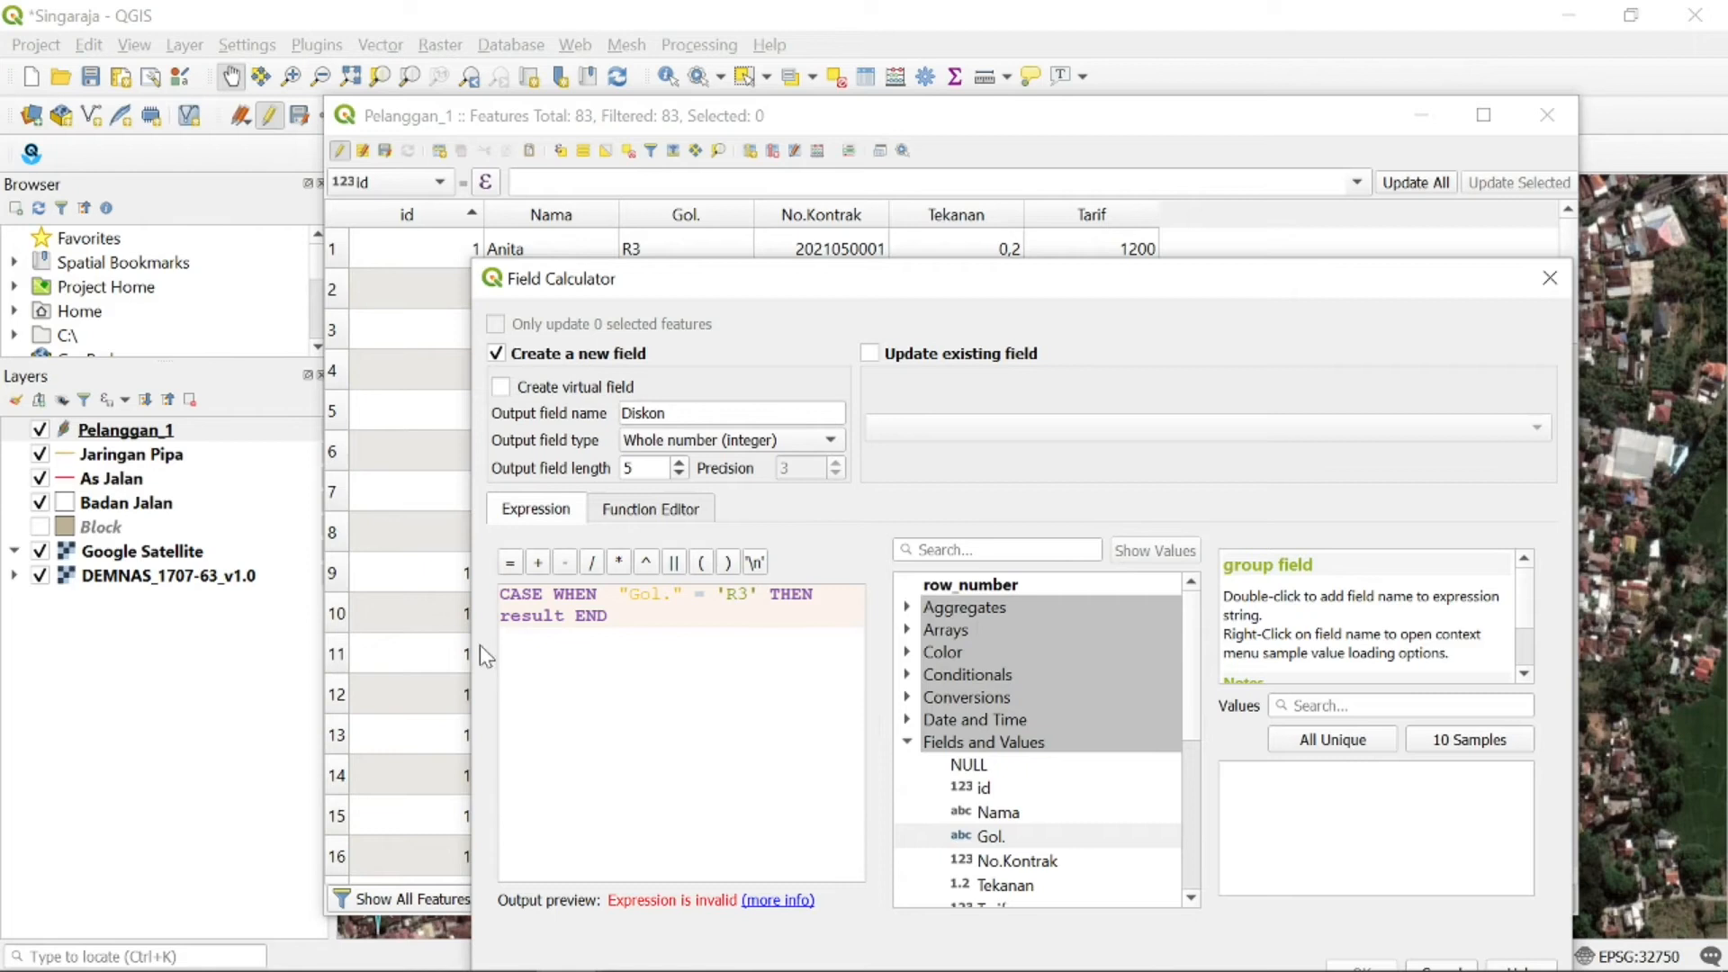
Extend the CASE condition with AND "Tekanan" < 0.3
left_click_drag(564, 615, 509, 616)
left_click(608, 617)
type("AND")
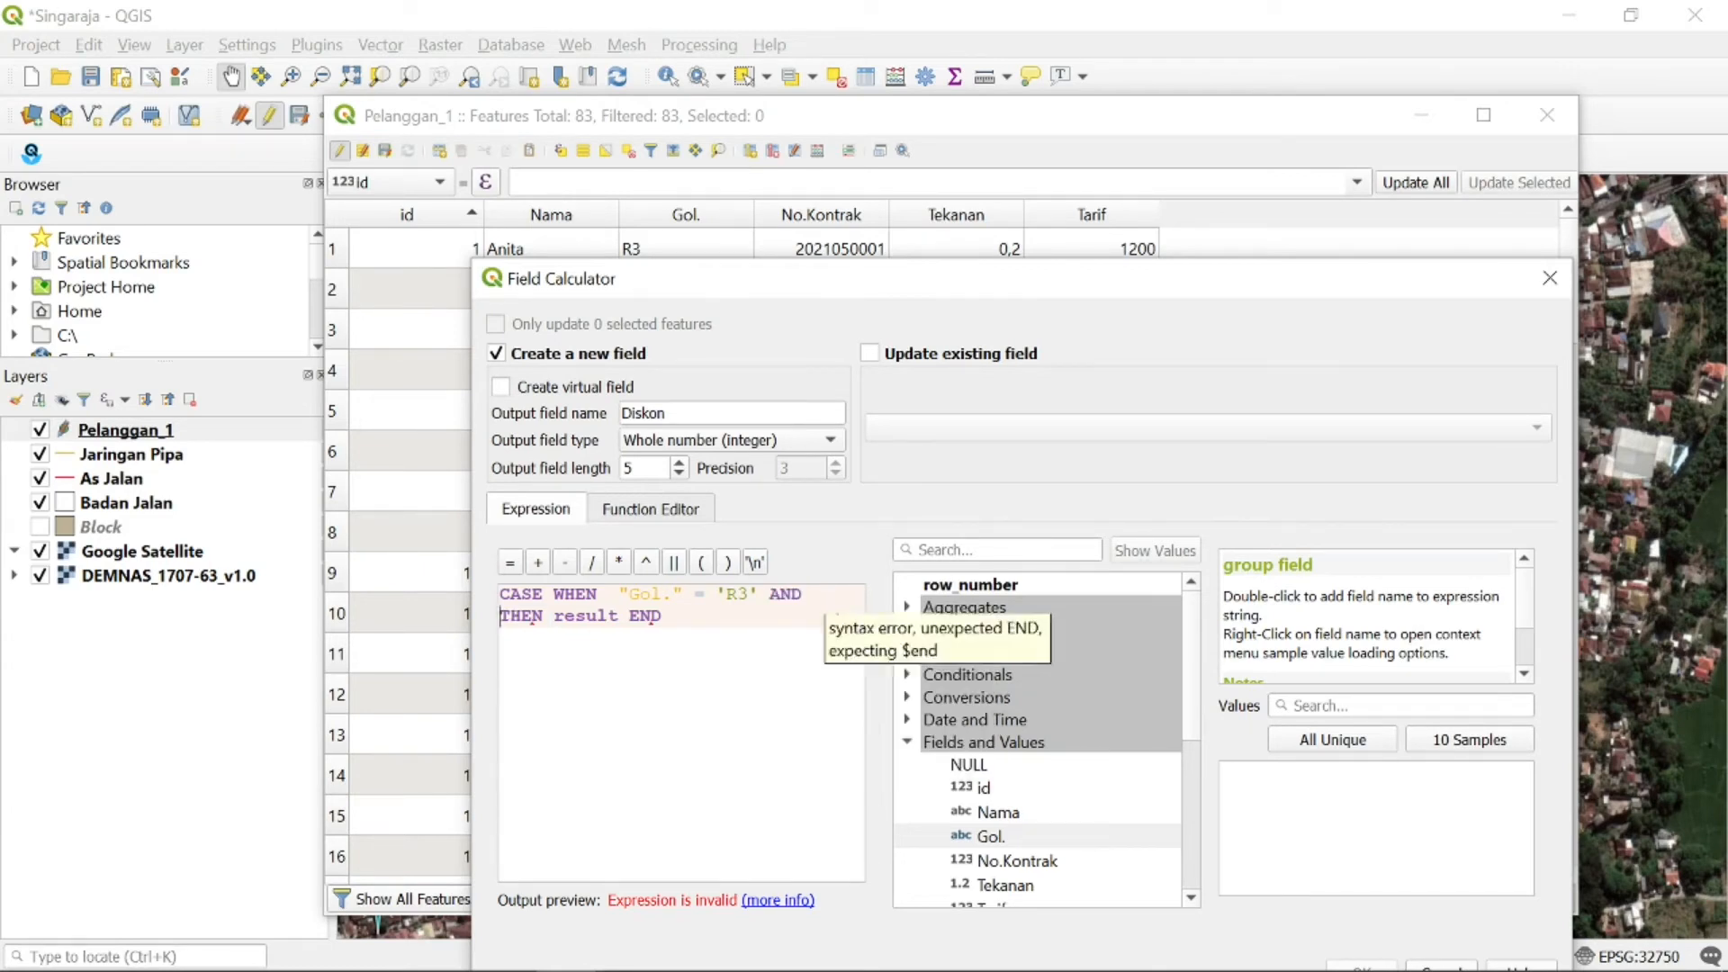
left_click_drag(944, 276, 998, 258)
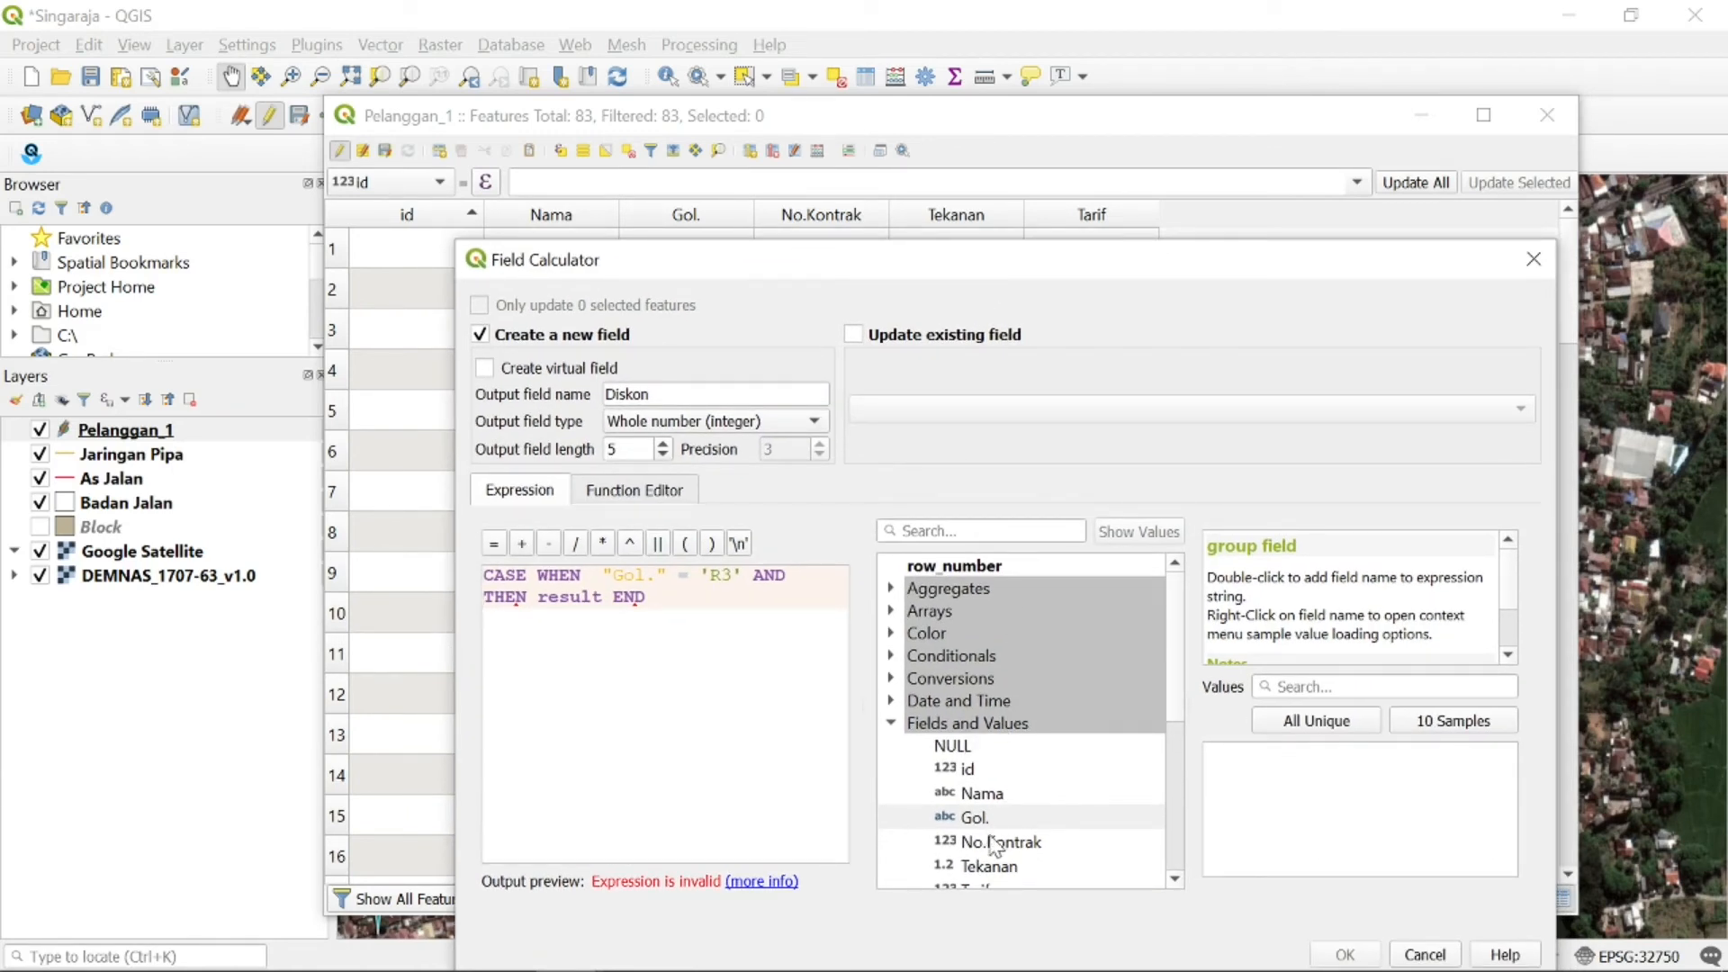
scroll(994, 842, "down", 1)
left_click(989, 798)
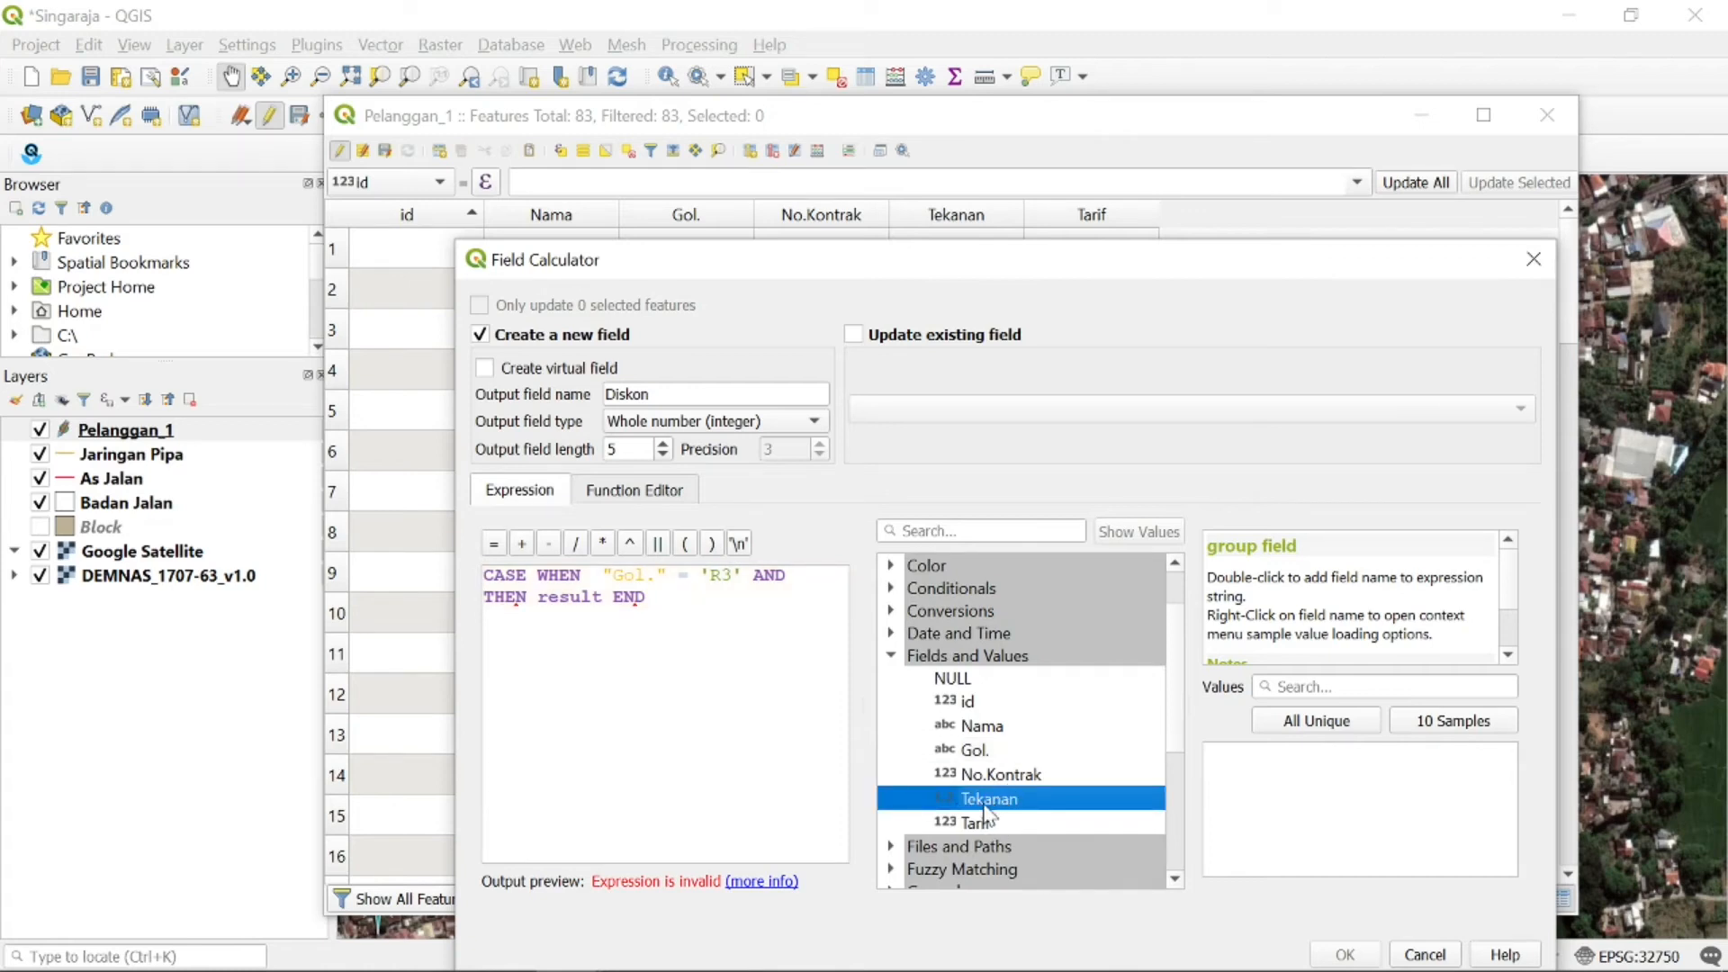
double_click(984, 803)
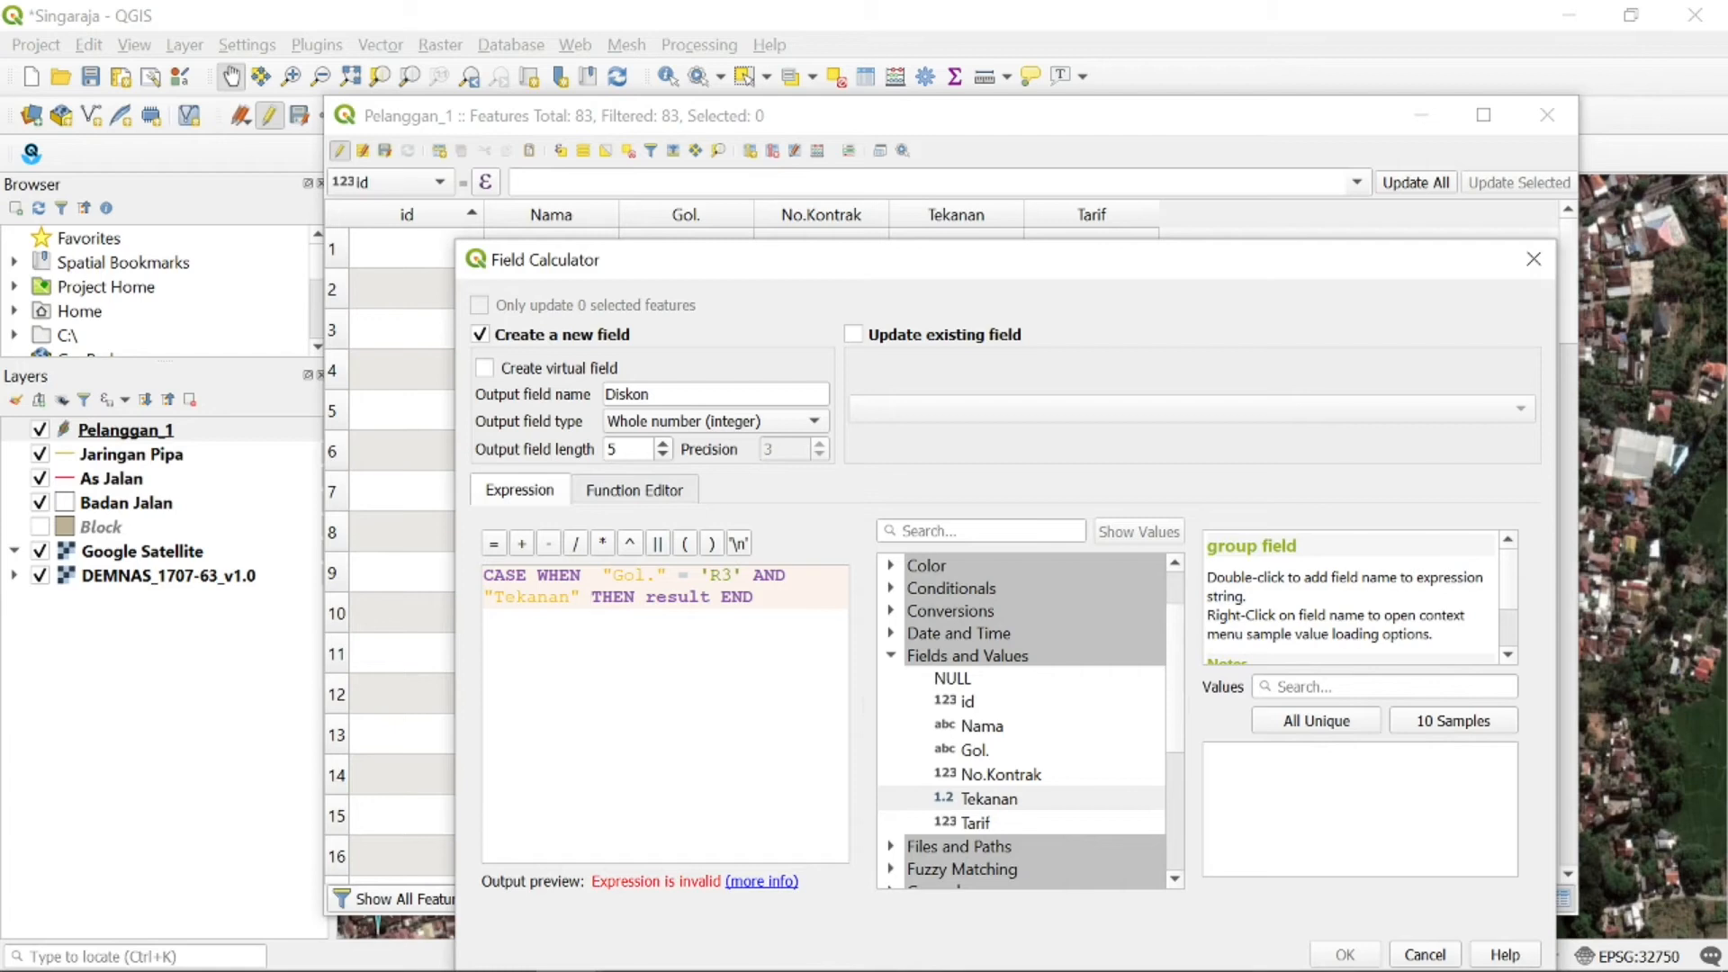
type("< ")
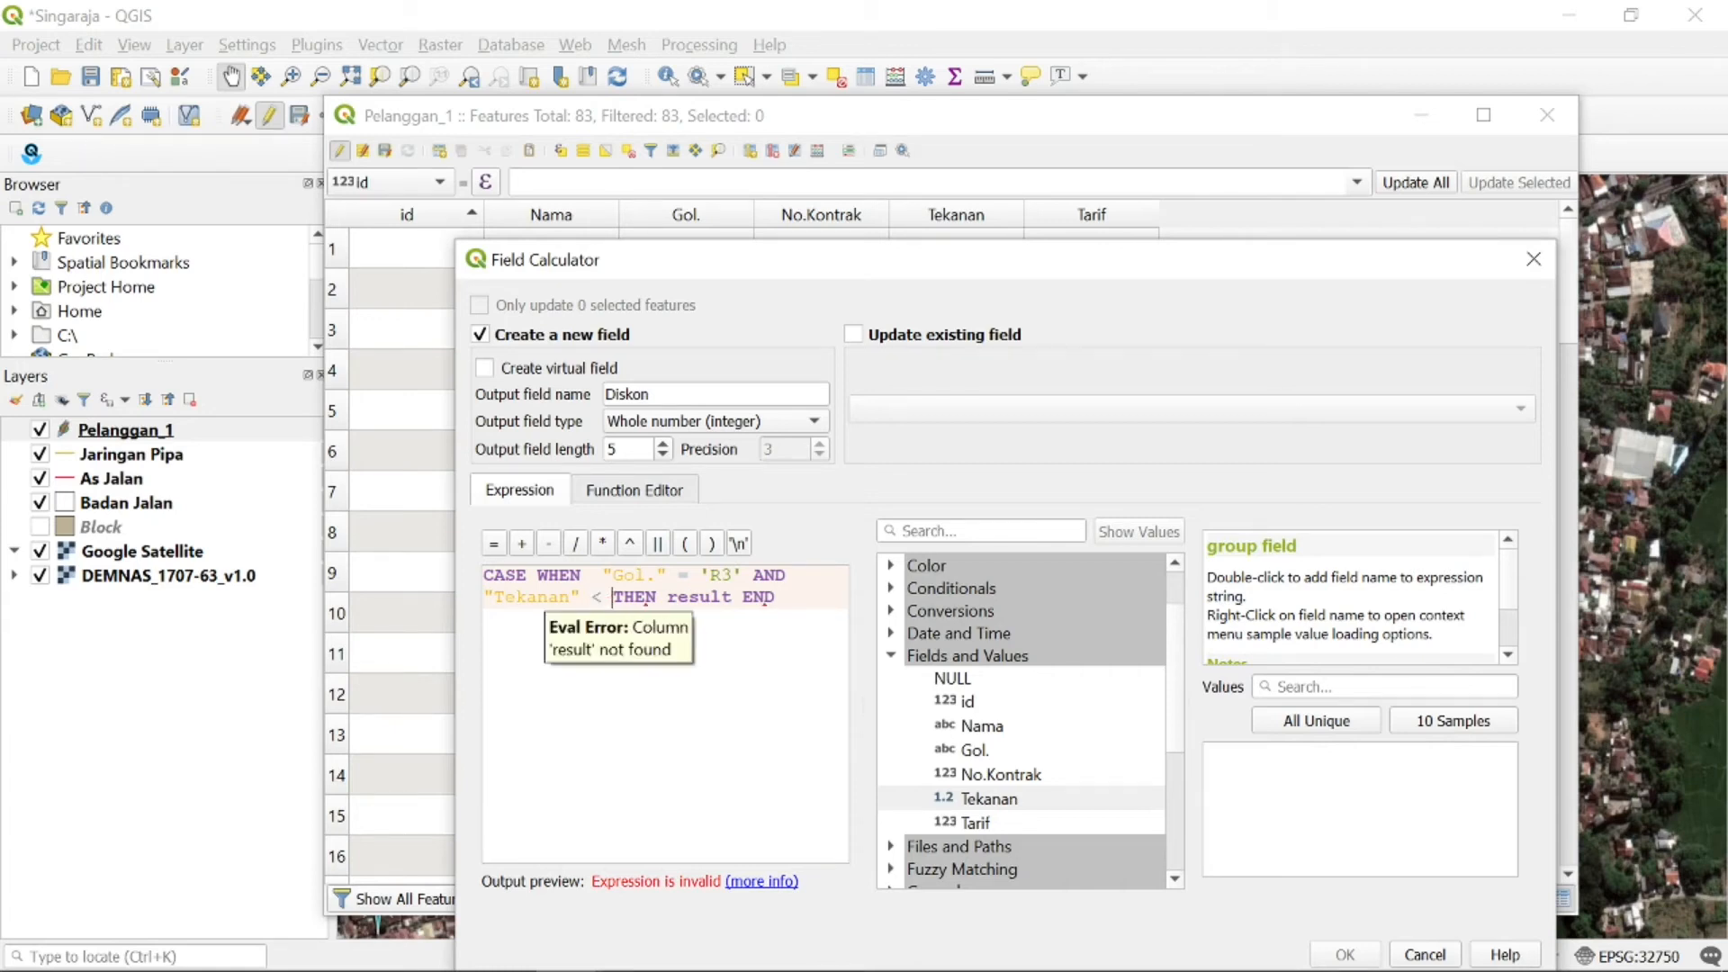
type("0.3")
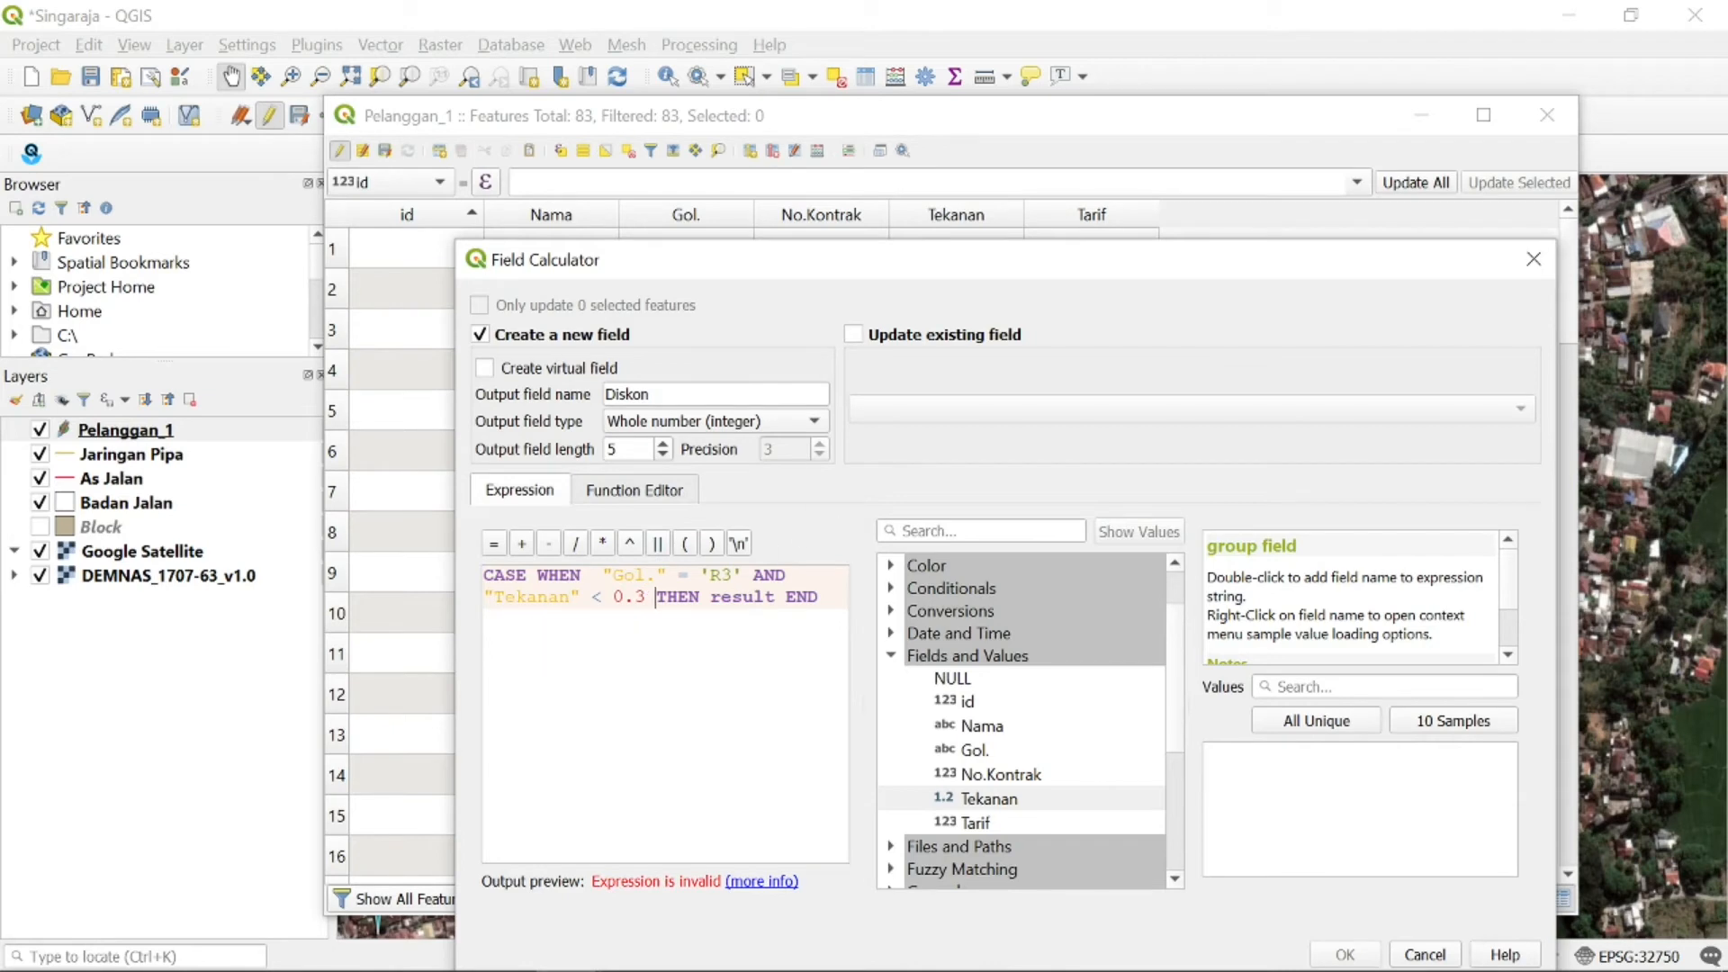
Replace the result placeholder in the CASE expression with "Tarif" * 0.8
left_click_drag(710, 597, 774, 597)
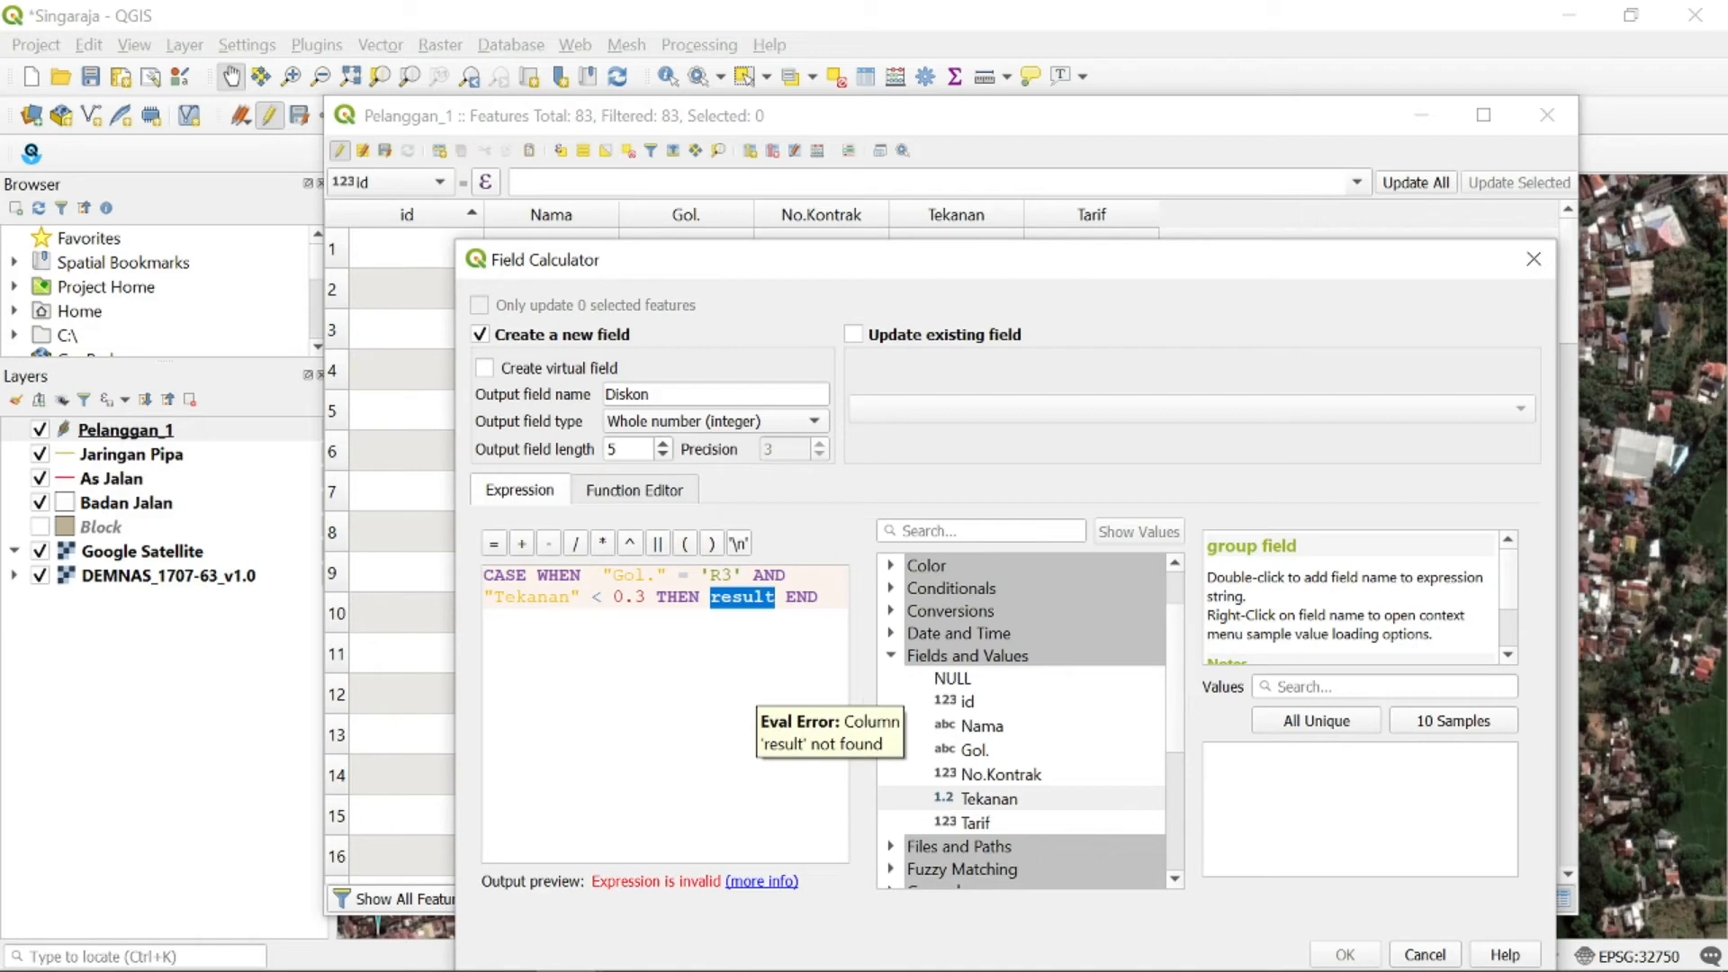
key("BackSpace")
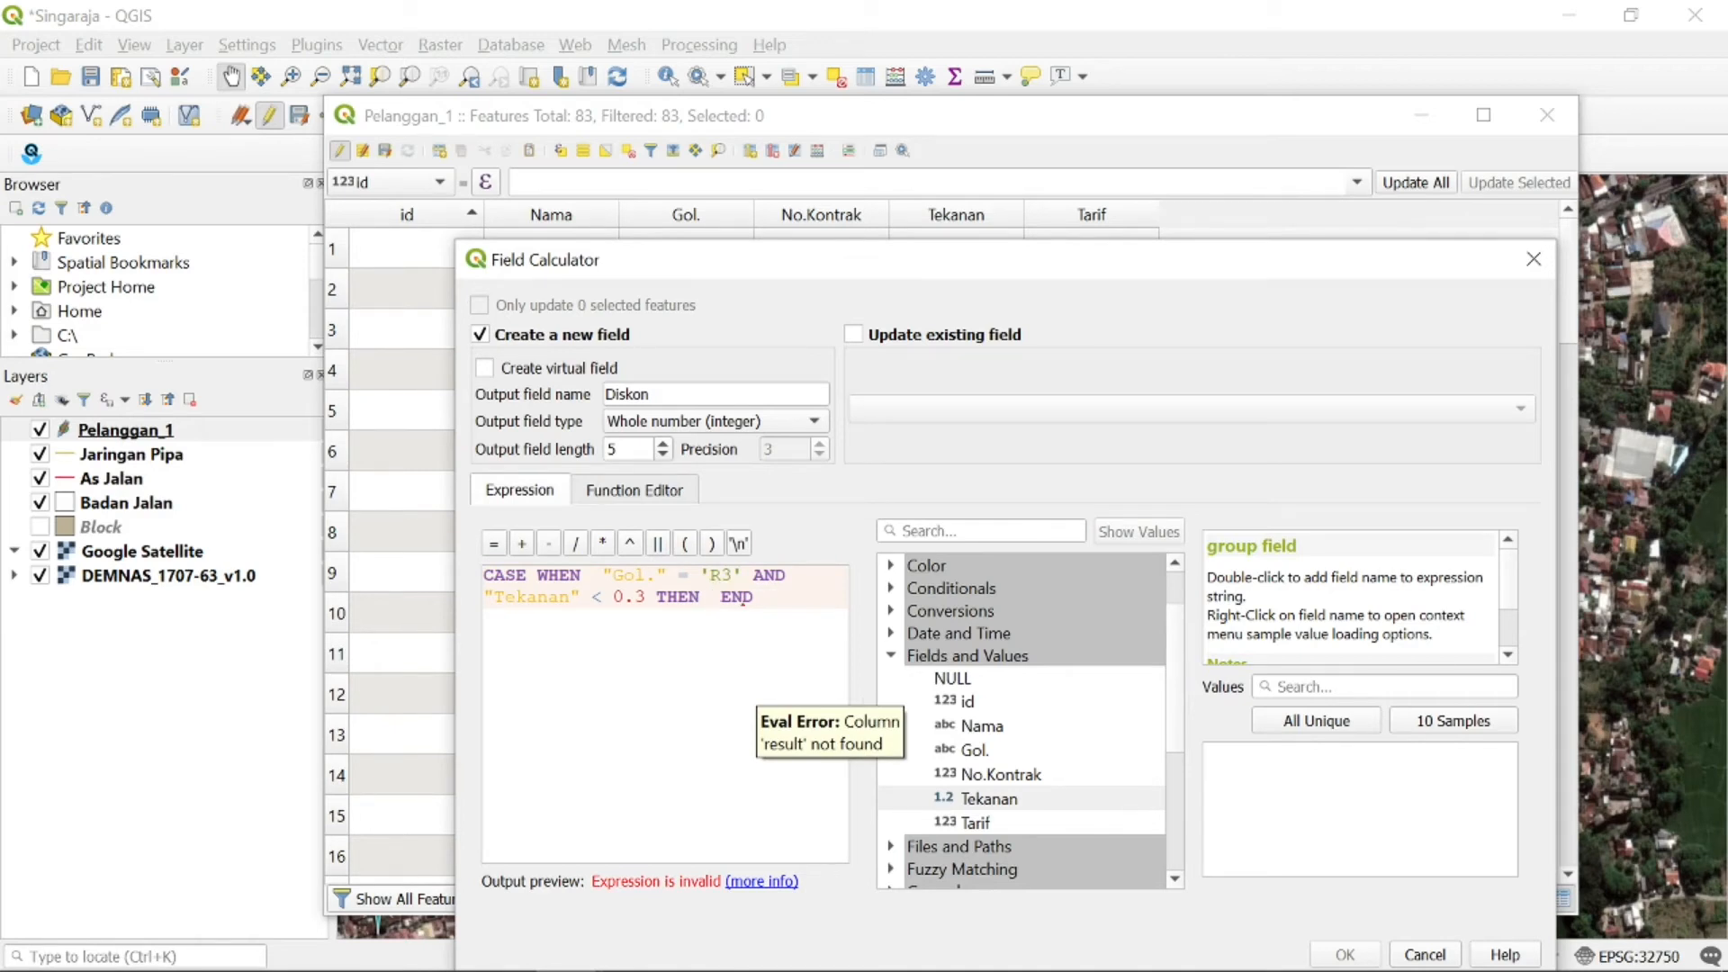
double_click(975, 822)
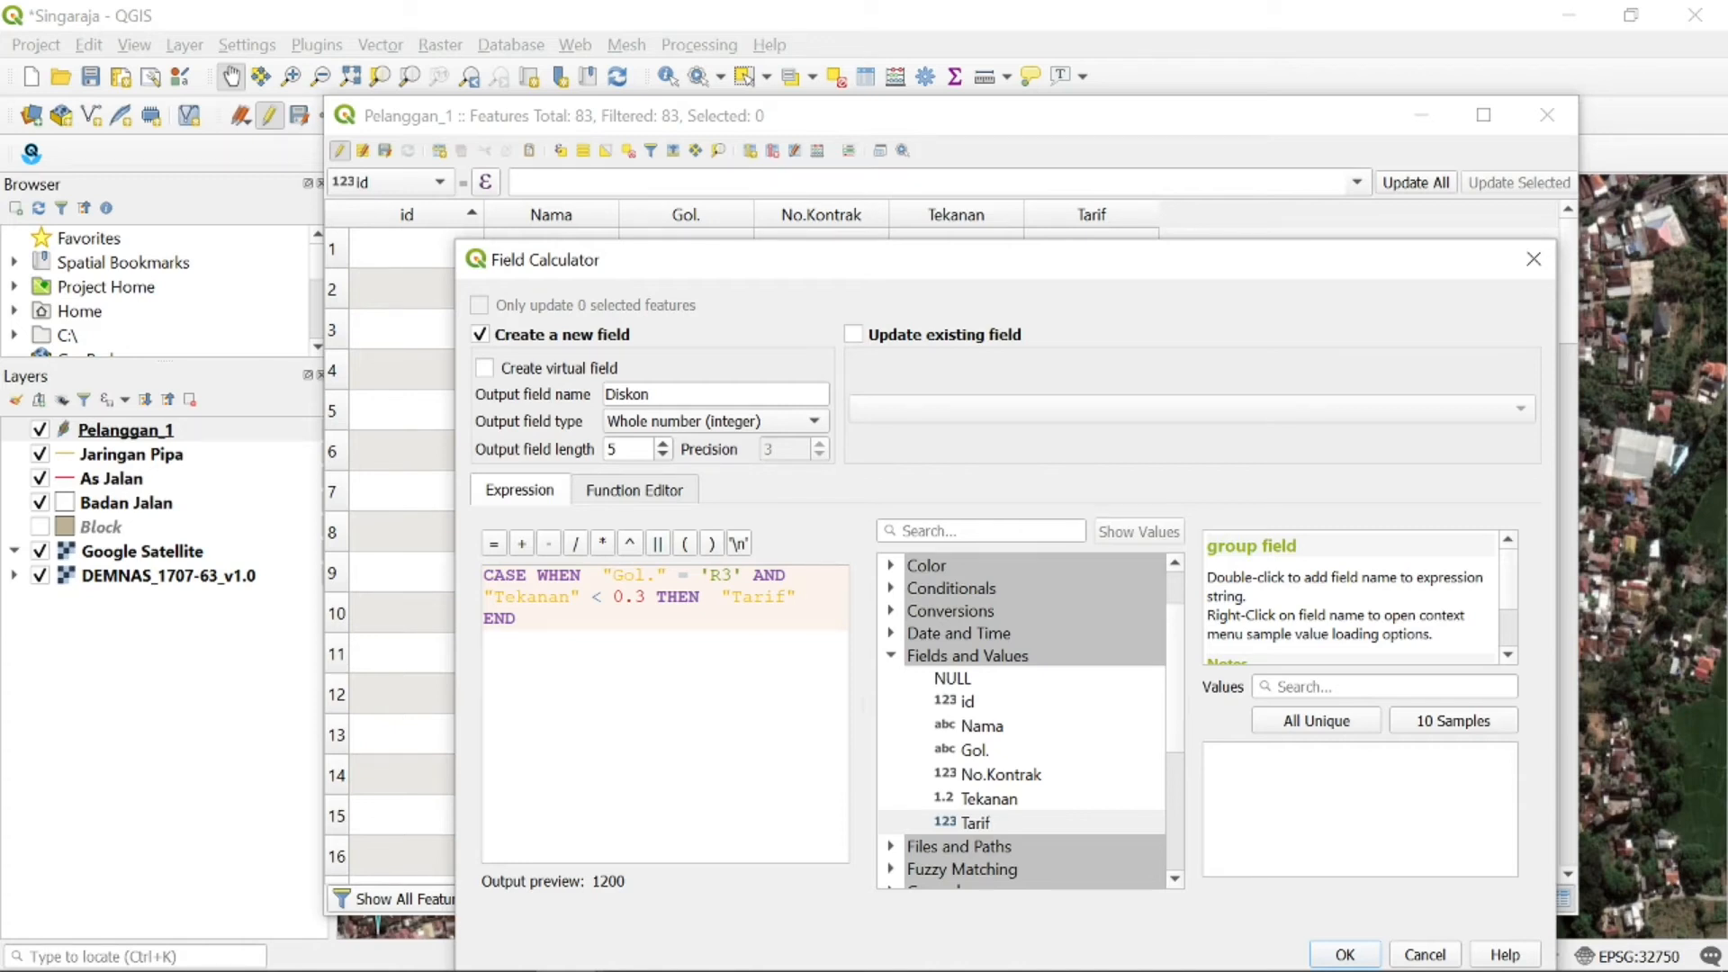
type("* ")
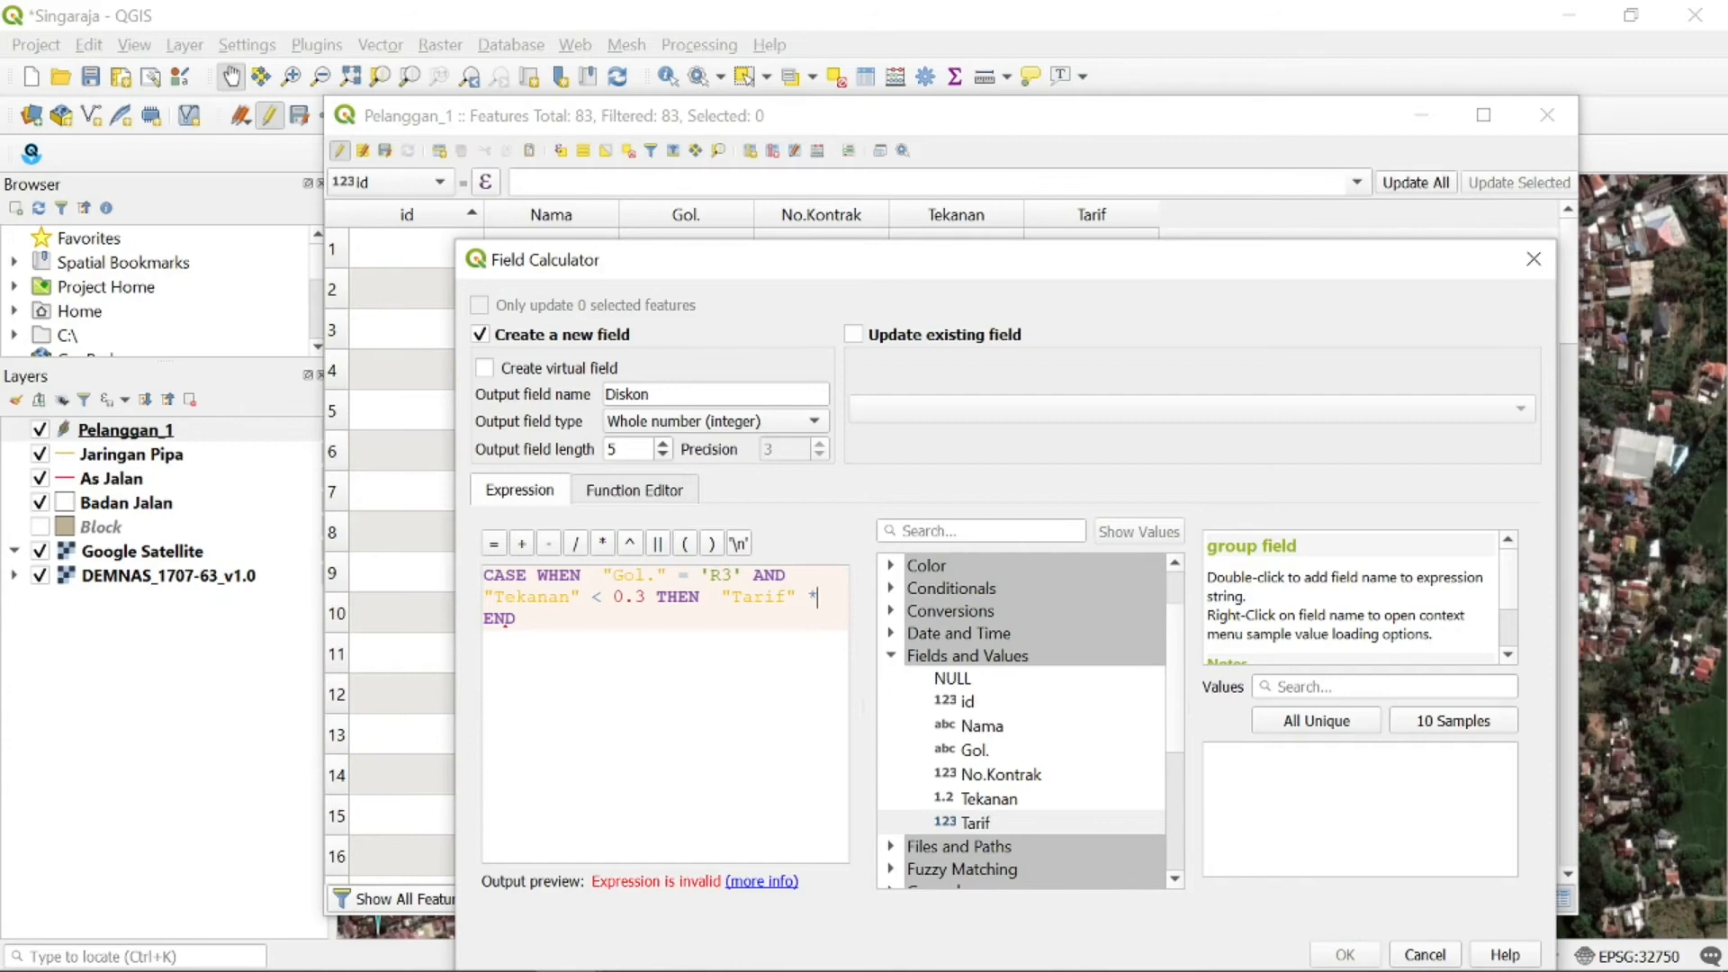
type("0.8")
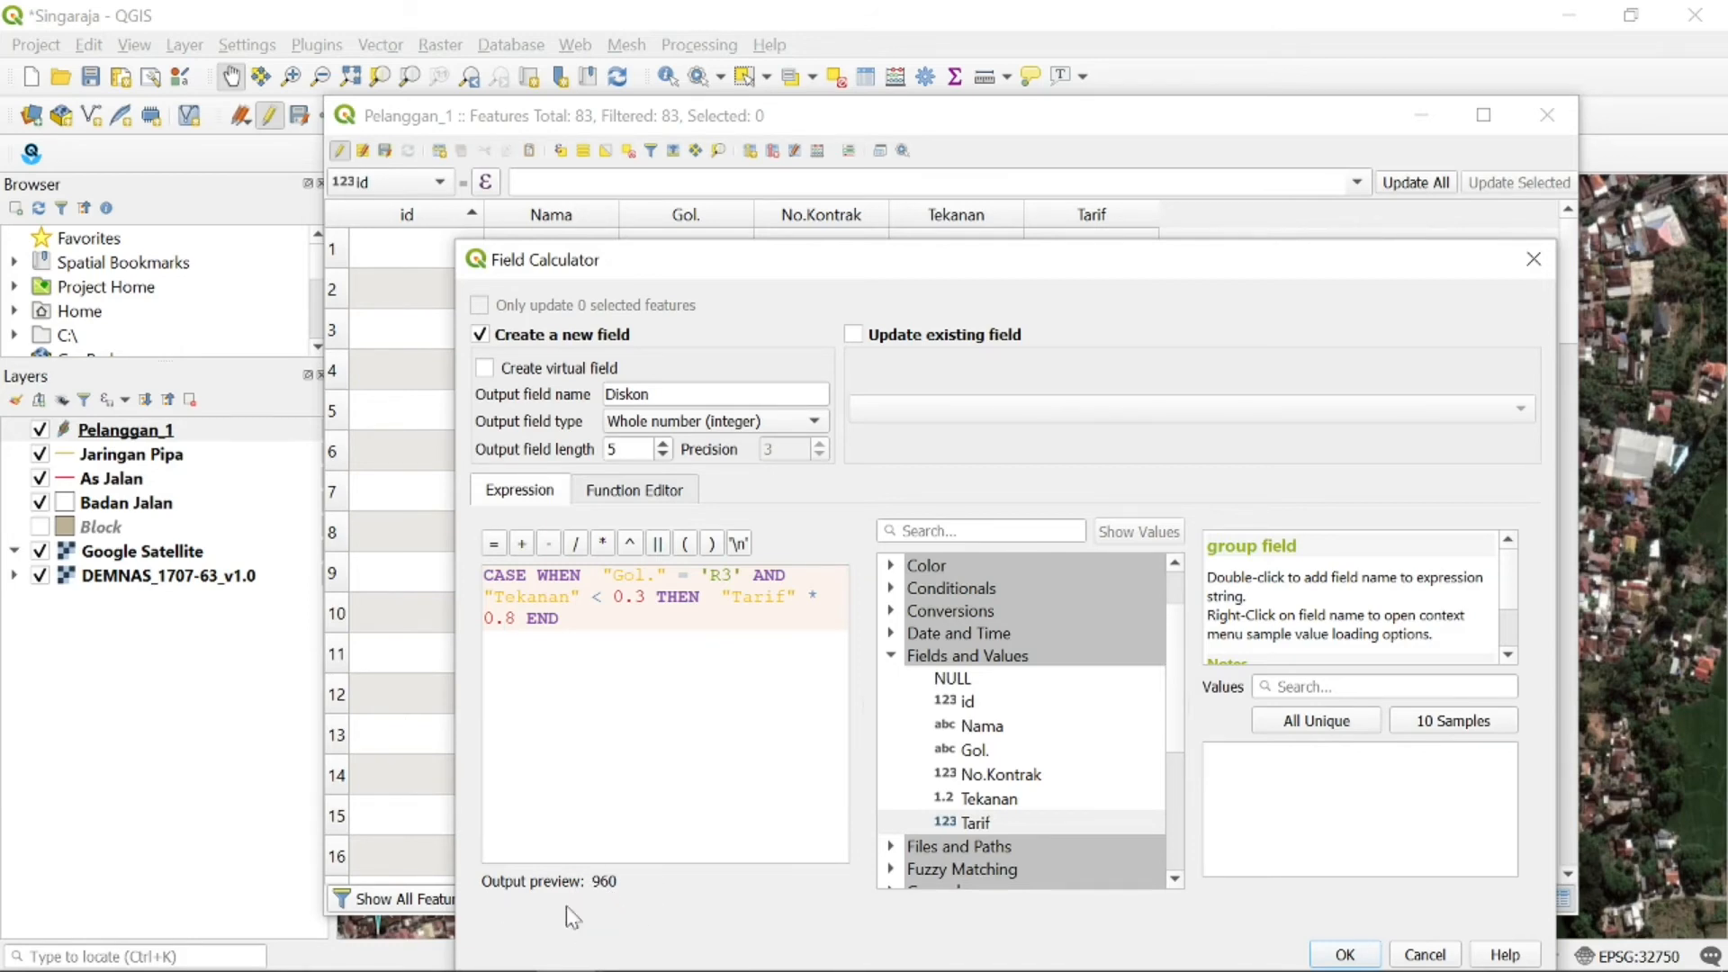
Run the Field Calculator to create the Diskon field and sort the attribute table by id in ascending order
left_click_drag(684, 270, 666, 330)
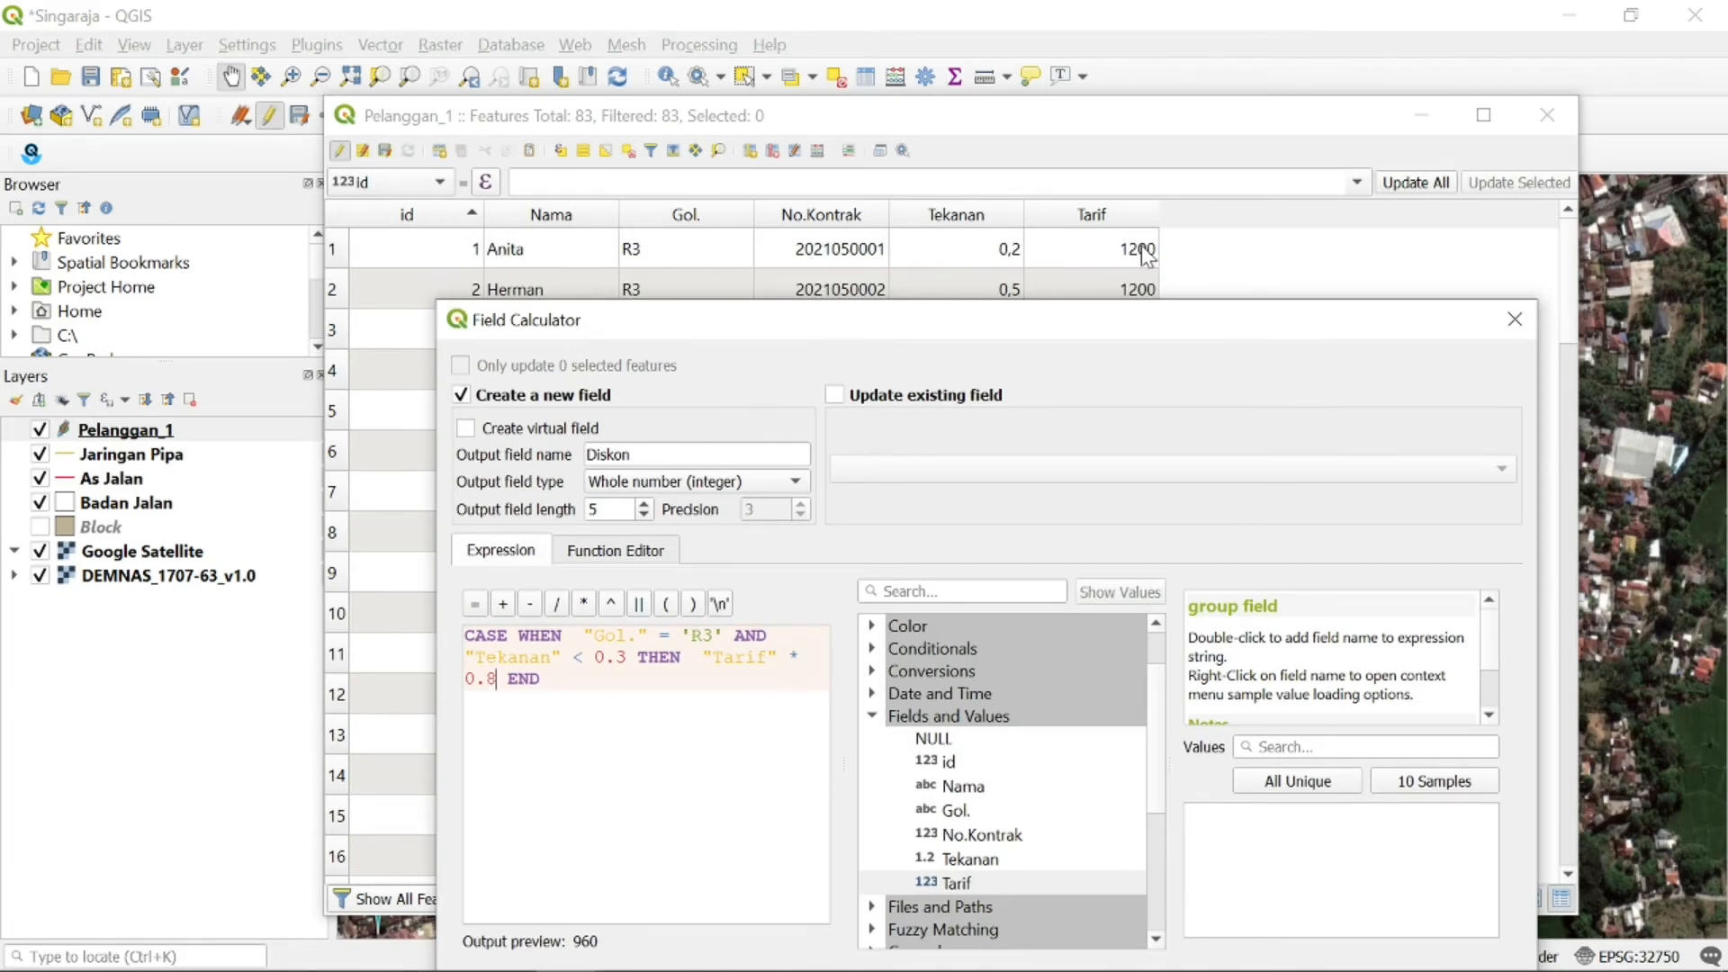
left_click_drag(1085, 322, 1085, 297)
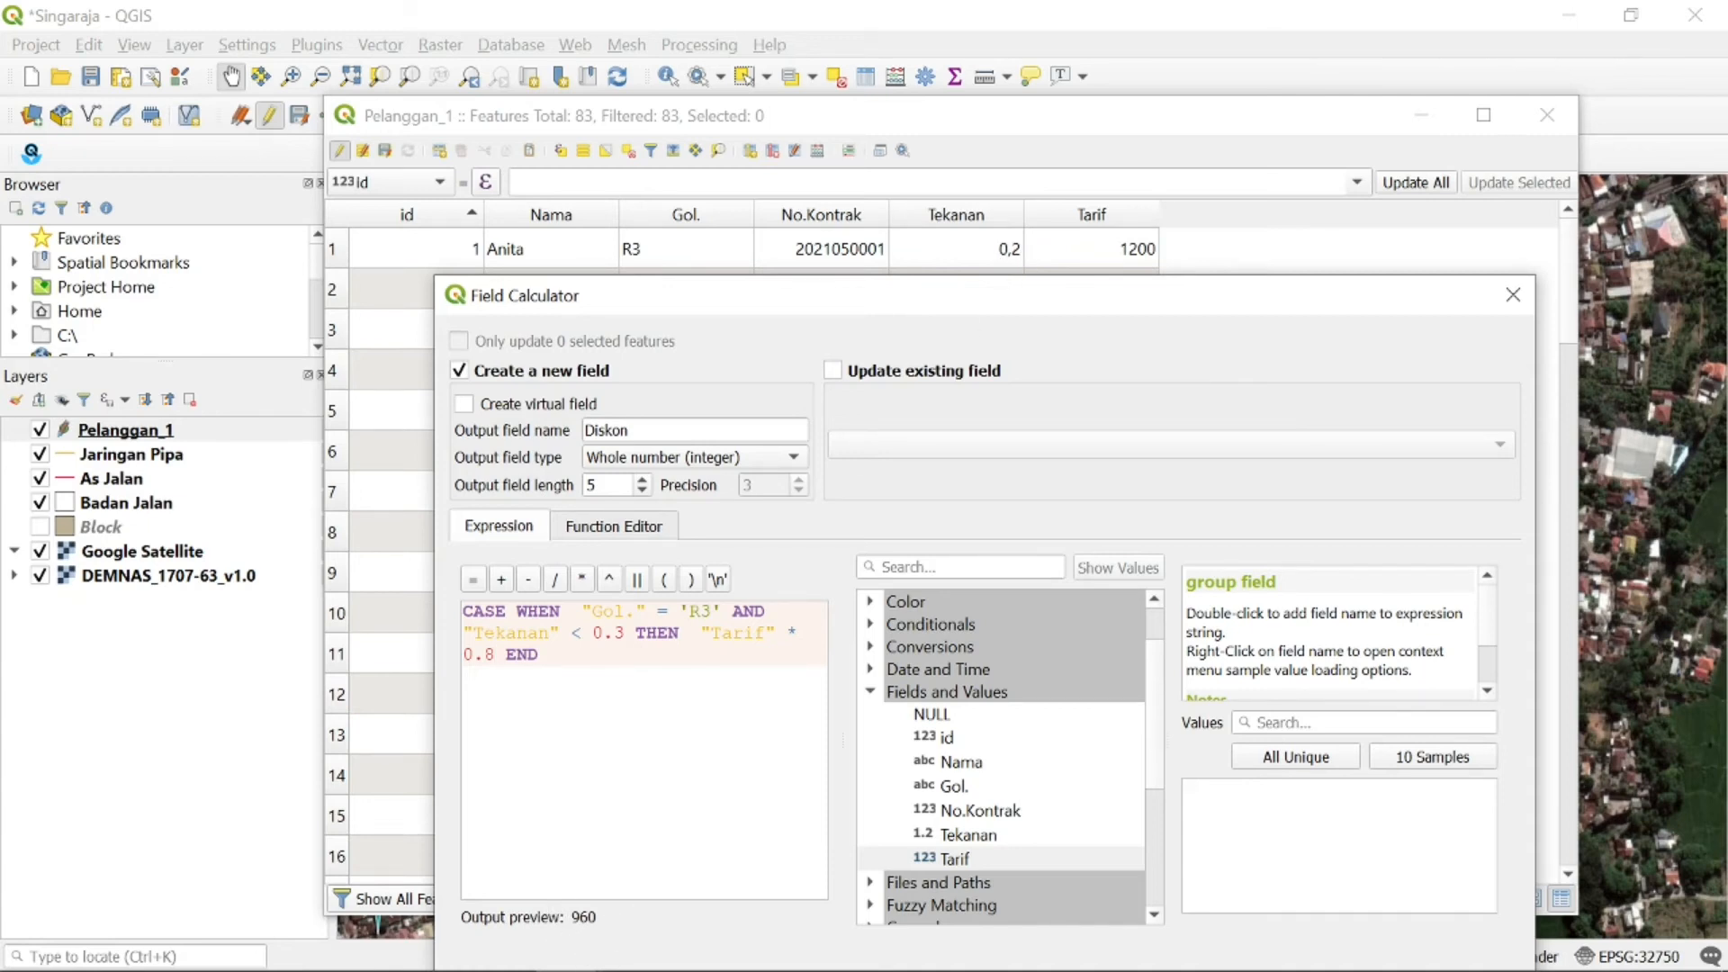
left_click_drag(936, 306, 874, 212)
left_click(1266, 895)
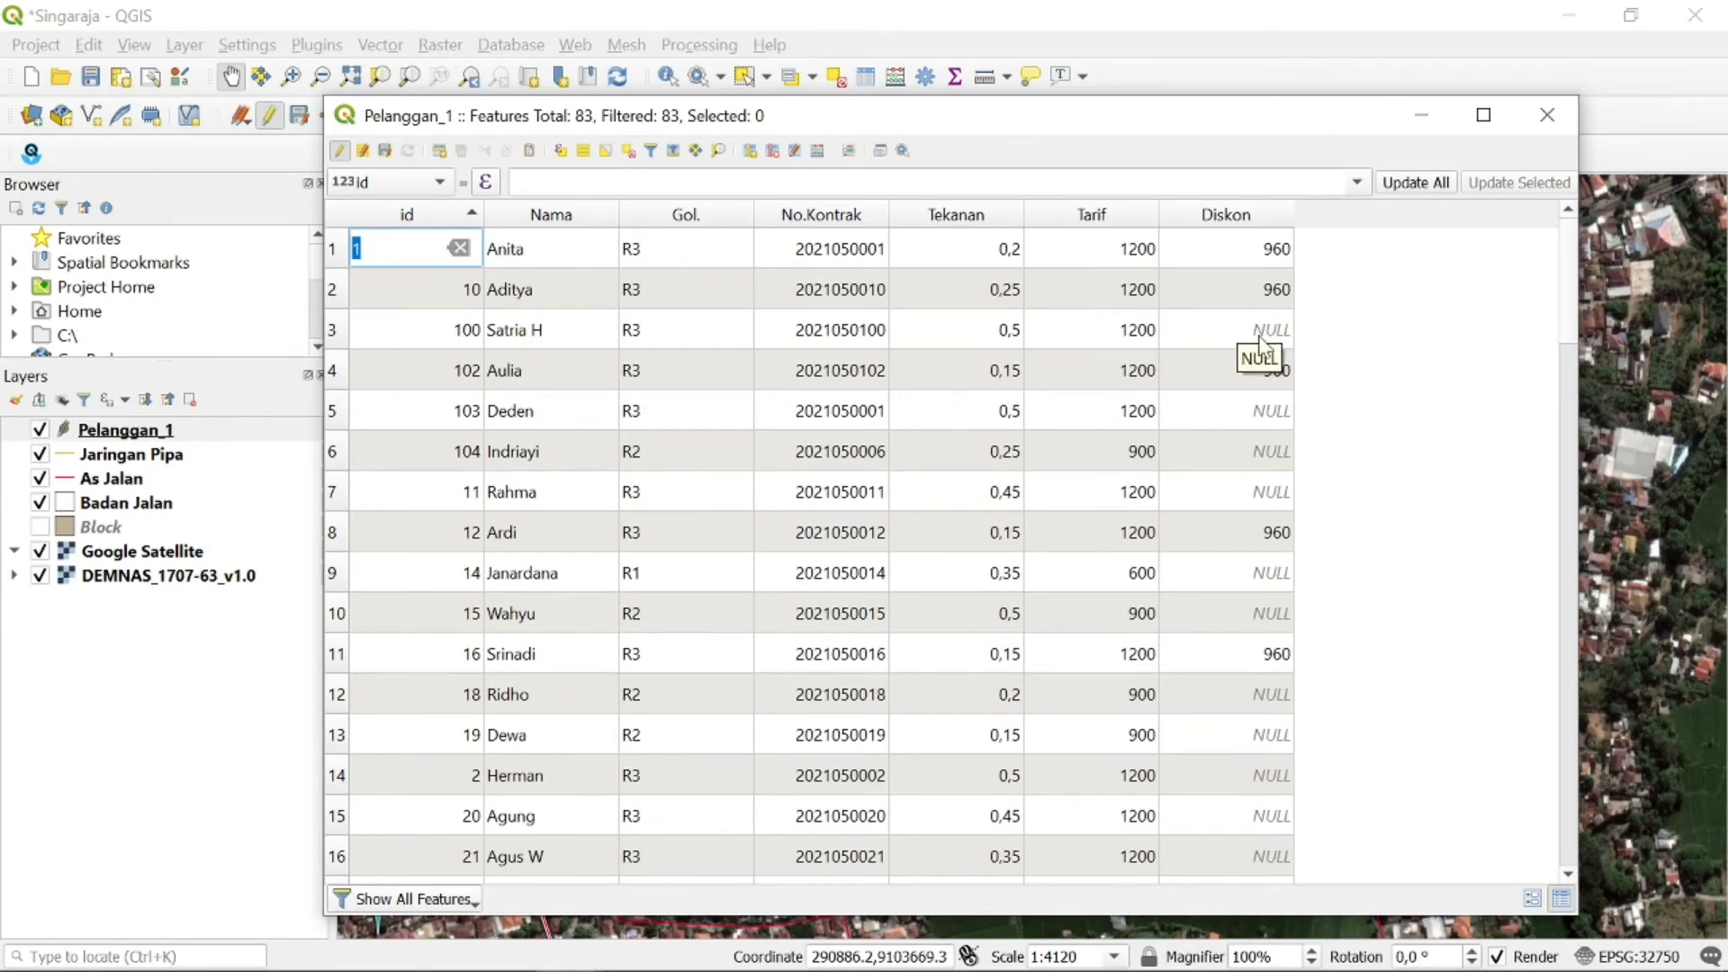
left_click(470, 218)
left_click(470, 218)
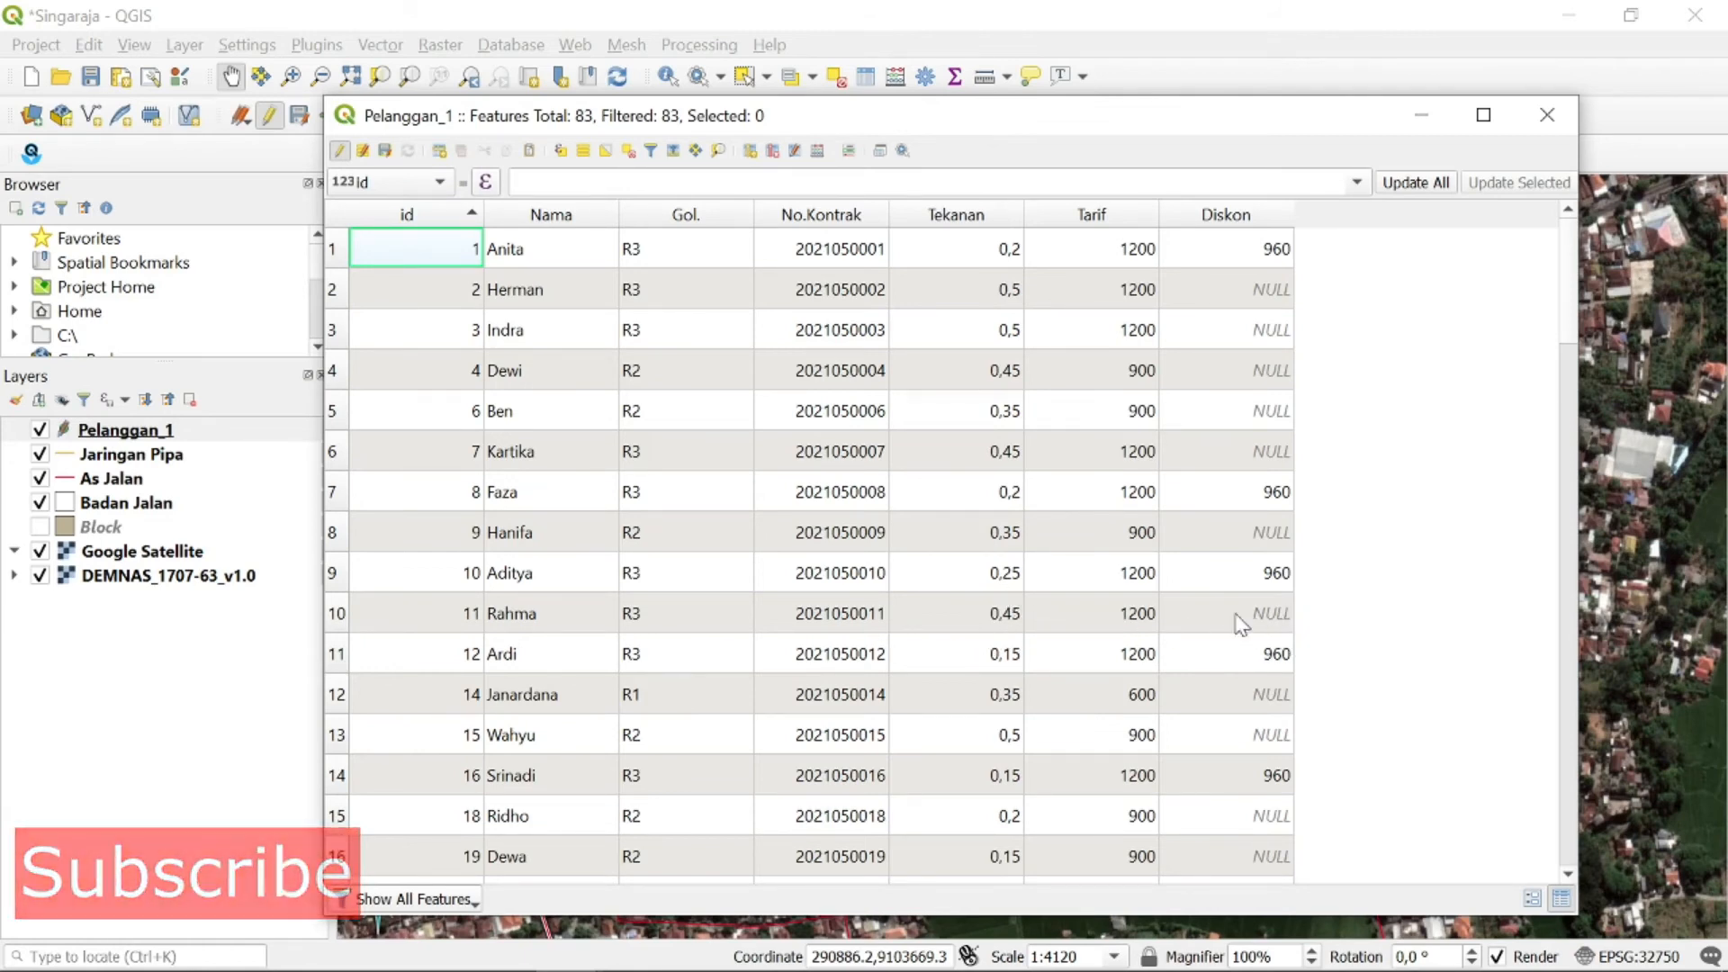
Review the Diskon values throughout the attribute table against the Gol., Tekanan and Tarif columns
scroll(1213, 521, "down", 6)
scroll(1212, 510, "down", 6)
scroll(1213, 527, "up", 15)
scroll(1161, 540, "up", 4)
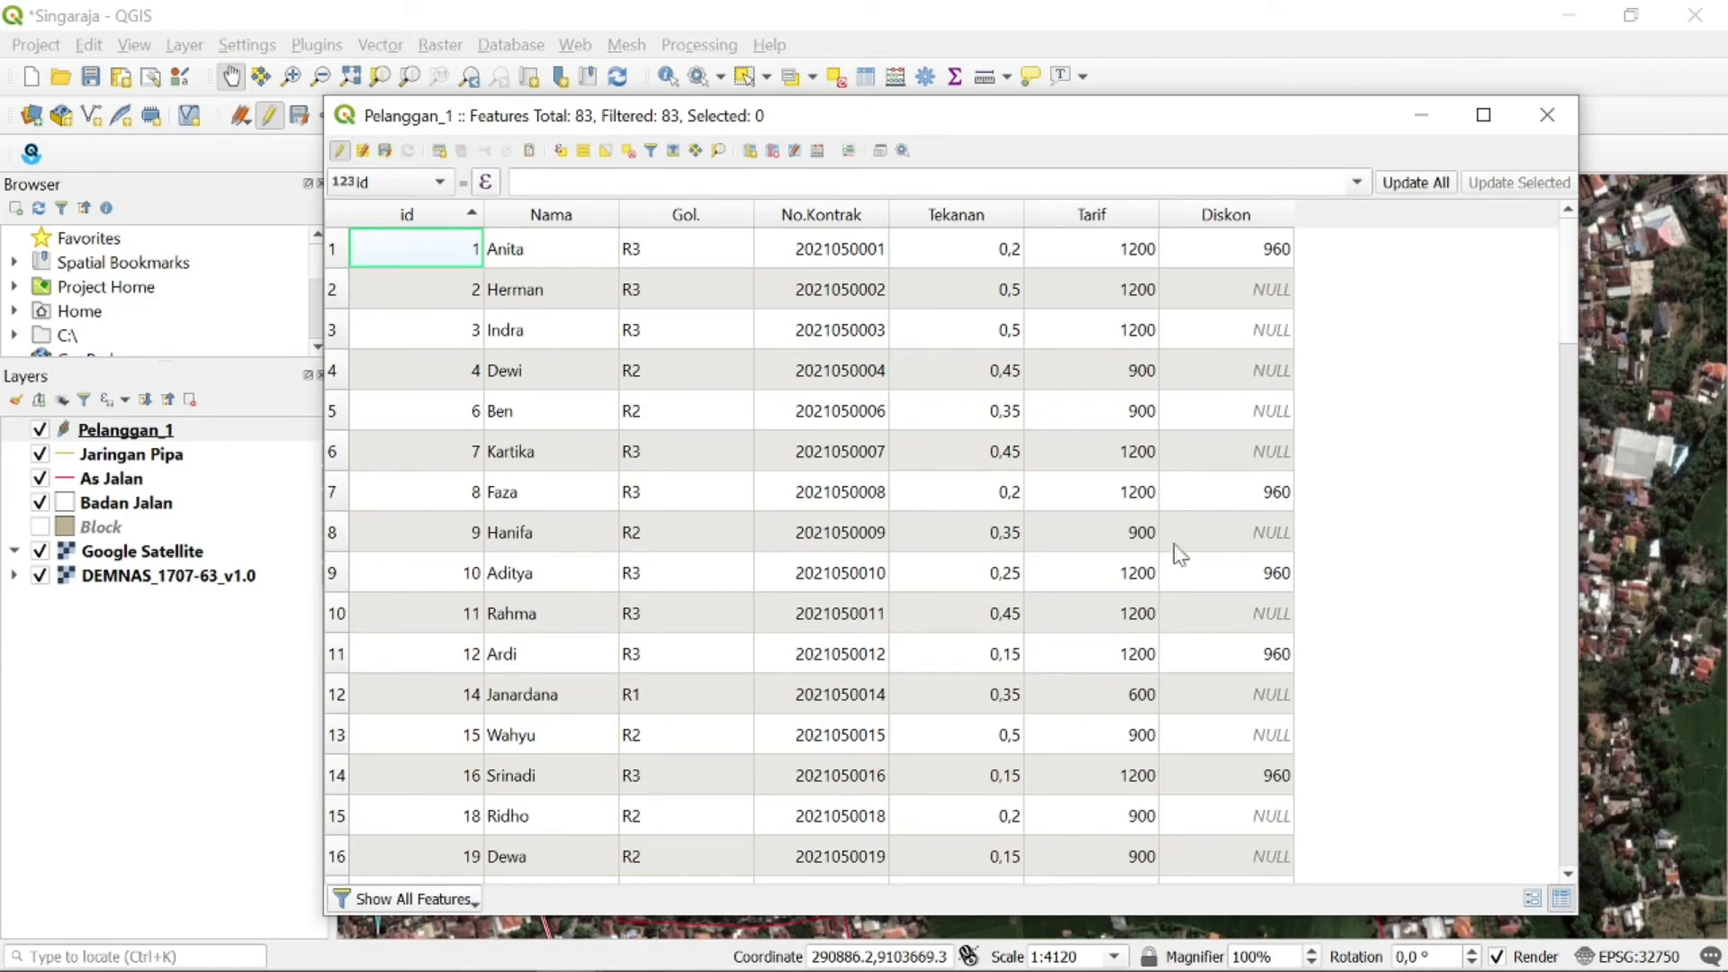
scroll(1251, 441, "down", 6)
scroll(1216, 450, "down", 11)
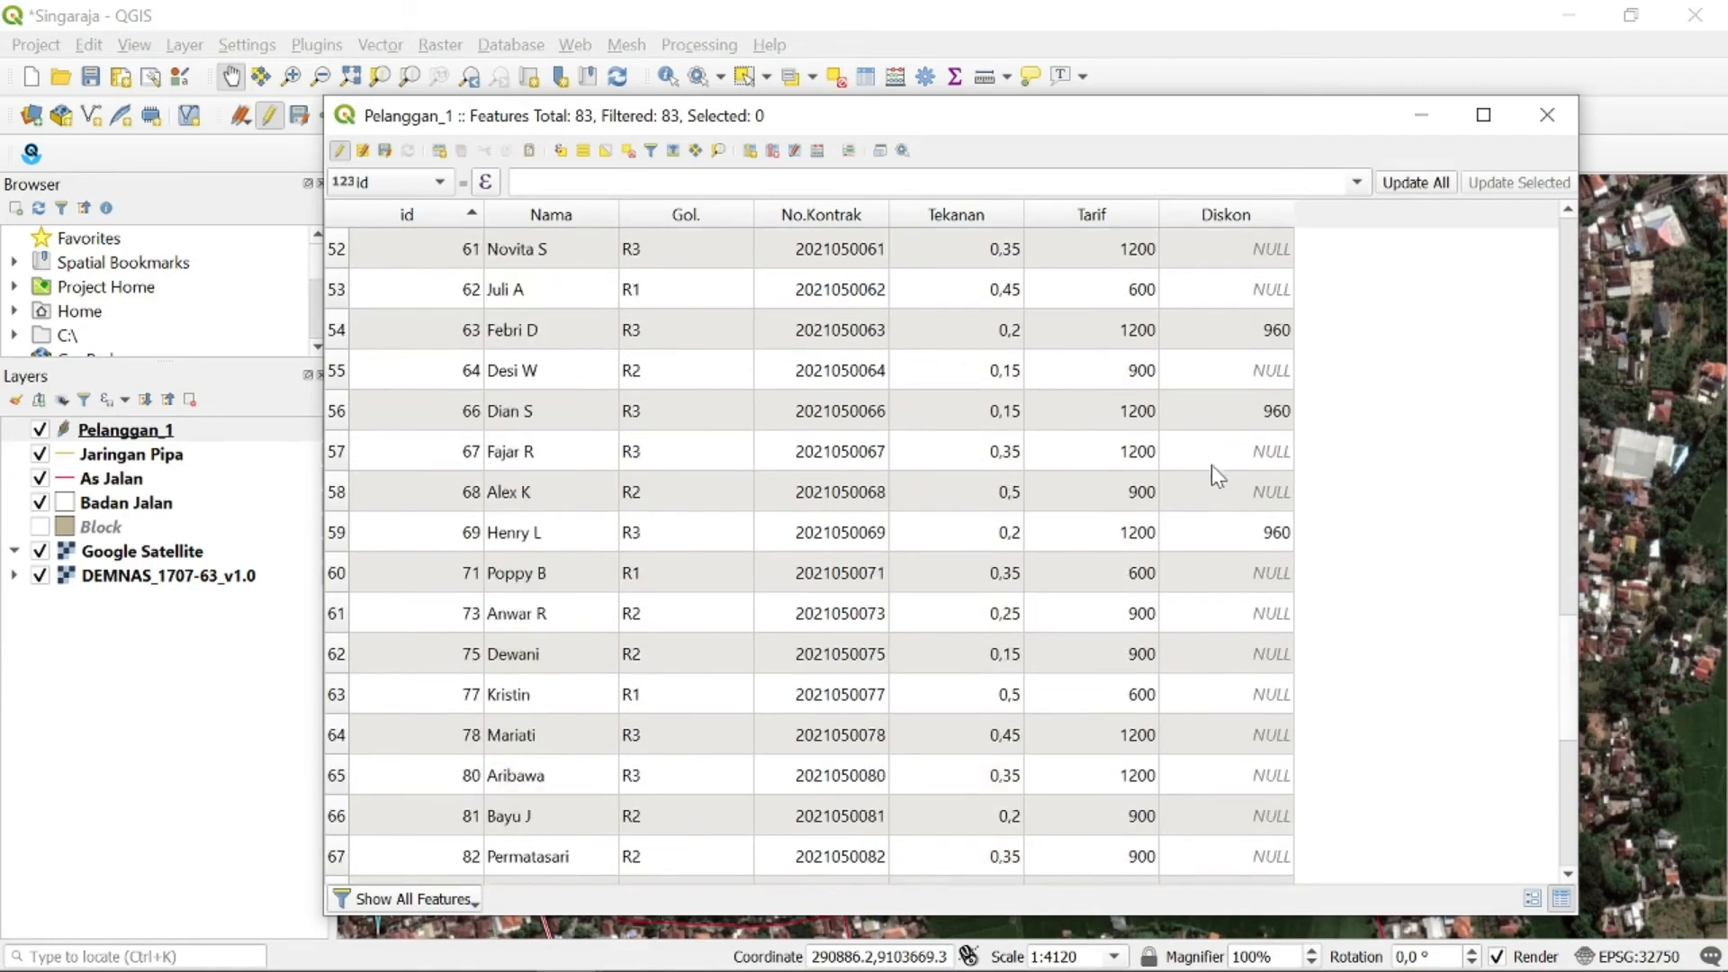
scroll(1211, 504, "up", 7)
scroll(1214, 512, "up", 4)
scroll(1224, 486, "down", 6)
scroll(1224, 472, "up", 12)
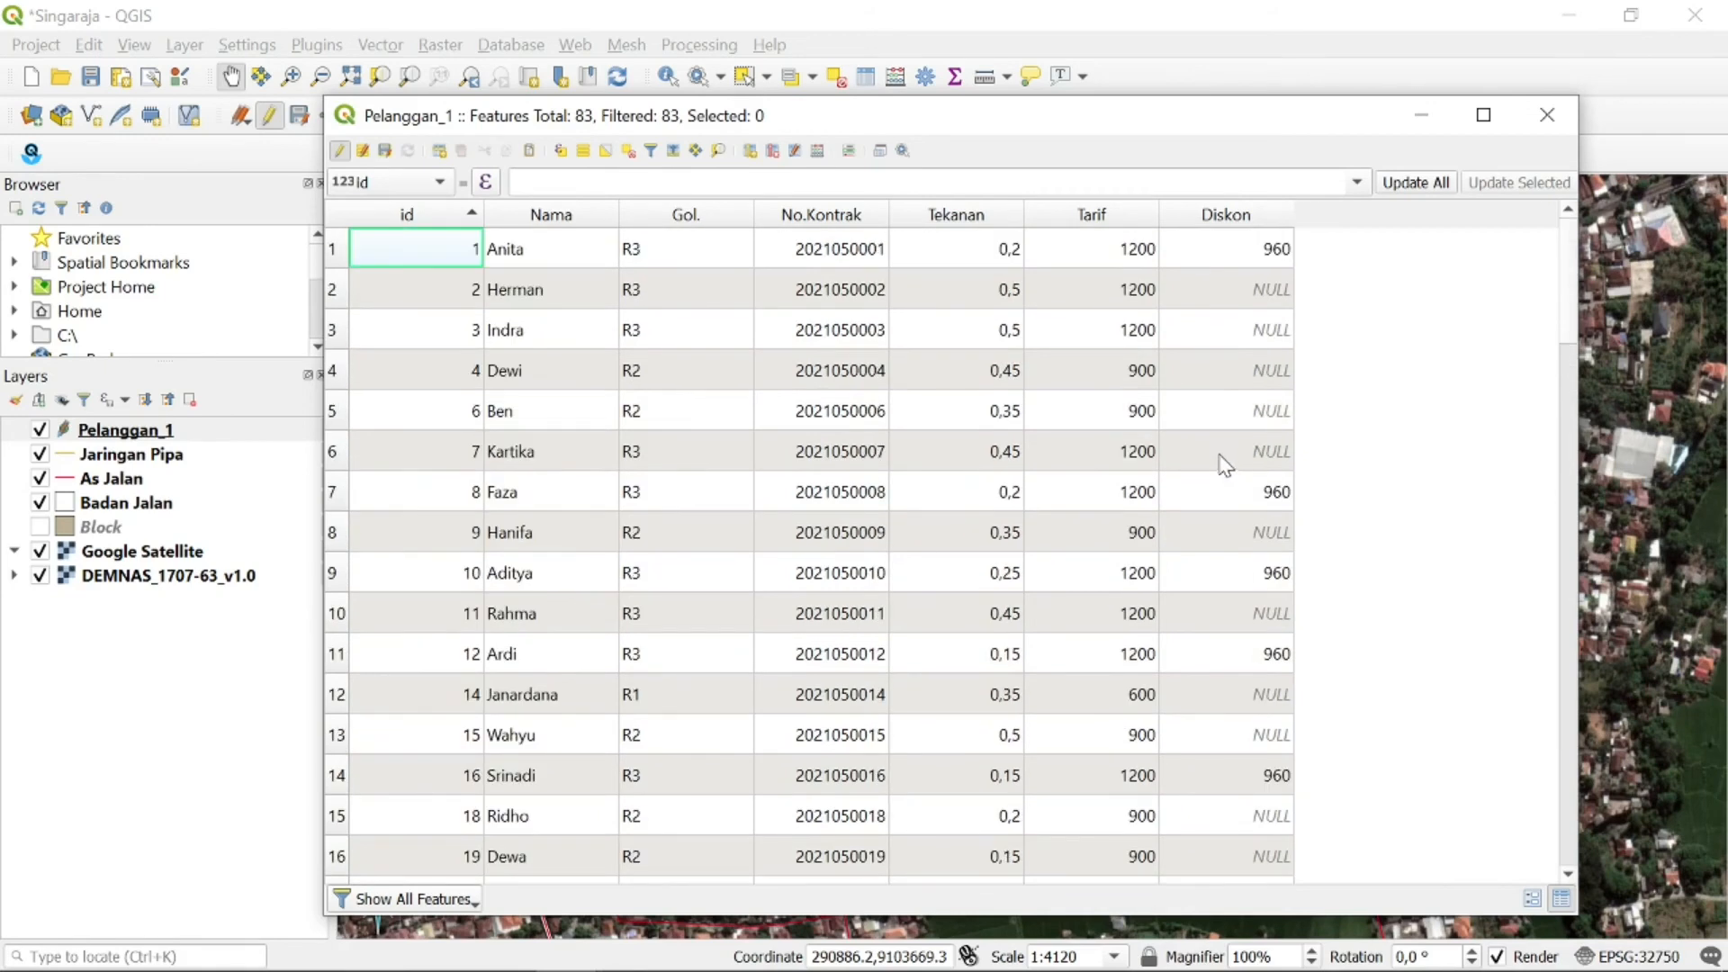
Filter the attribute table to features whose Diskon is equal to 960 and show them in table view
left_click(651, 151)
left_click(502, 215)
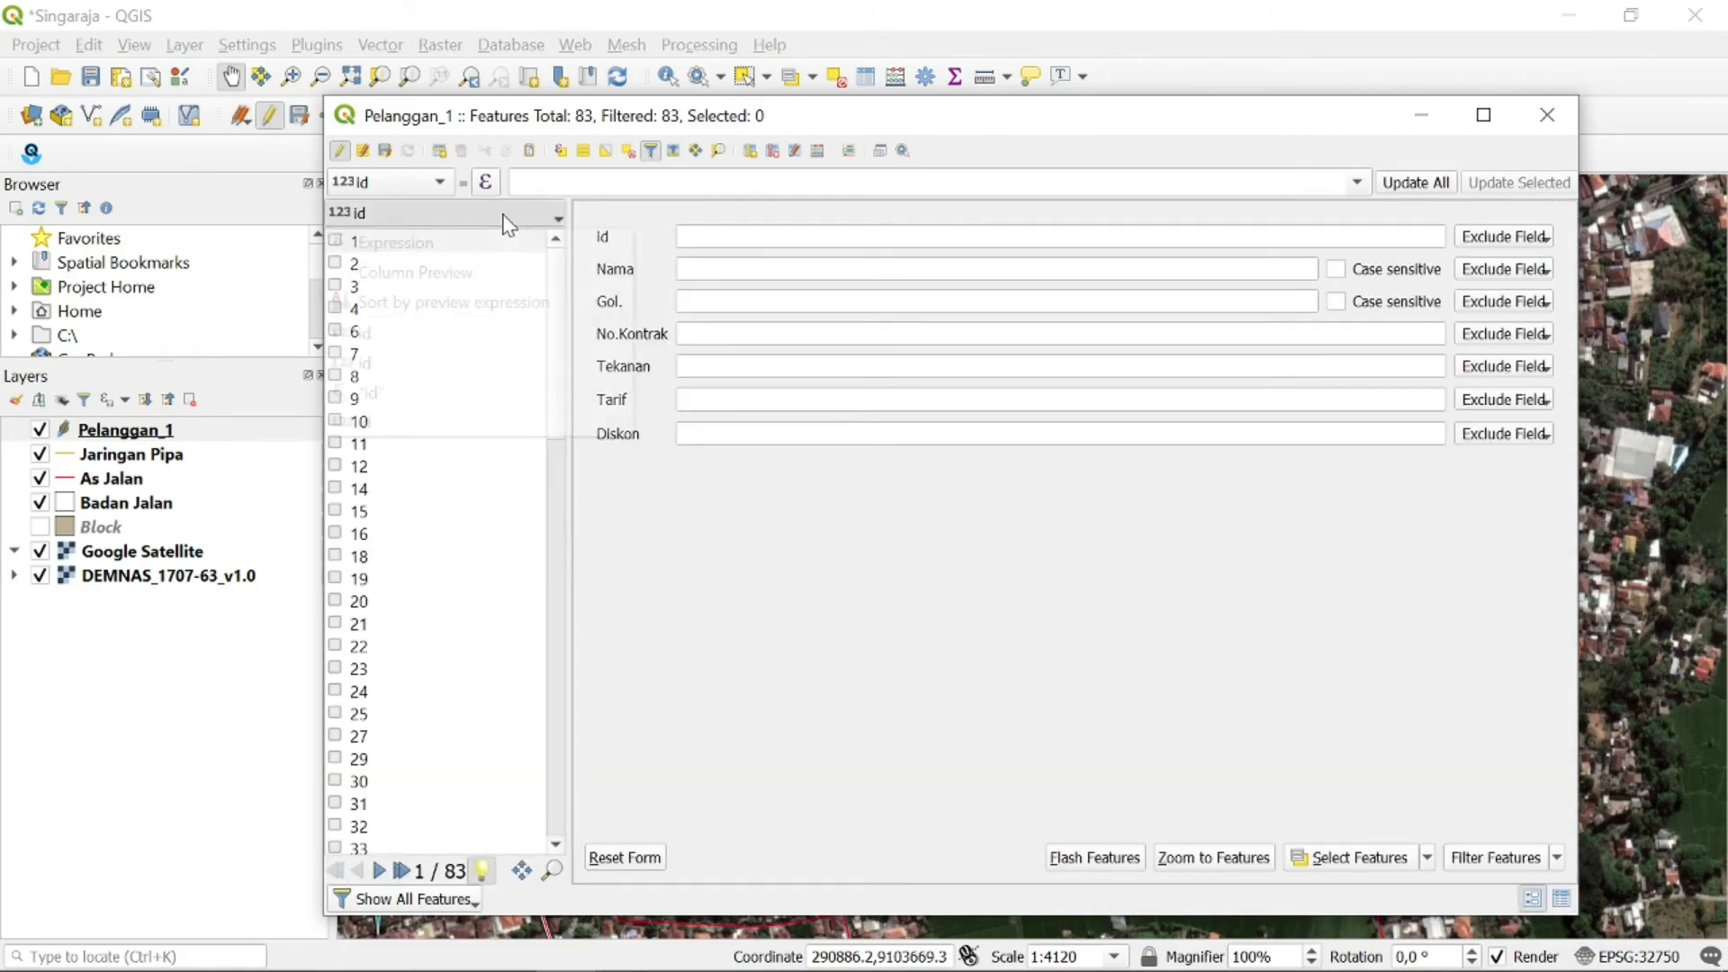
left_click(656, 276)
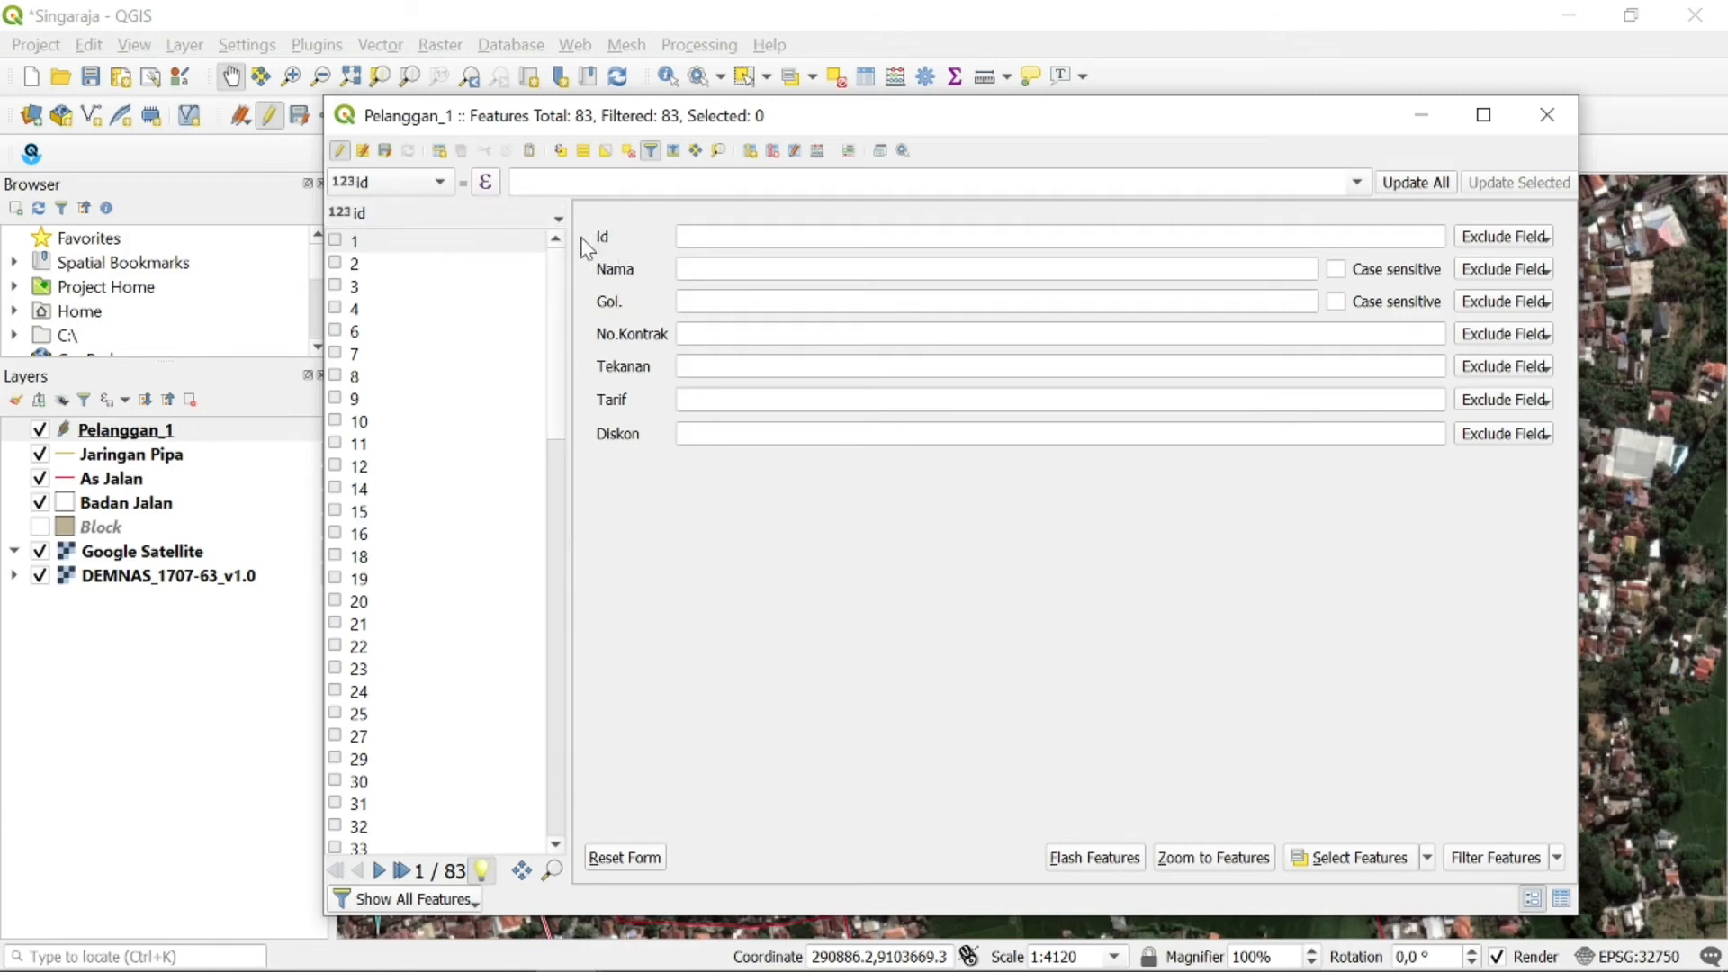
left_click(720, 439)
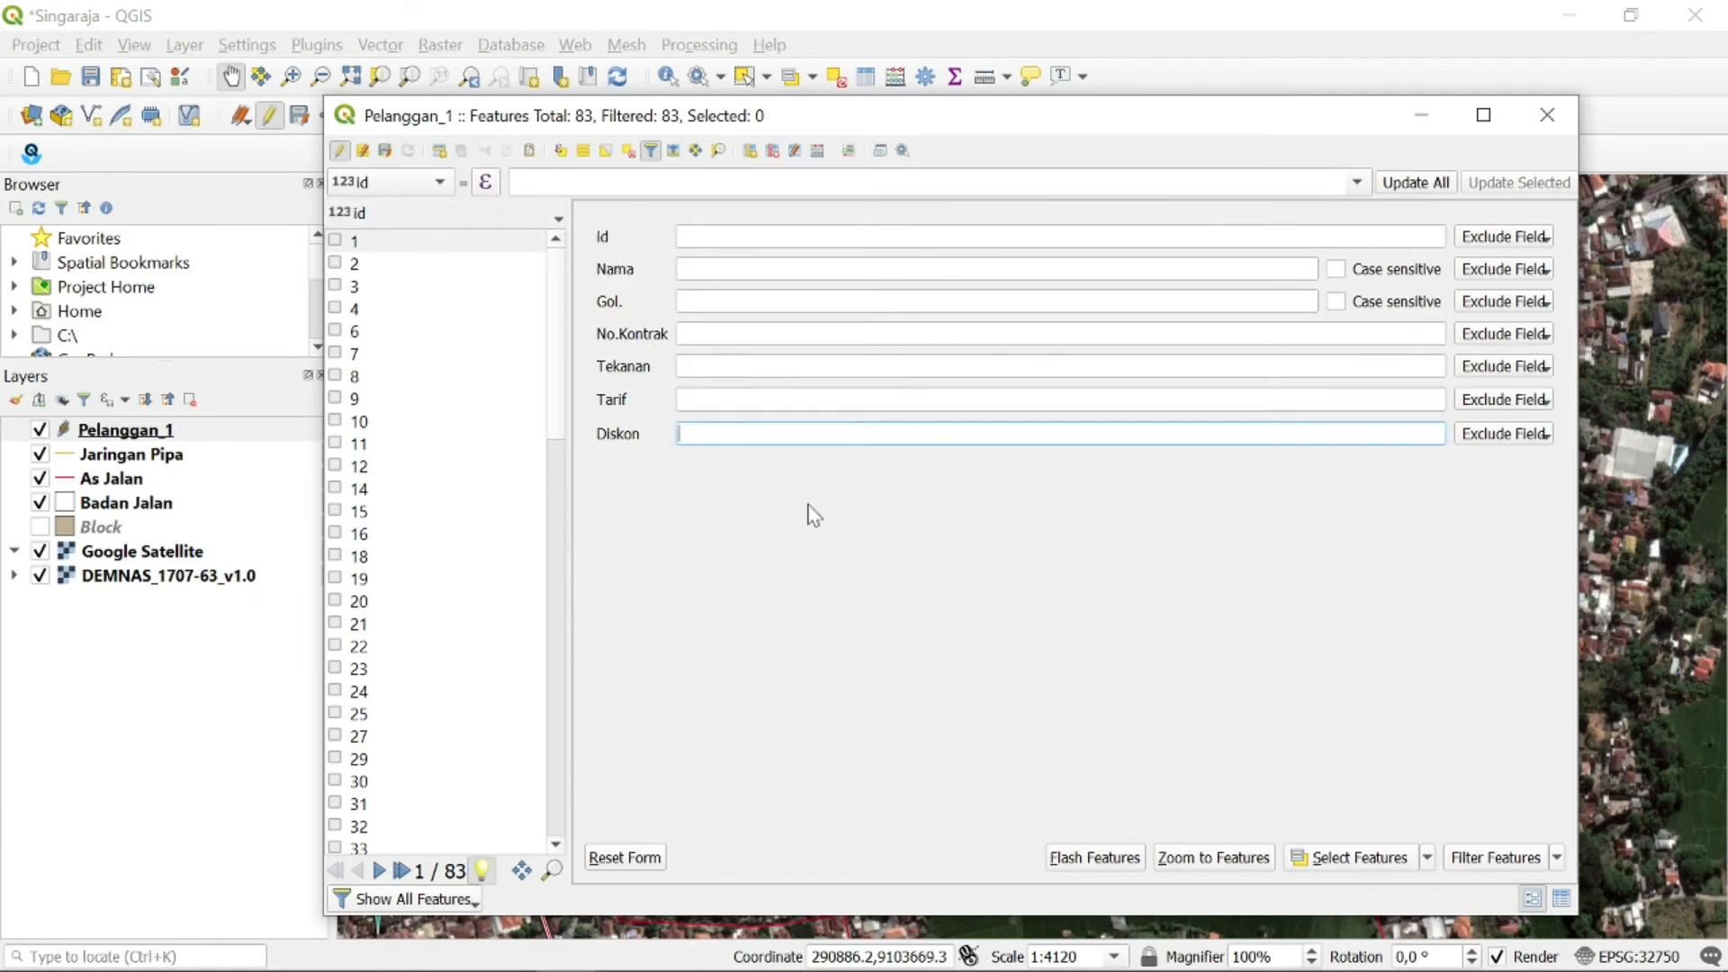
left_click(1516, 437)
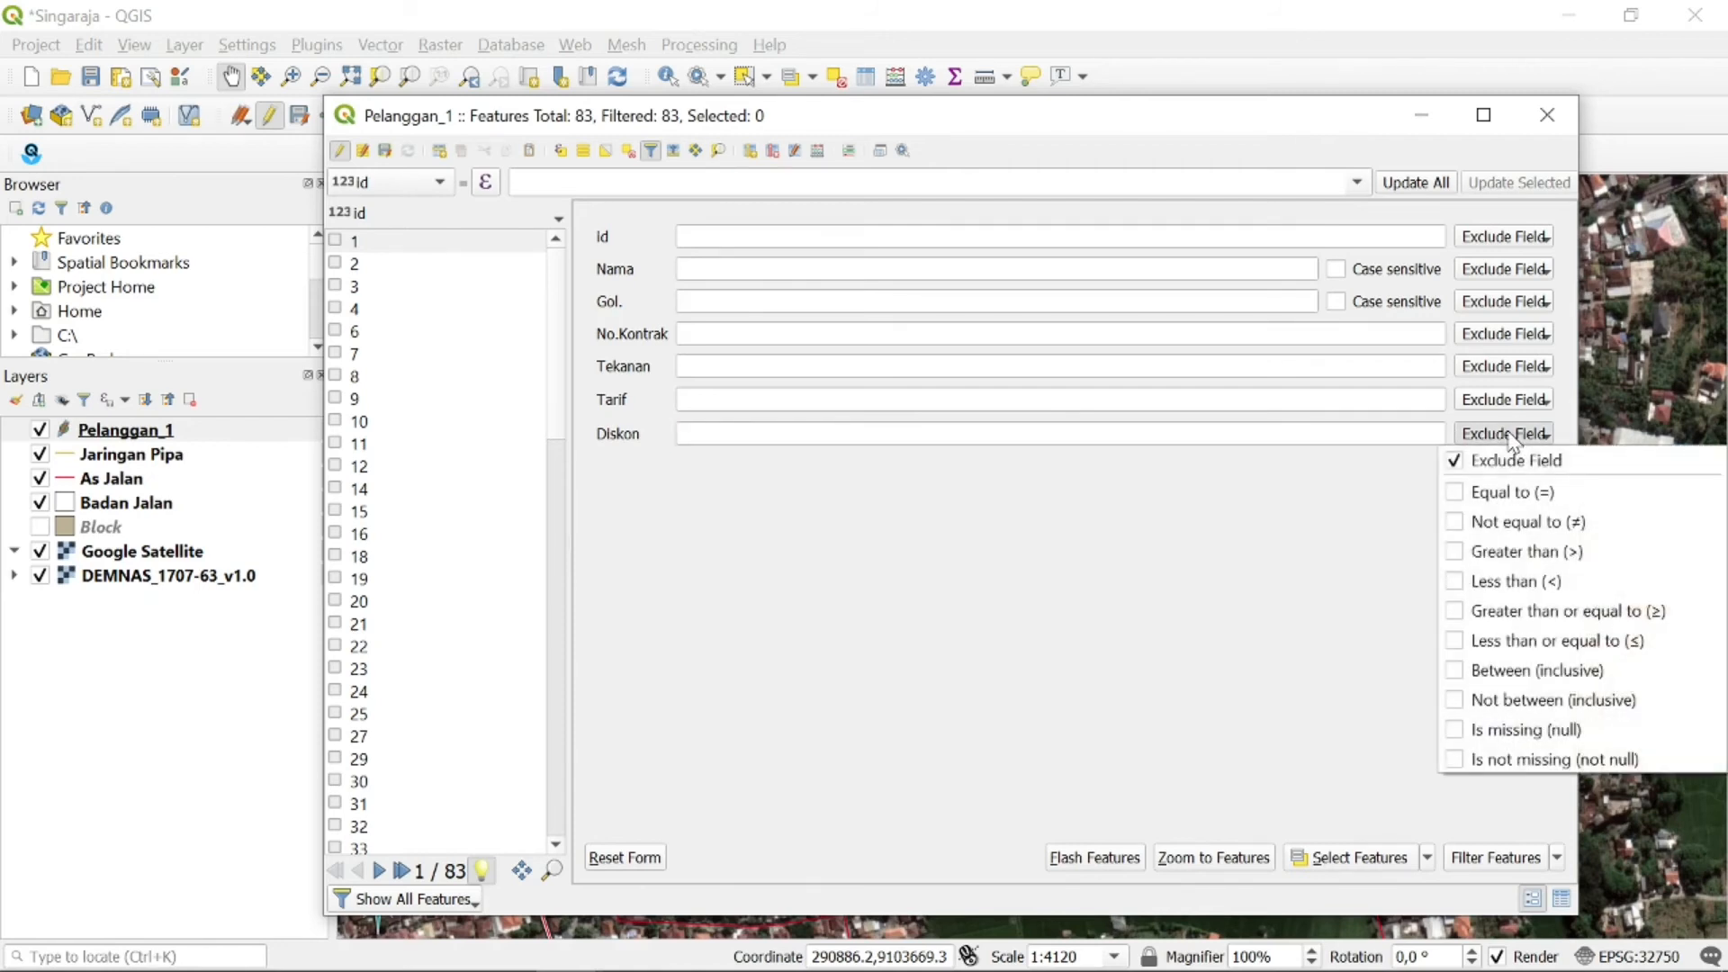
left_click(1510, 493)
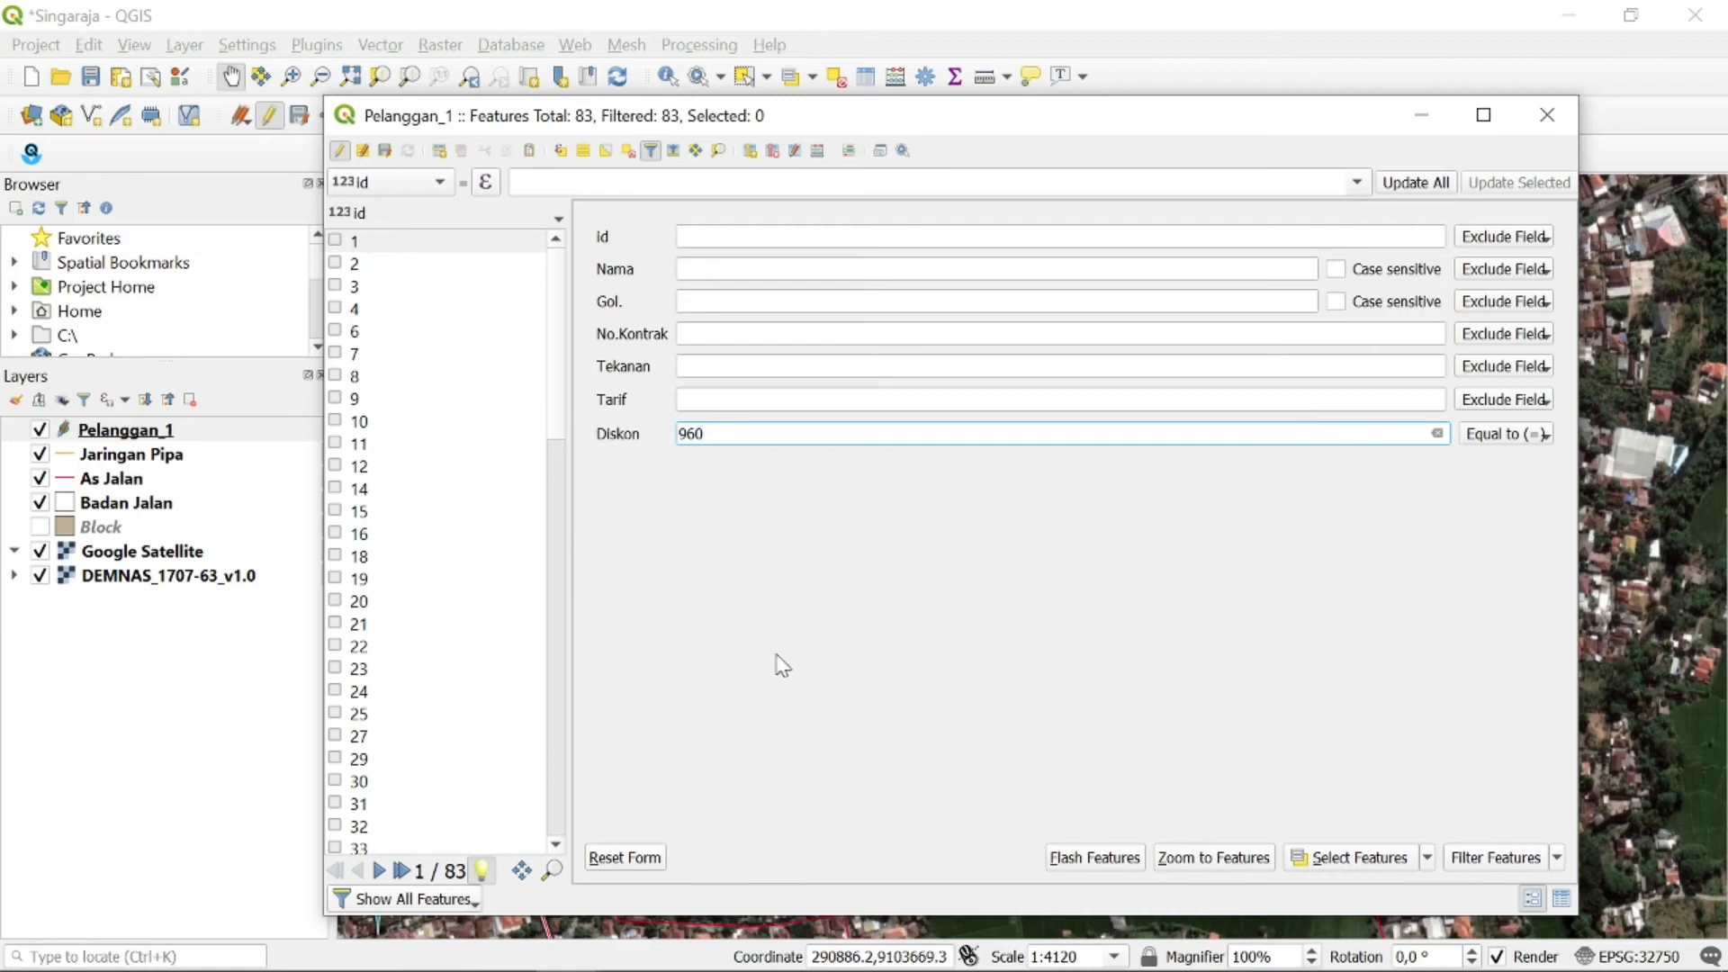
left_click(1496, 857)
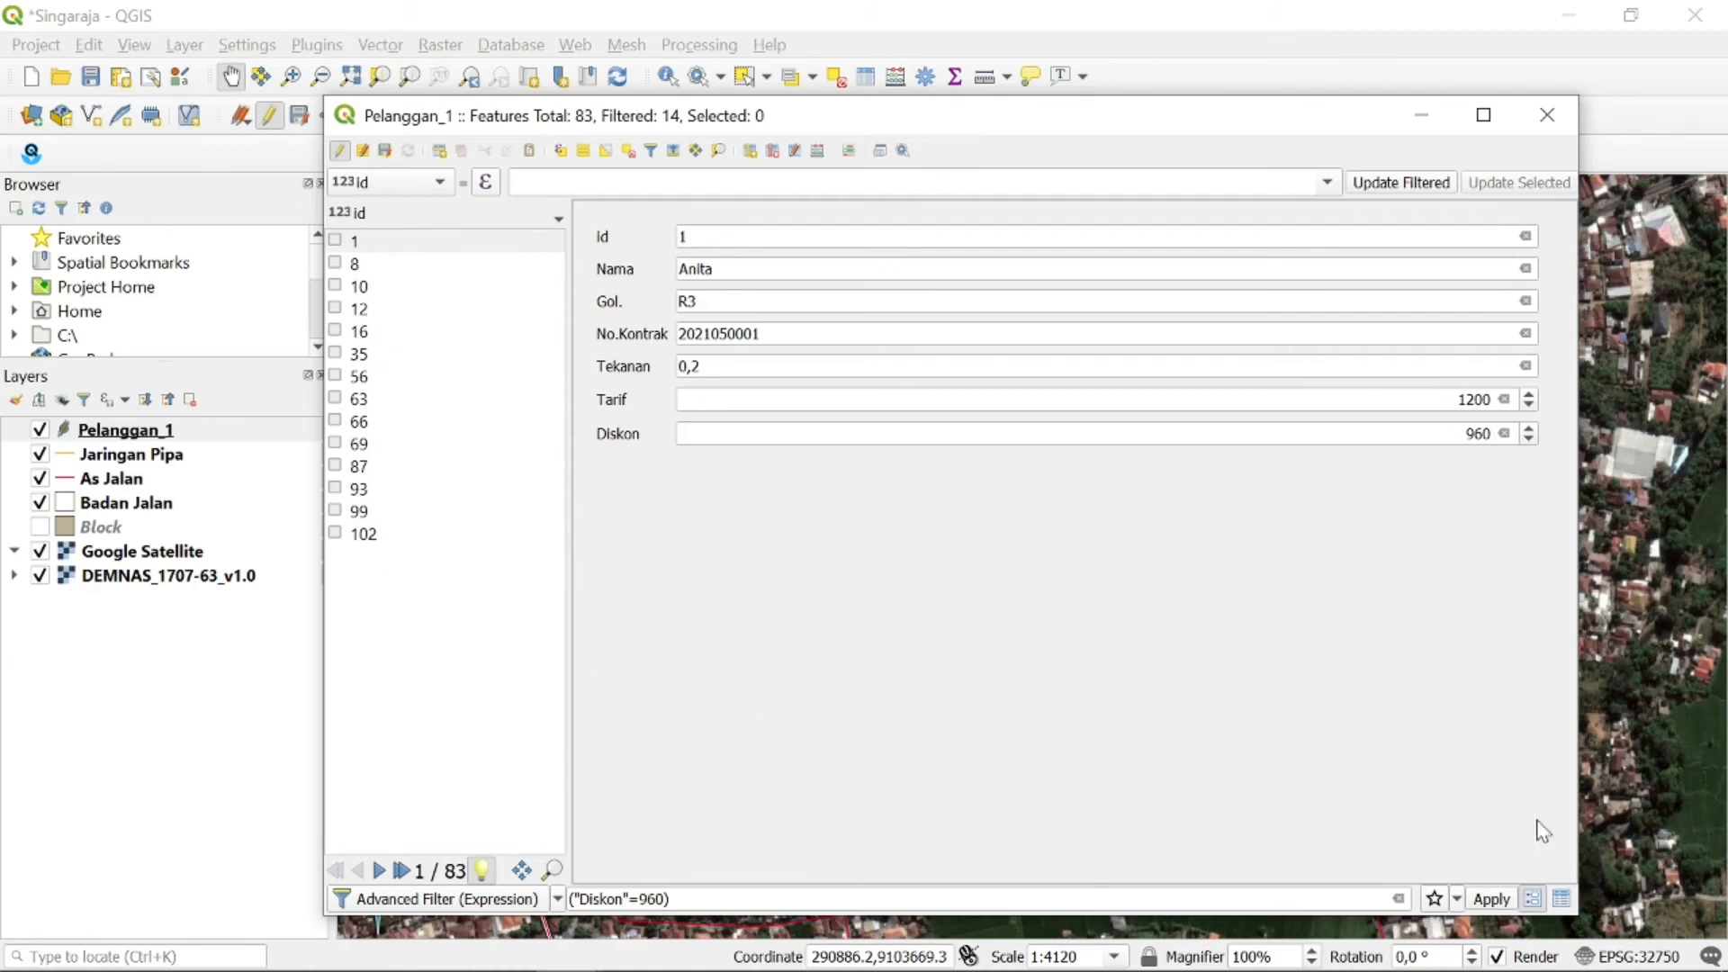
left_click(1561, 898)
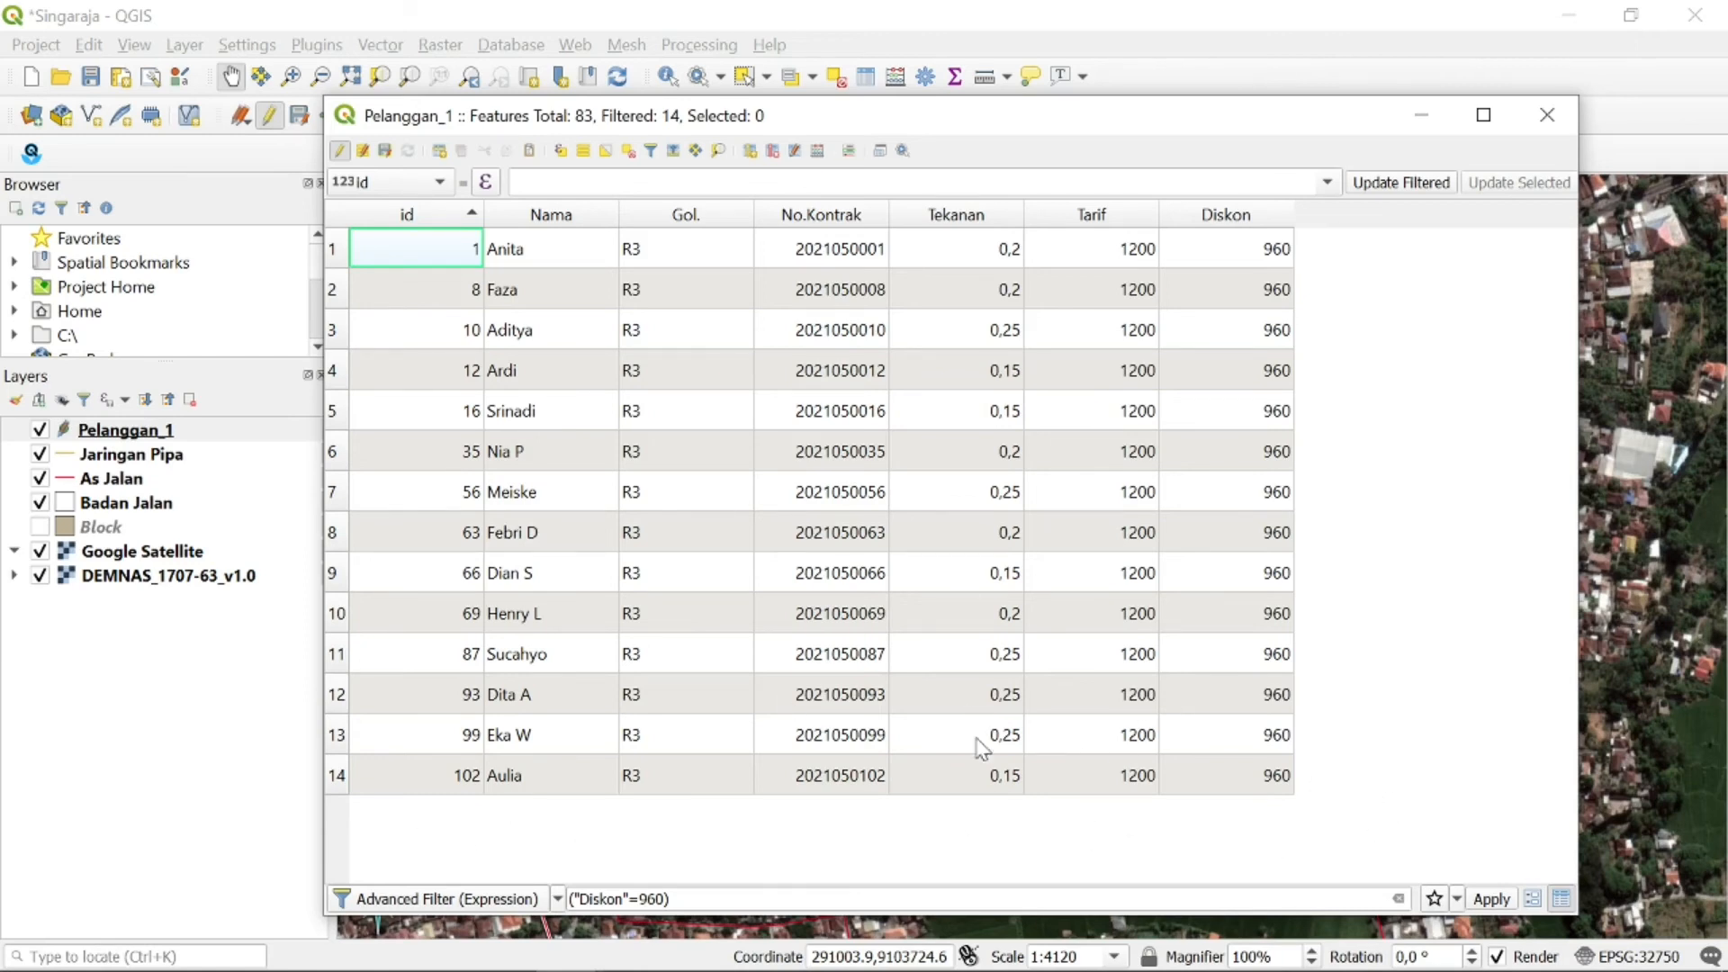
left_click(558, 899)
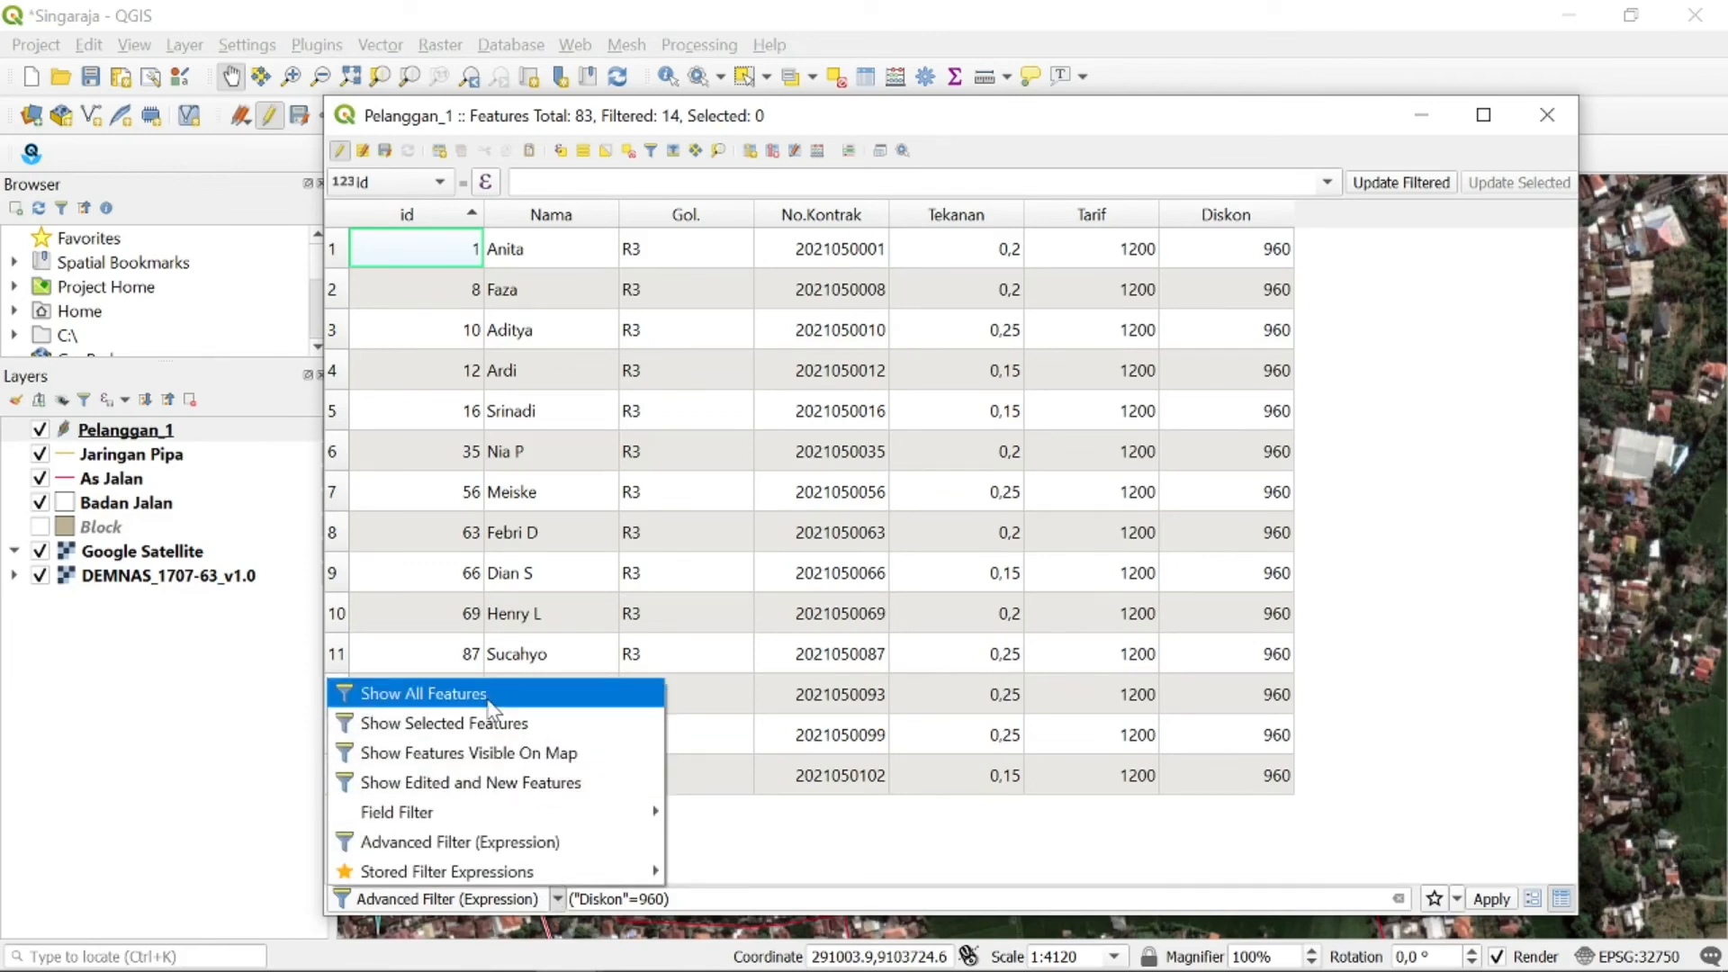
left_click(1473, 783)
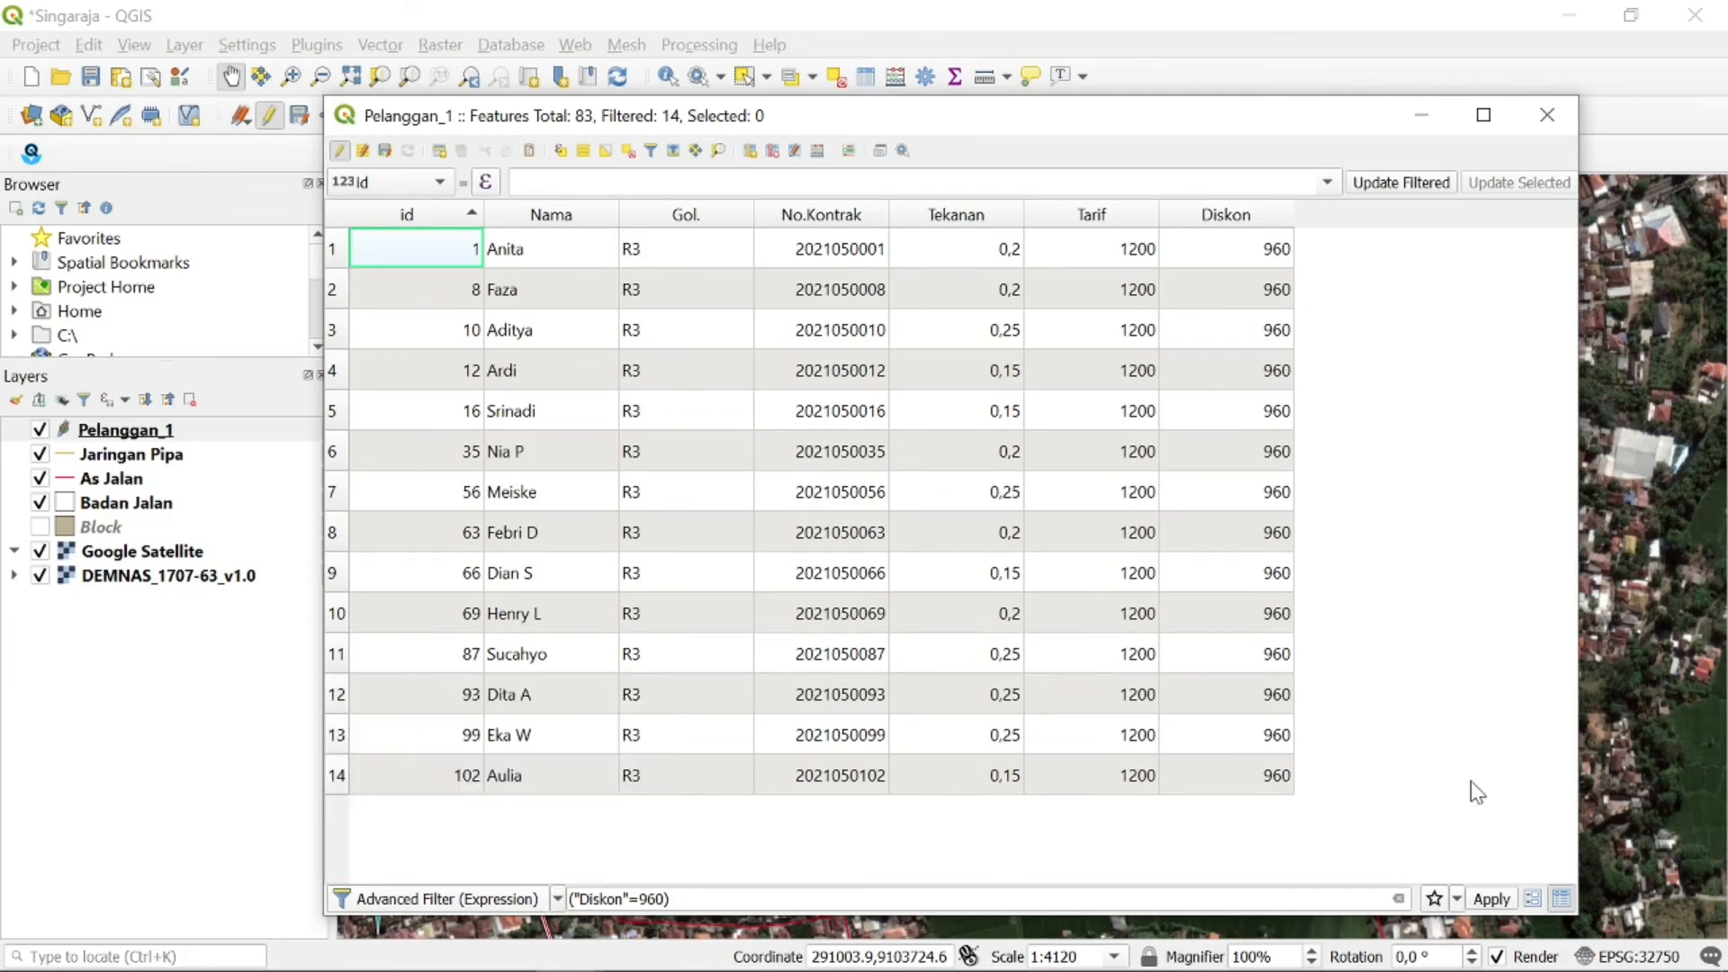
left_click(1530, 900)
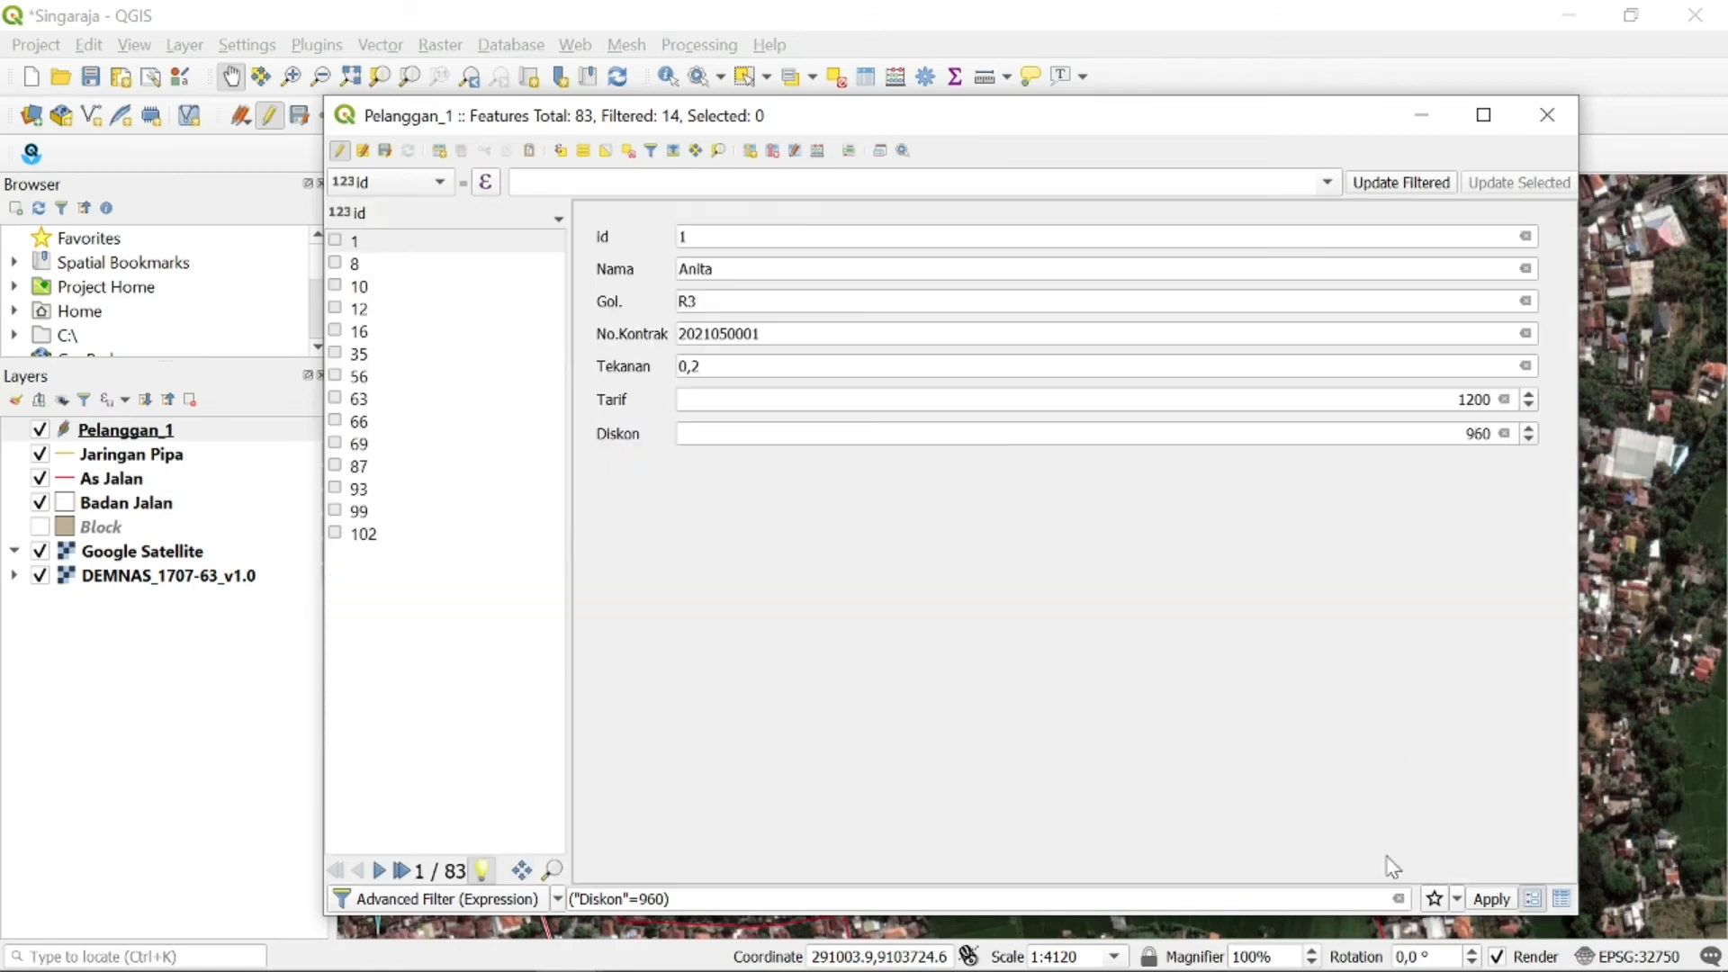
left_click(1560, 899)
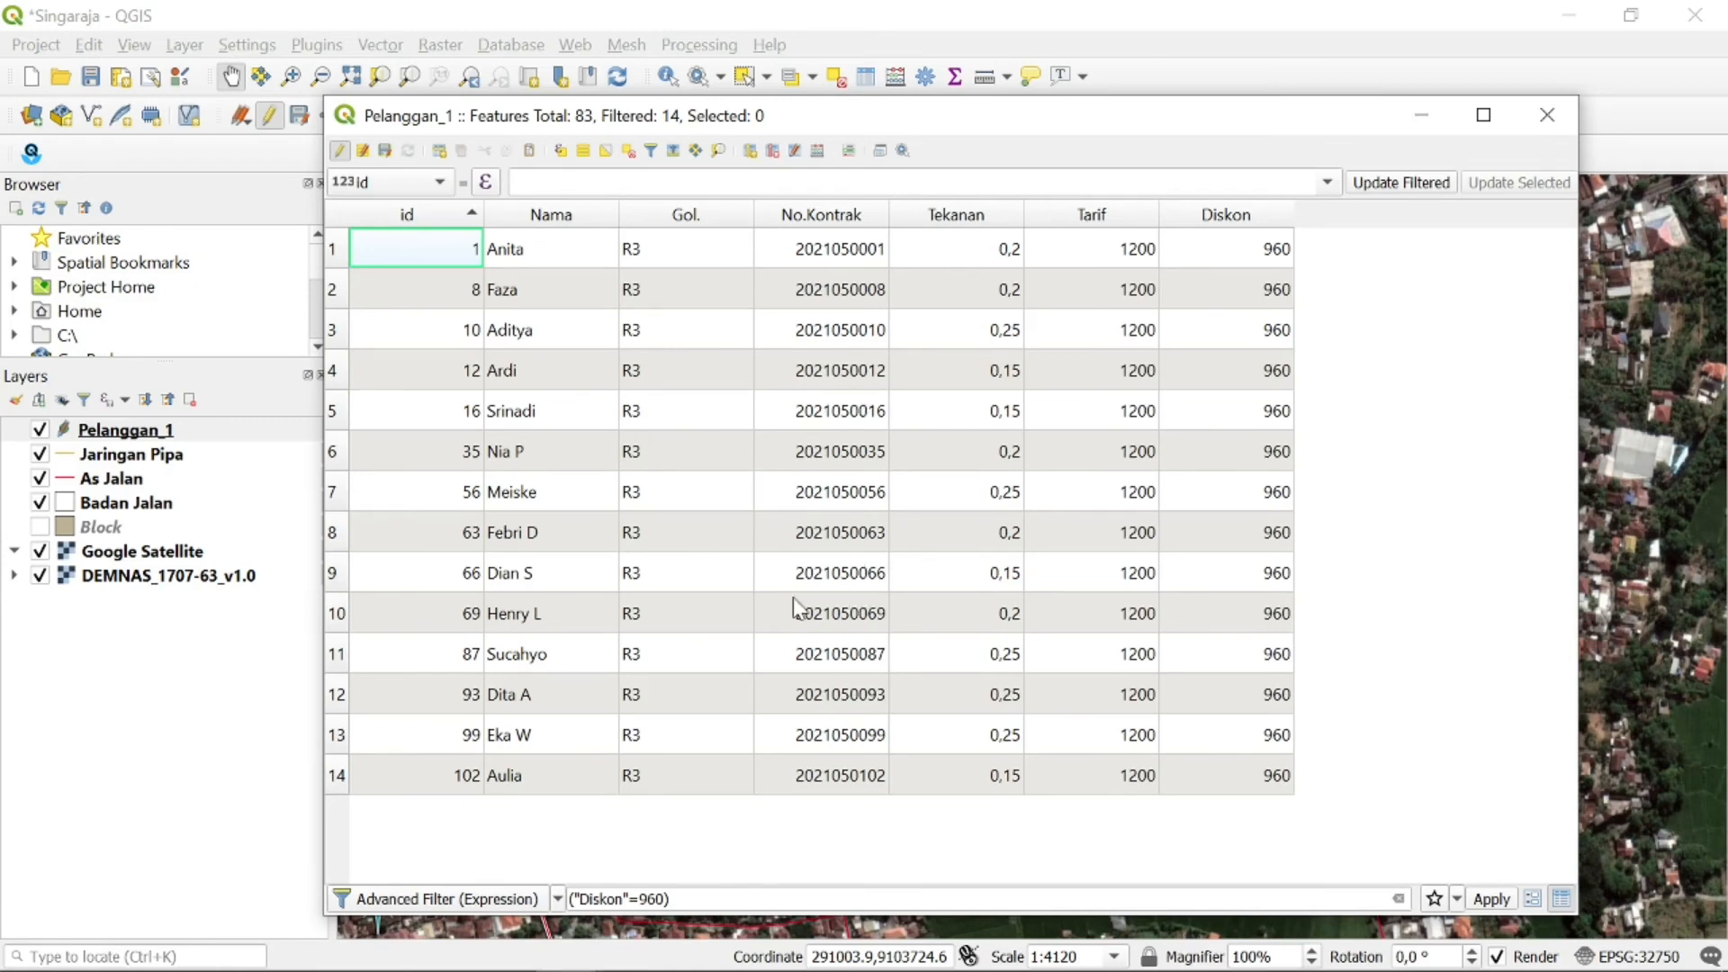
Clear the Diskon filter to show all features in the attribute table and save the layer edits
left_click(558, 898)
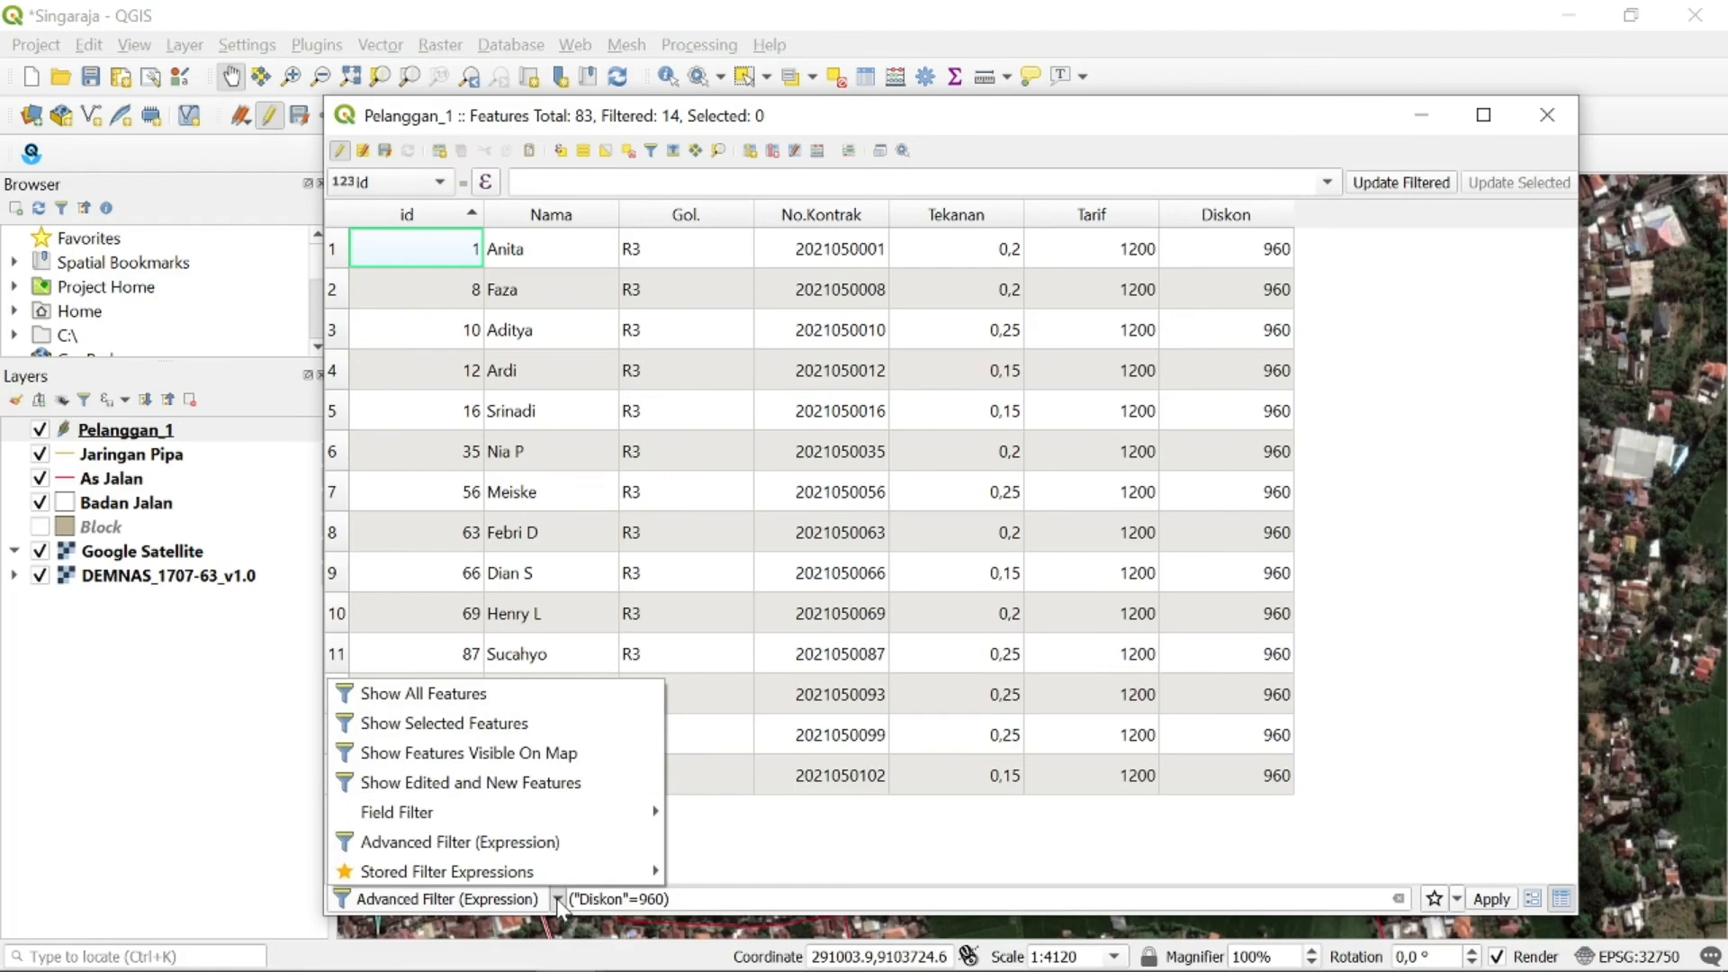
left_click(494, 699)
scroll(737, 576, "down", 17)
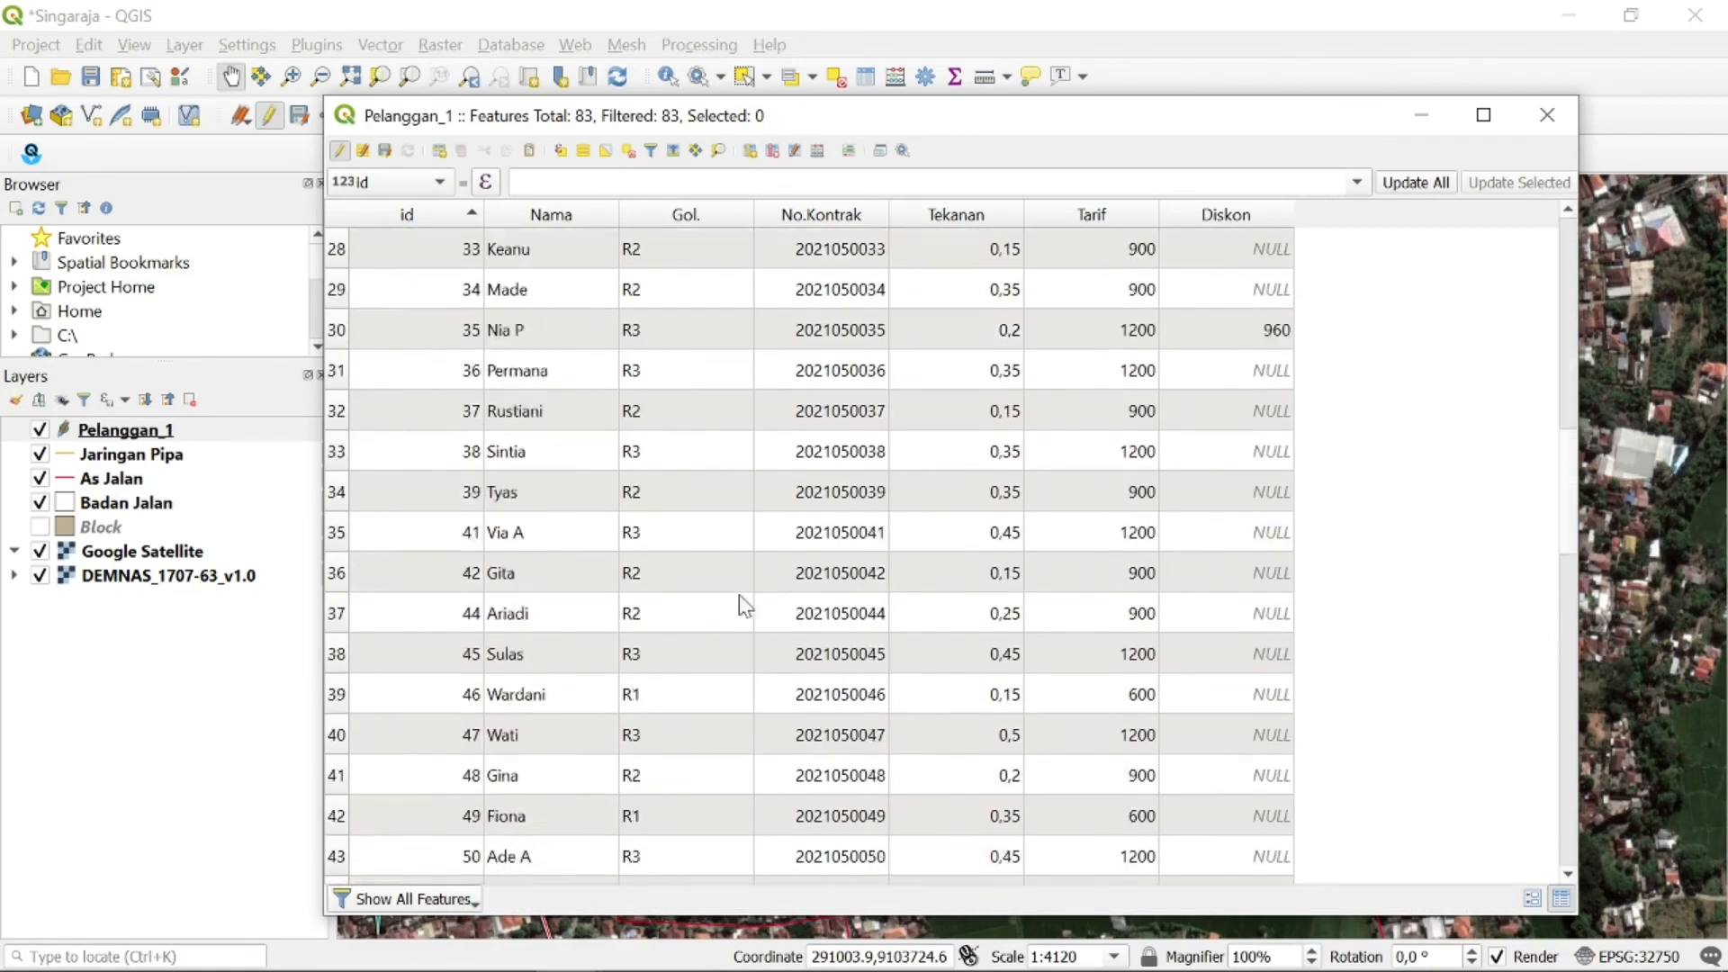
scroll(776, 628, "up", 17)
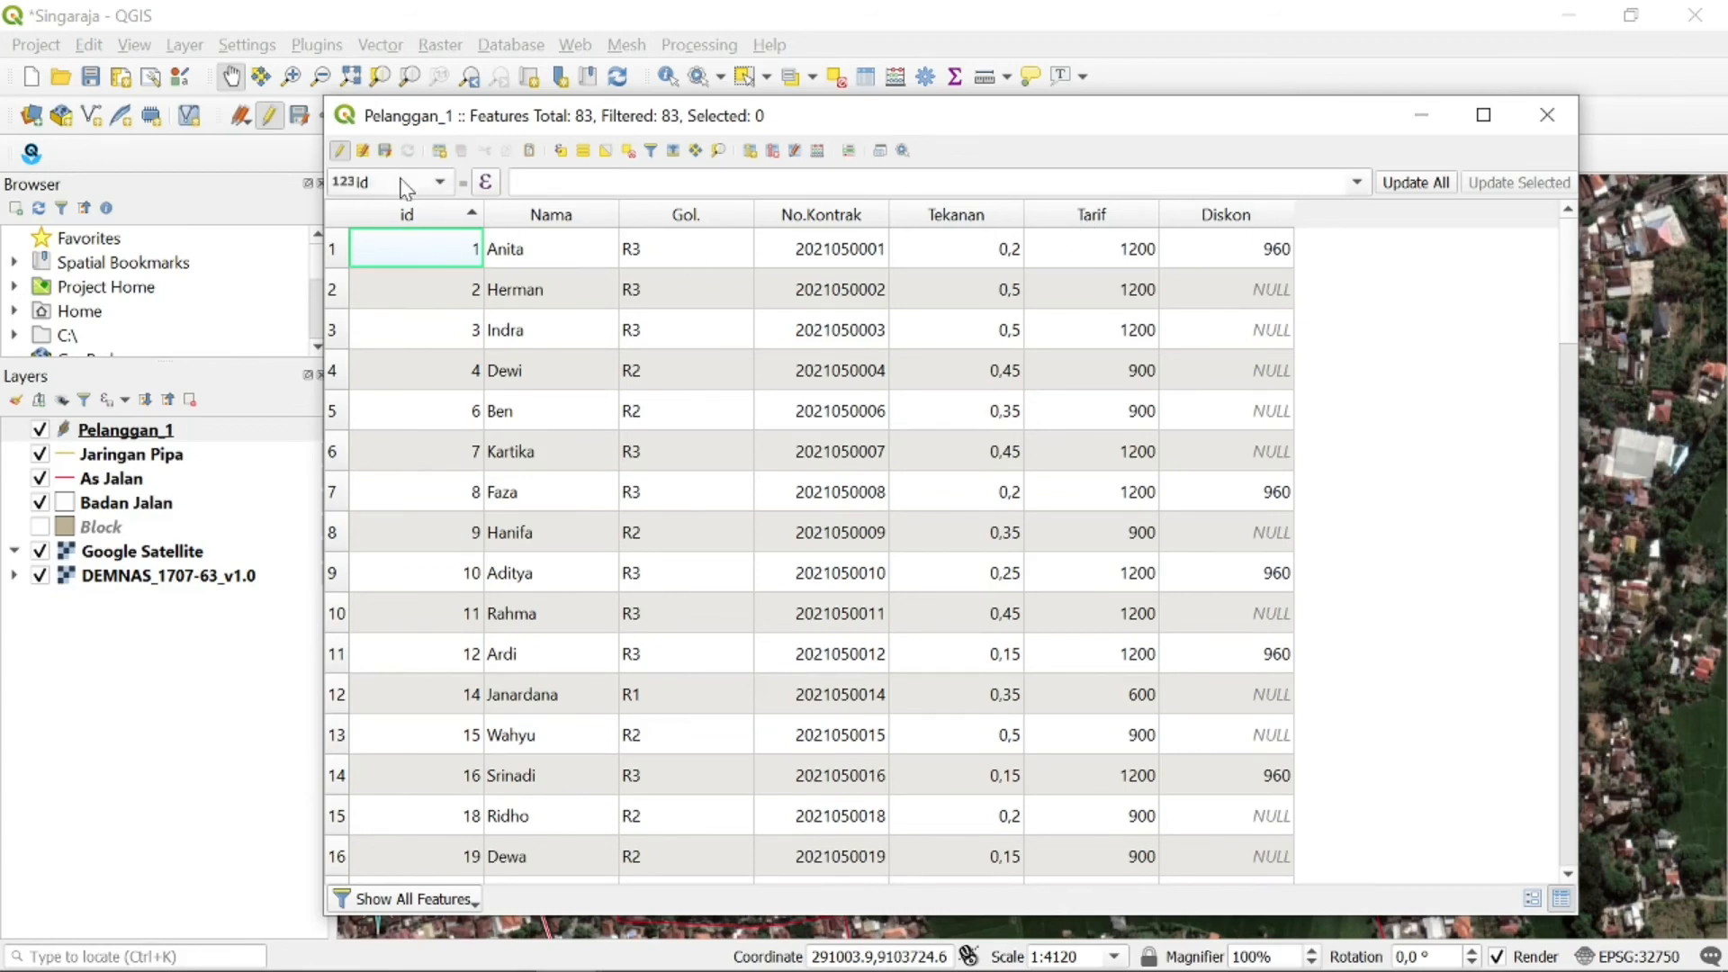
left_click(387, 152)
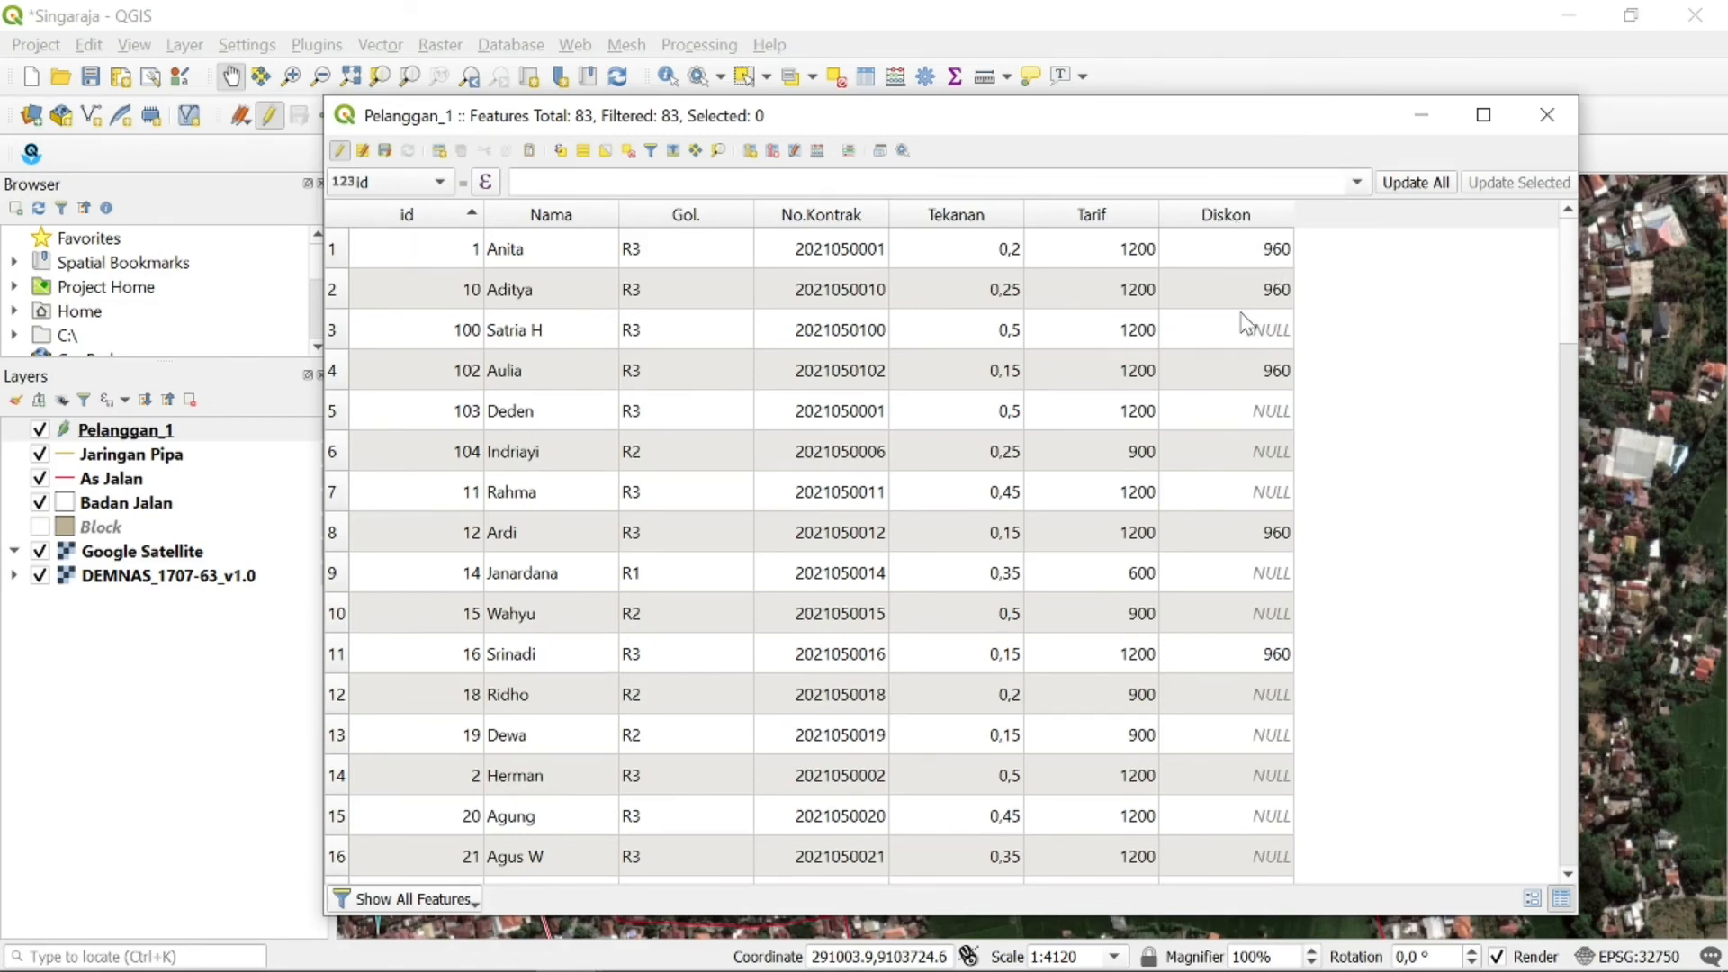
Choose Diskon as the field to update and insert a CASE conditional into a new expression for it
left_click(393, 185)
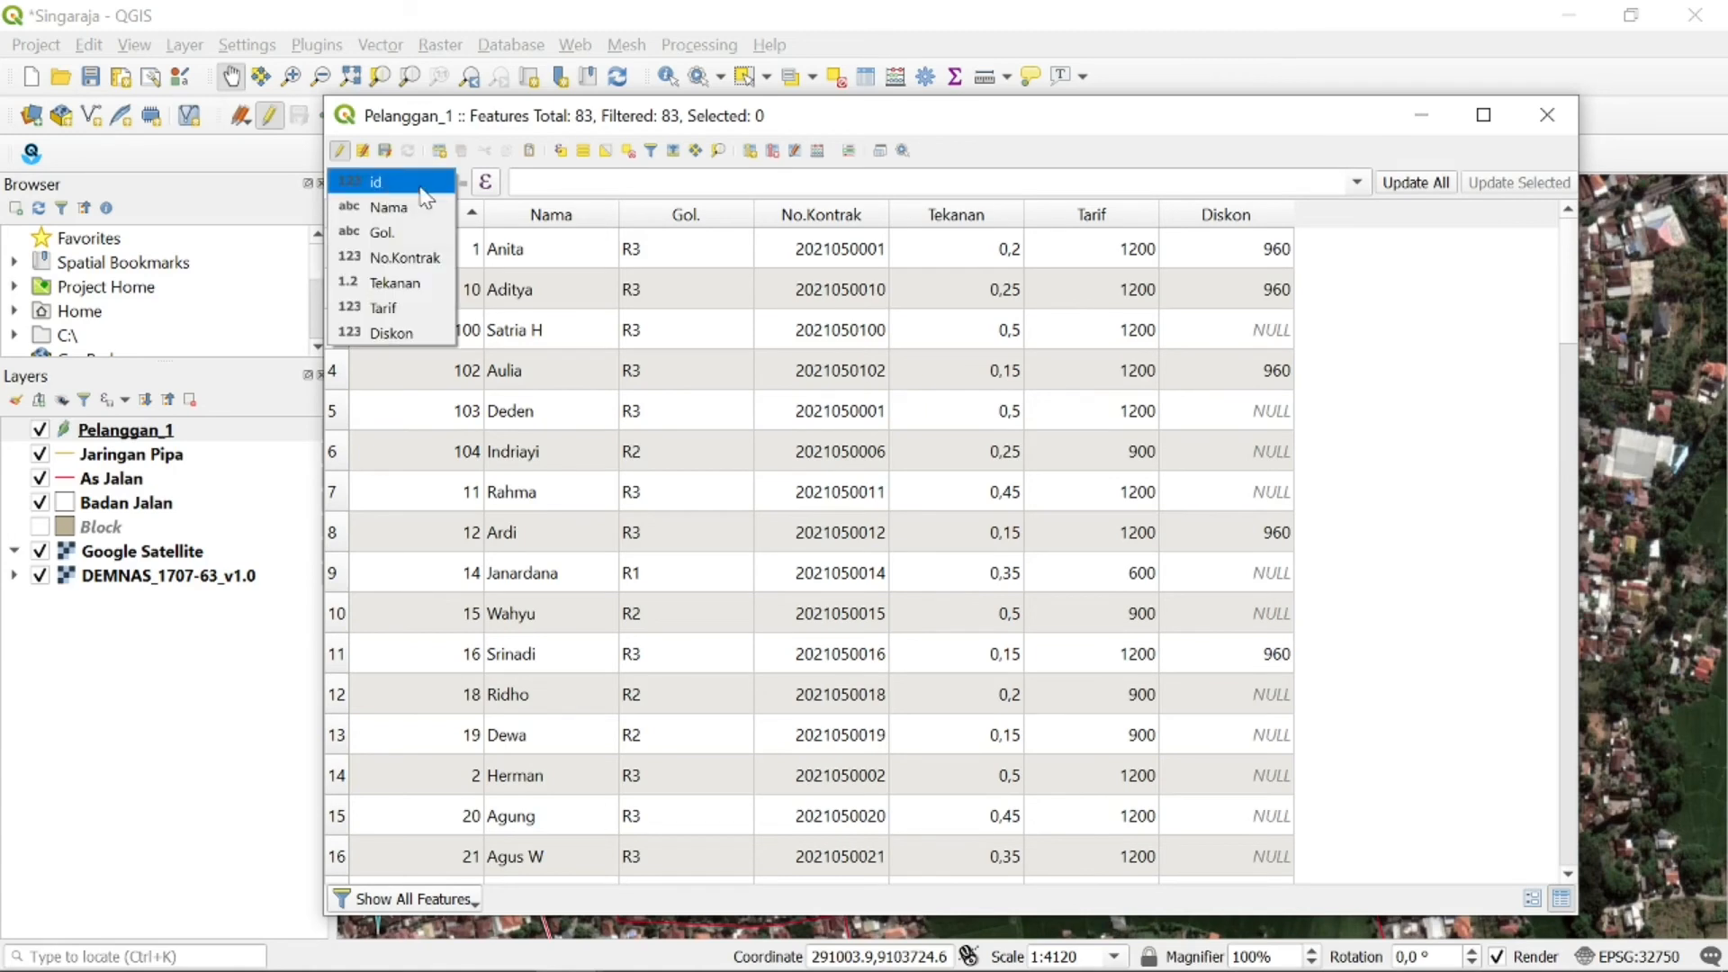
left_click(1365, 270)
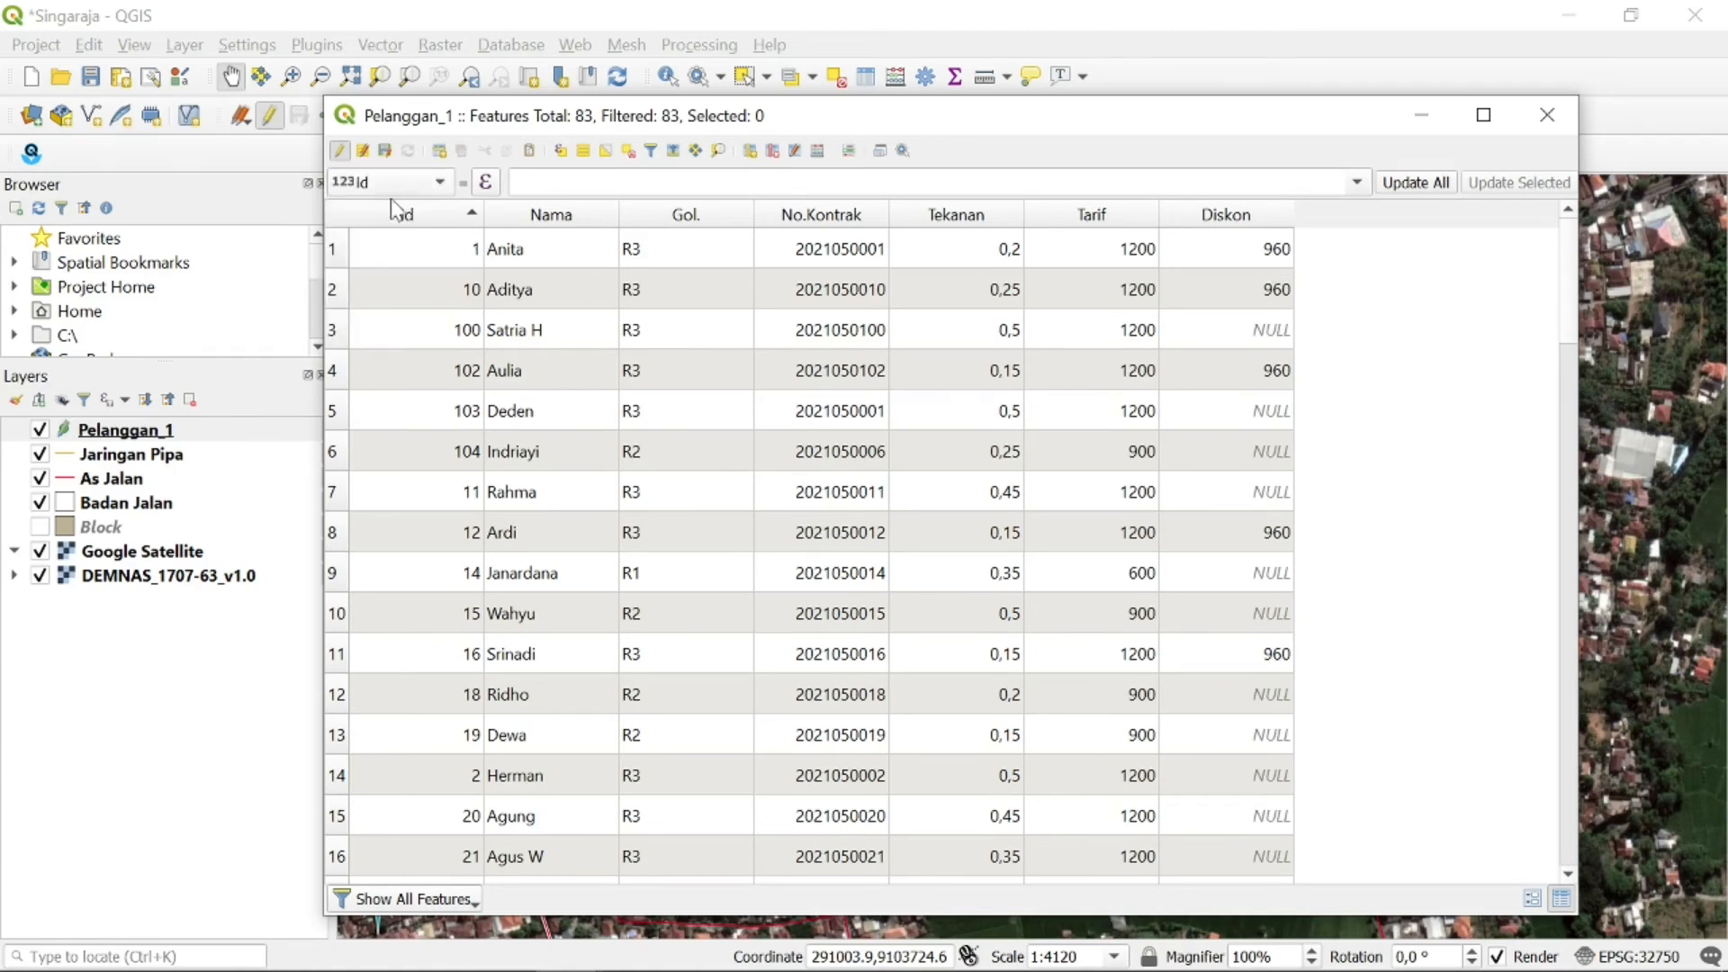
left_click(433, 182)
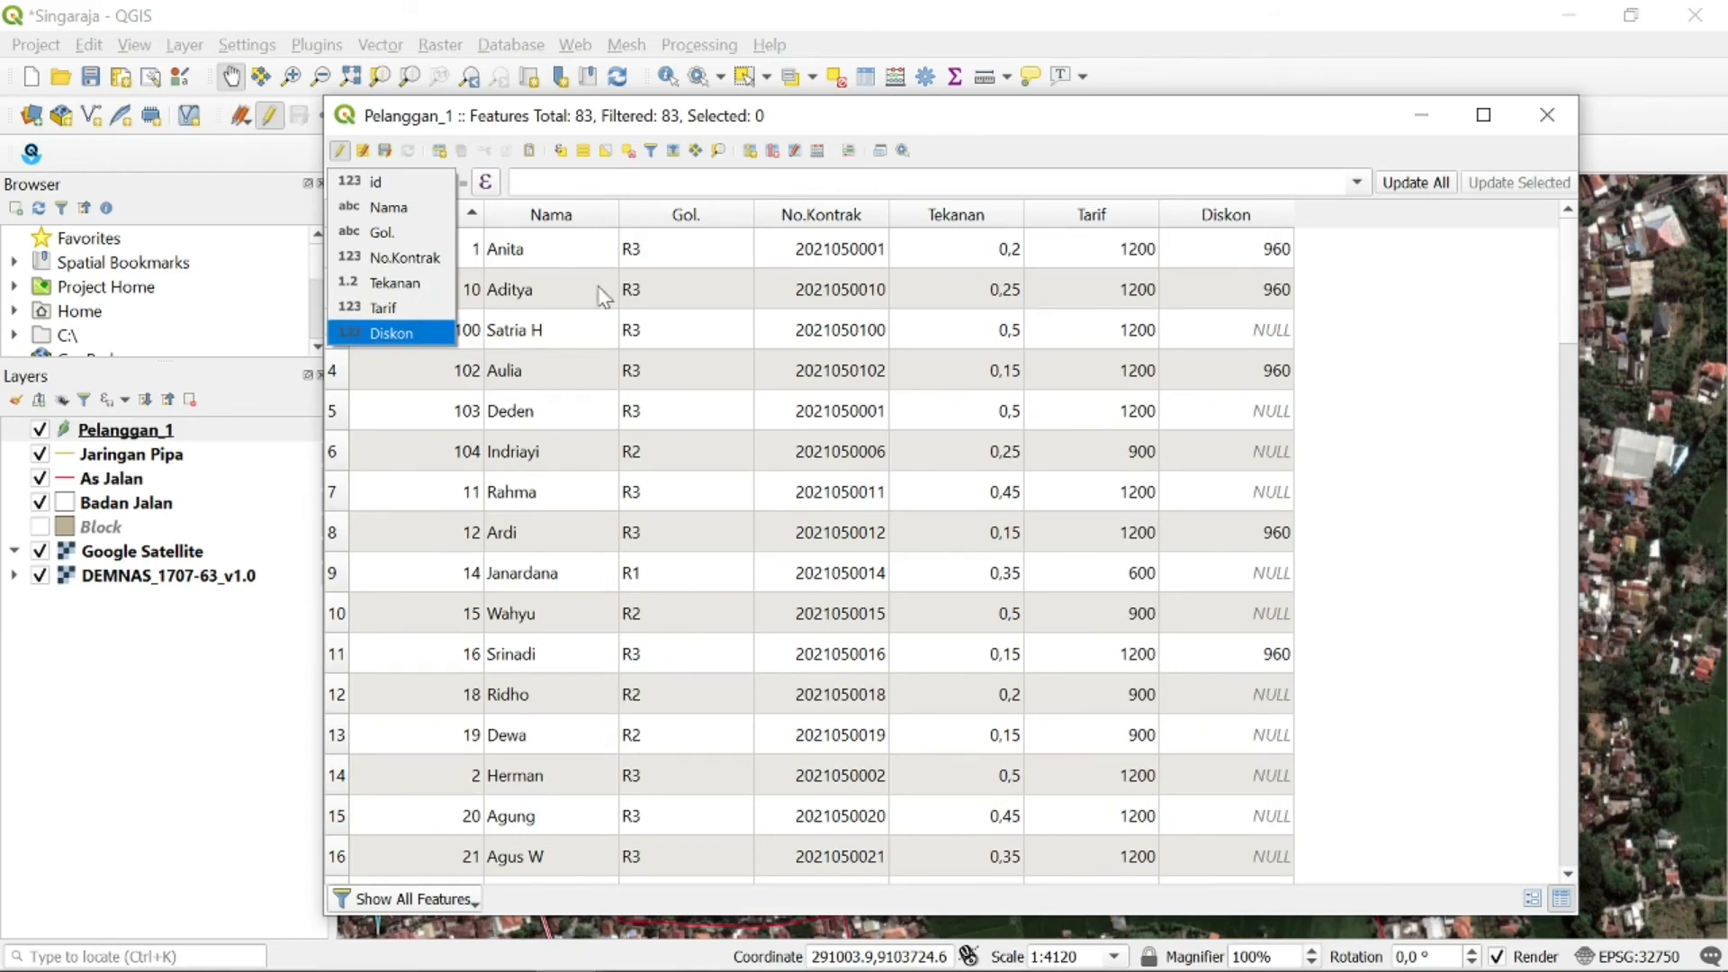
left_click(409, 336)
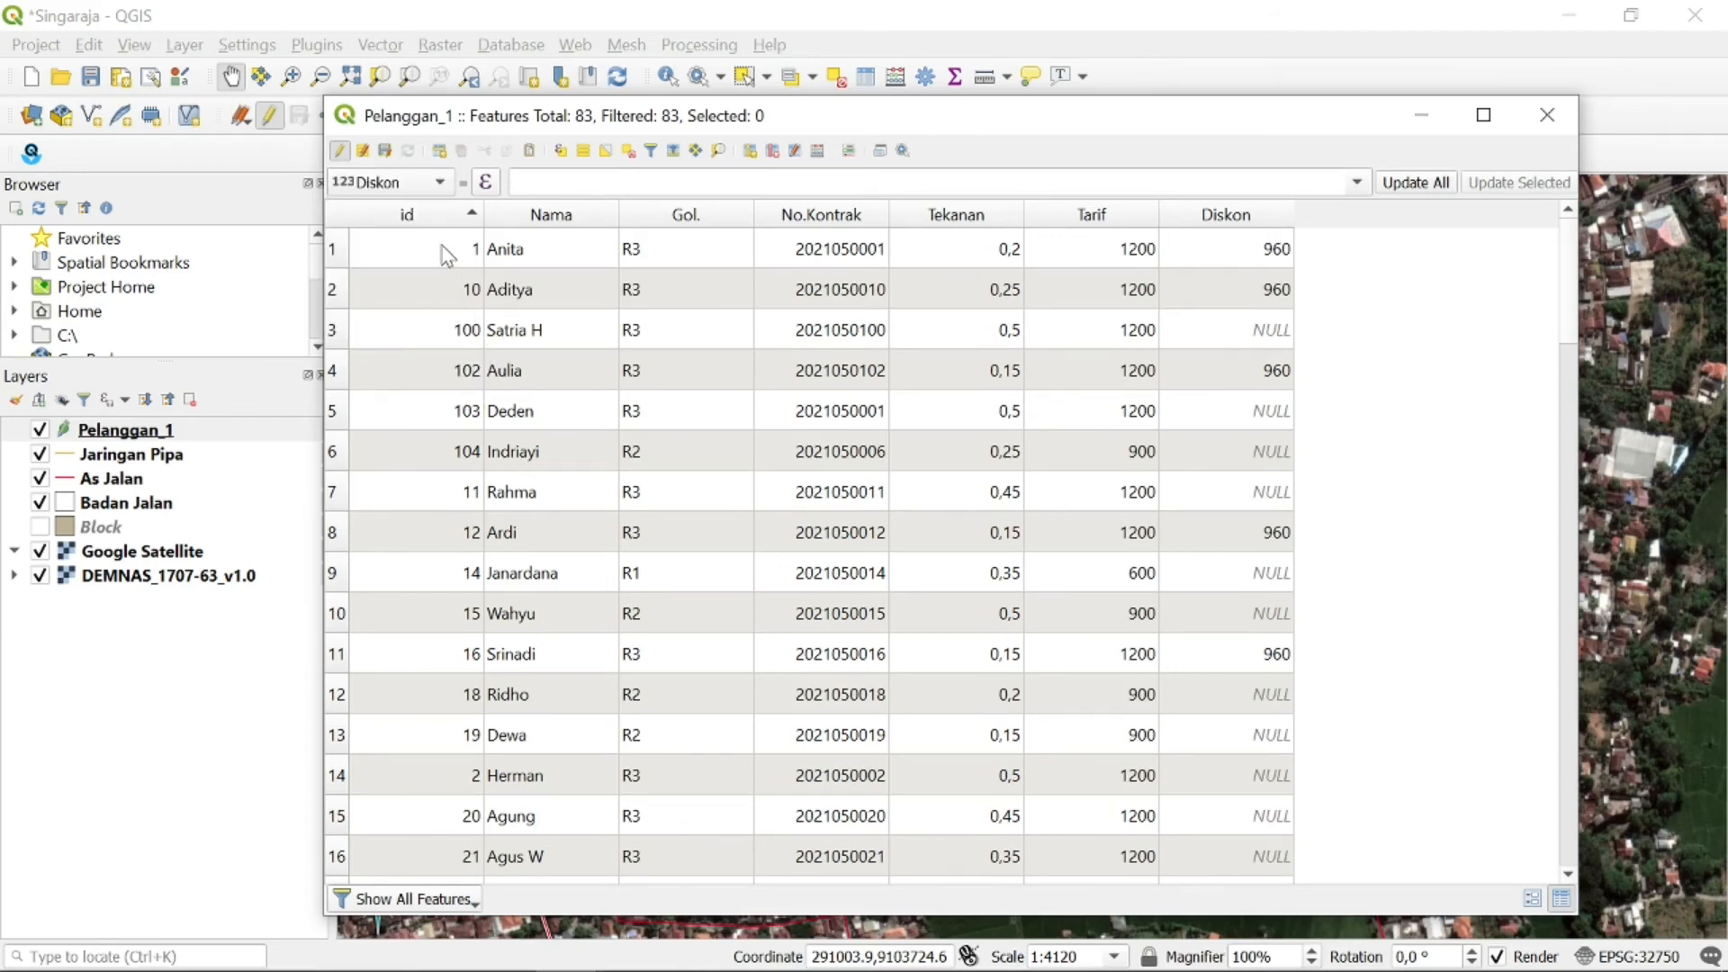
left_click(486, 183)
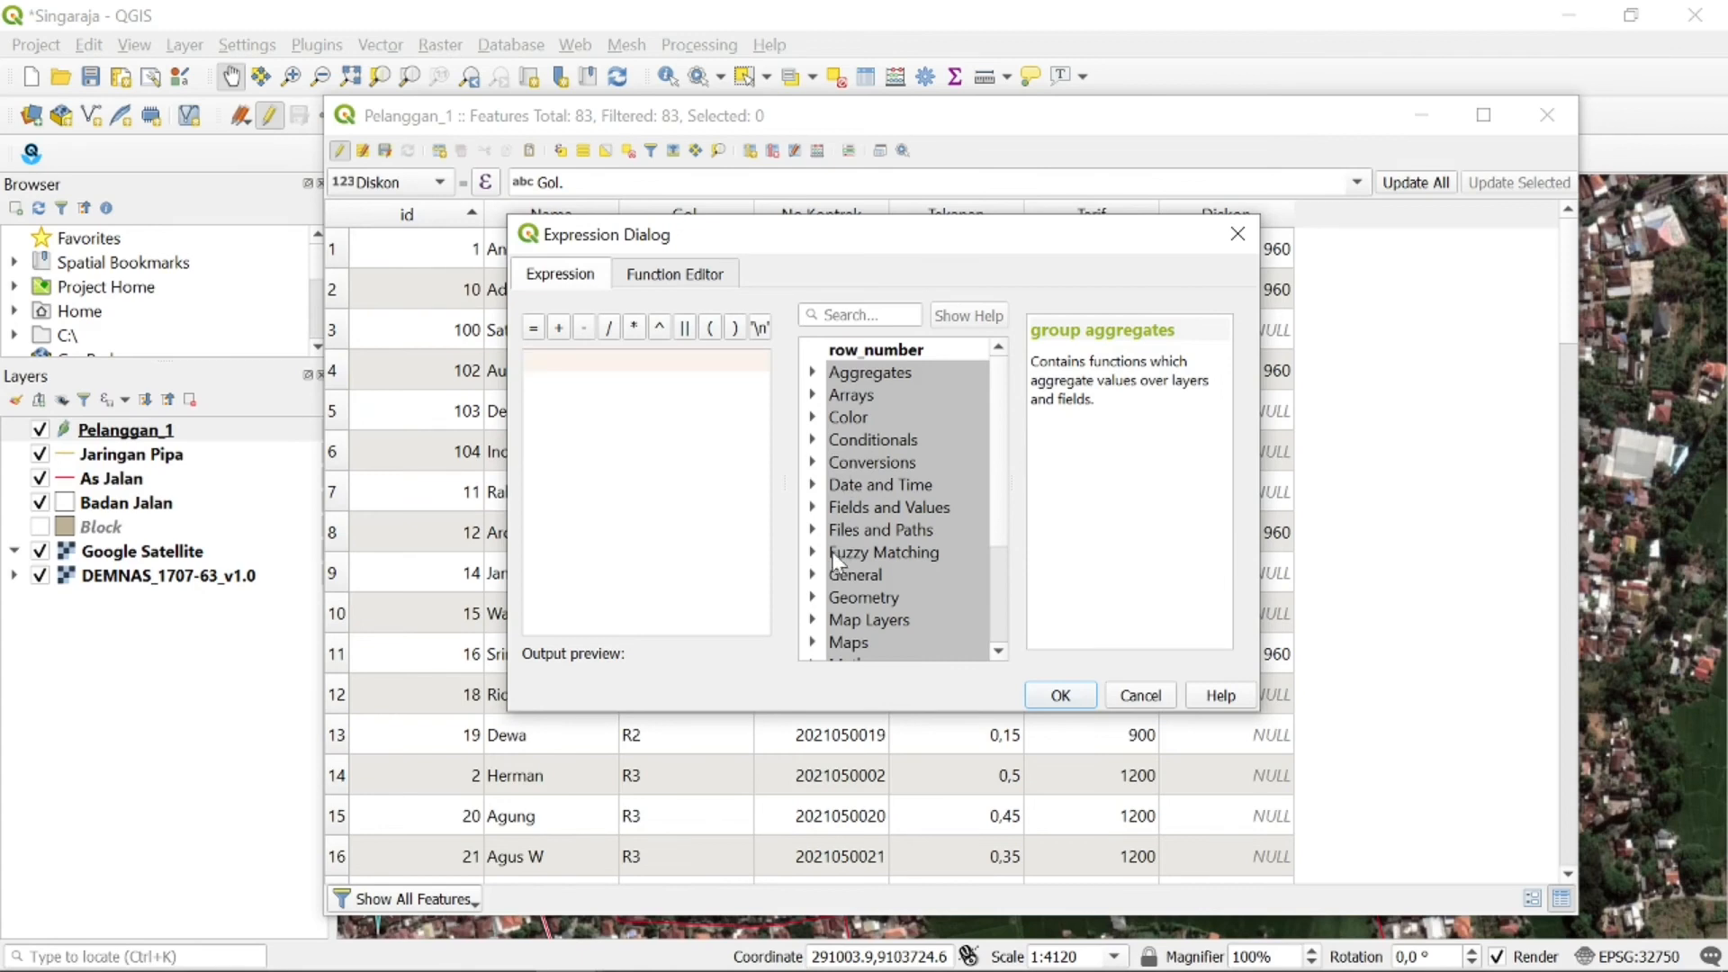
left_click(813, 440)
double_click(877, 468)
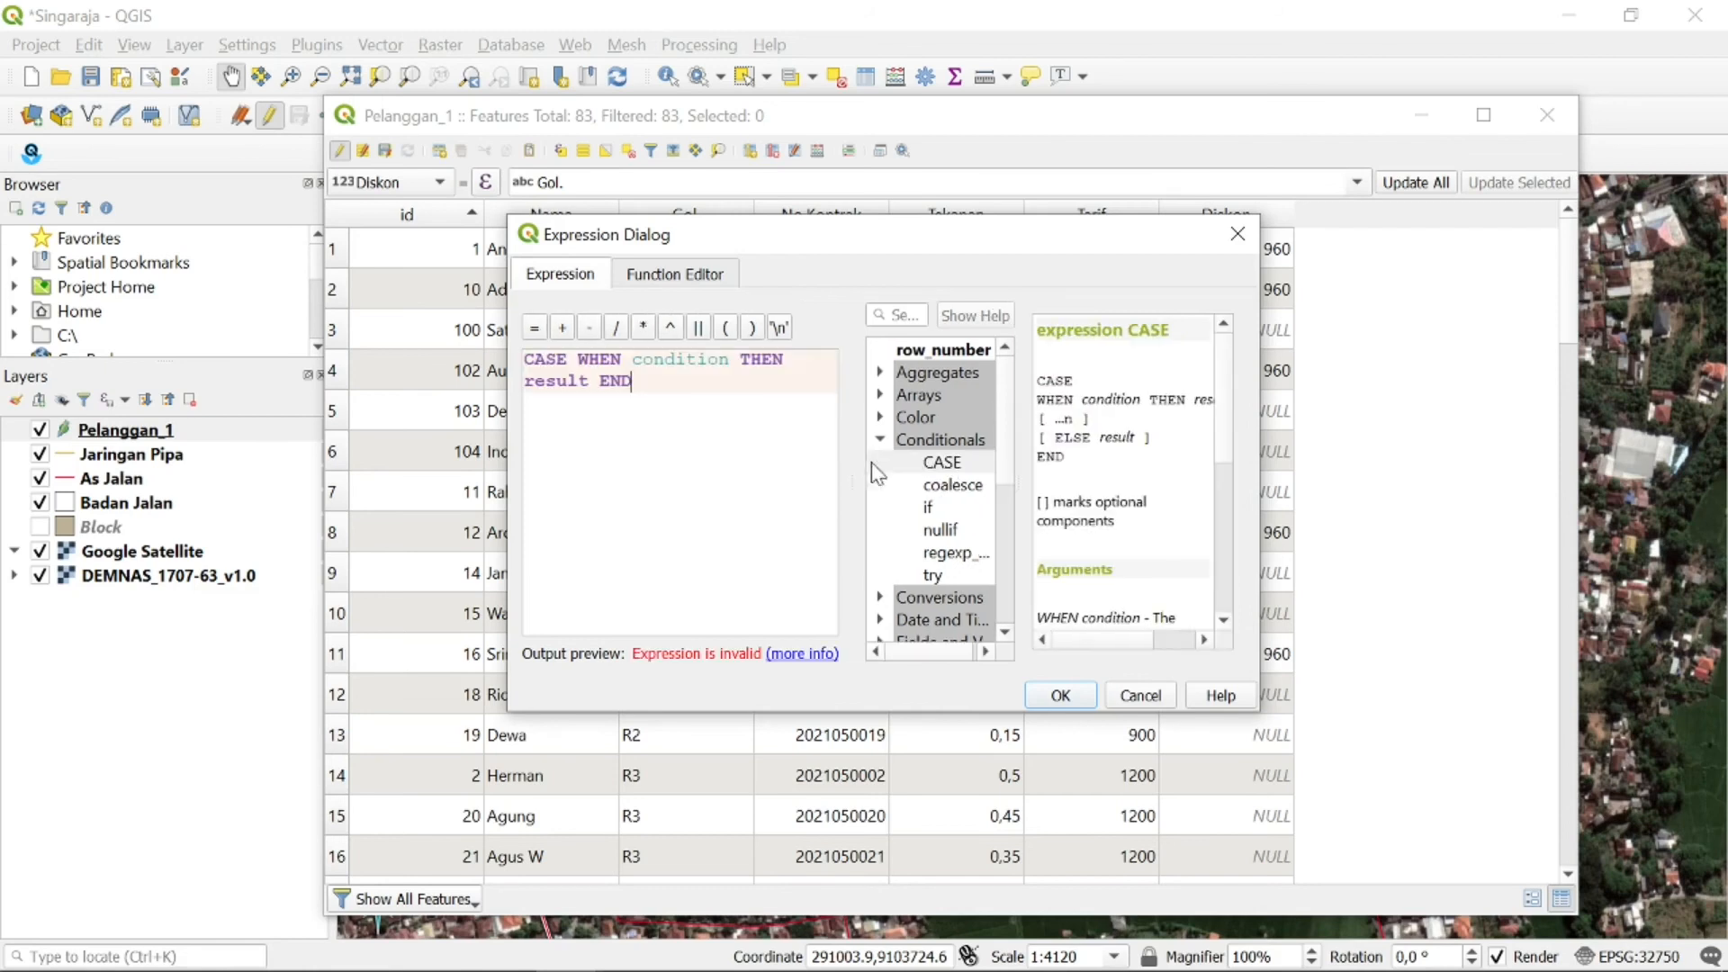
Enlarge the expression dialog and replace the condition placeholder in the CASE expression with "Gol." = 'R3'
left_click_drag(632, 359, 740, 359)
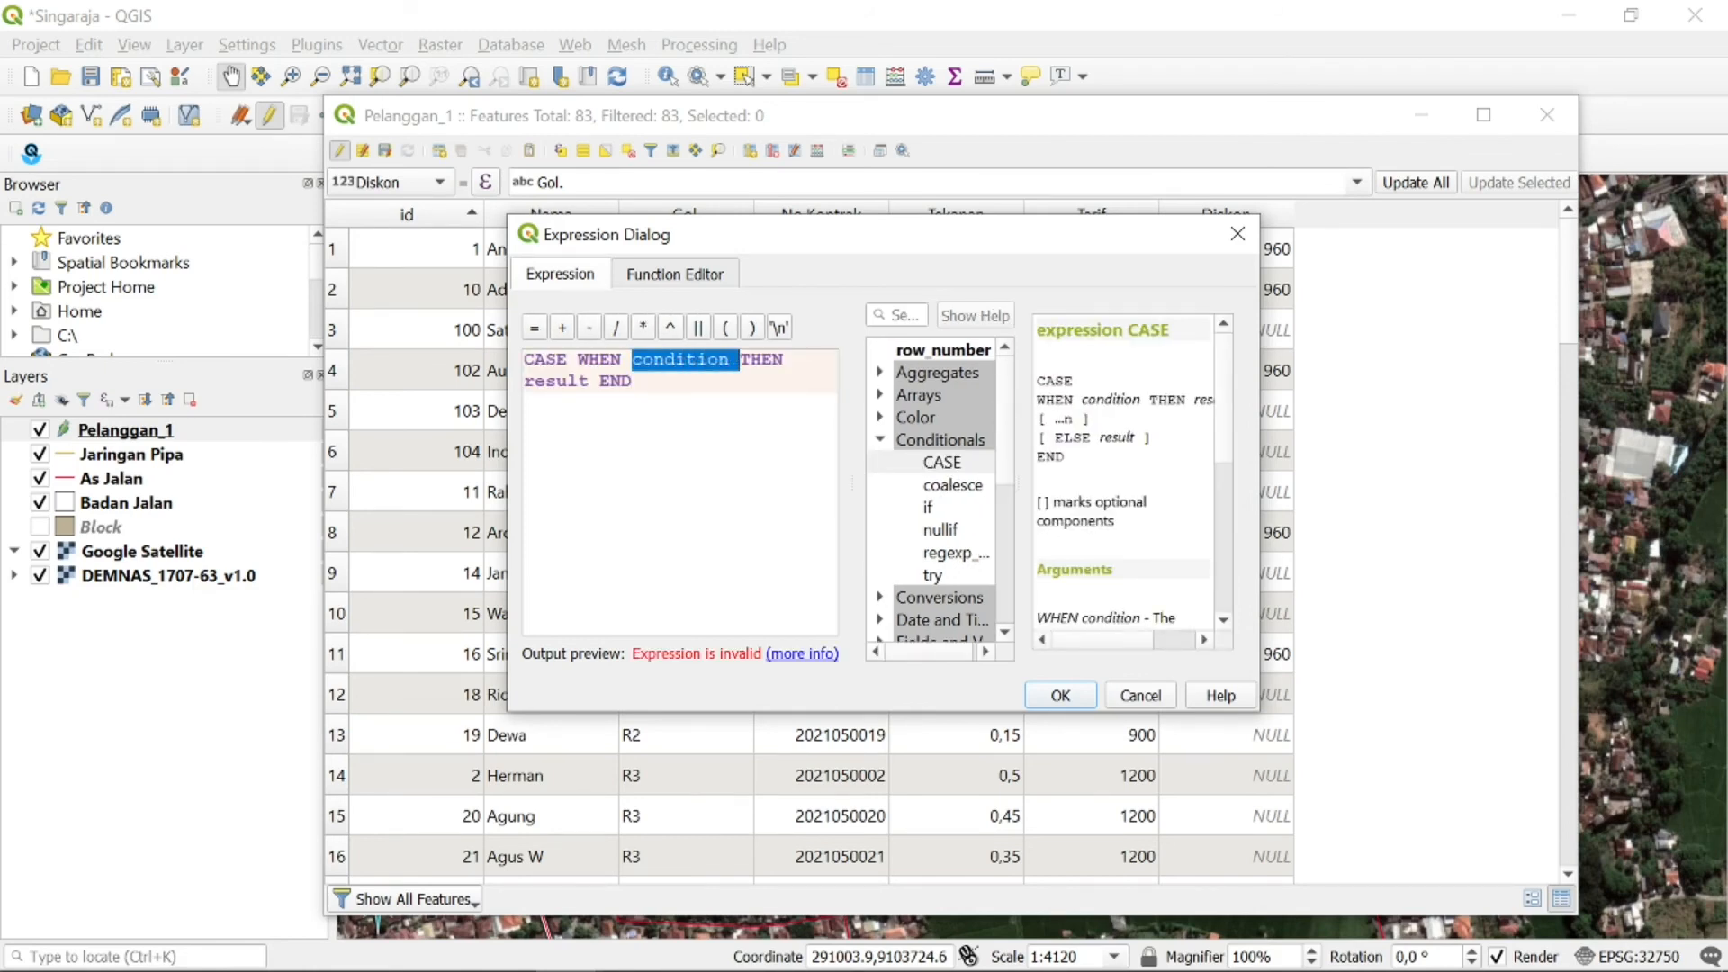
key("BackSpace")
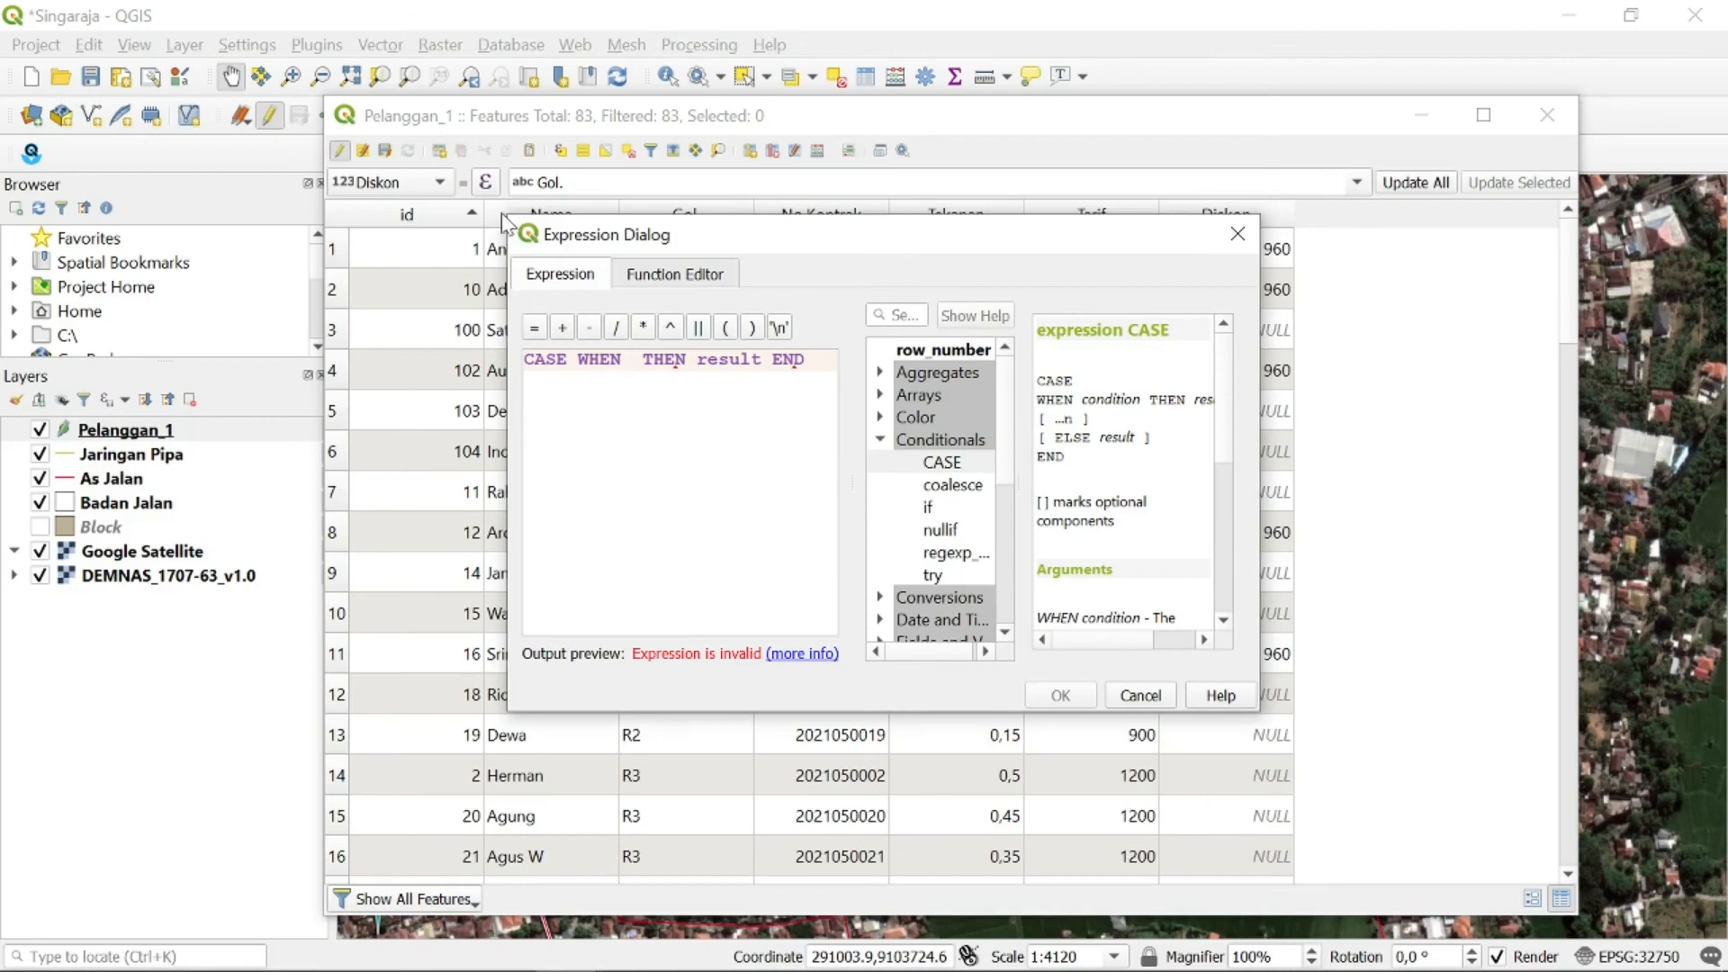
left_click_drag(504, 219, 96, 39)
left_click_drag(359, 58, 748, 234)
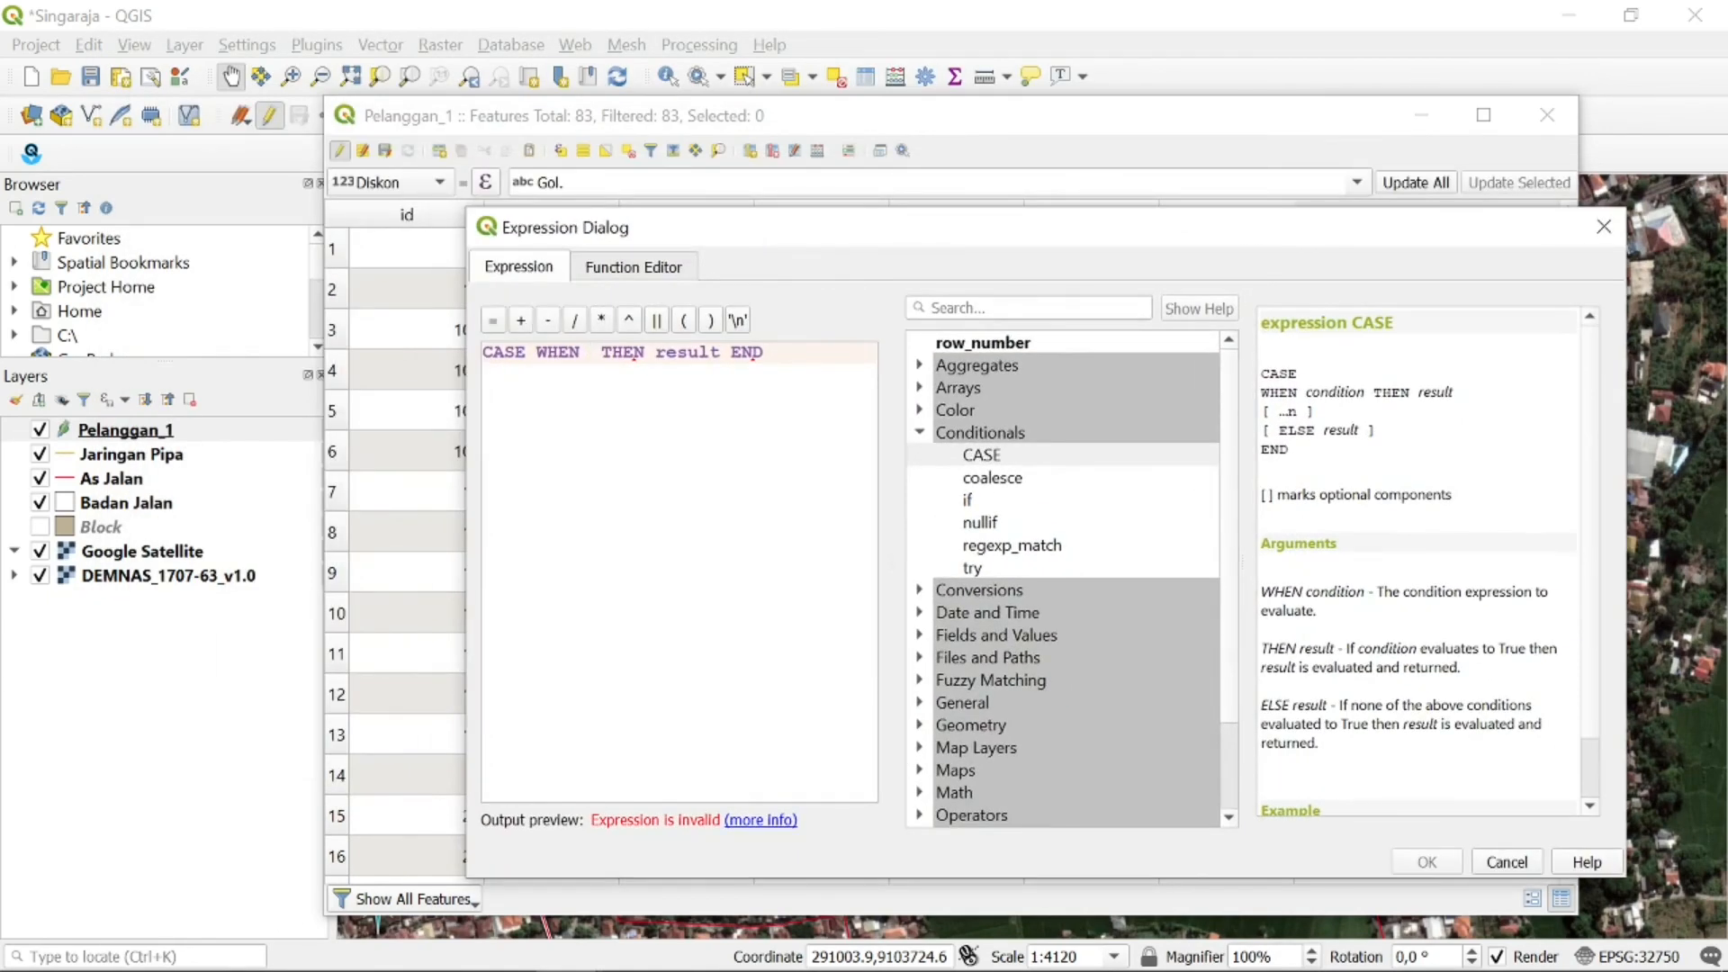
left_click(920, 433)
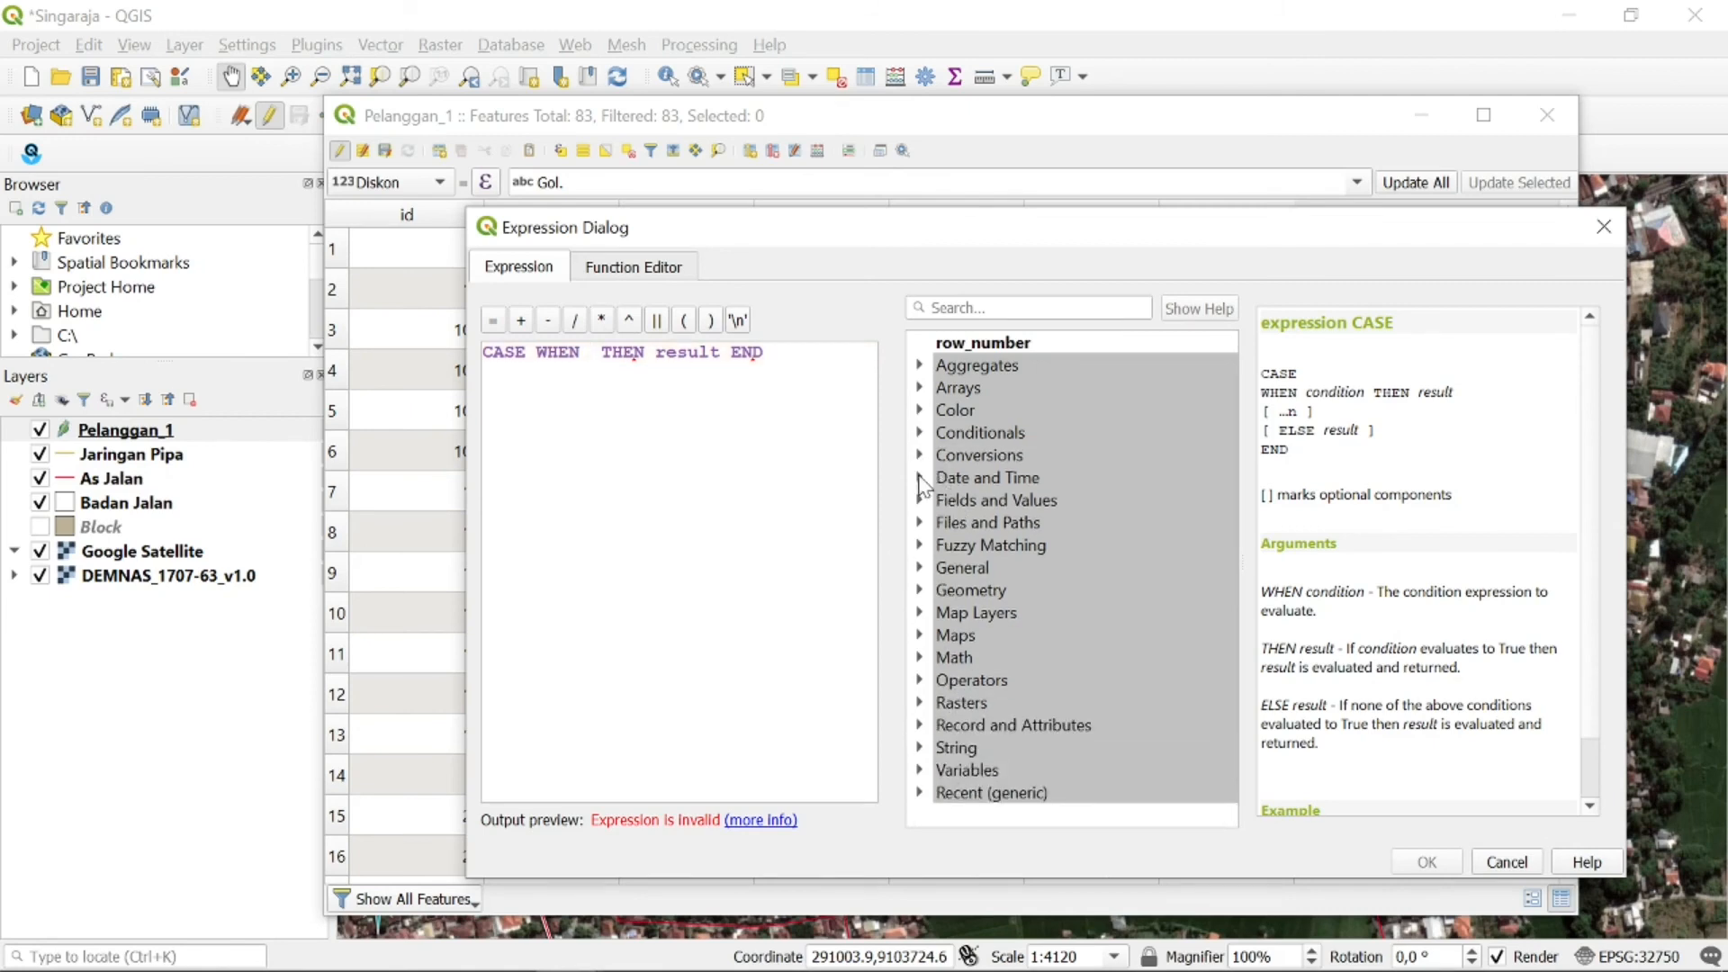
left_click(919, 500)
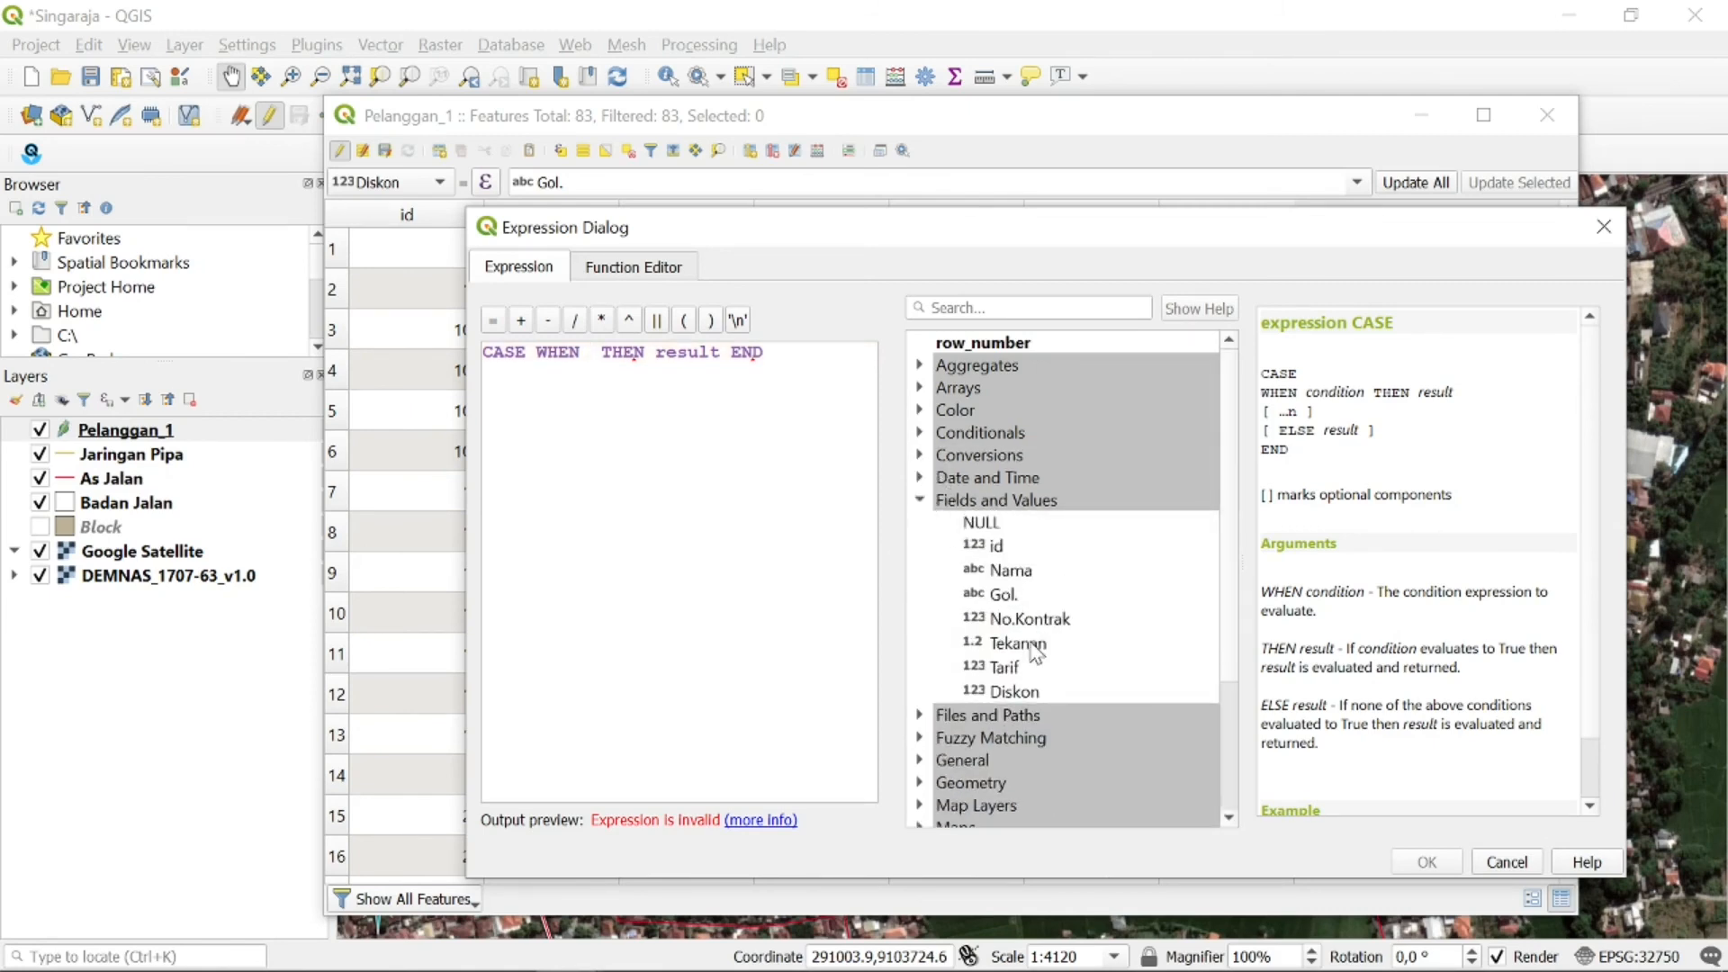
double_click(1003, 596)
type("= '")
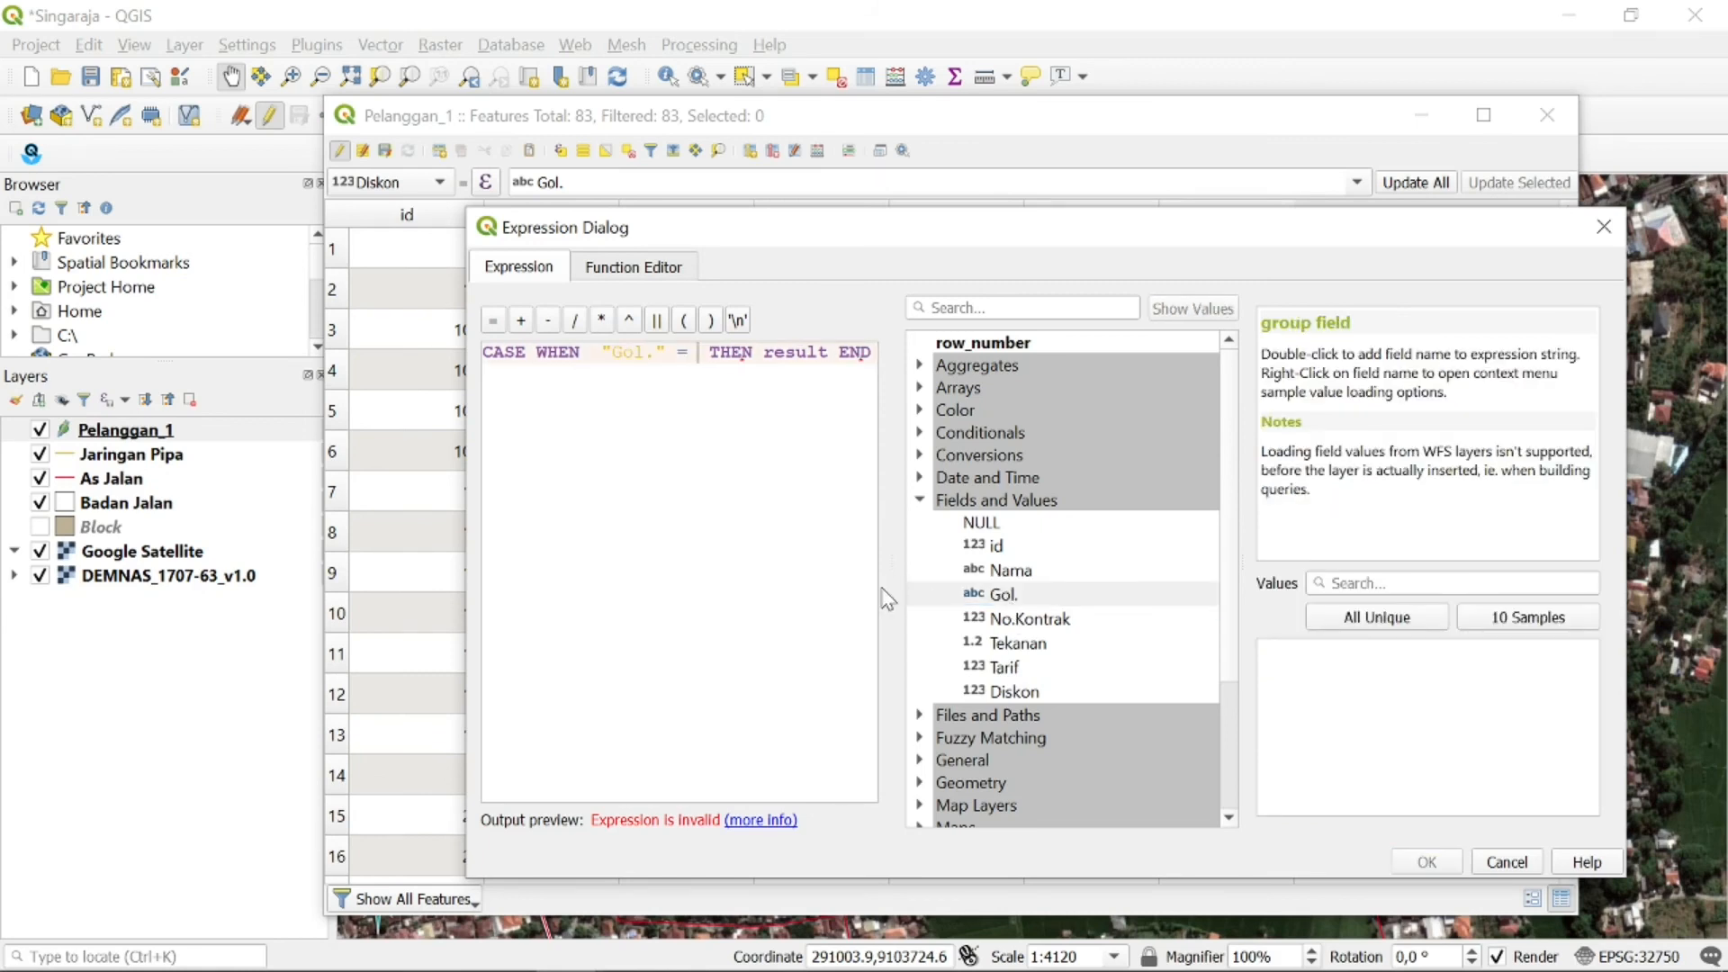
type("R3'")
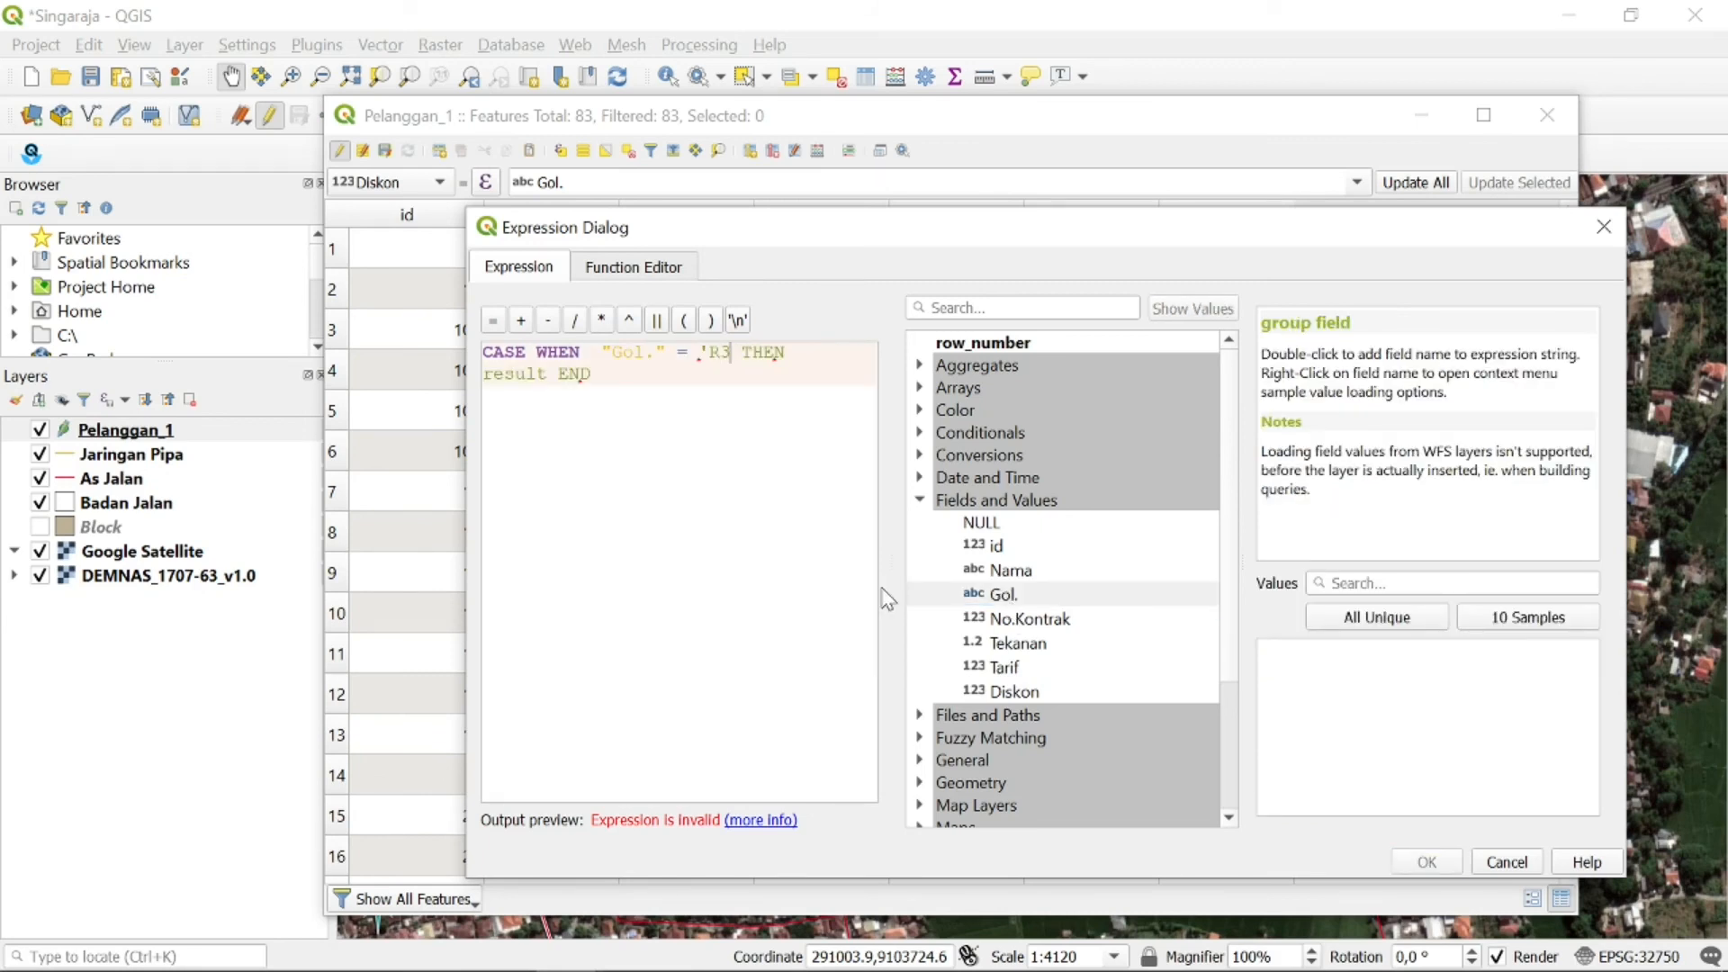
Extend the CASE condition with AND "Tekanan" < 0.3
type(" AND")
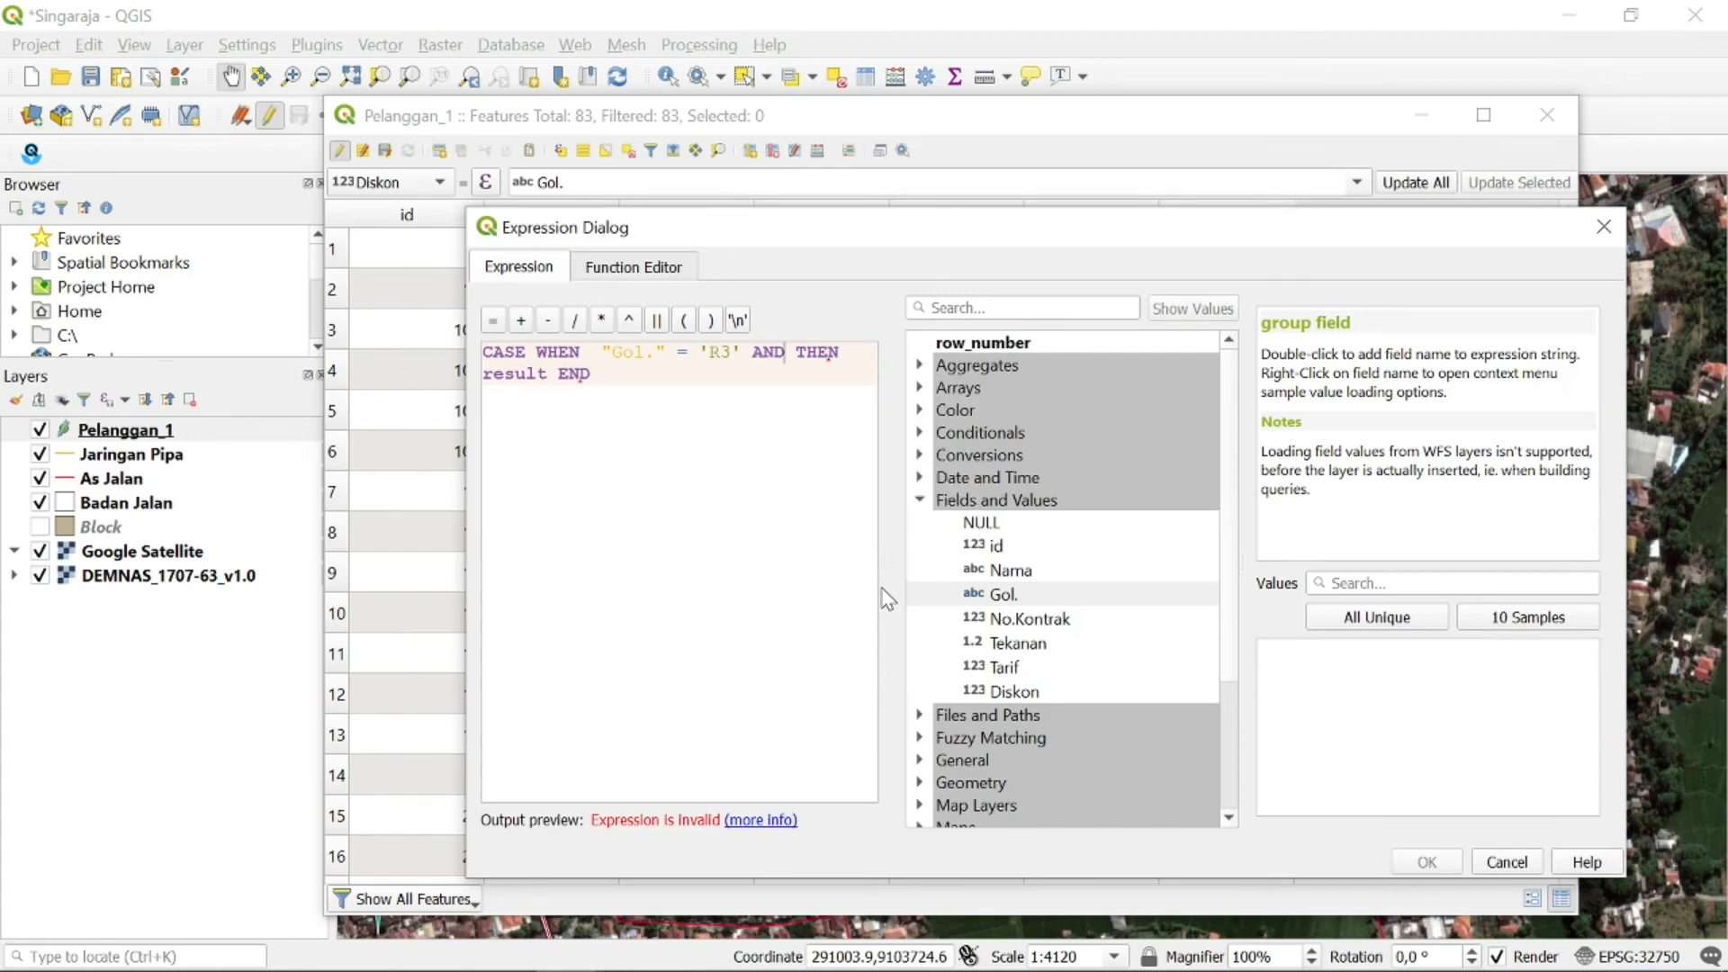
double_click(1017, 644)
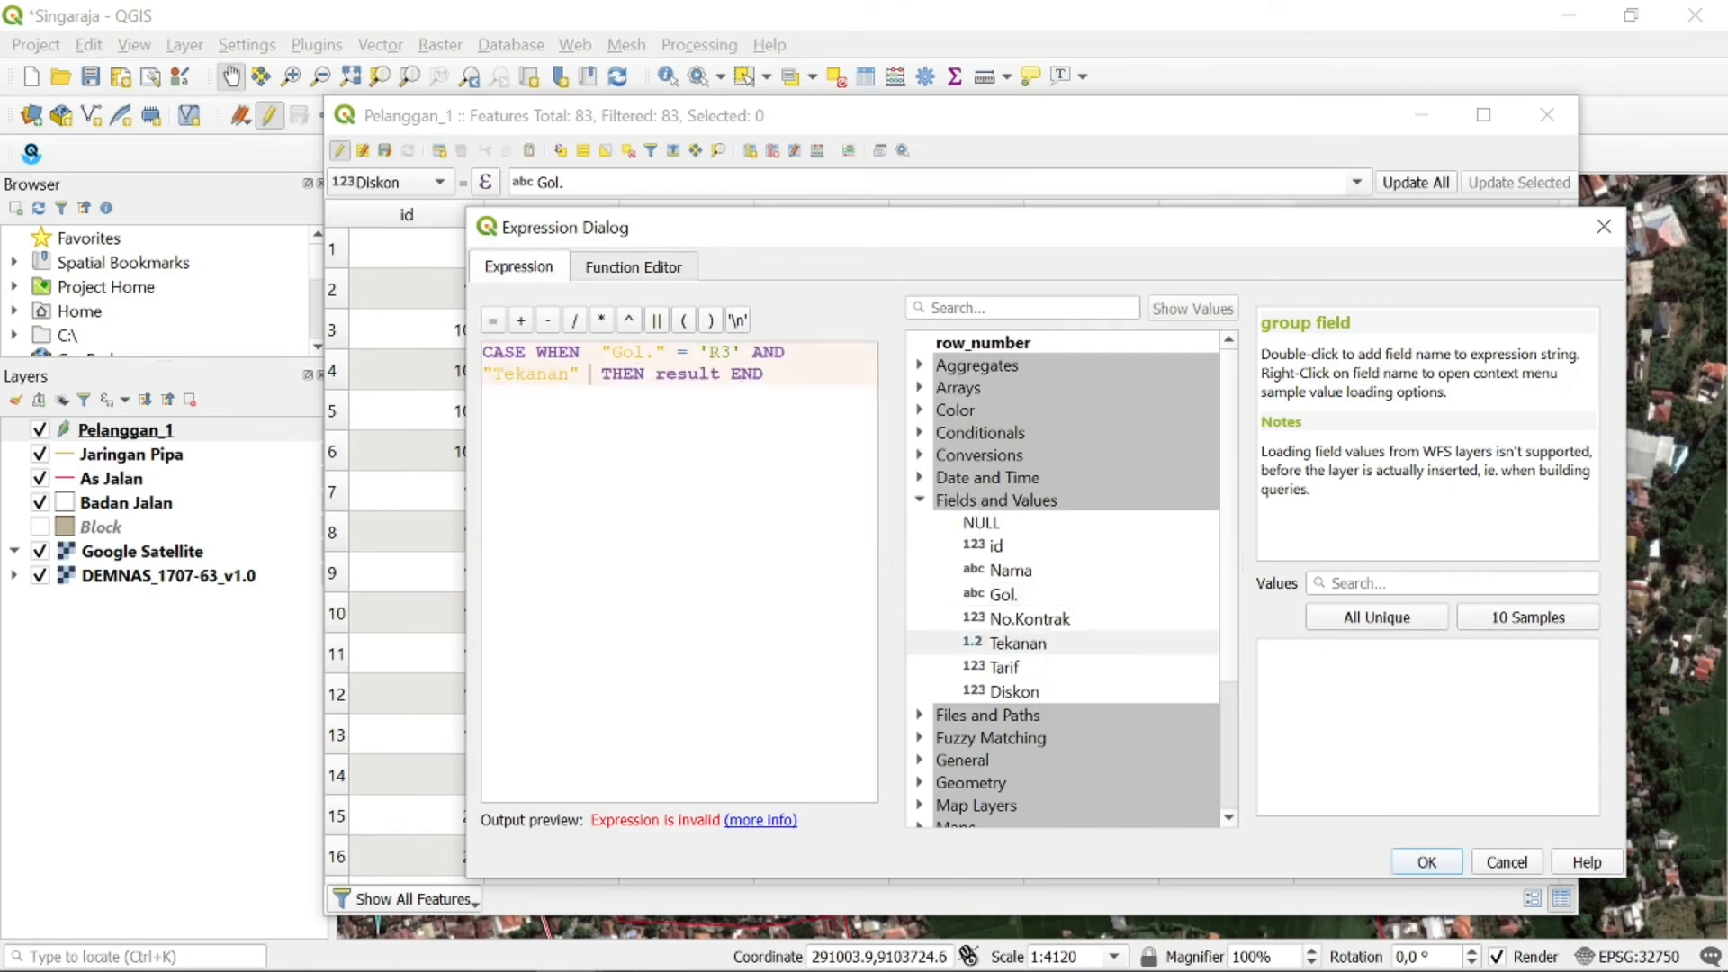
type("< 0")
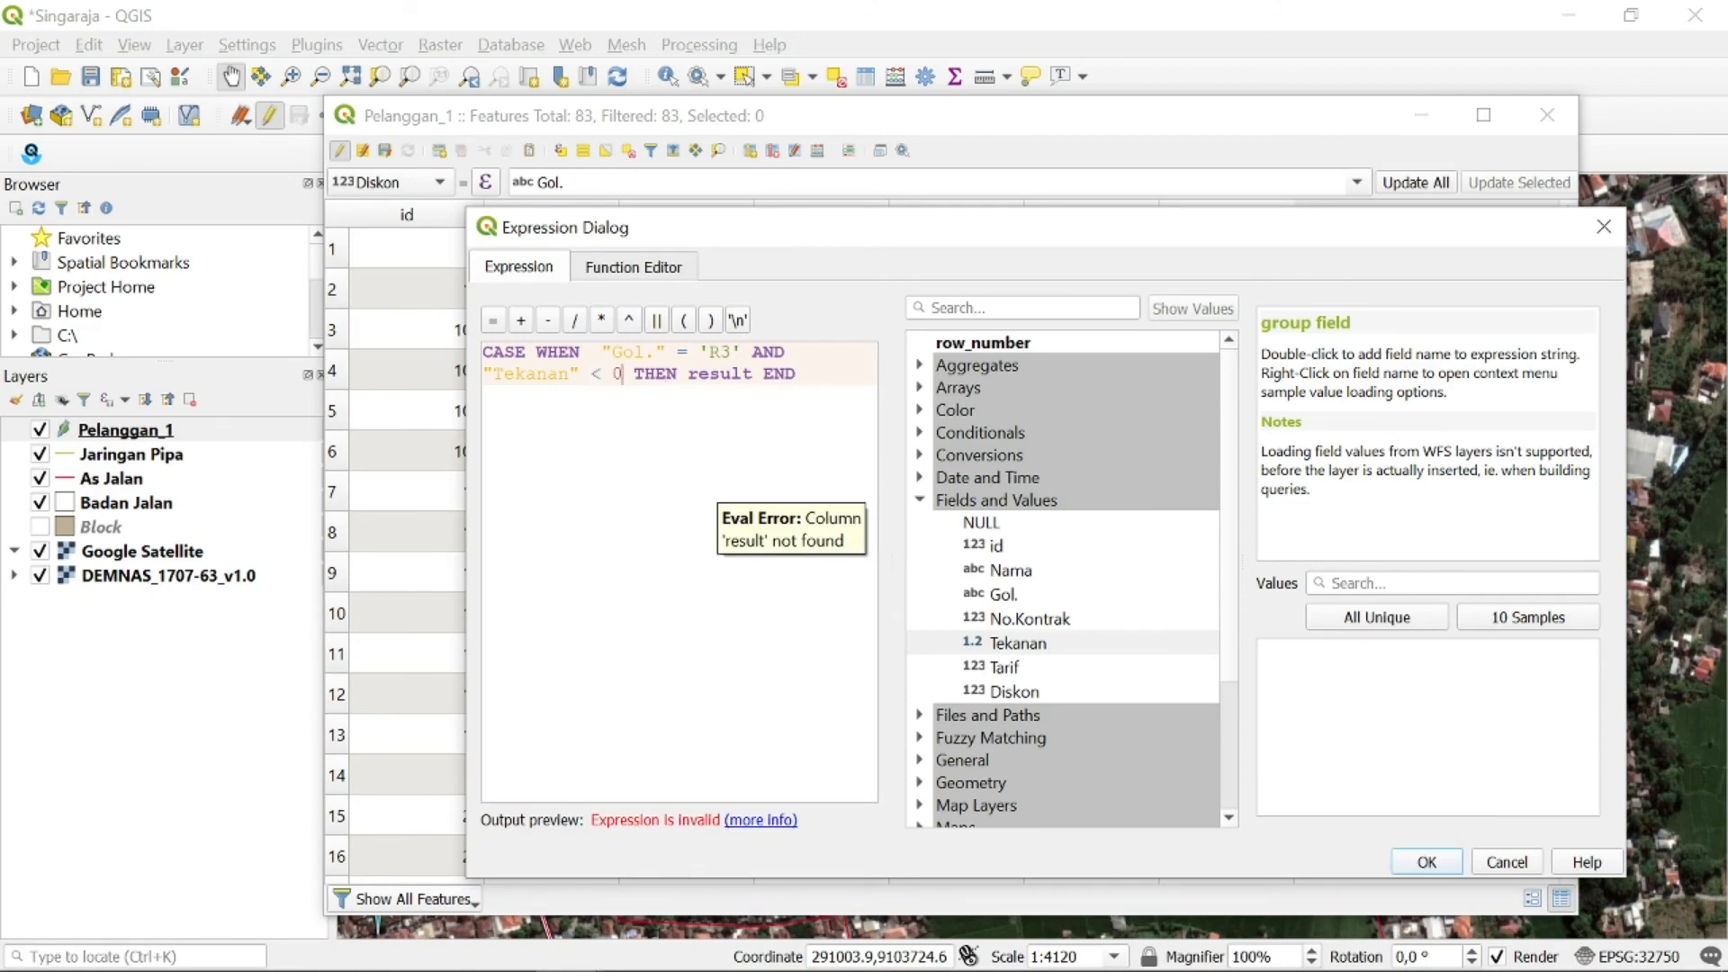
type(".3")
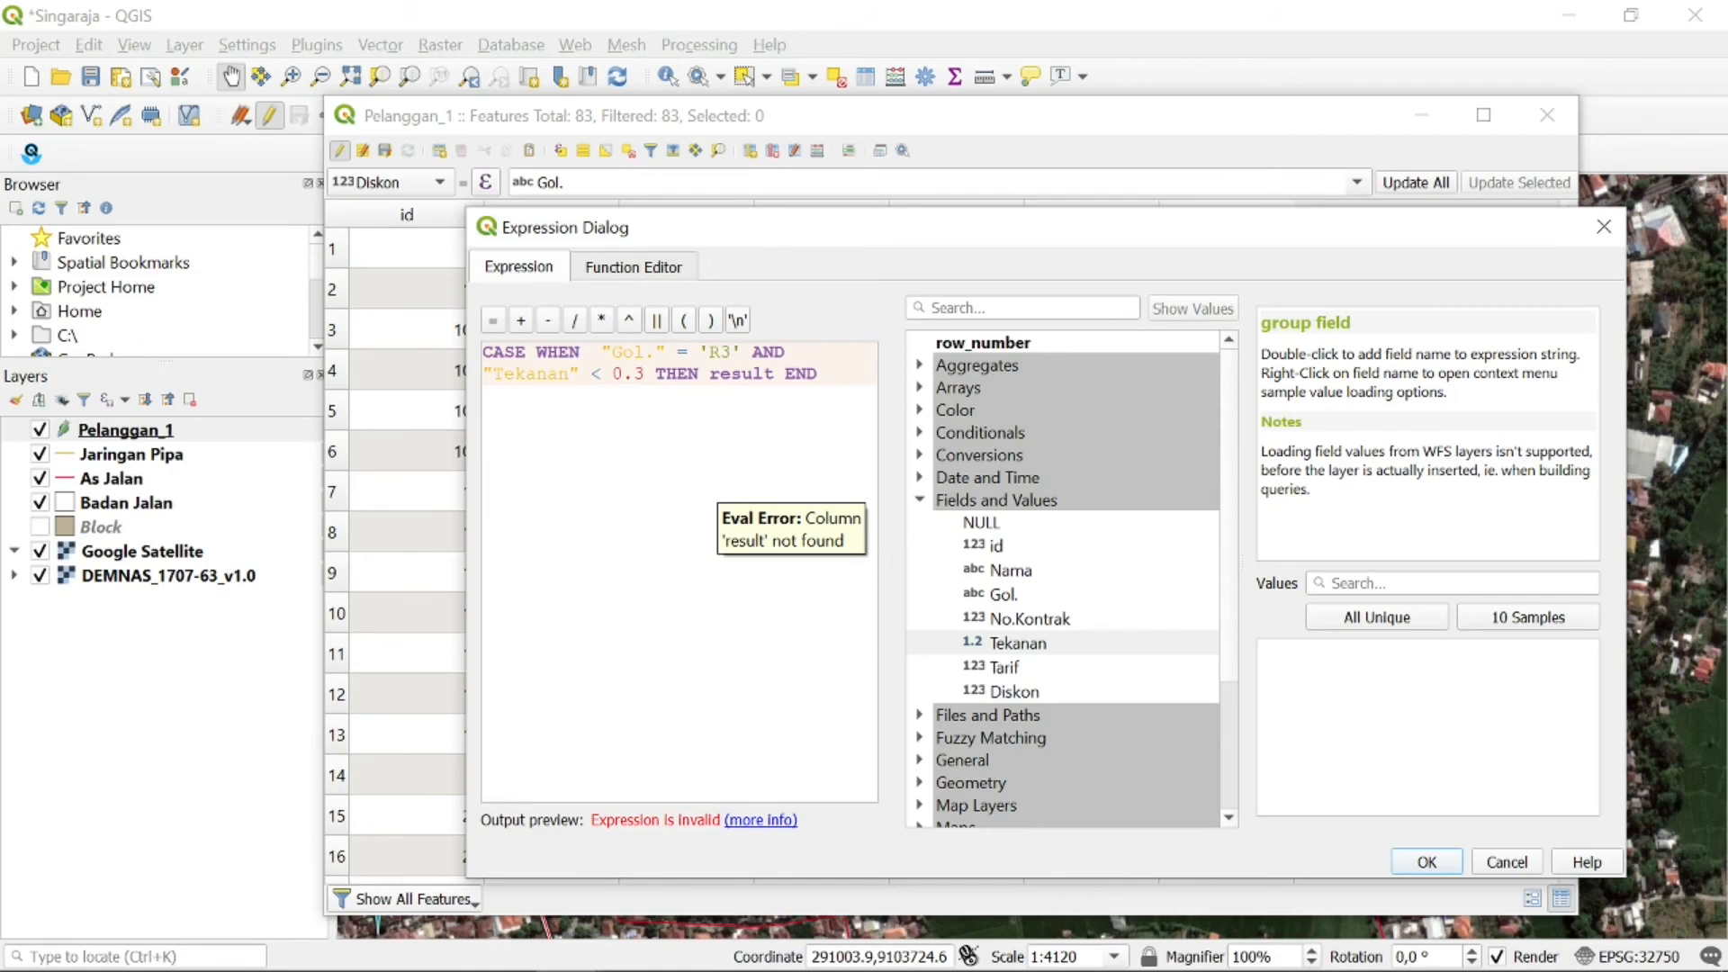
Replace the result placeholder in the CASE expression with "Tarif" * 0.7
left_click_drag(710, 374, 763, 374)
key("BackSpace")
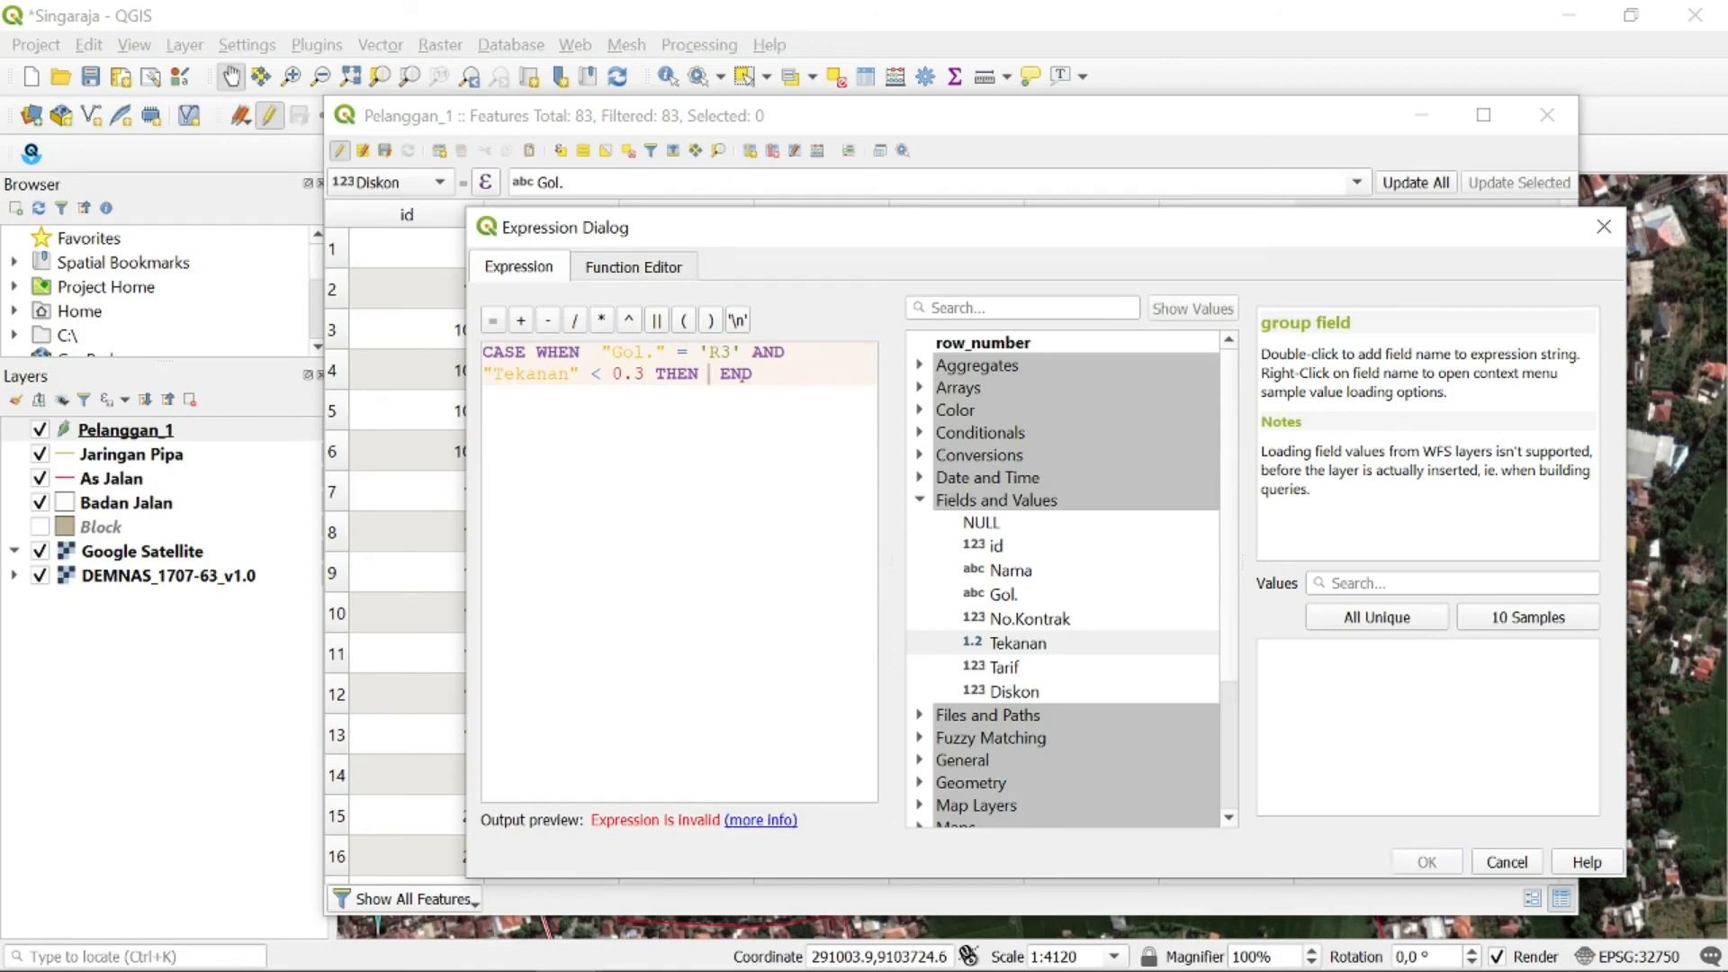
double_click(1005, 667)
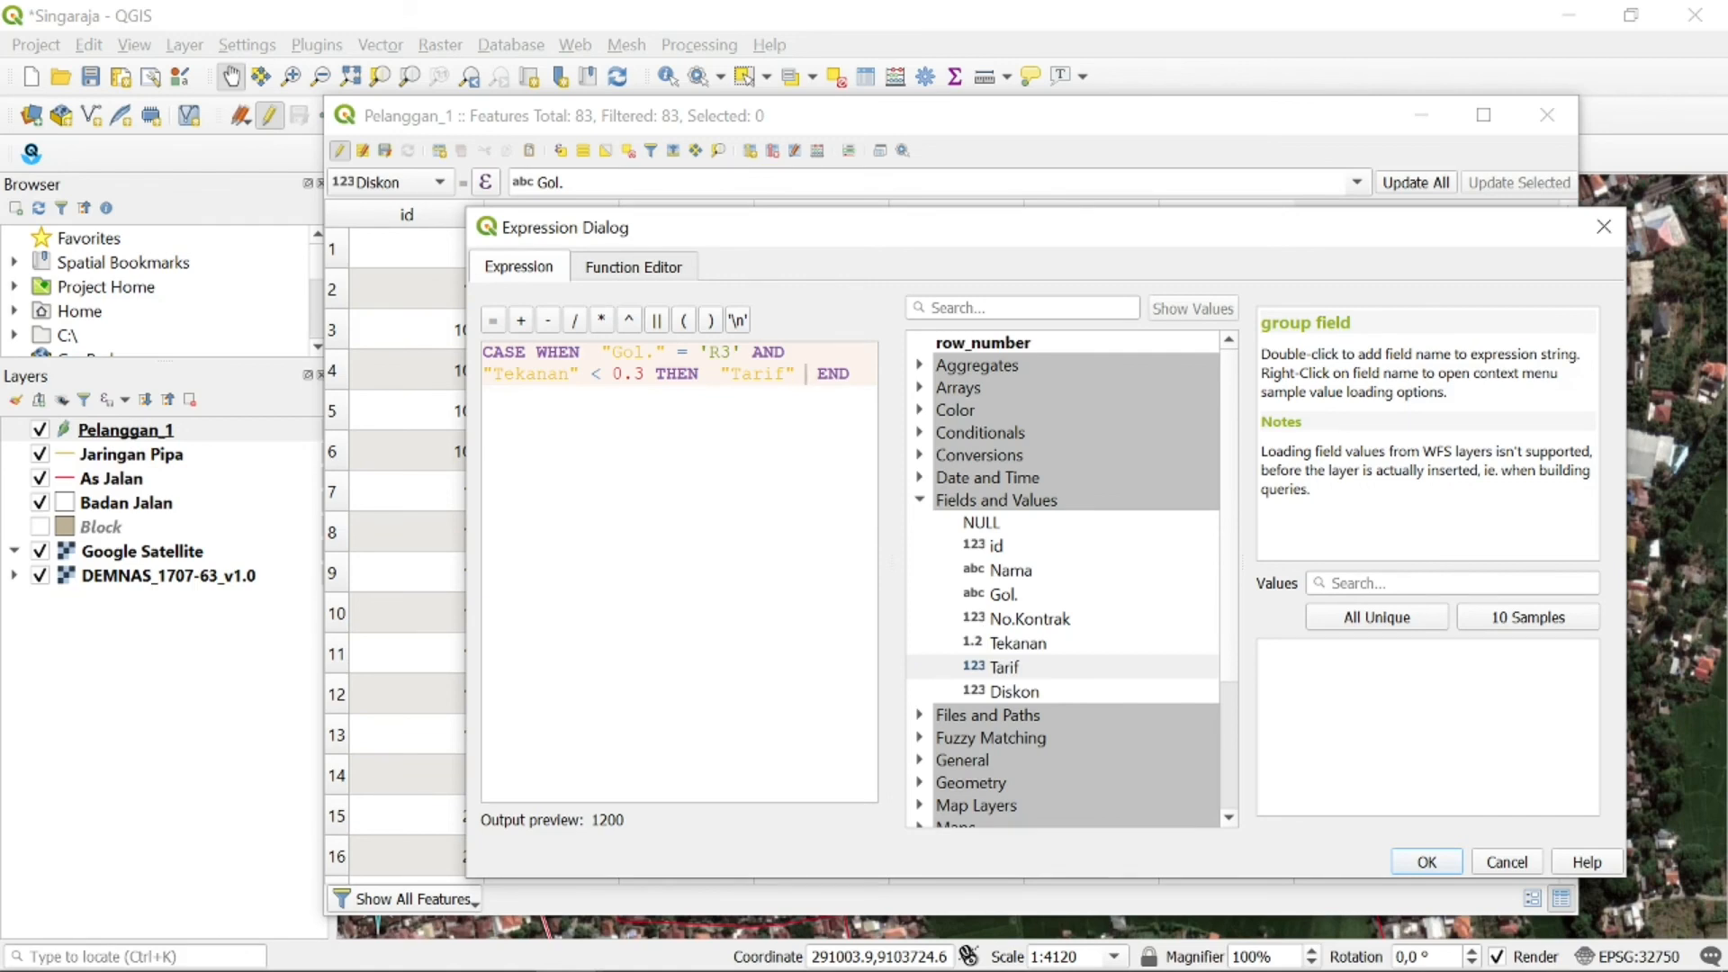
type("*")
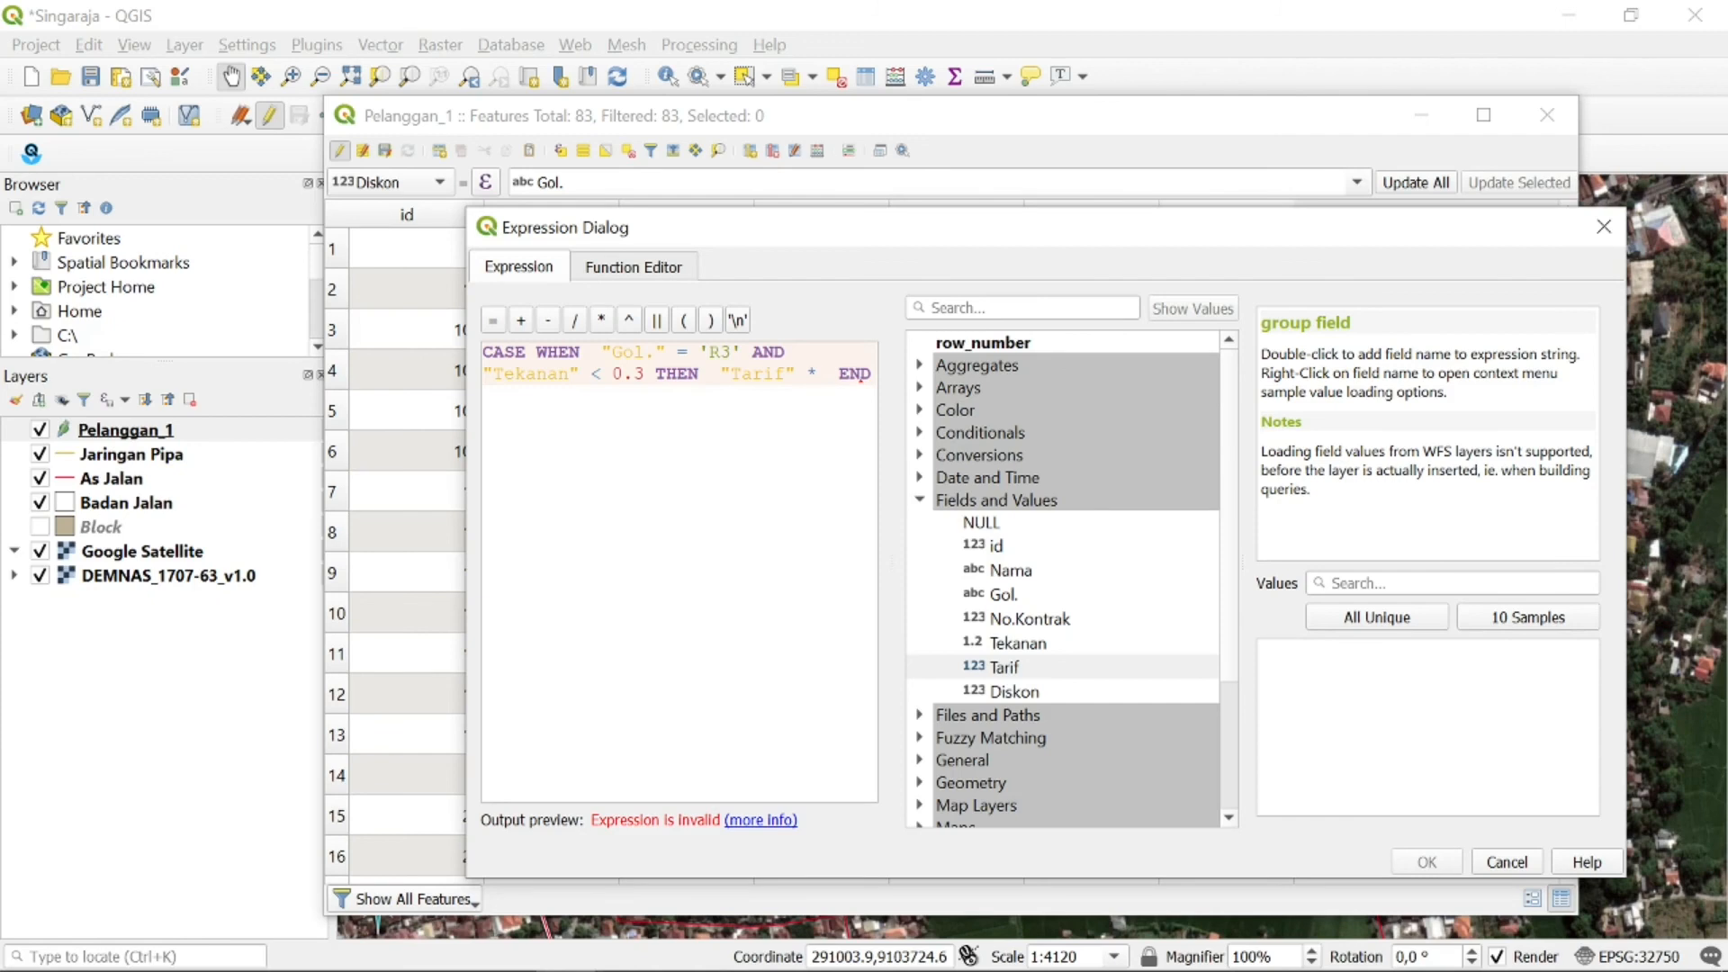
type(" 0.")
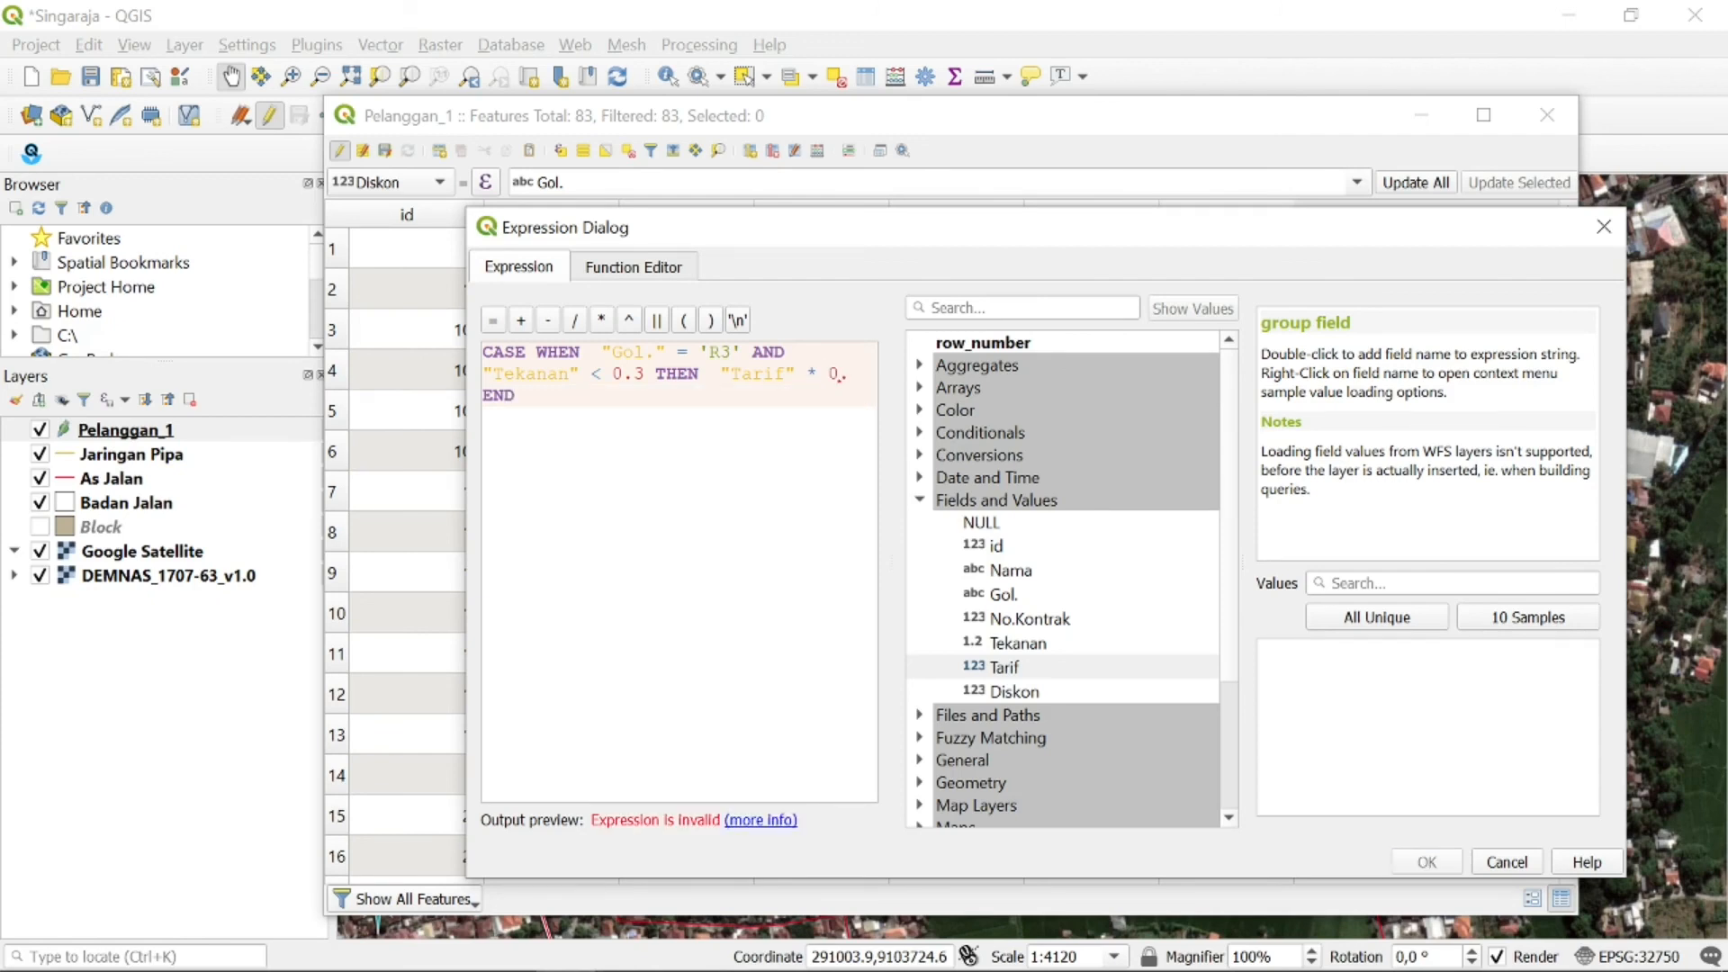
type("7")
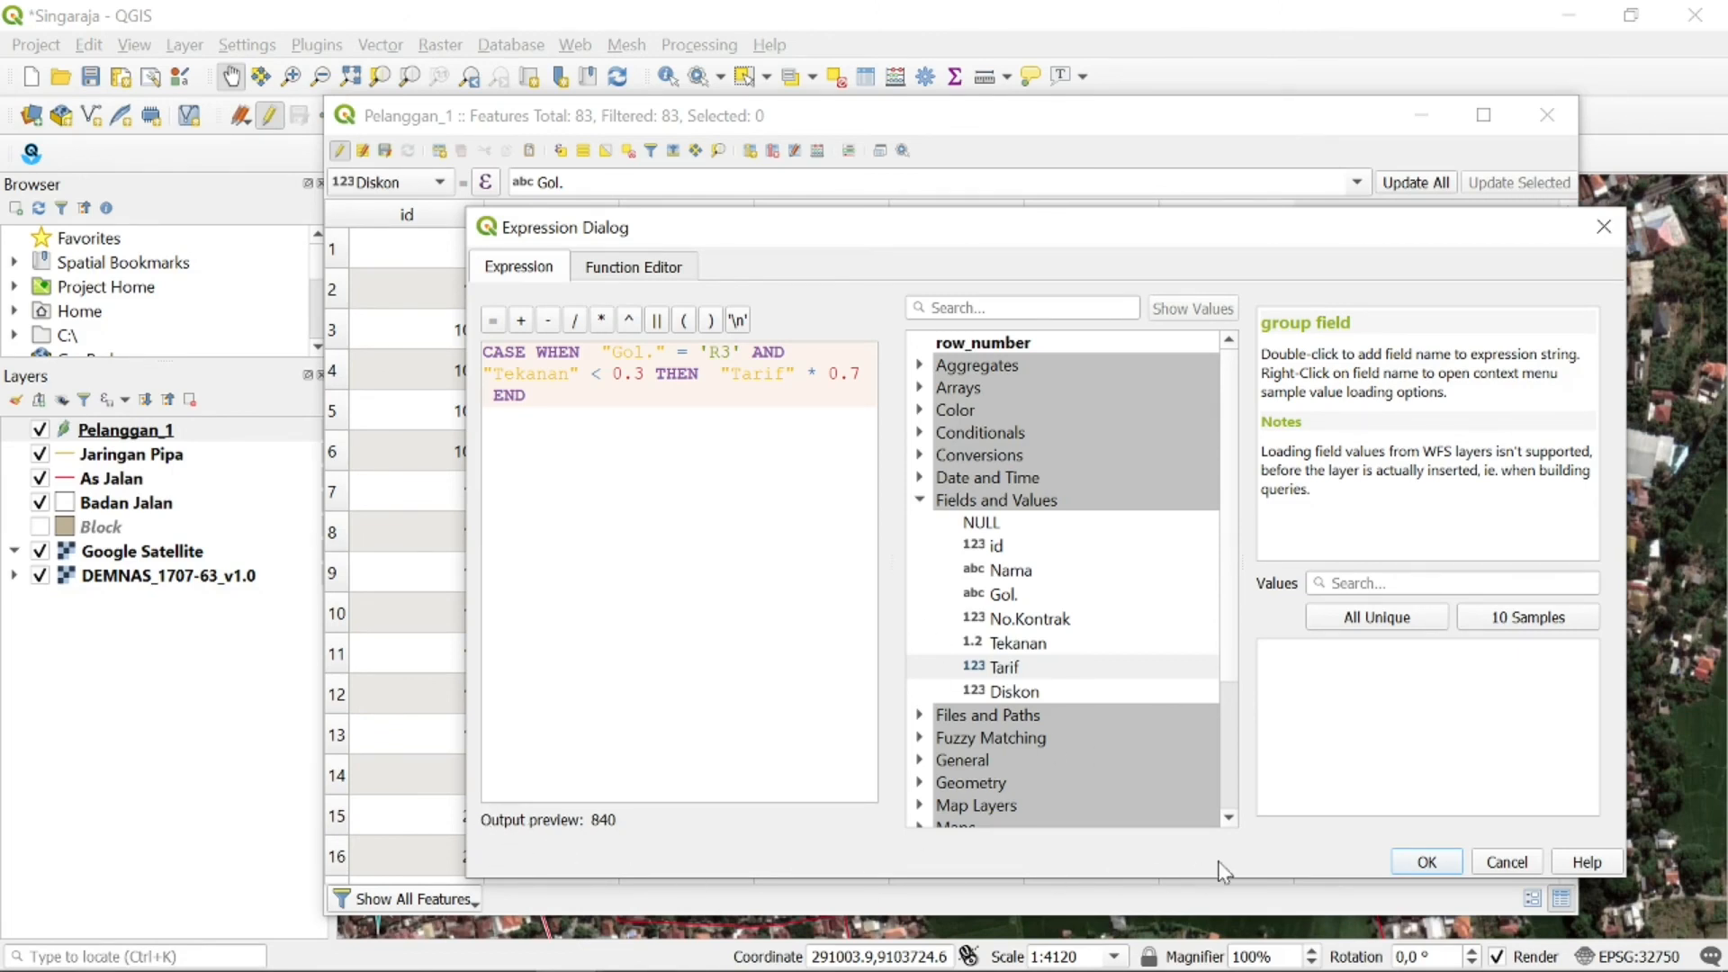
Apply the CASE expression to update Diskon for all features, check the column, and save the layer edits
left_click(1427, 862)
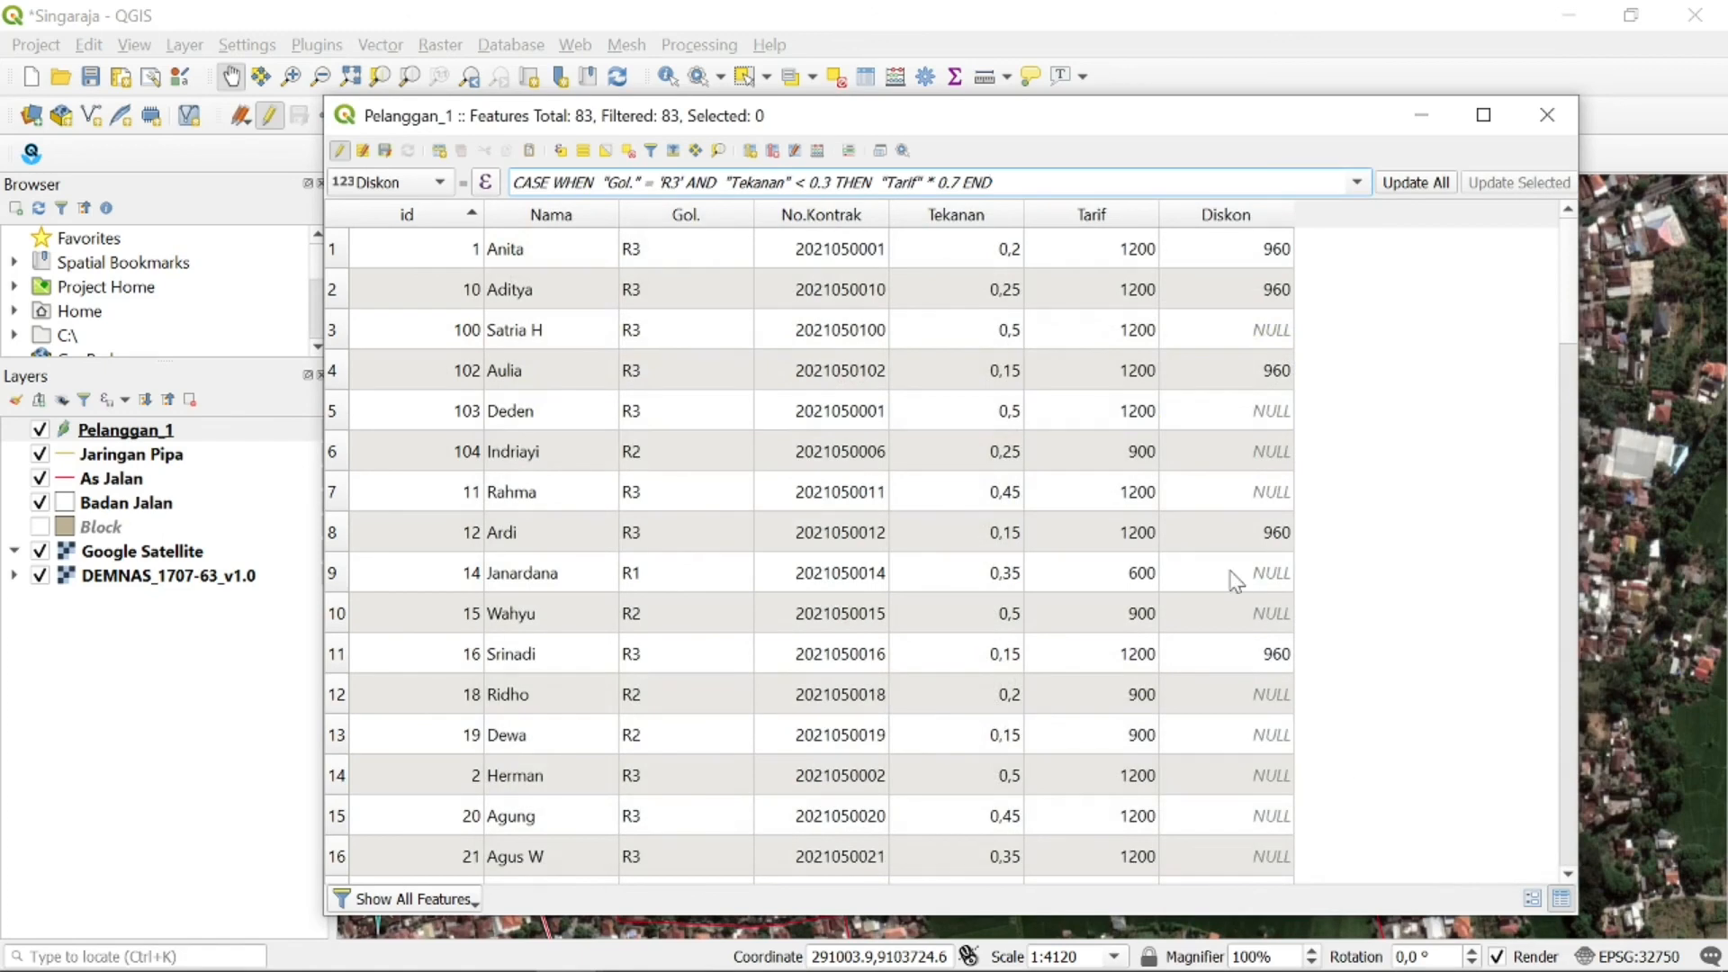
left_click(1411, 180)
scroll(1230, 683, "down", 15)
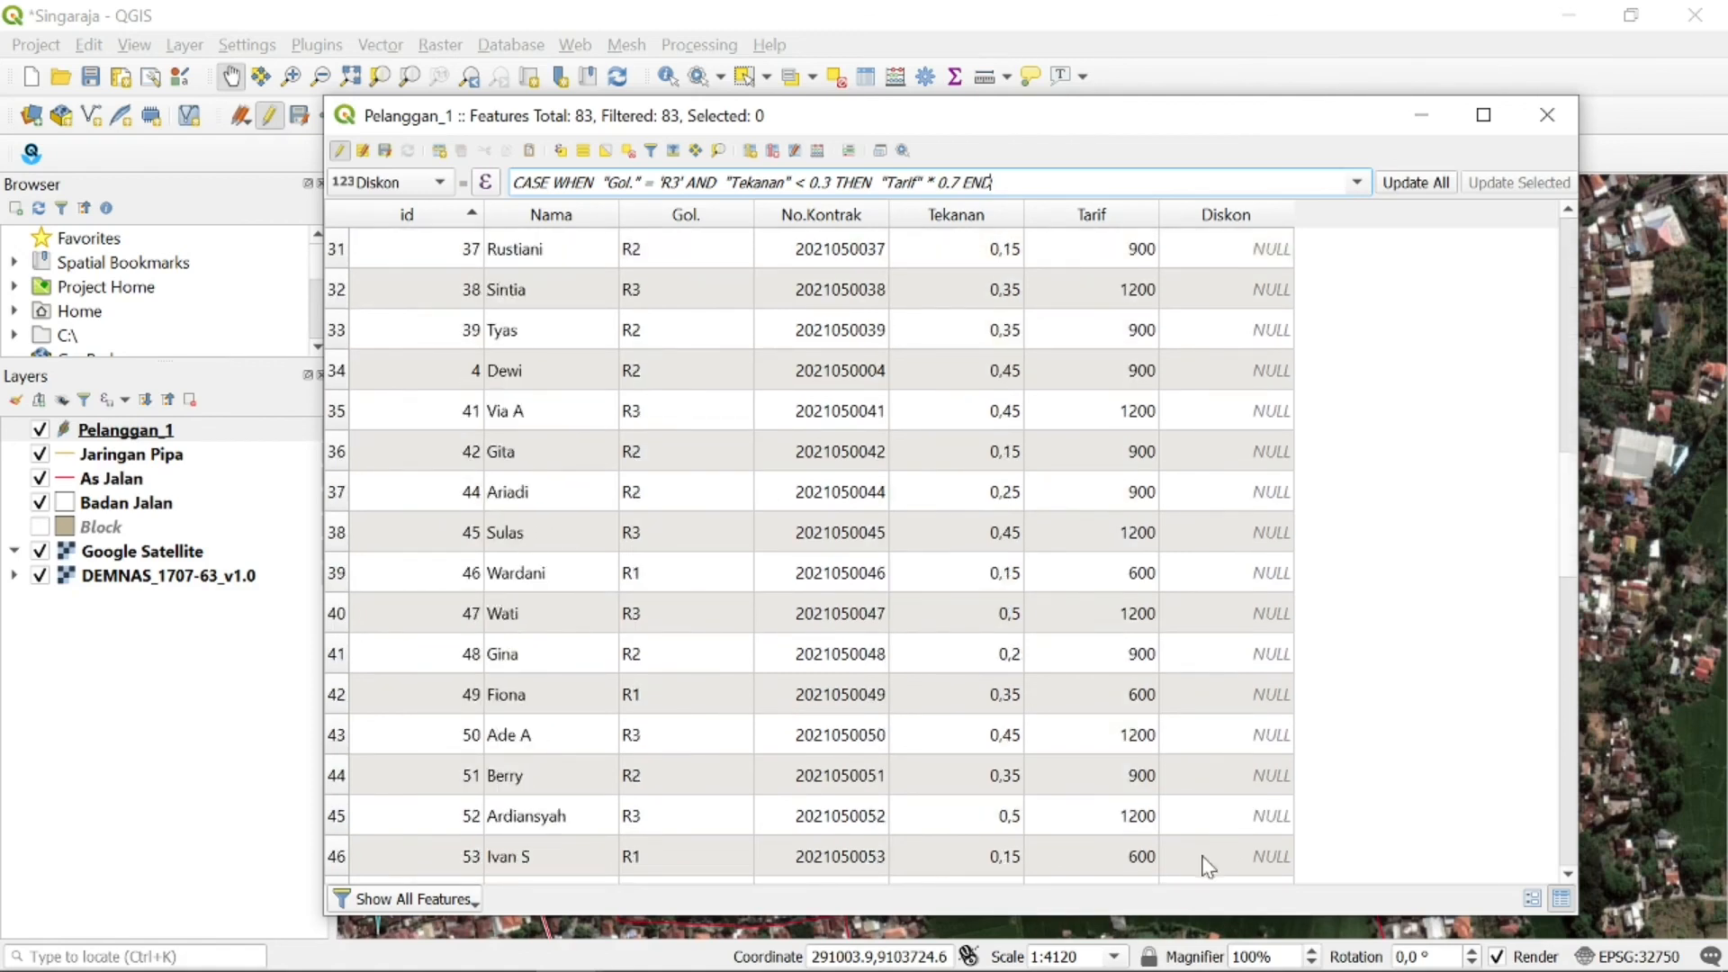
scroll(1235, 711, "up", 4)
scroll(1242, 772, "down", 11)
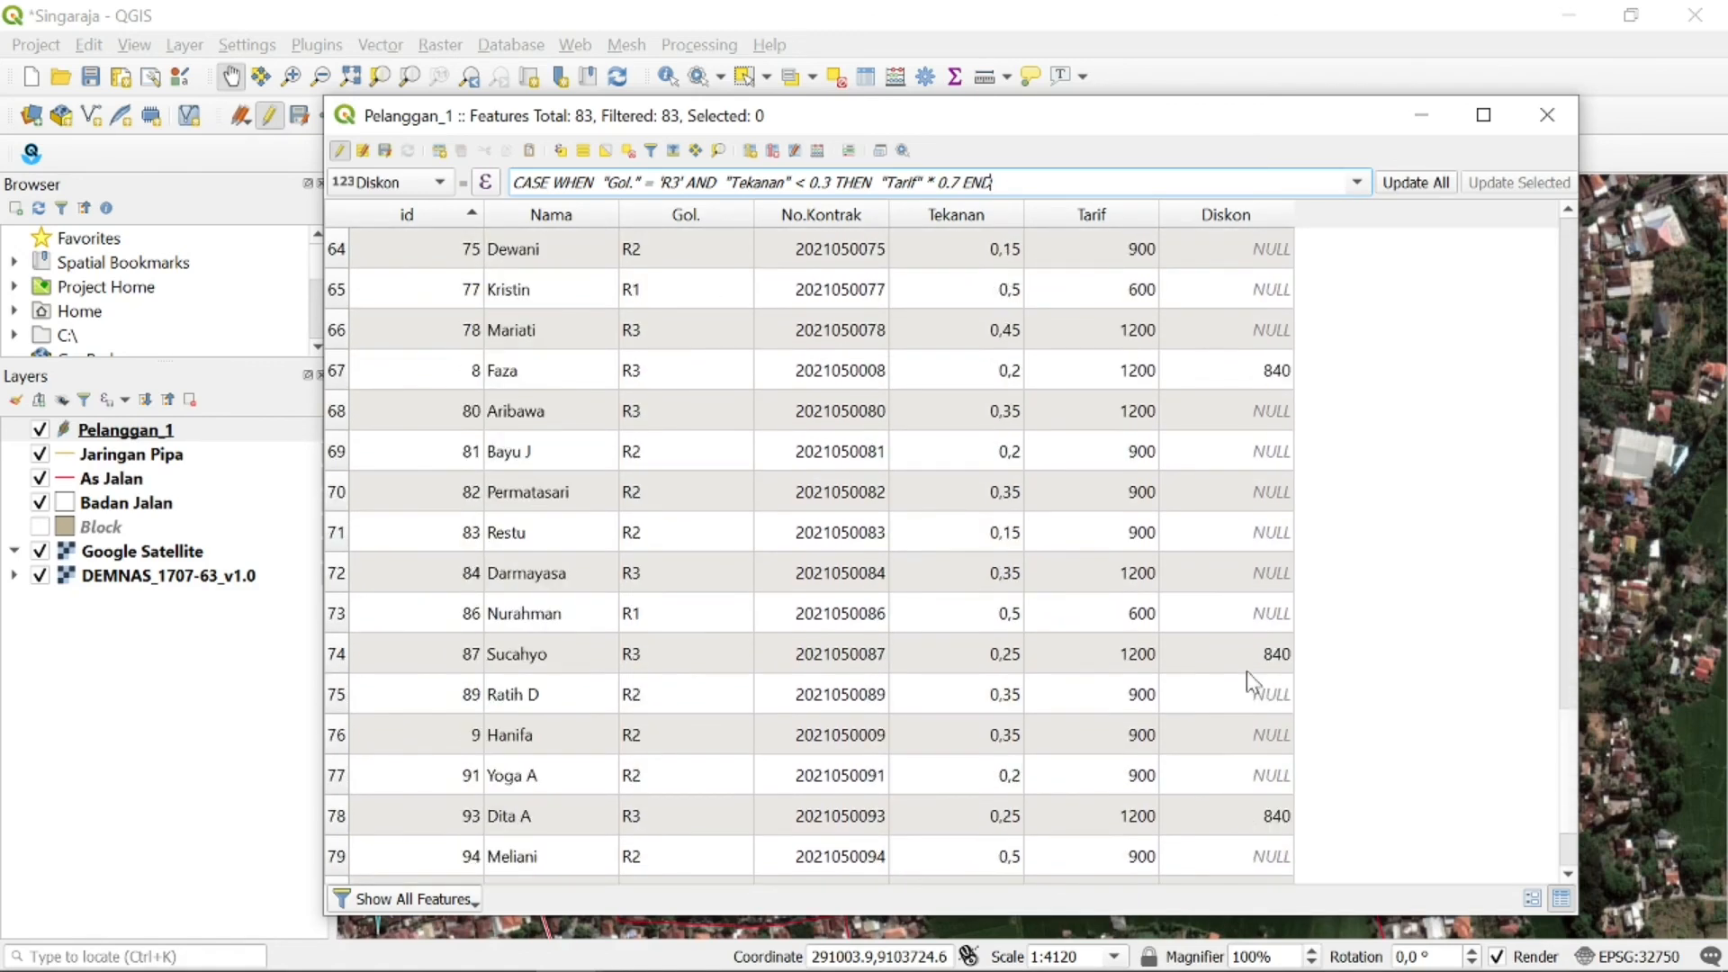
scroll(1248, 706, "up", 7)
scroll(1246, 706, "up", 15)
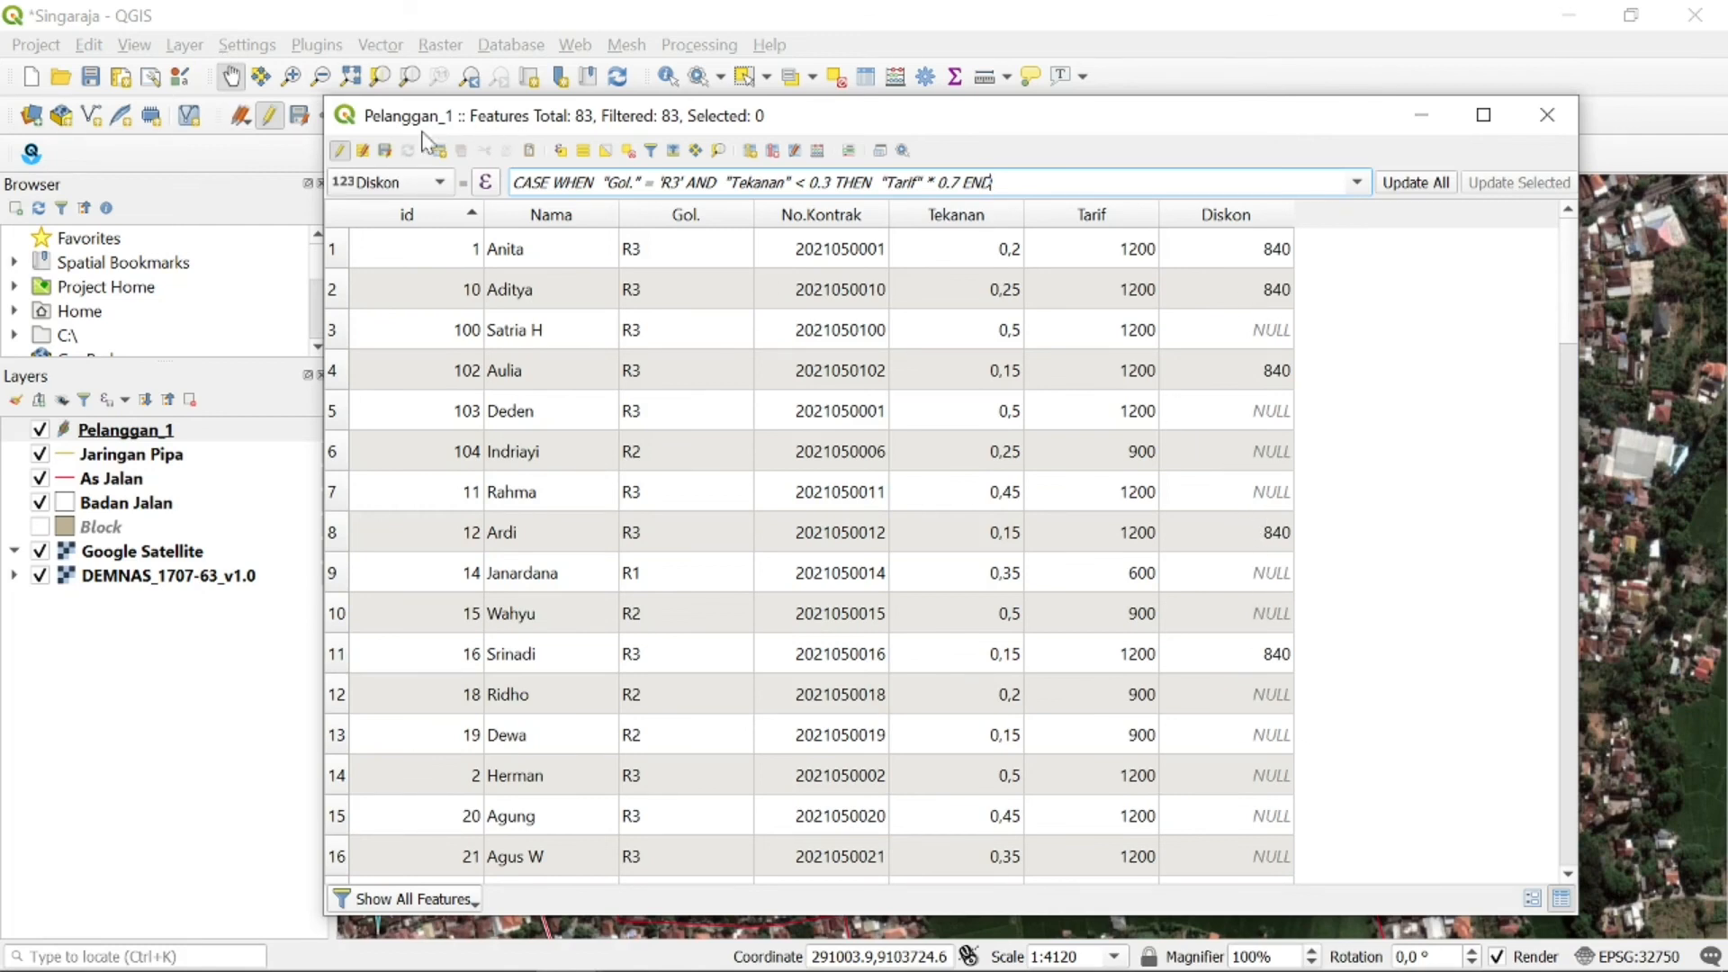
left_click(387, 158)
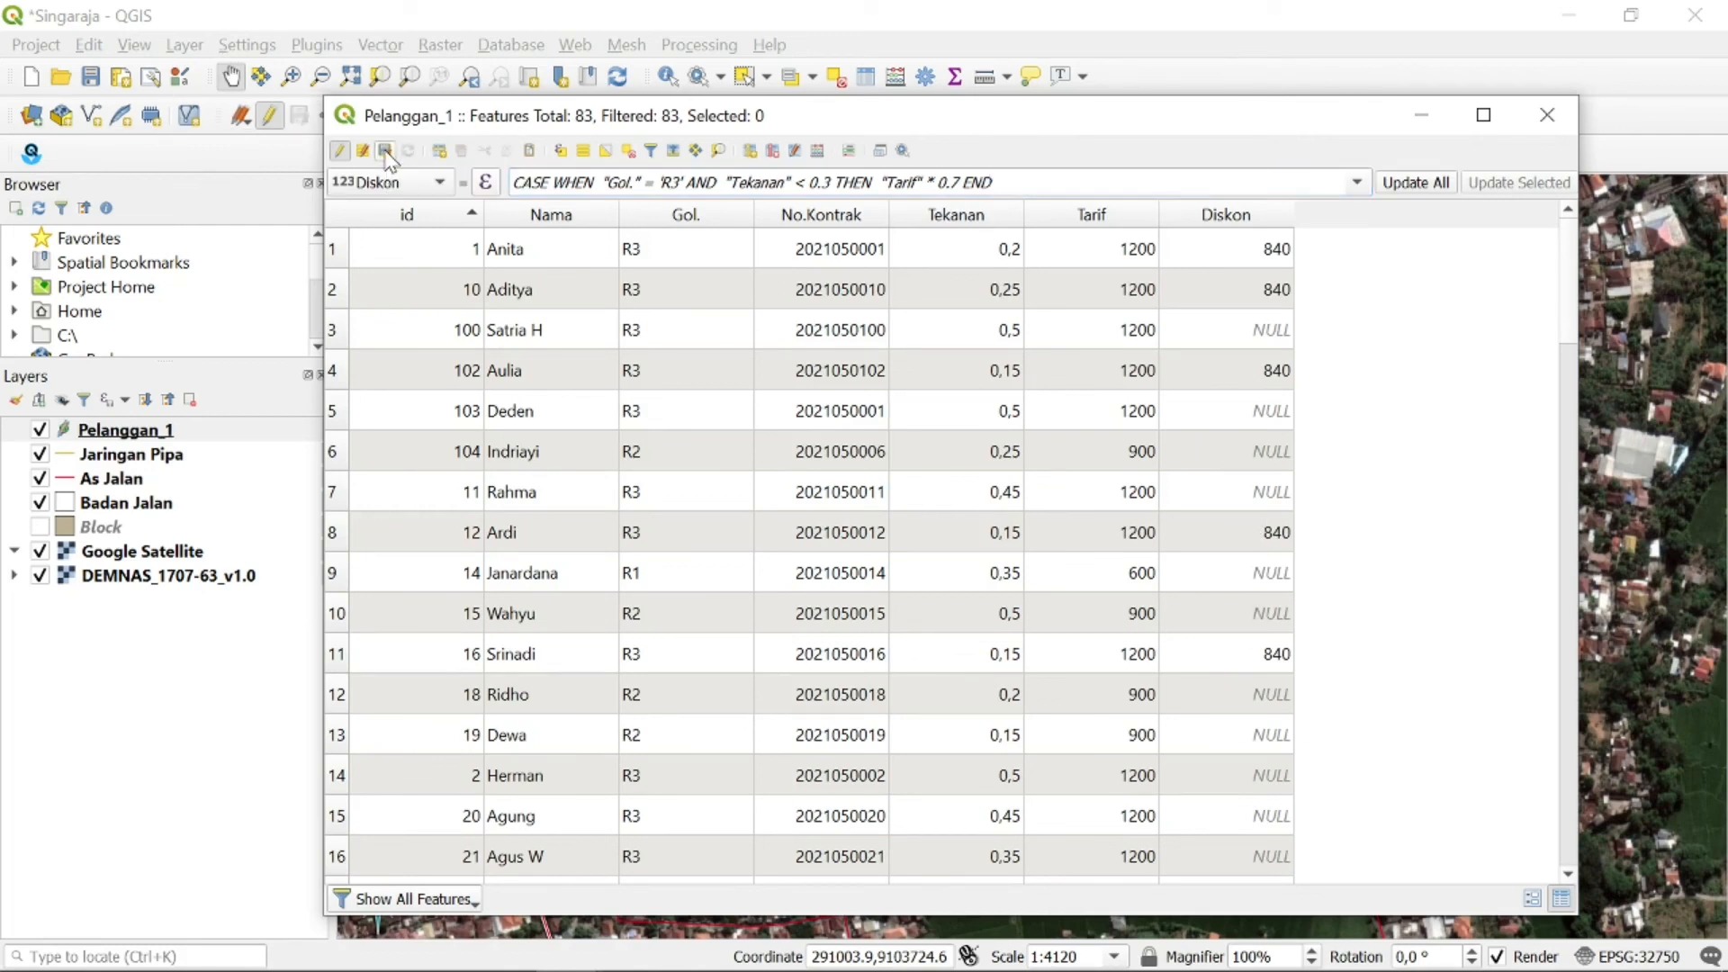
left_click_drag(1337, 130, 1345, 158)
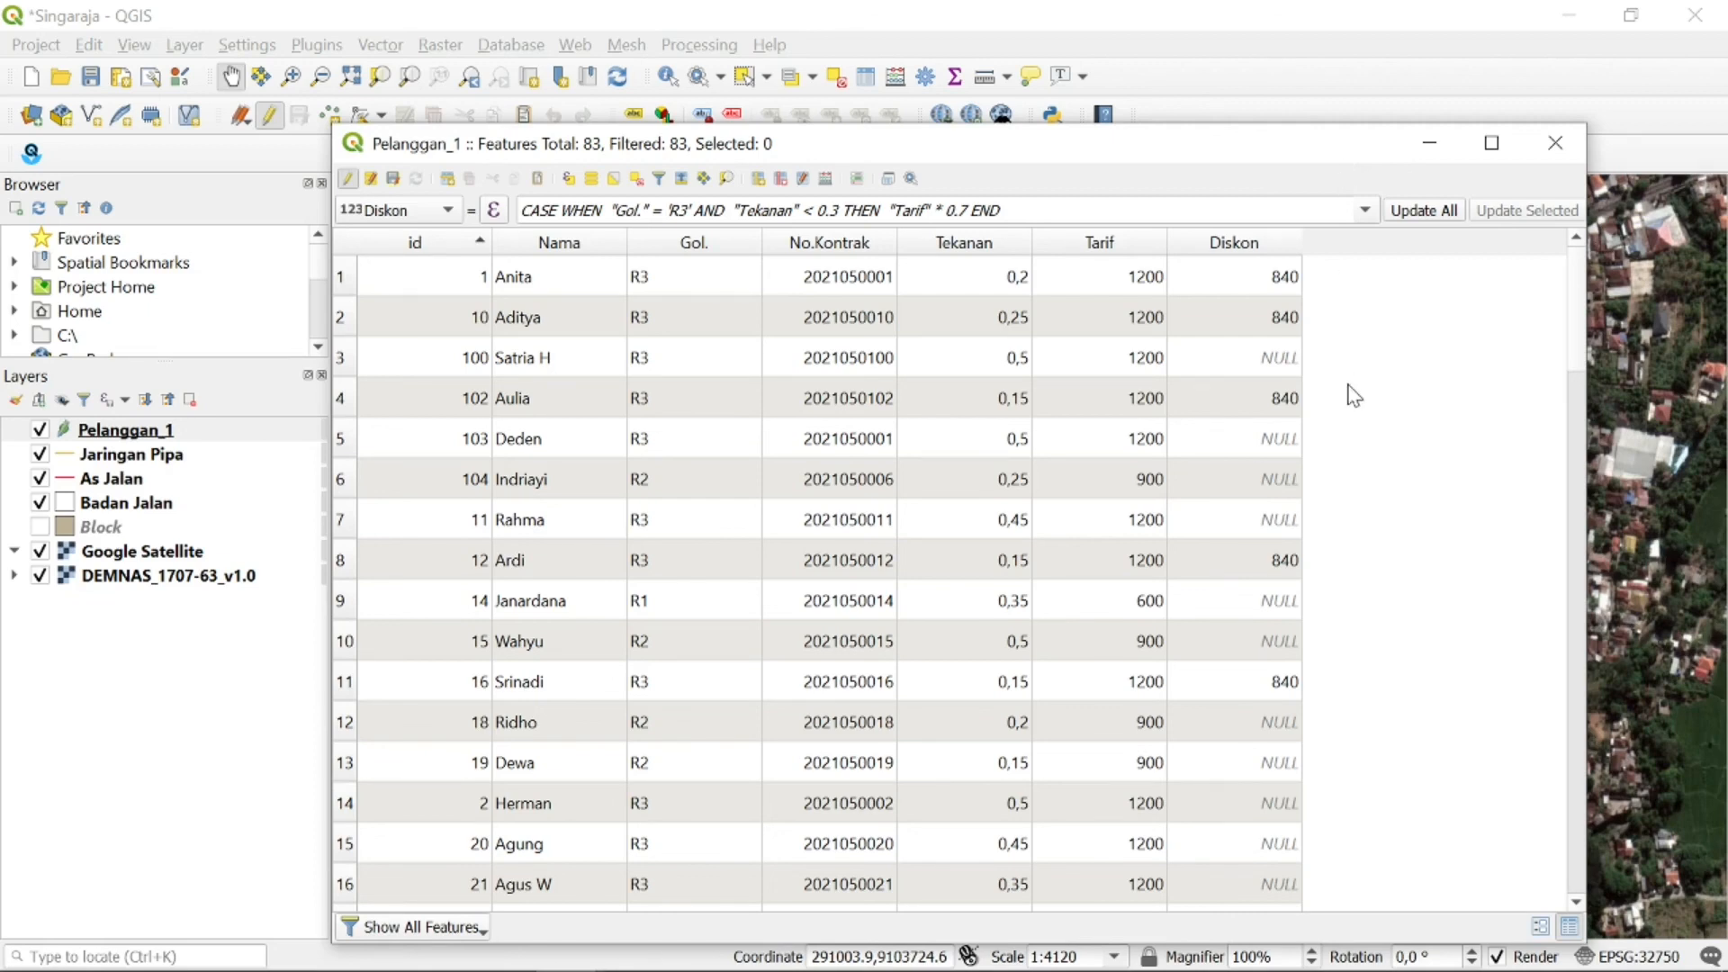
left_click_drag(1203, 144, 1205, 202)
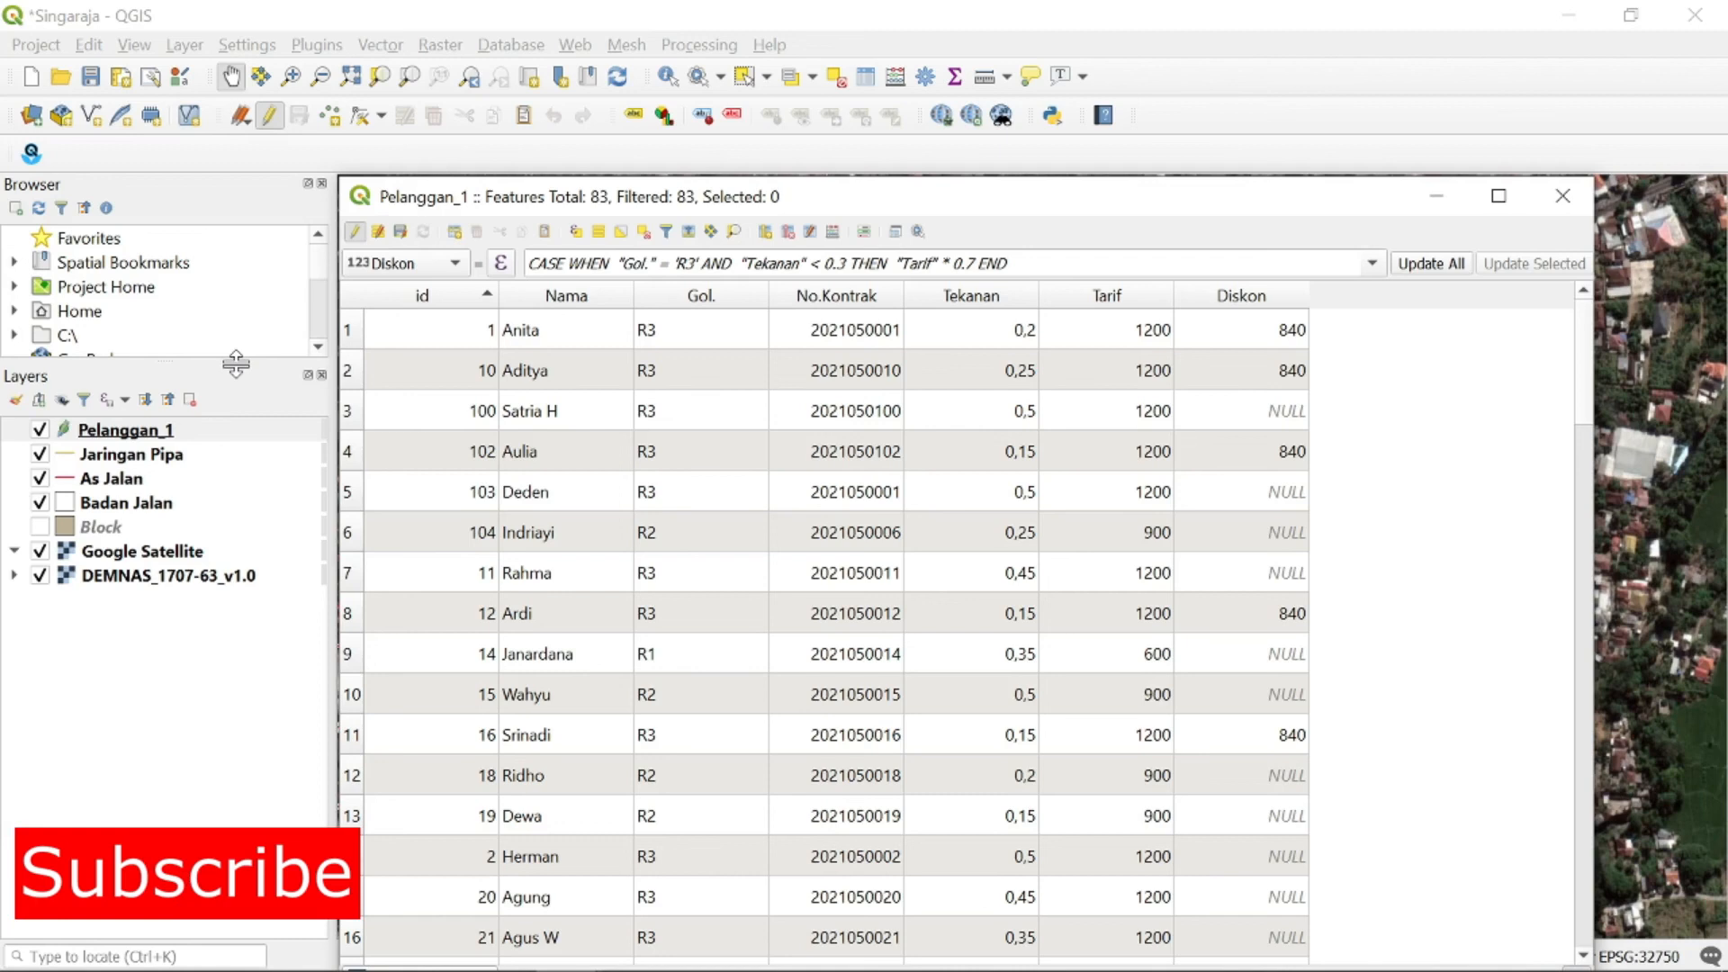
left_click_drag(952, 192, 956, 169)
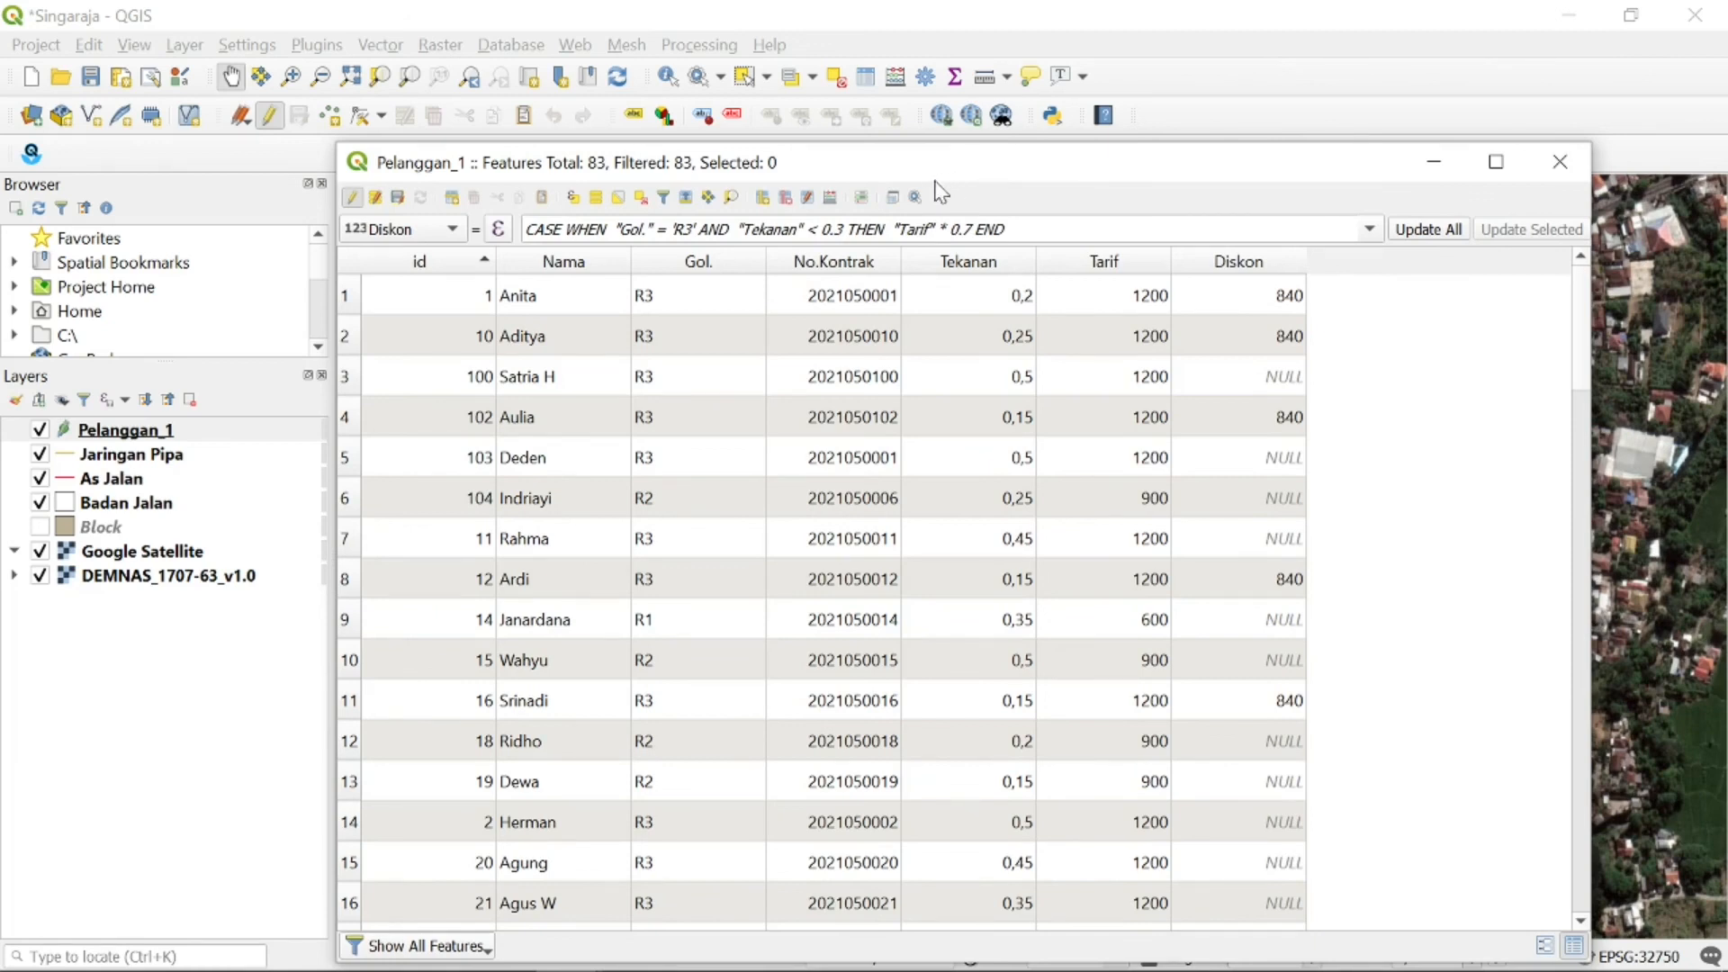
left_click_drag(337, 143, 335, 150)
left_click_drag(803, 177, 797, 171)
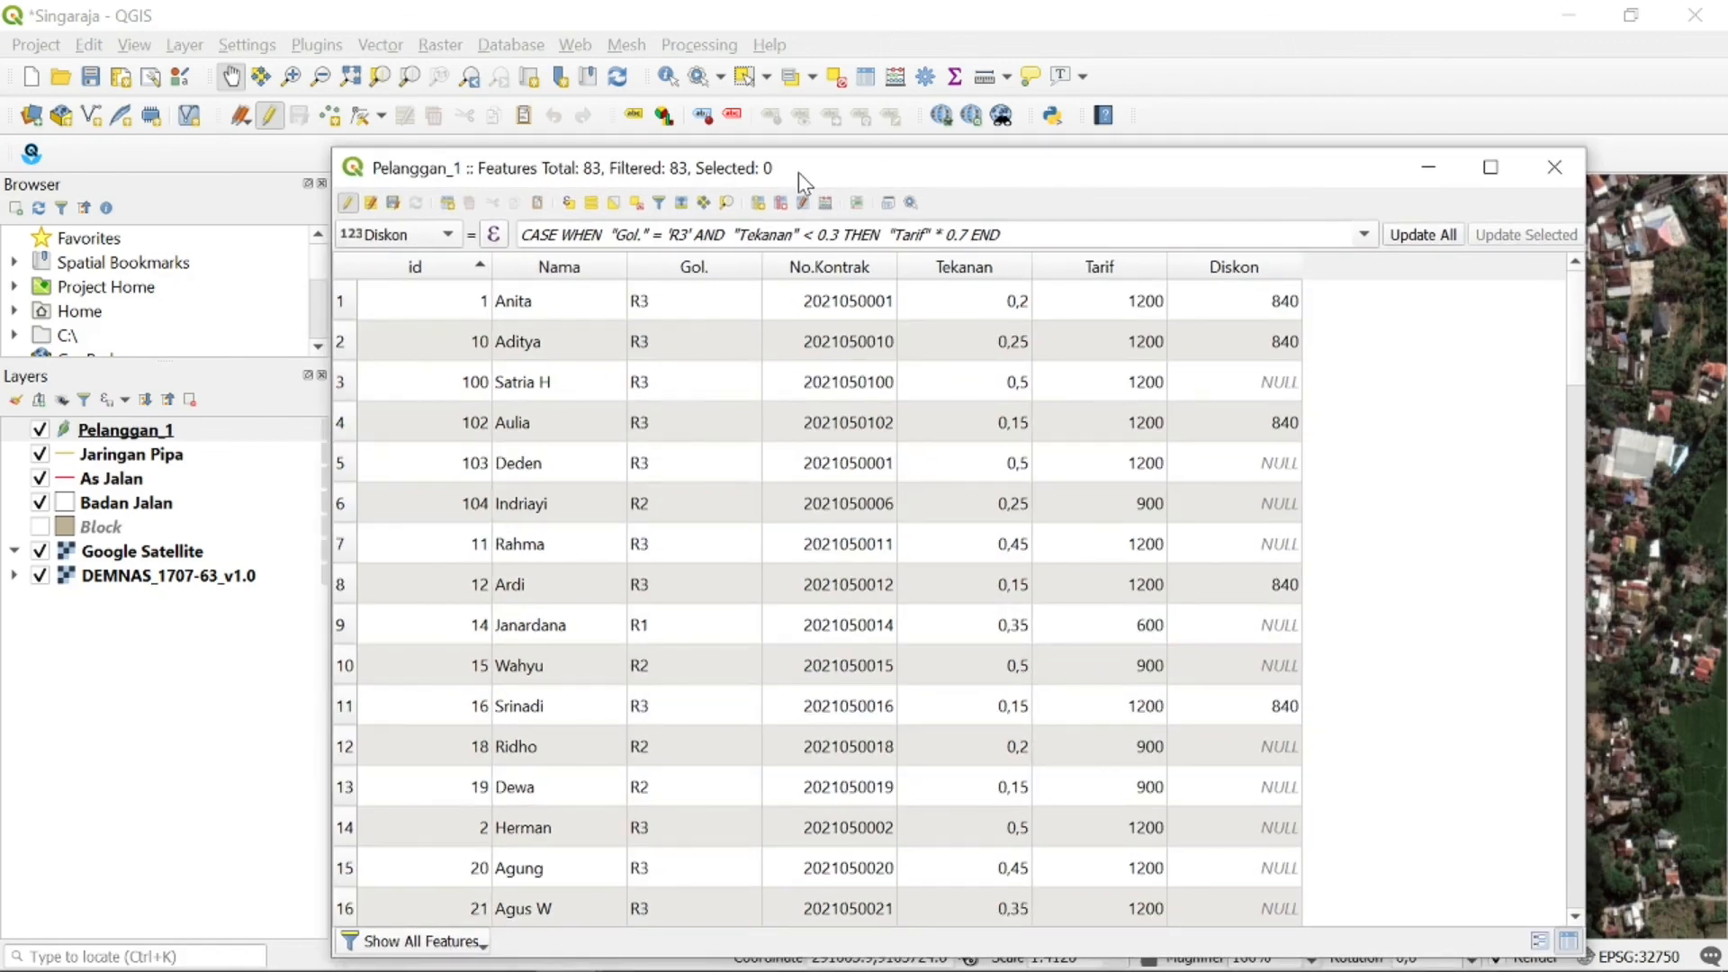